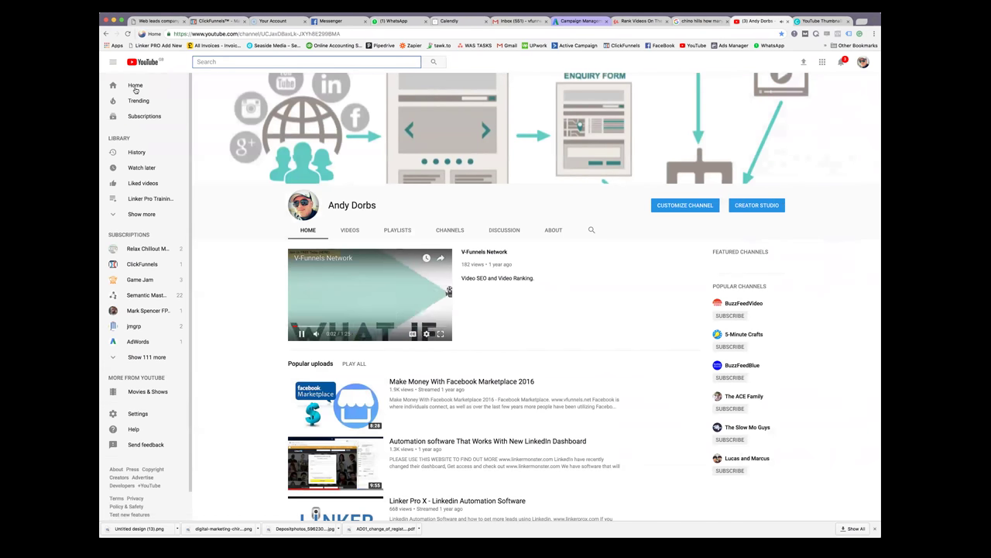
Pause the channel's featured video and switch to the Udemy course curriculum tab
left_click(302, 333)
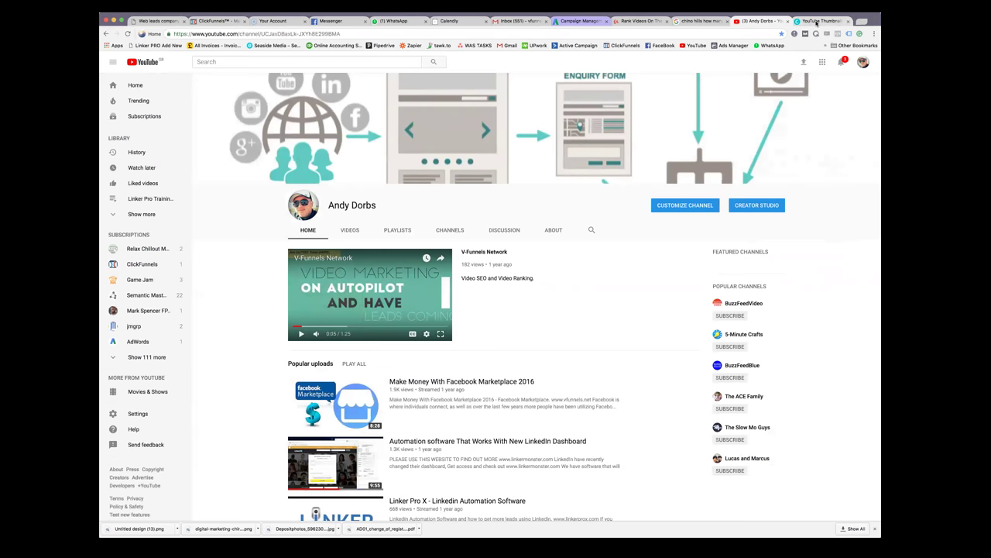
left_click(701, 21)
left_click(728, 21)
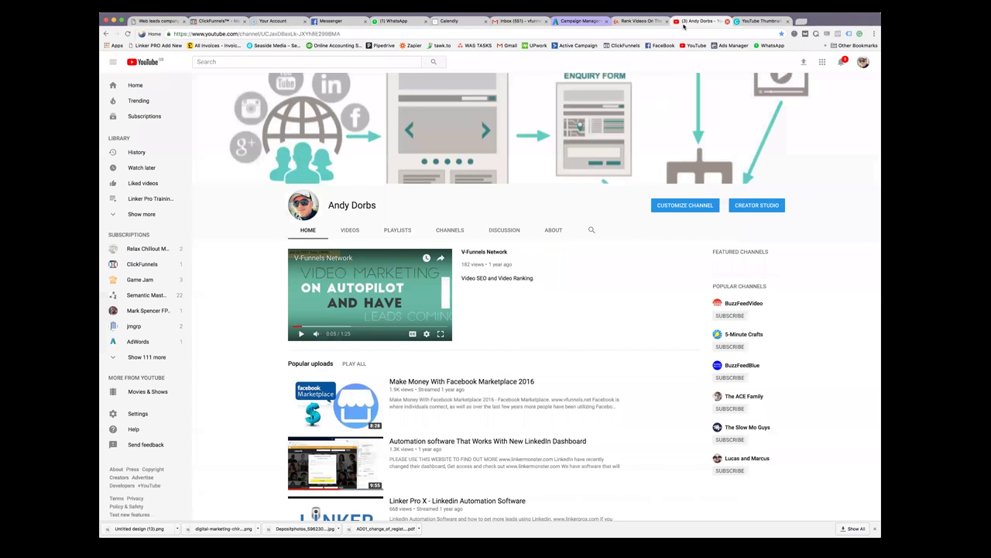
left_click(640, 21)
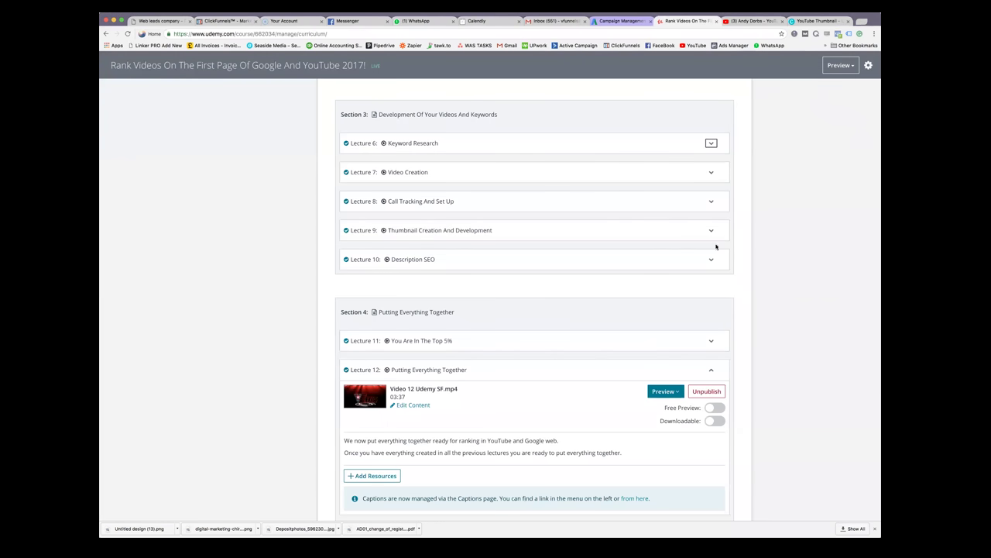
Glance at the Canva thumbnail and YouTube channel tabs, then return to the Udemy curriculum
scroll(735, 273, "down", 1)
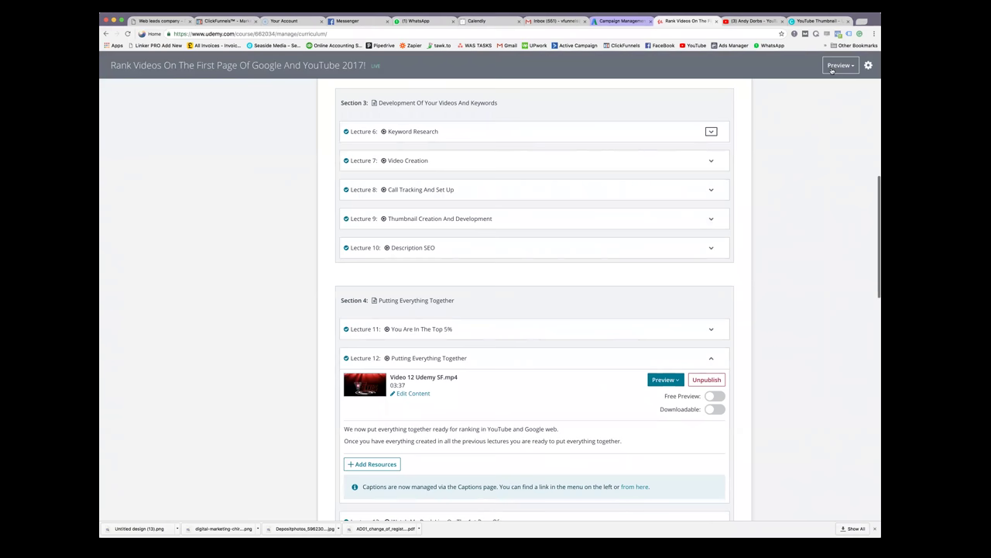
left_click(825, 22)
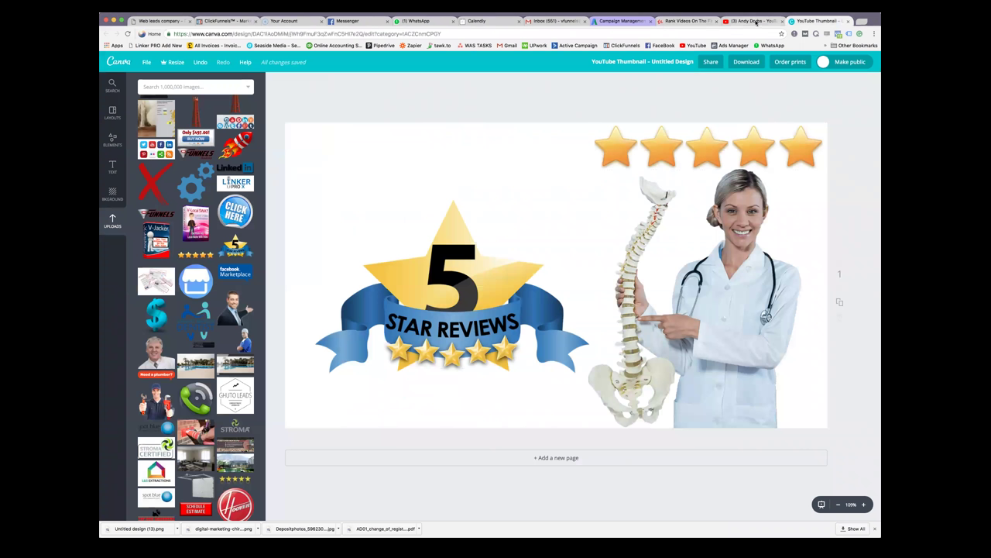
left_click(747, 20)
left_click(687, 20)
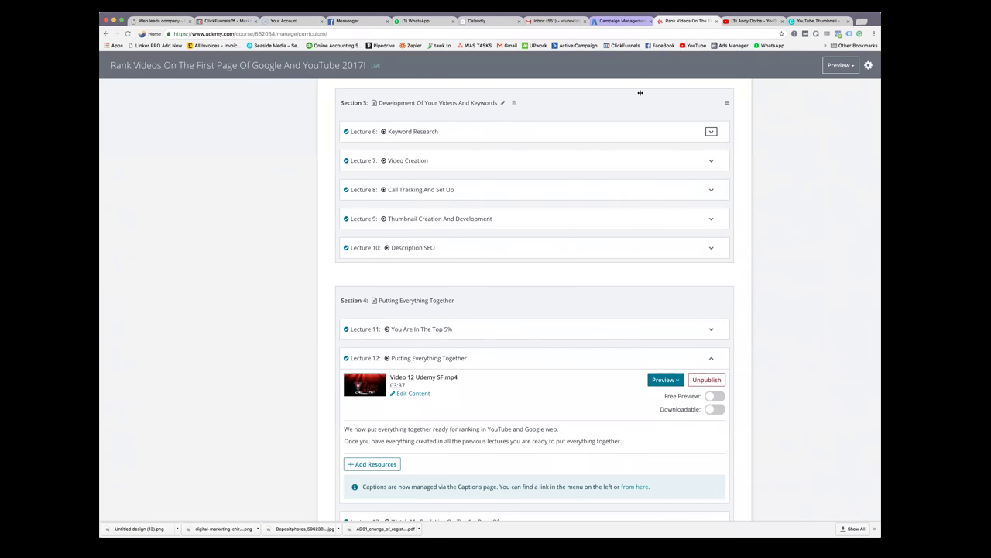
scroll(501, 177, "down", 1)
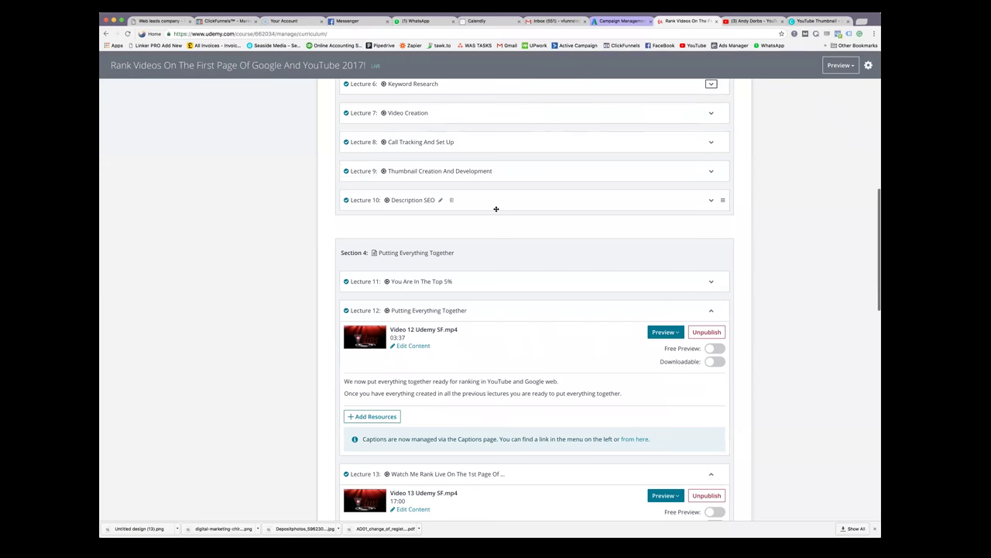
Expand Lecture 10 'Description SEO' and open its description in the Lecture Description editor
left_click(709, 201)
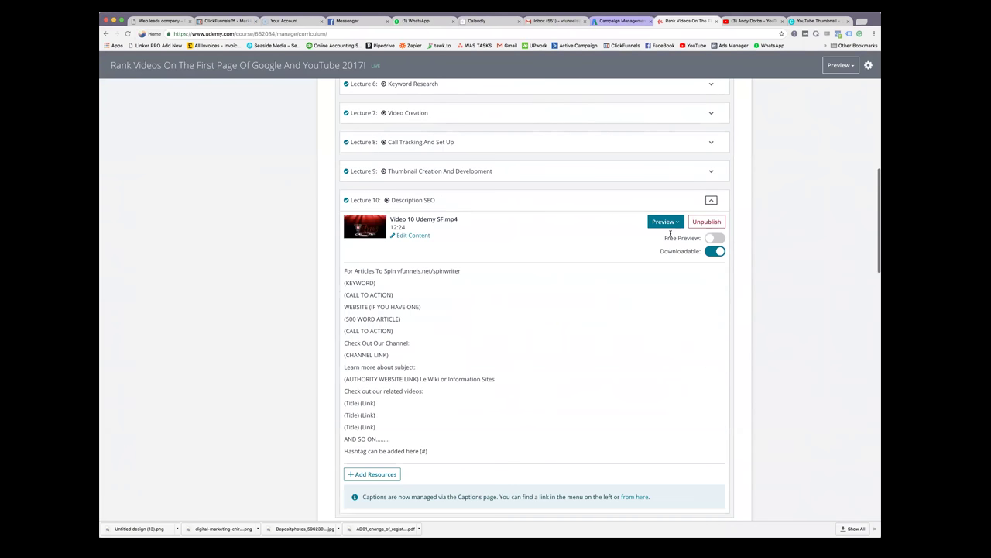
scroll(570, 290, "down", 1)
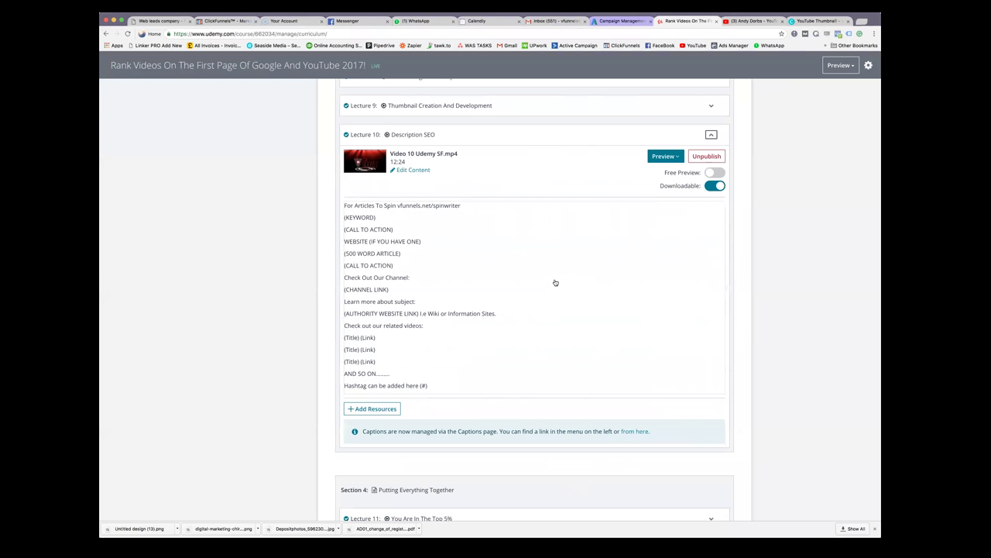
left_click(348, 207)
left_click_drag(351, 239, 410, 270)
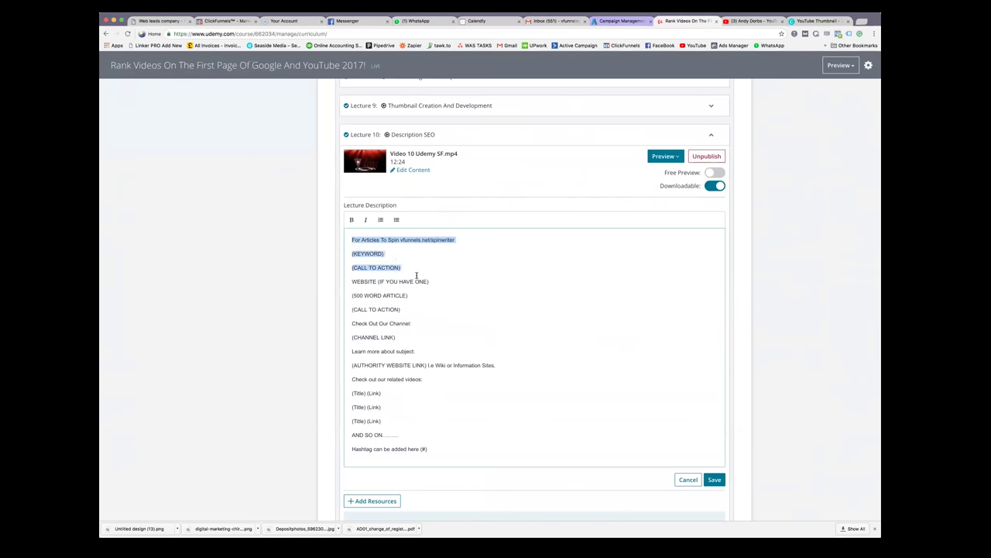
left_click(401, 252)
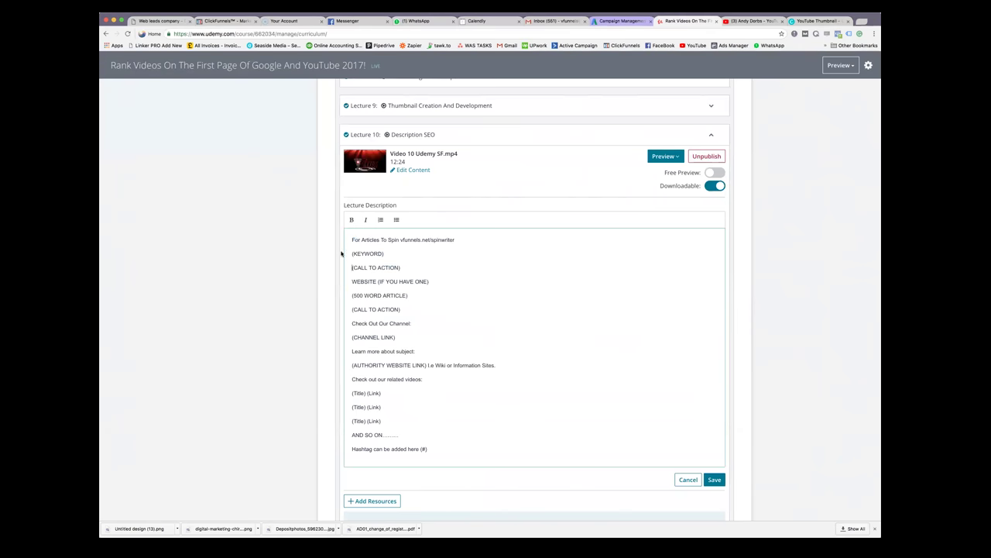
Highlight the description template's opening lines while explaining them
left_click_drag(463, 240, 440, 447)
key("Right")
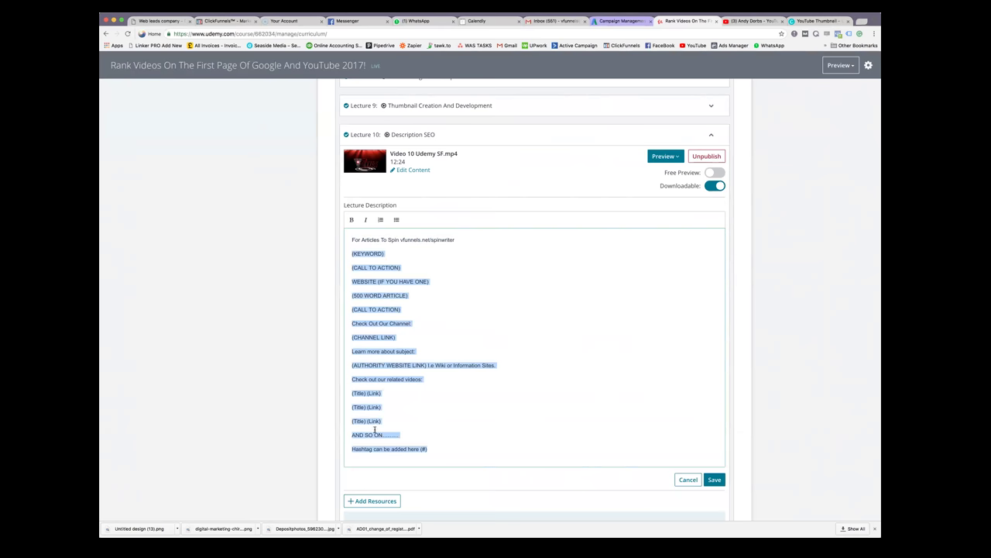
right_click(373, 427)
left_click(419, 387)
left_click(577, 318)
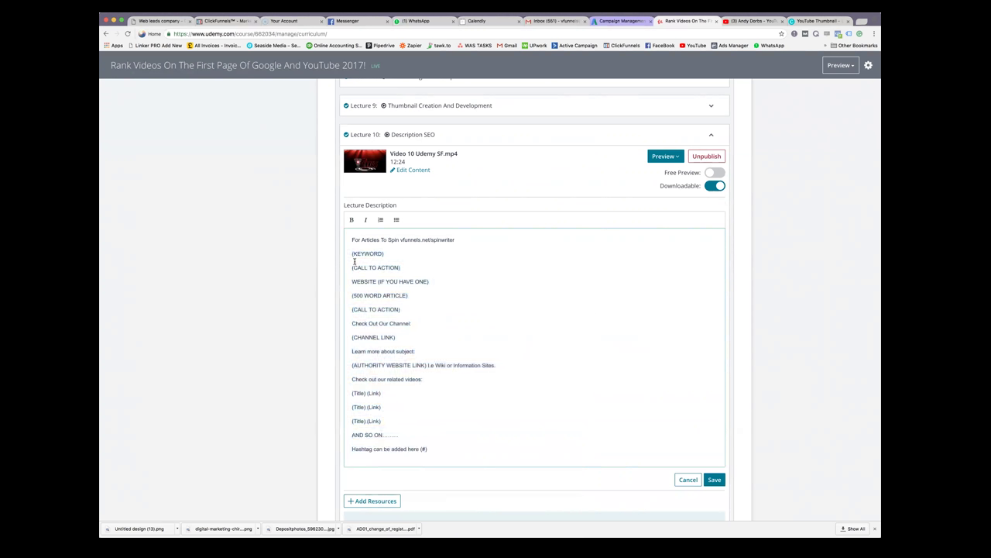
left_click_drag(352, 254, 496, 384)
Select the (KEYWORD), (CALL TO ACTION), website, 500-word article, channel and authority-link lines in turn
triple_click(397, 253)
triple_click(411, 272)
triple_click(358, 279)
left_click_drag(417, 295, 346, 305)
triple_click(403, 320)
triple_click(367, 338)
left_click_drag(418, 351, 343, 346)
triple_click(537, 367)
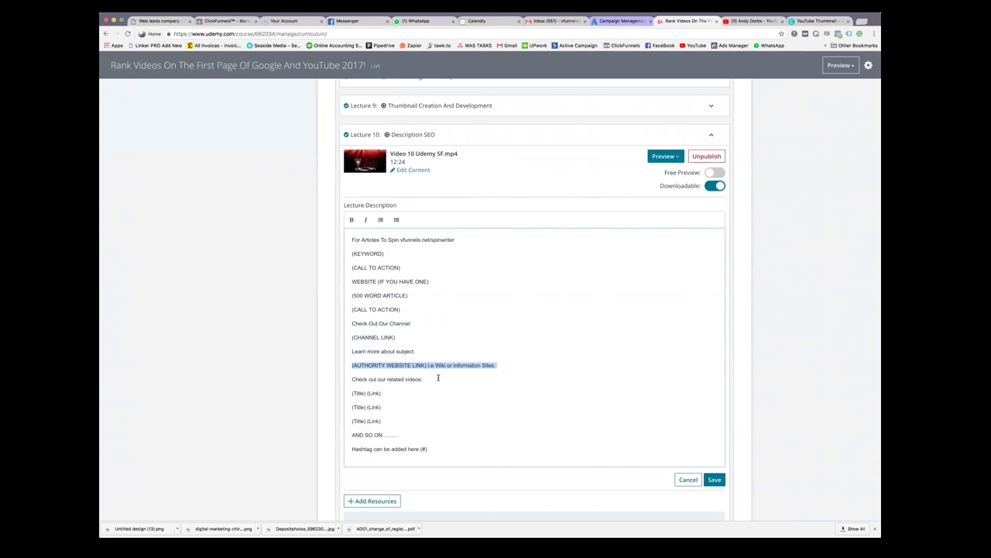
Select the two (Title) (Link) lines, the hashtag line, then the whole template
triple_click(378, 393)
left_click(354, 405)
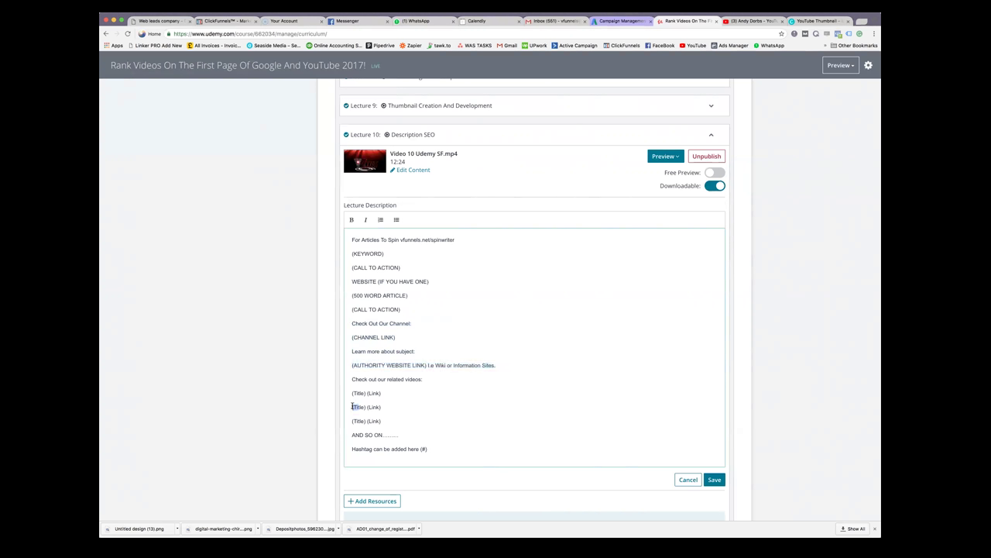
triple_click(368, 406)
left_click(354, 417)
left_click_drag(432, 450, 326, 447)
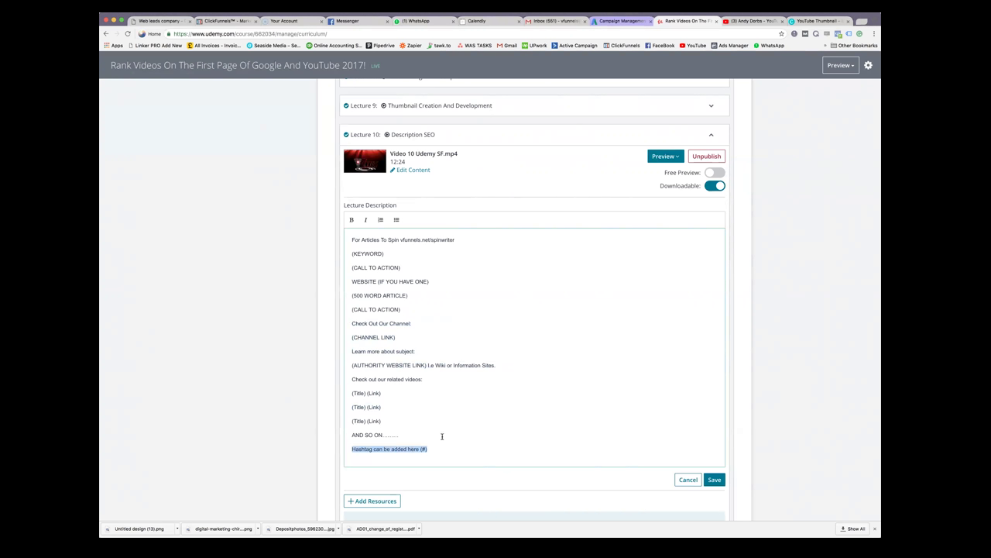
left_click_drag(435, 453, 352, 445)
left_click_drag(348, 240, 445, 436)
left_click(450, 436)
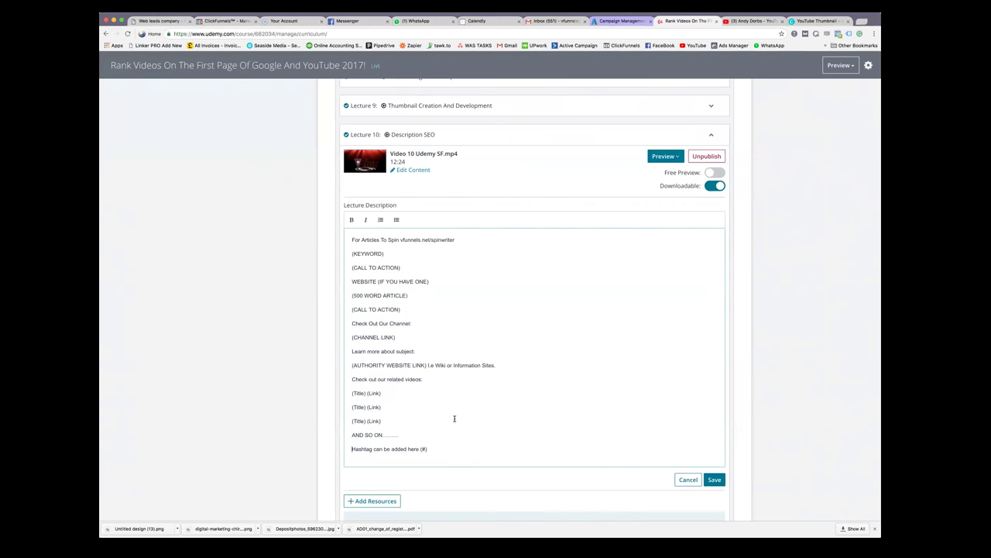
Highlight the whole template and the (500 WORD ARTICLE) line again, leaving the text unedited
triple_click(351, 240)
left_click_drag(376, 254, 431, 450)
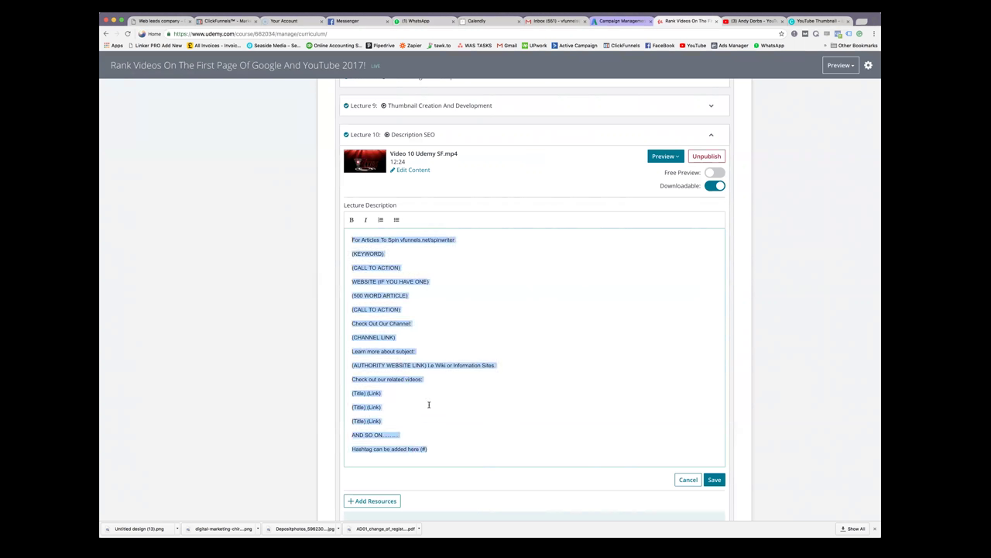
left_click(353, 295)
triple_click(353, 294)
left_click(423, 295)
left_click_drag(409, 295, 351, 295)
left_click_drag(419, 294, 341, 295)
left_click(492, 282)
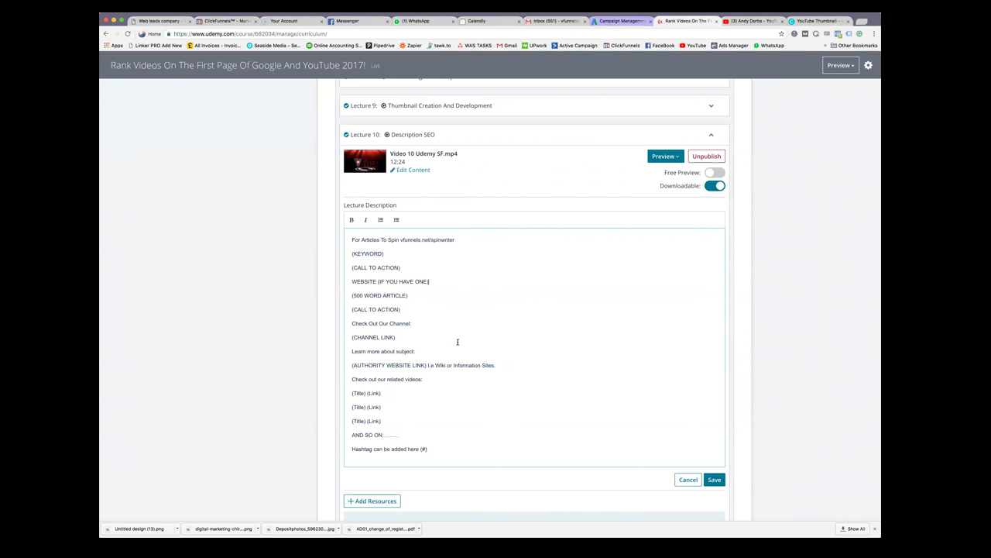
left_click_drag(352, 254, 465, 470)
left_click(469, 449)
Return to Udemy, scroll through Lecture 10's open description template, then go back to YouTube
left_click(763, 21)
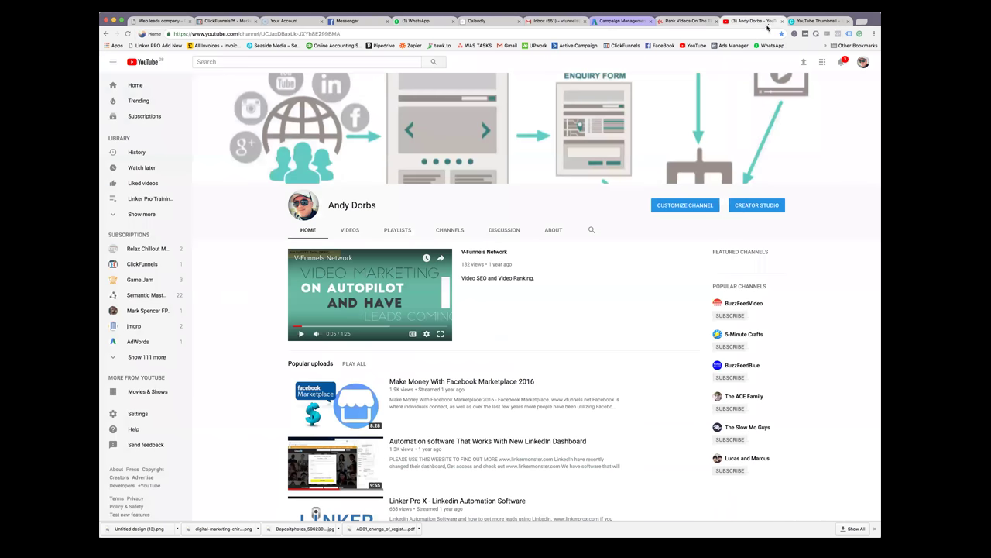
left_click(685, 22)
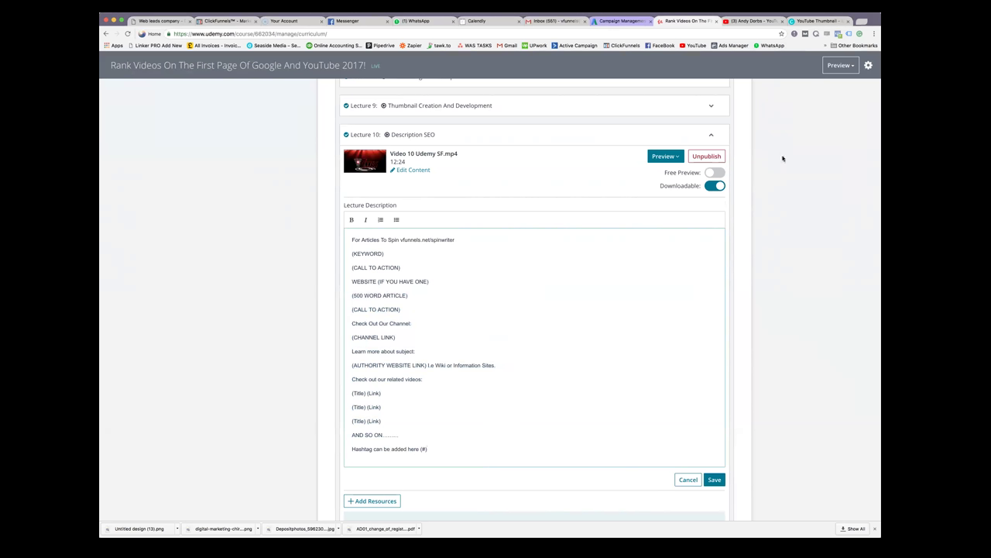
scroll(689, 224, "up", 4)
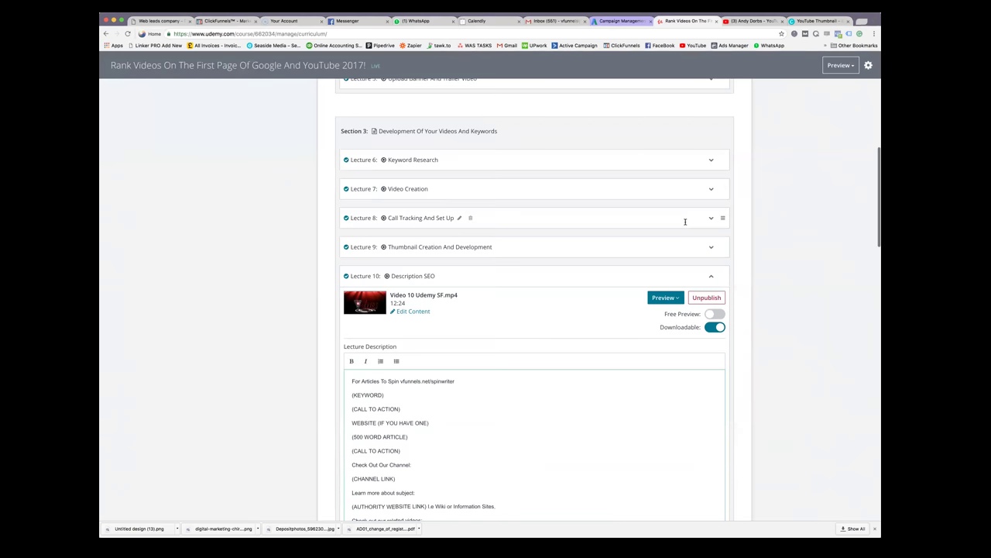
scroll(686, 224, "down", 4)
scroll(685, 225, "up", 2)
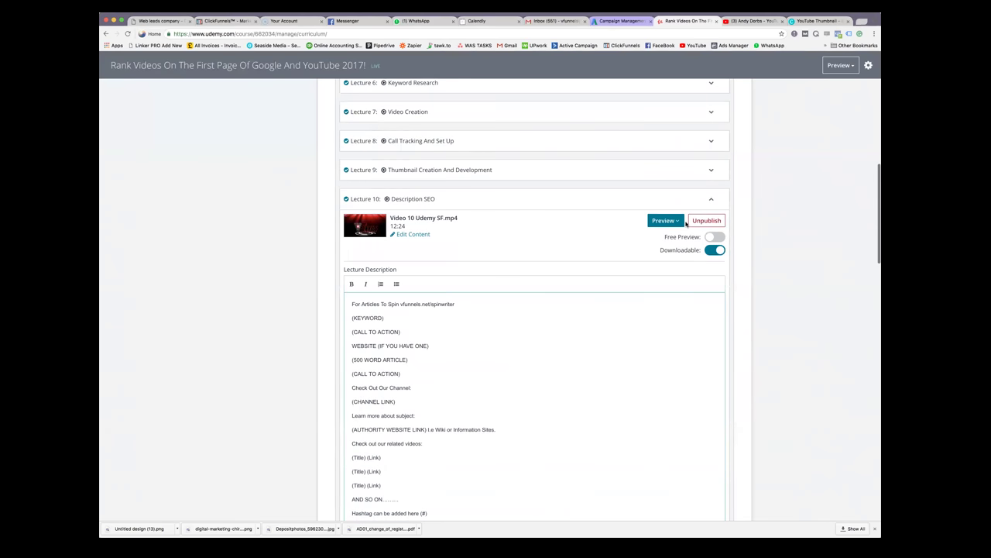
scroll(685, 225, "down", 8)
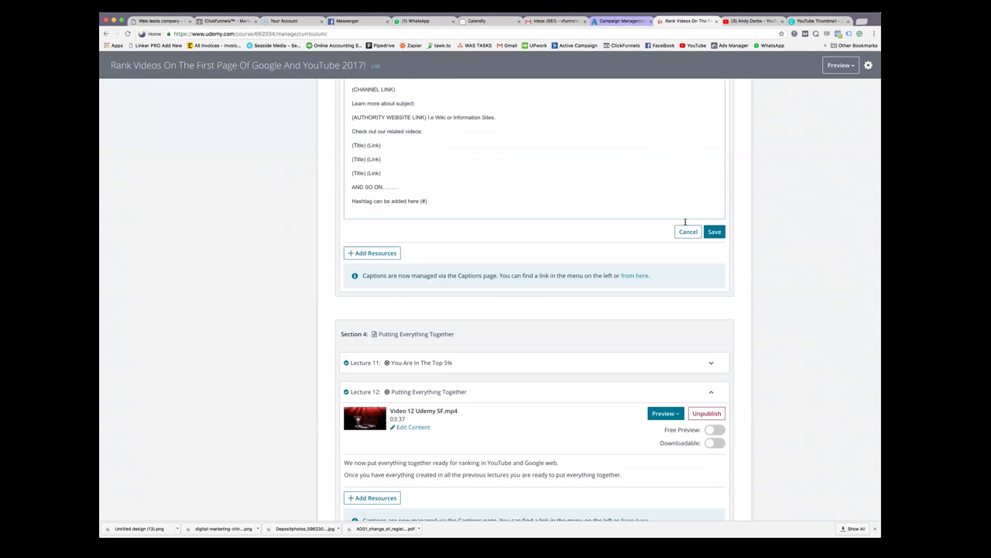
scroll(686, 222, "up", 5)
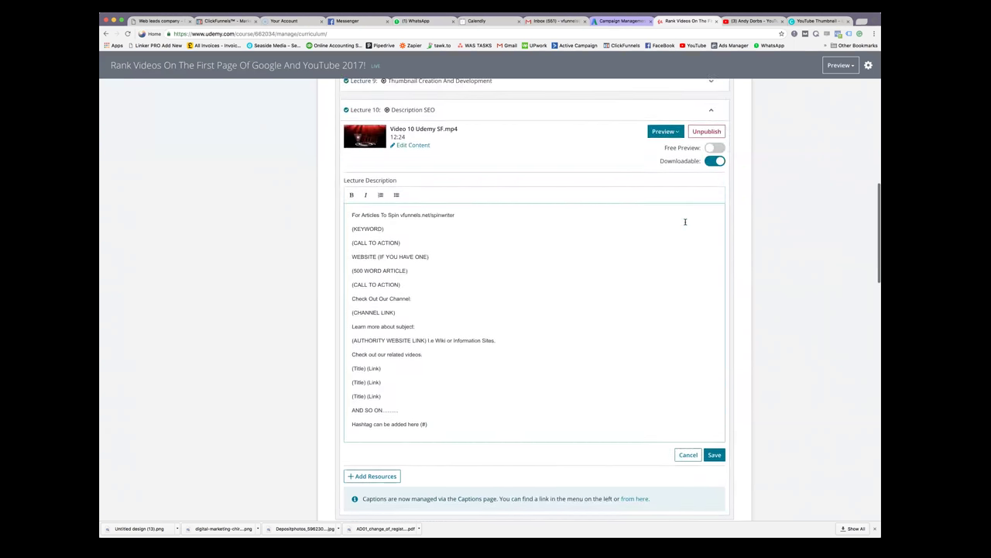
scroll(686, 223, "up", 2)
scroll(686, 224, "down", 1)
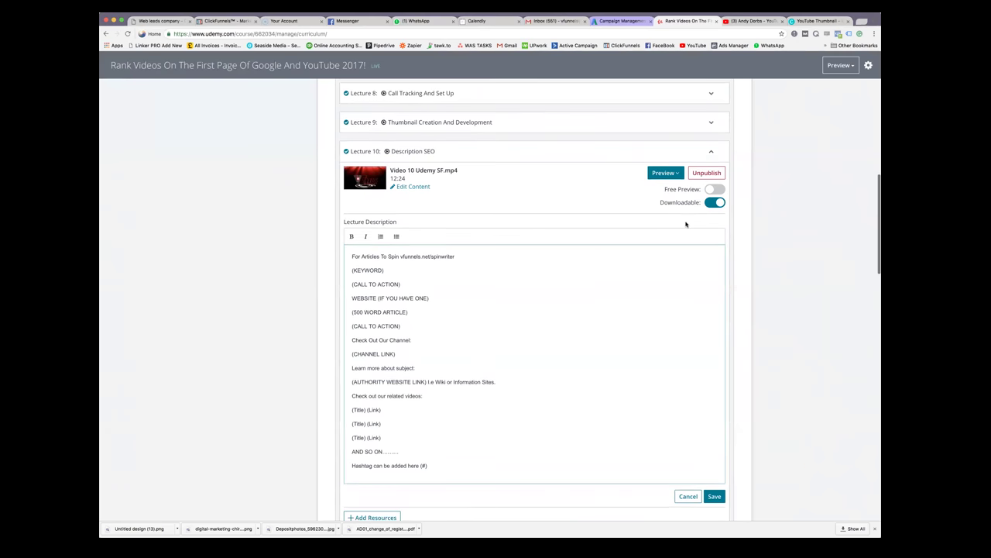
scroll(686, 224, "up", 1)
scroll(686, 224, "down", 1)
scroll(686, 224, "down", 1)
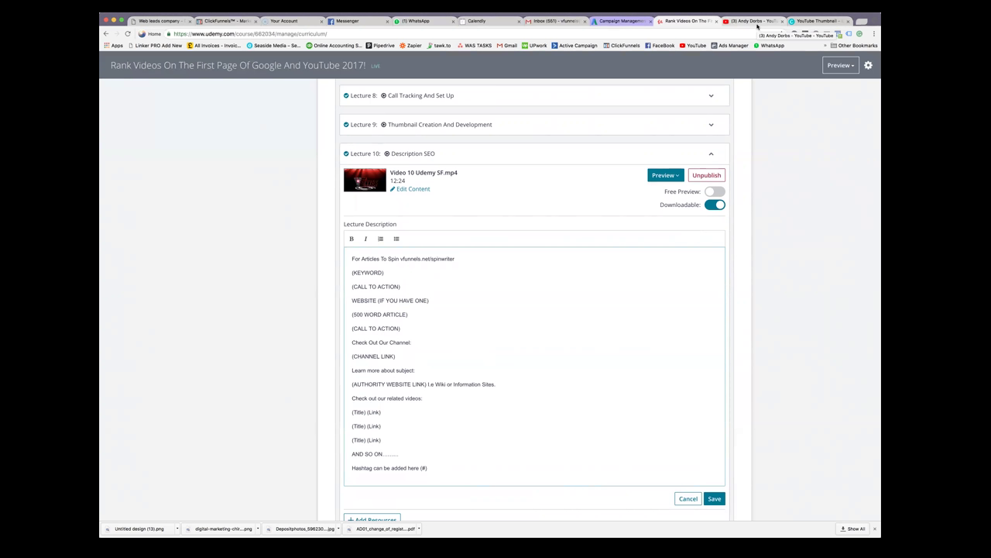
left_click(757, 27)
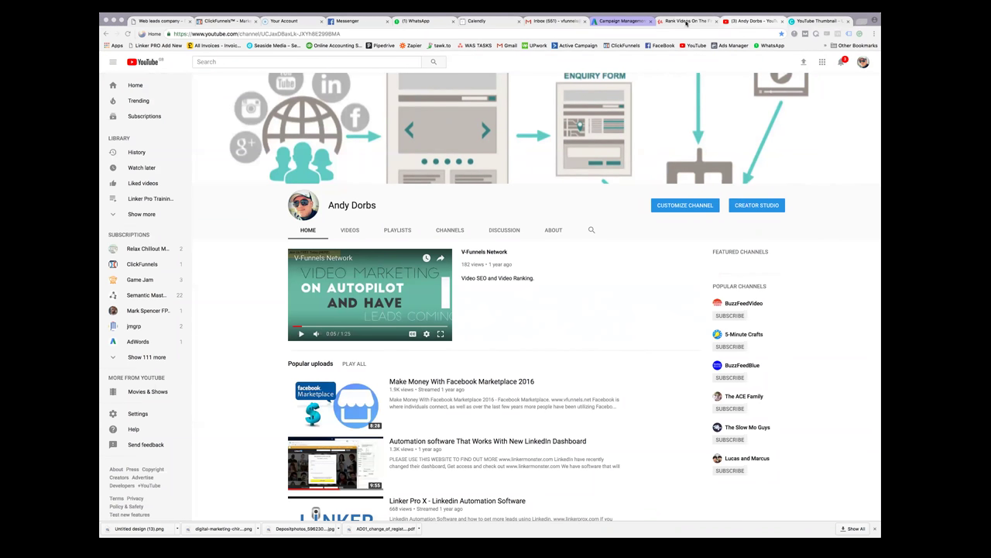
Switch from the YouTube channel page back to the Udemy course curriculum
left_click(686, 22)
Scroll up and down through the Udemy curriculum lectures, then move to the Messenger conversation
scroll(600, 178, "up", 3)
scroll(620, 224, "down", 10)
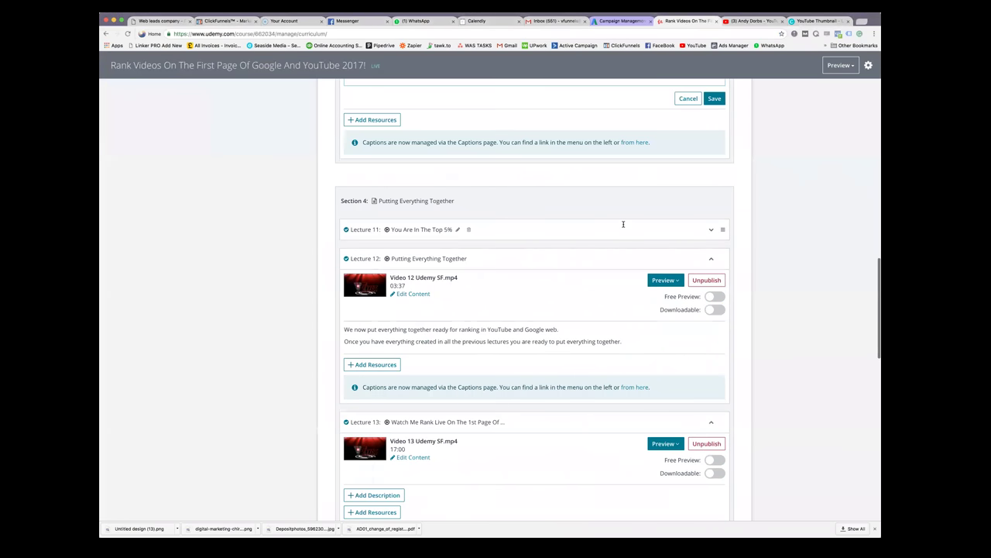
scroll(624, 226, "down", 5)
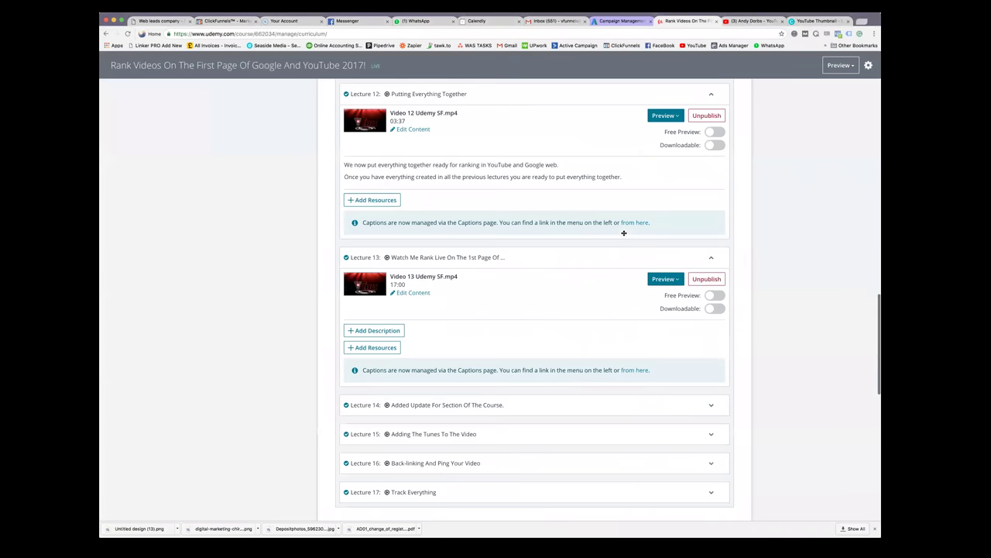
scroll(623, 233, "down", 3)
scroll(623, 233, "down", 1)
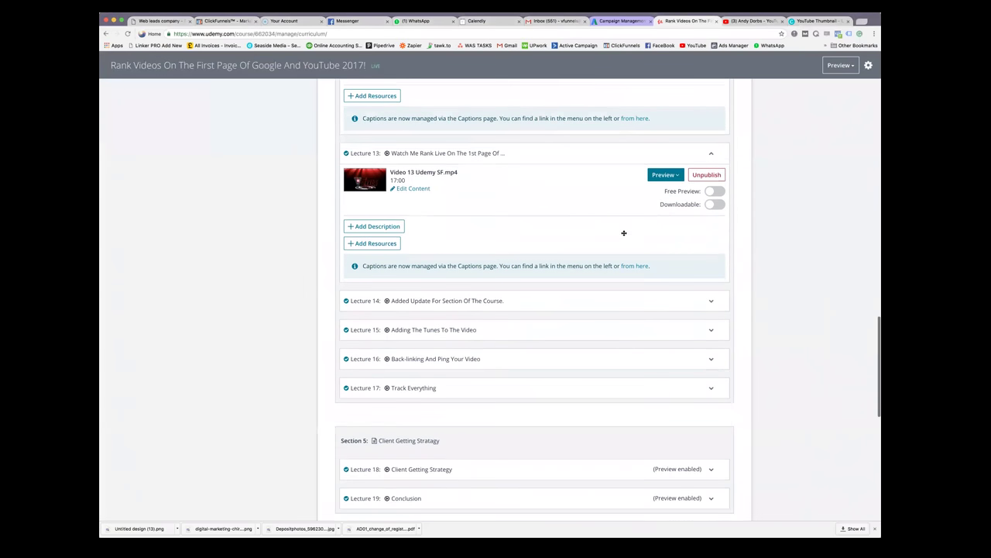
scroll(624, 233, "up", 2)
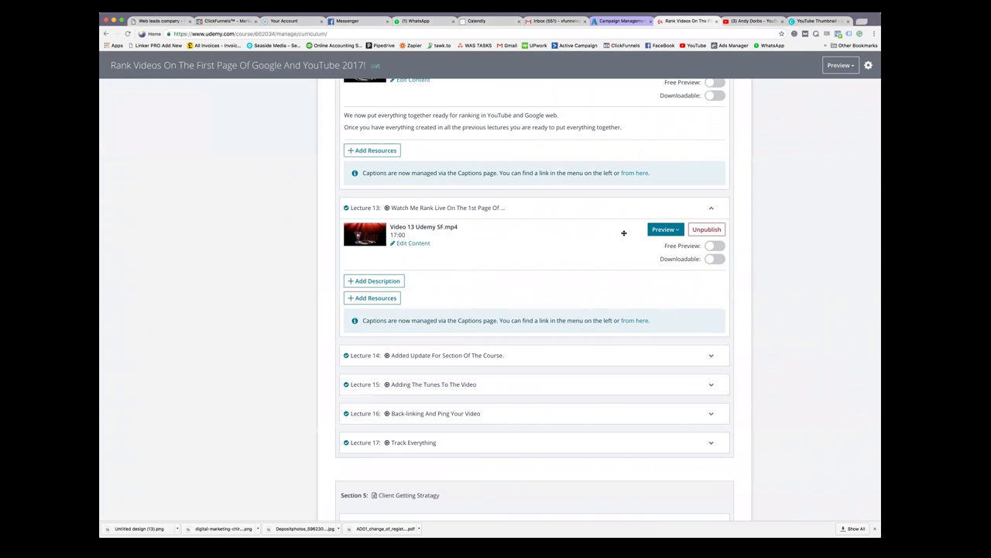
scroll(623, 233, "down", 3)
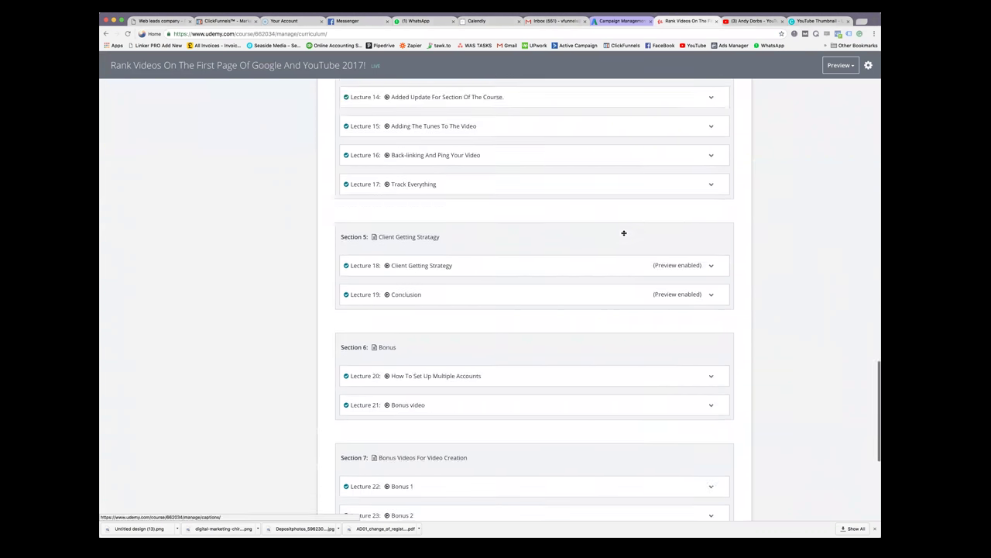
scroll(624, 232, "up", 6)
scroll(624, 233, "up", 10)
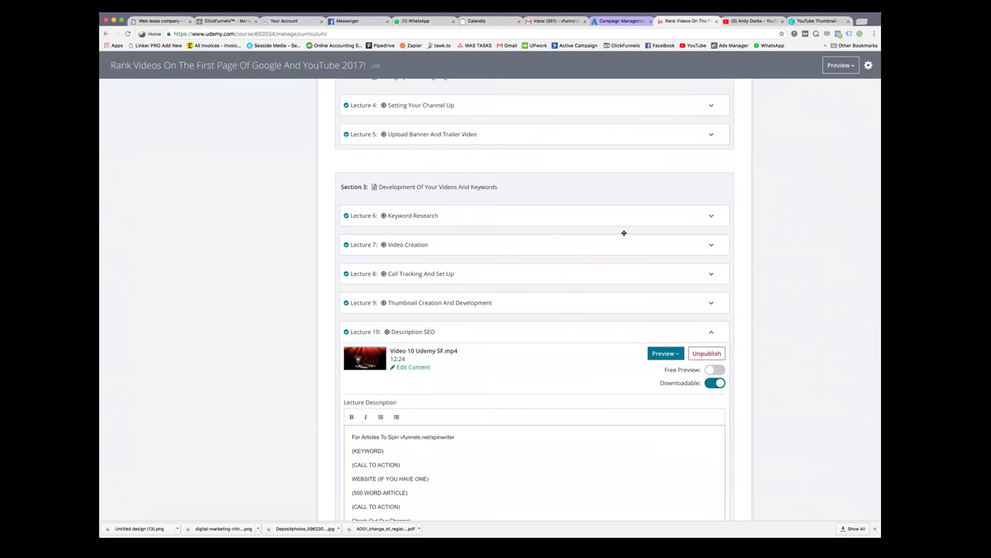
scroll(623, 232, "up", 1)
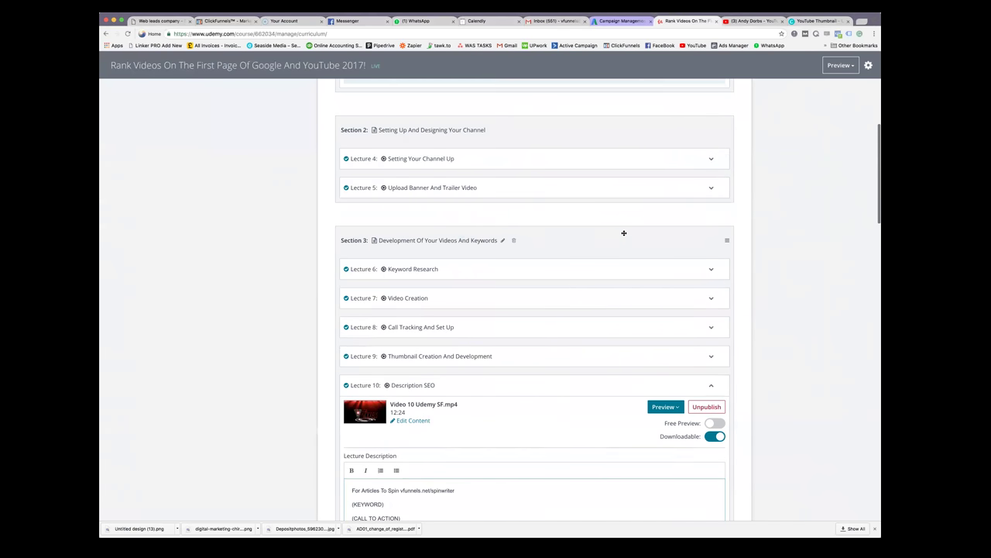
scroll(623, 232, "down", 2)
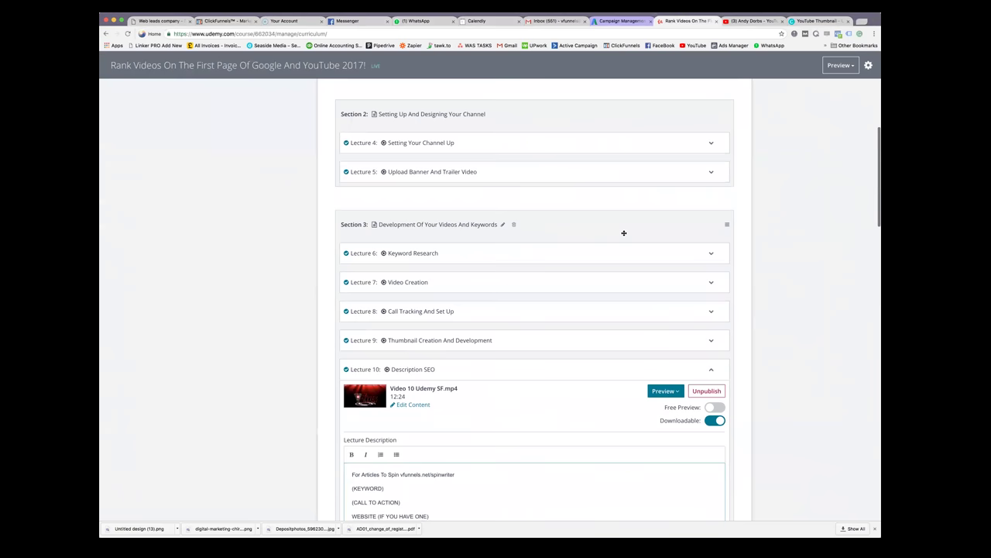
scroll(623, 232, "down", 10)
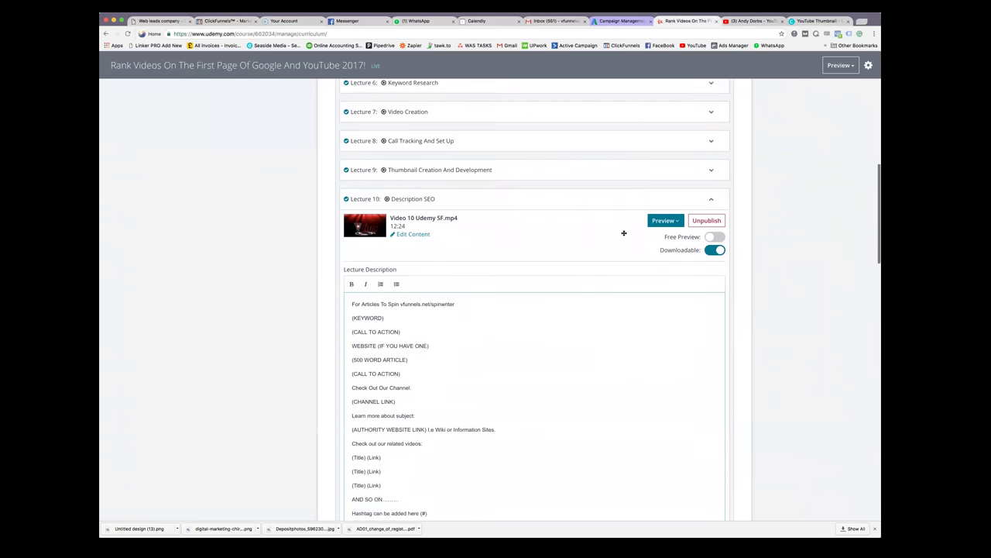
scroll(623, 232, "down", 3)
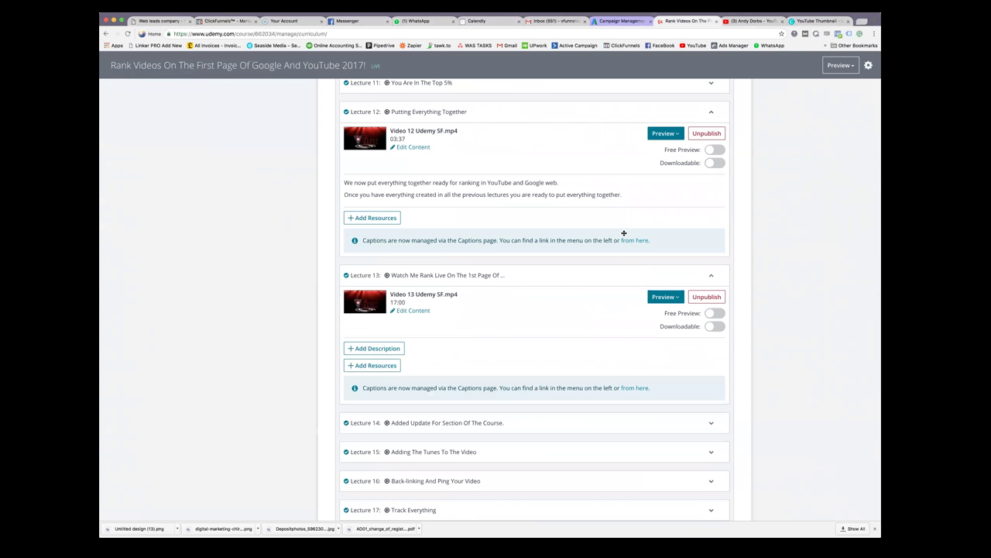
scroll(624, 232, "down", 3)
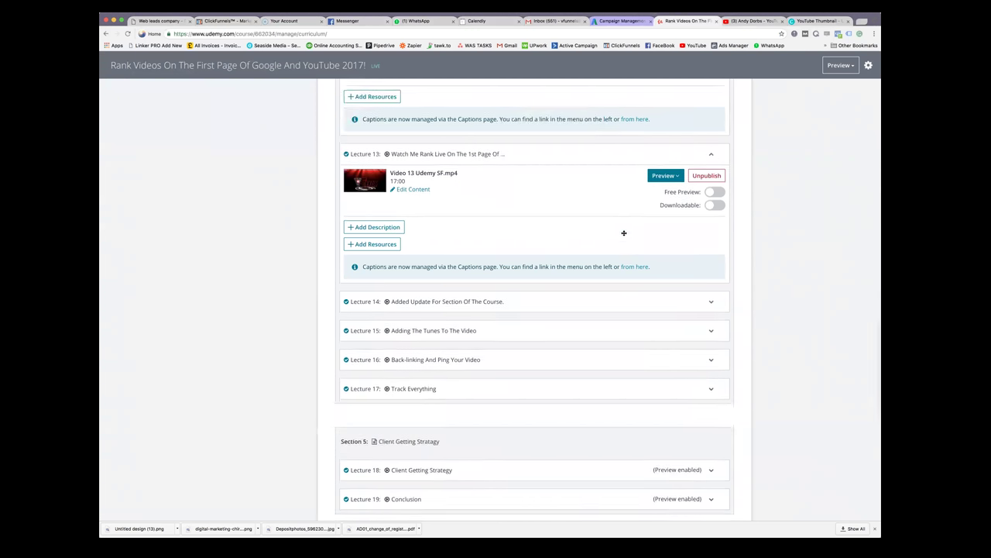
scroll(624, 232, "down", 1)
scroll(623, 233, "down", 1)
scroll(623, 233, "up", 10)
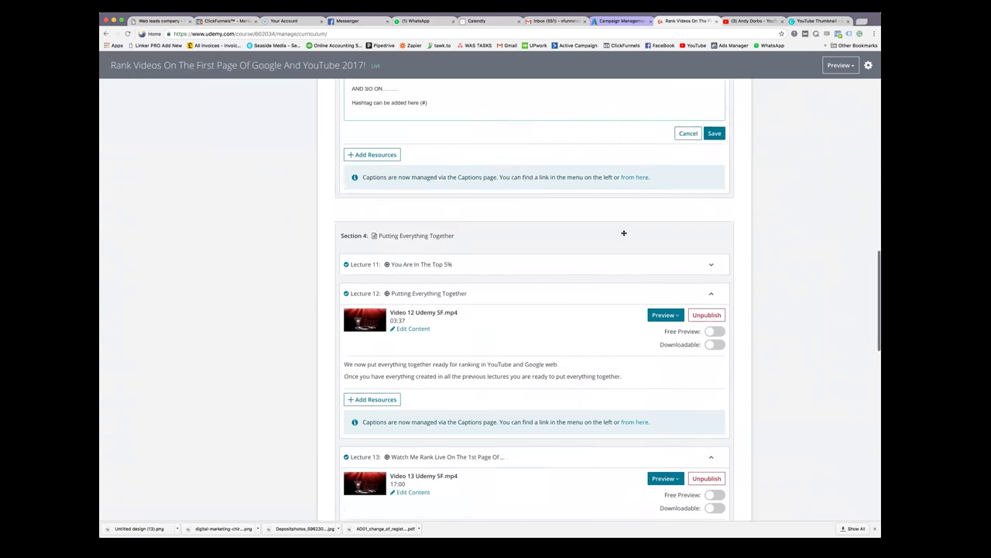
scroll(624, 233, "up", 4)
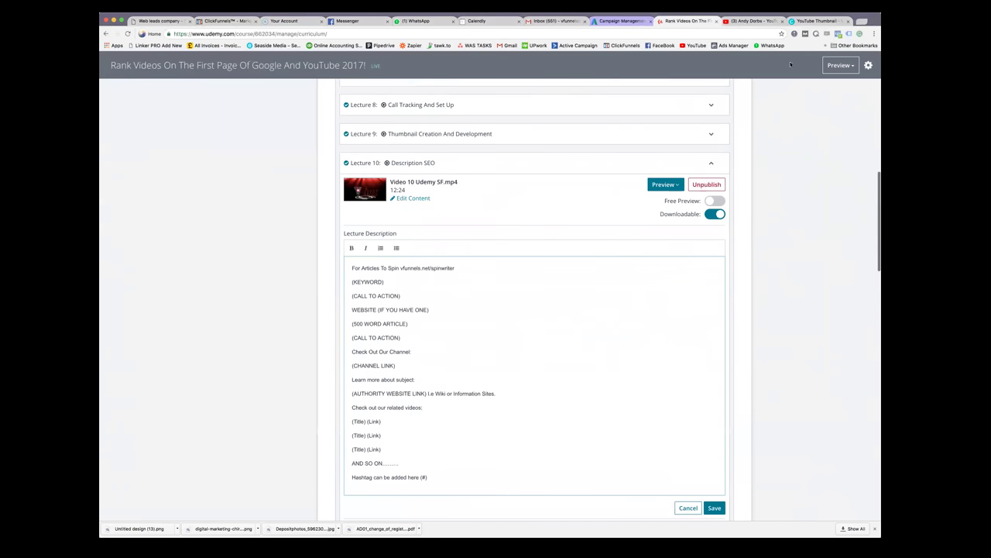
left_click(359, 22)
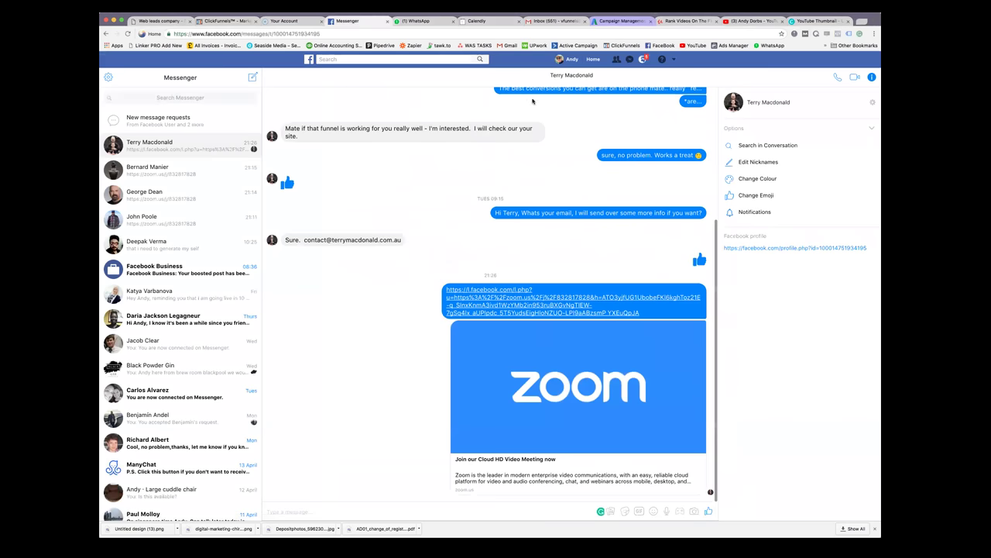
Search Facebook for 'lead generation for business' and open the Lead Generation For Business group
left_click(590, 61)
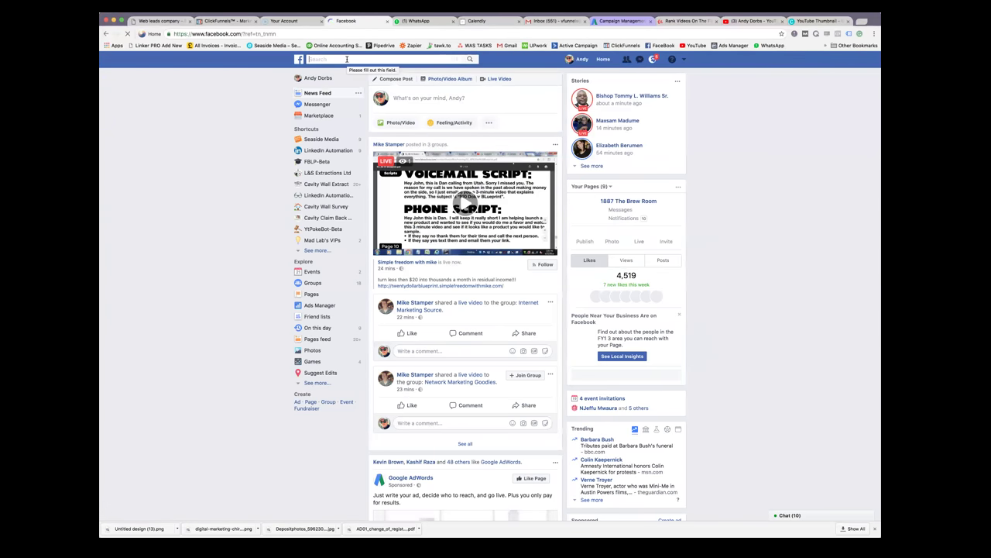
left_click(346, 59)
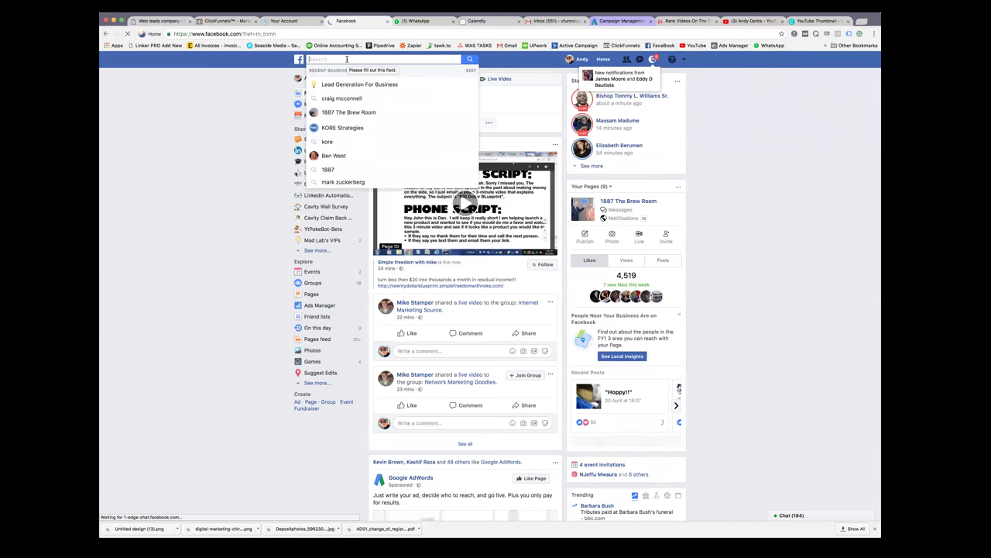
type("lead")
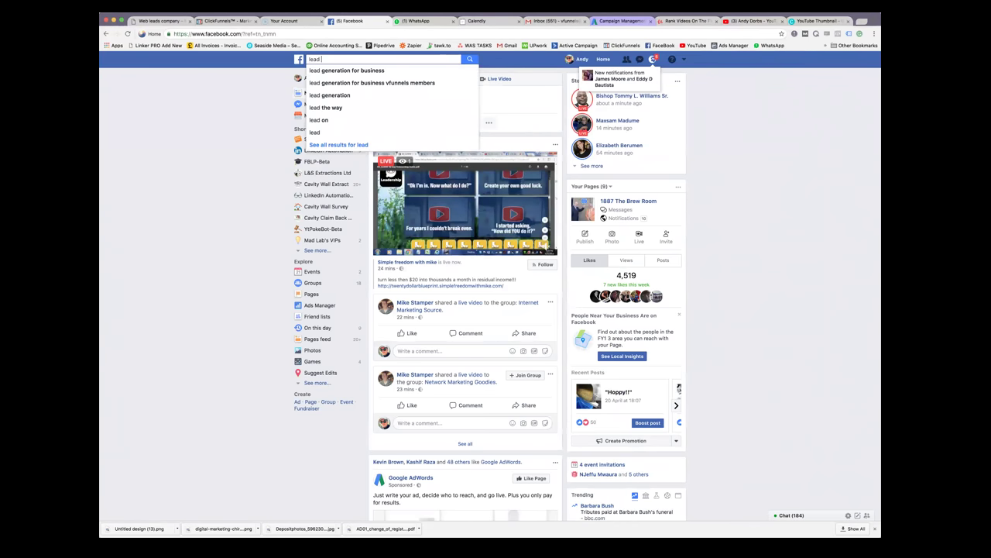
left_click(346, 71)
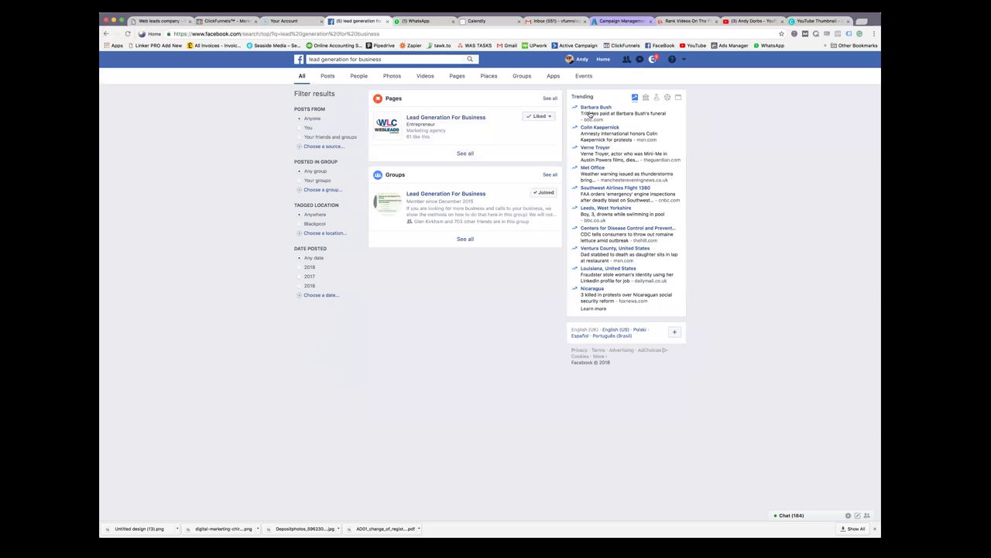
left_click(469, 192)
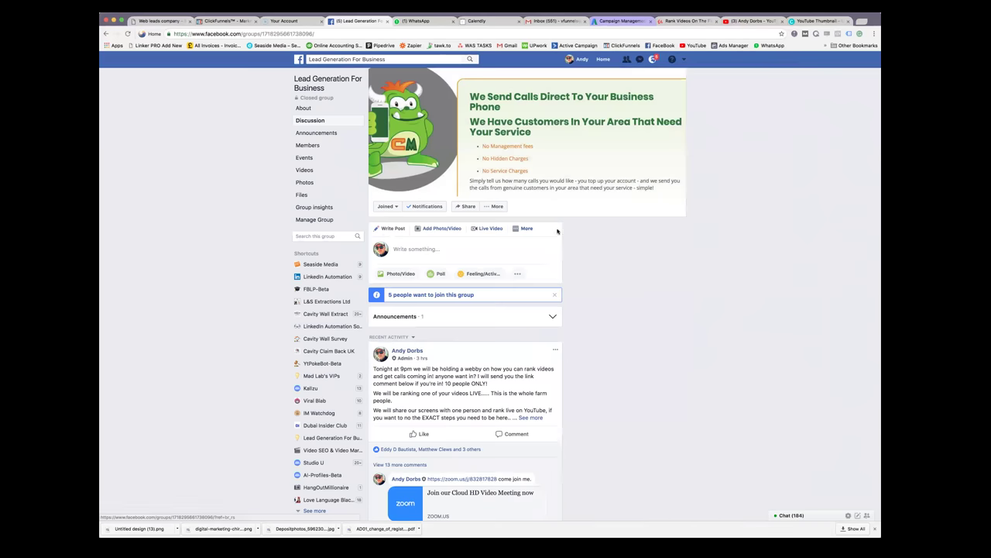
Search the group for 'wirecast' and open the Wirecast Play download link post
left_click(341, 236)
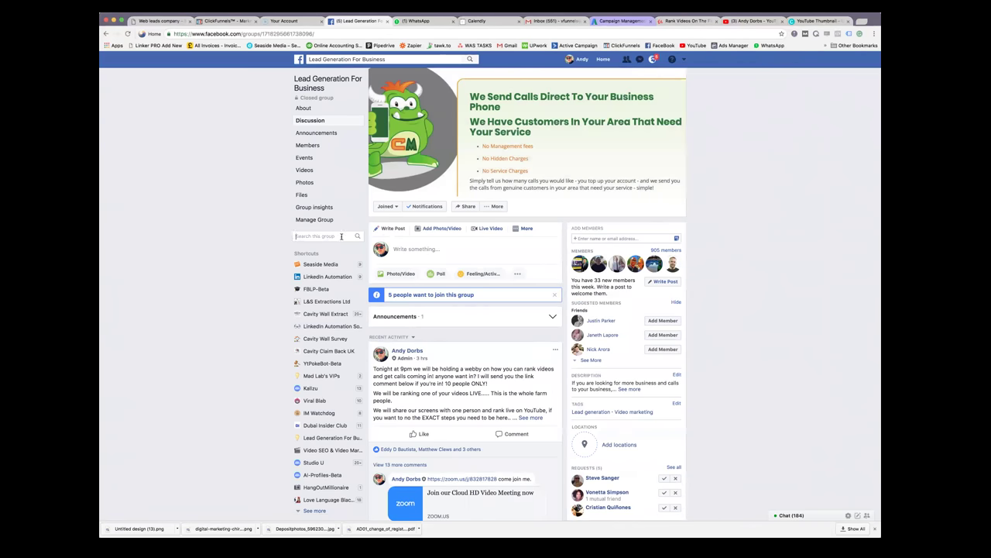
type("wirecast")
key("Return")
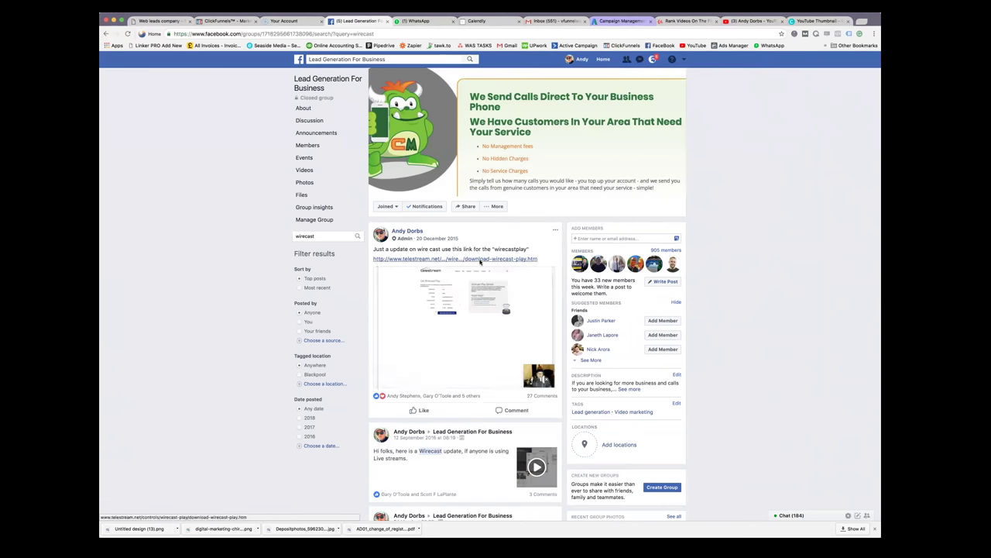
left_click(481, 262)
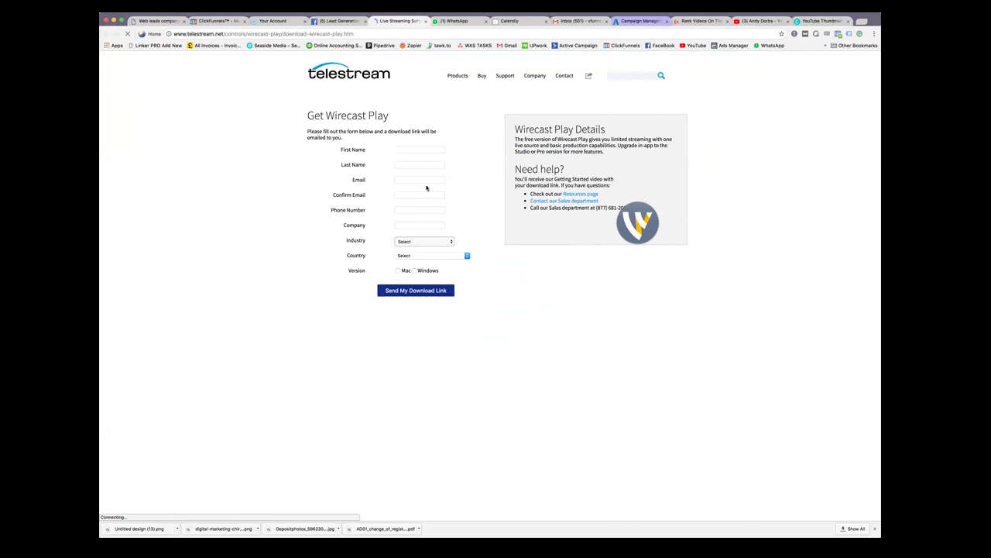
Copy the Get Wirecast Play page's address and return to the group's wirecast results
left_click(262, 34)
right_click(262, 34)
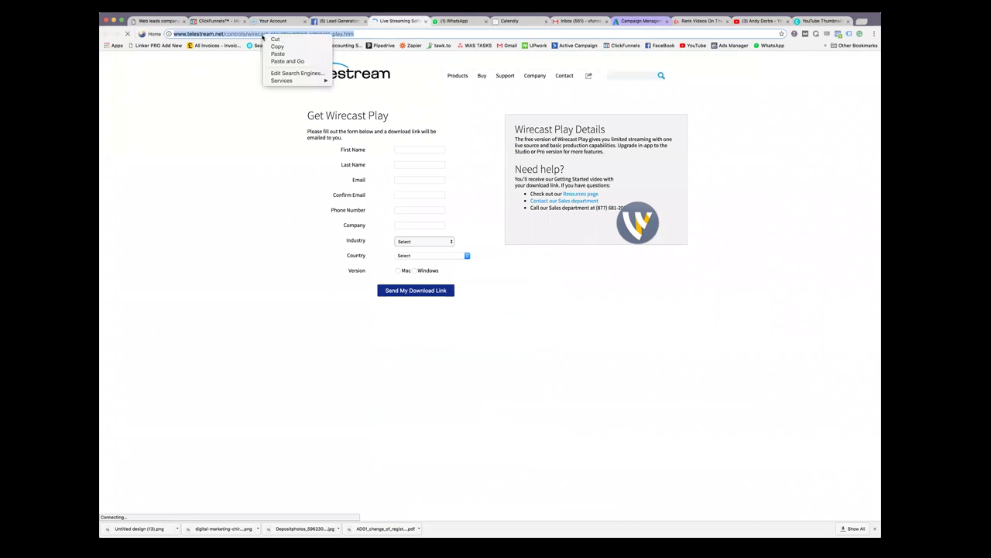
left_click(277, 46)
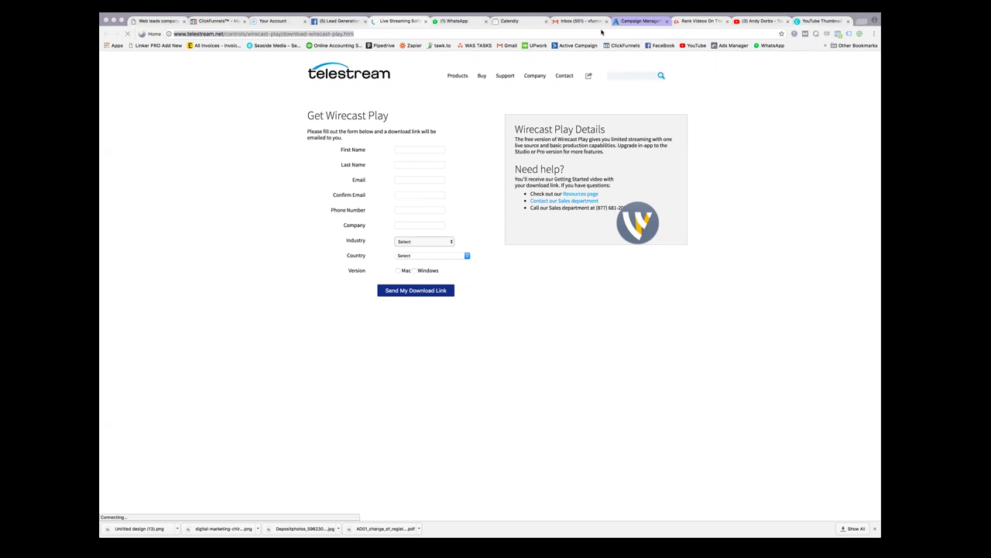
left_click(397, 23)
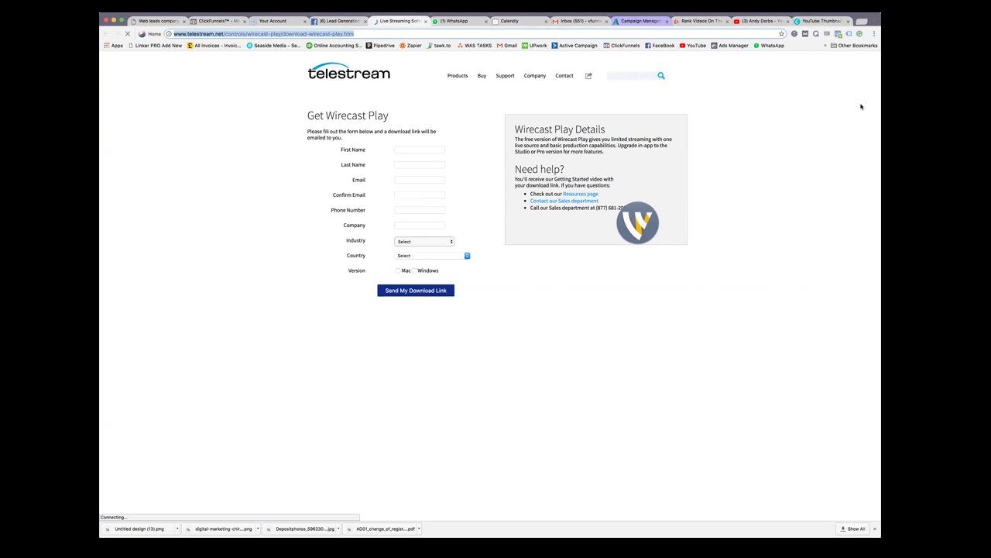
left_click(339, 20)
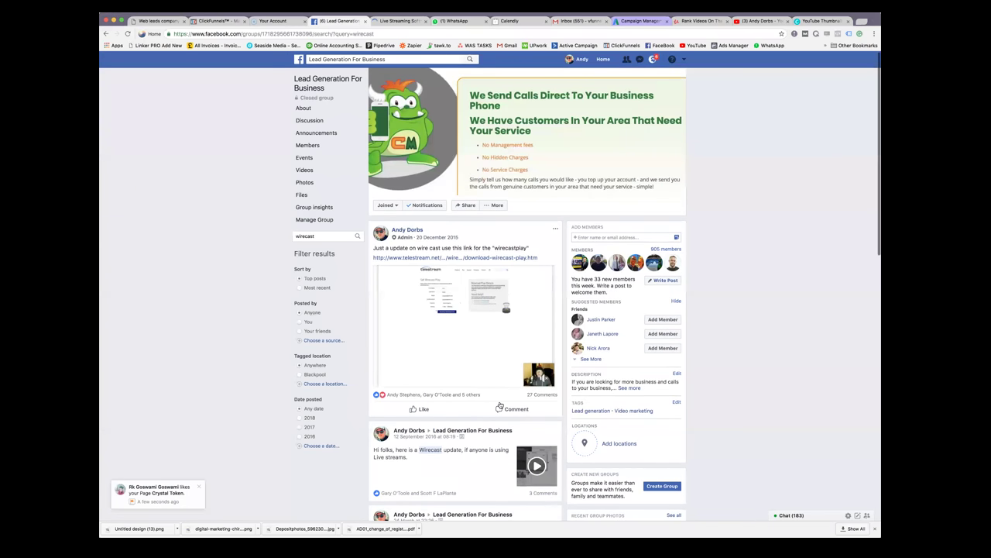
Review the Lead Generation For Business group's discussion feed, then move to the Canva thumbnail design
left_click(318, 84)
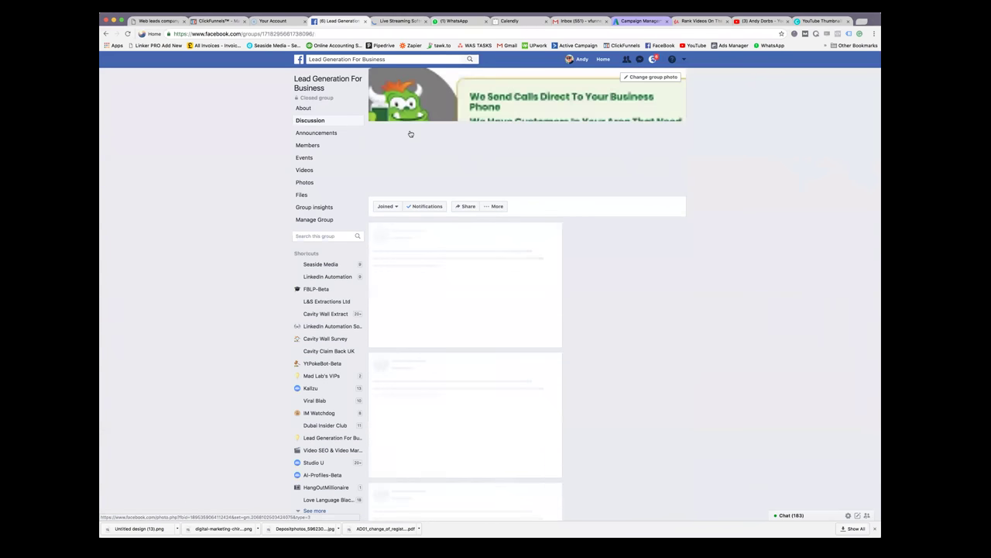
scroll(559, 241, "down", 3)
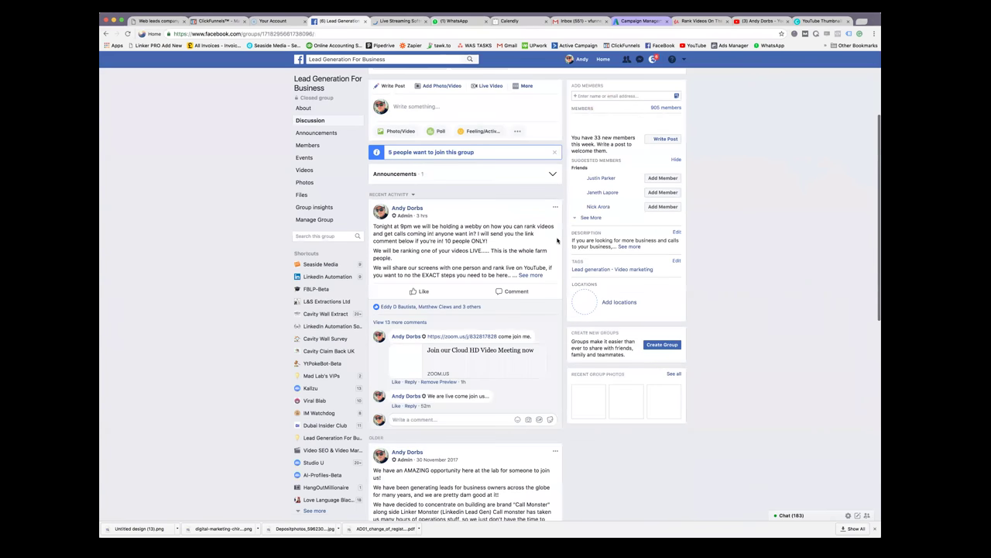
scroll(563, 240, "down", 1)
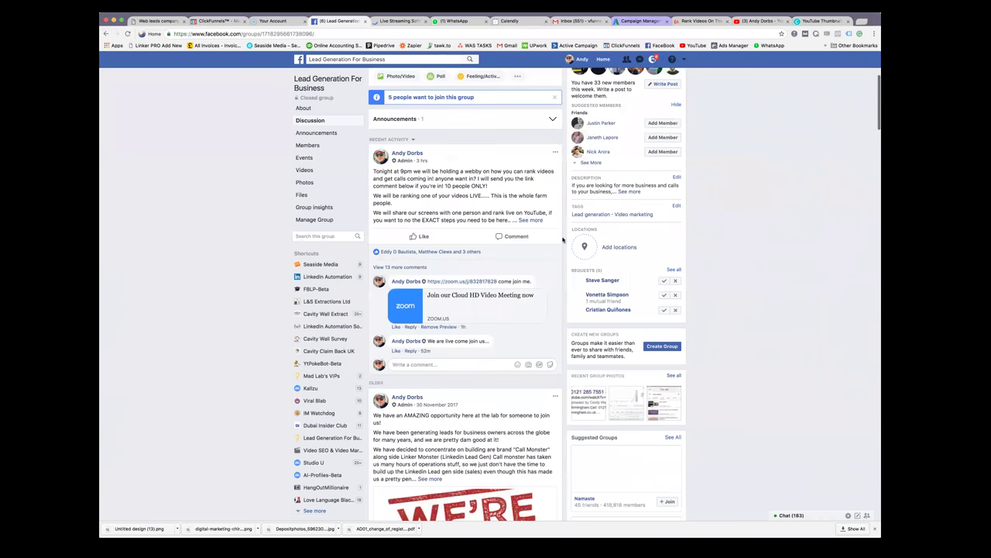
scroll(563, 240, "up", 1)
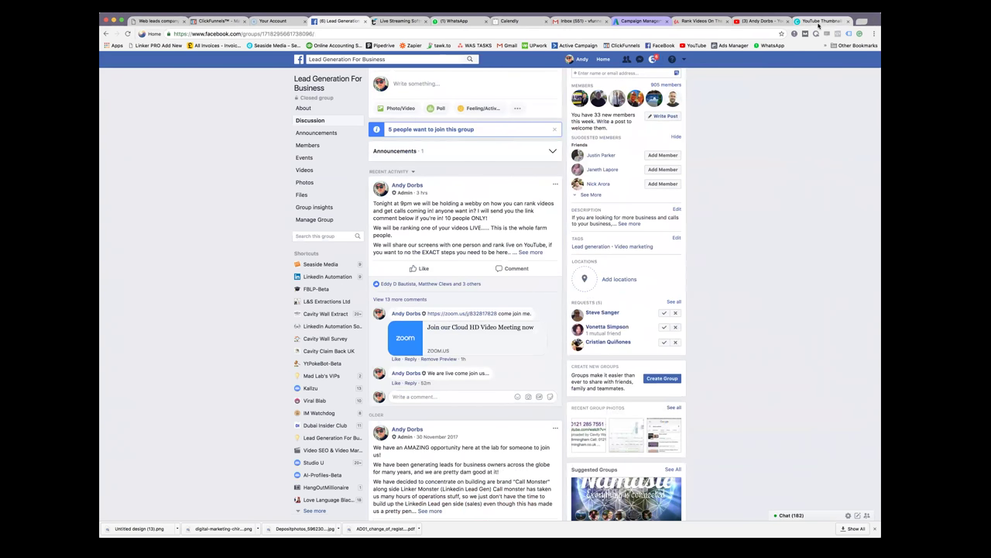
left_click(820, 24)
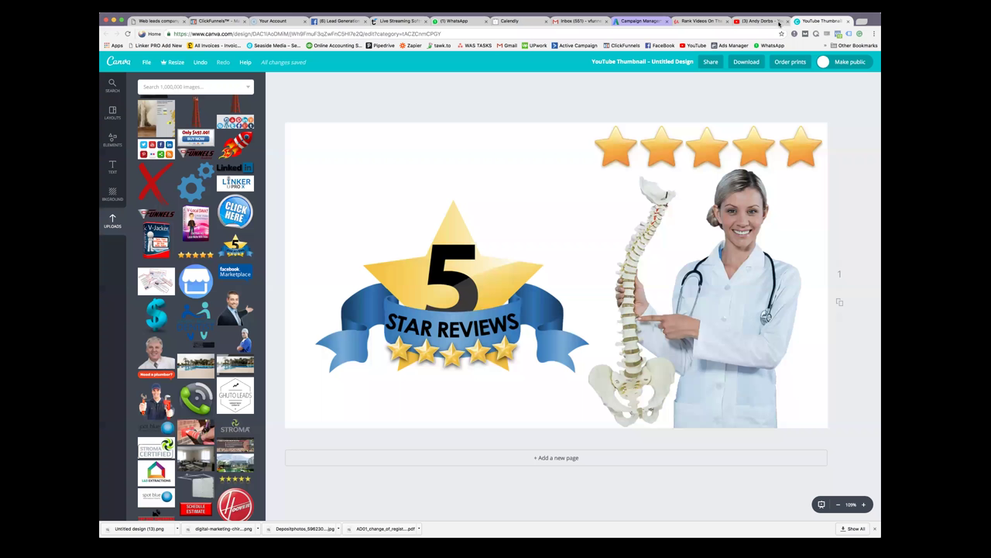
Close the Canva thumbnail design and return to the YouTube channel page
left_click(847, 22)
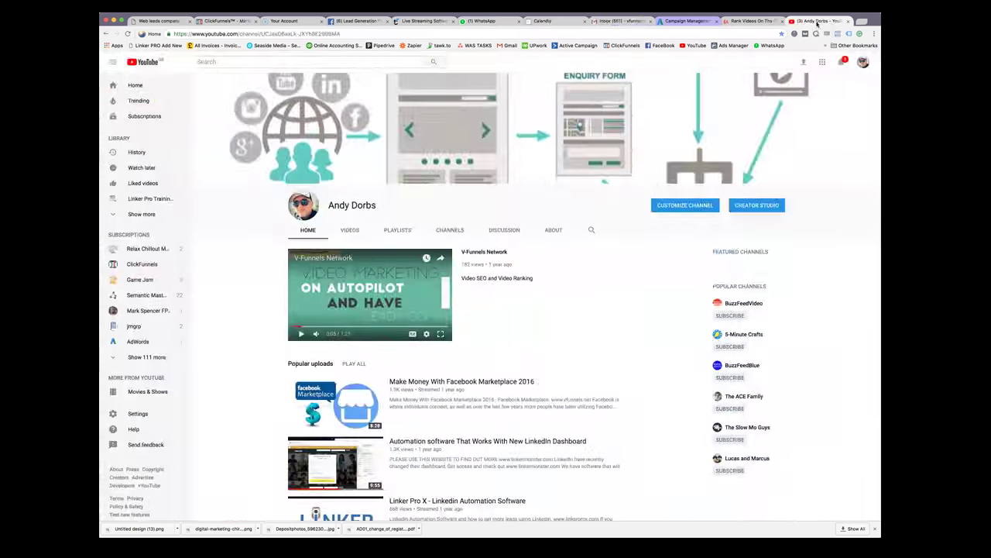
left_click(759, 22)
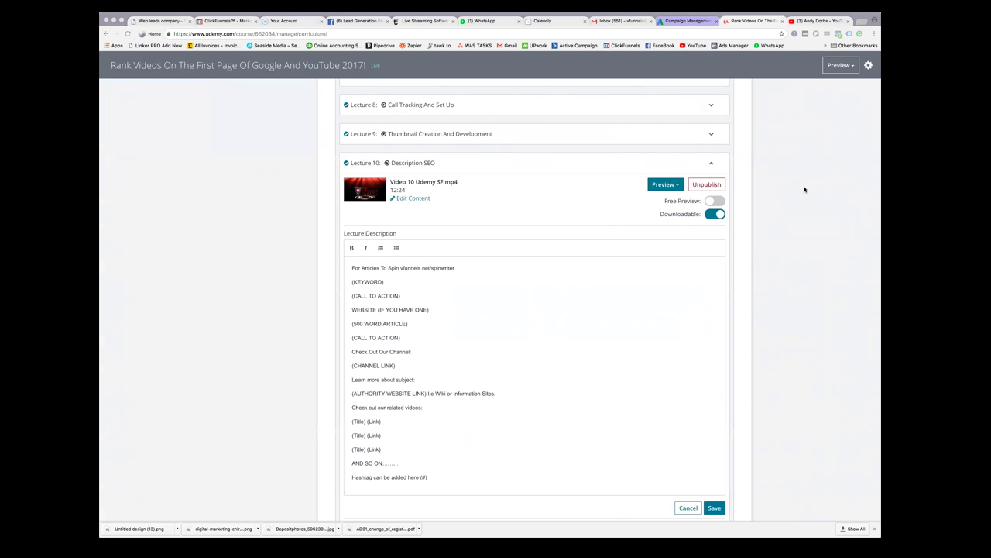
left_click(825, 131)
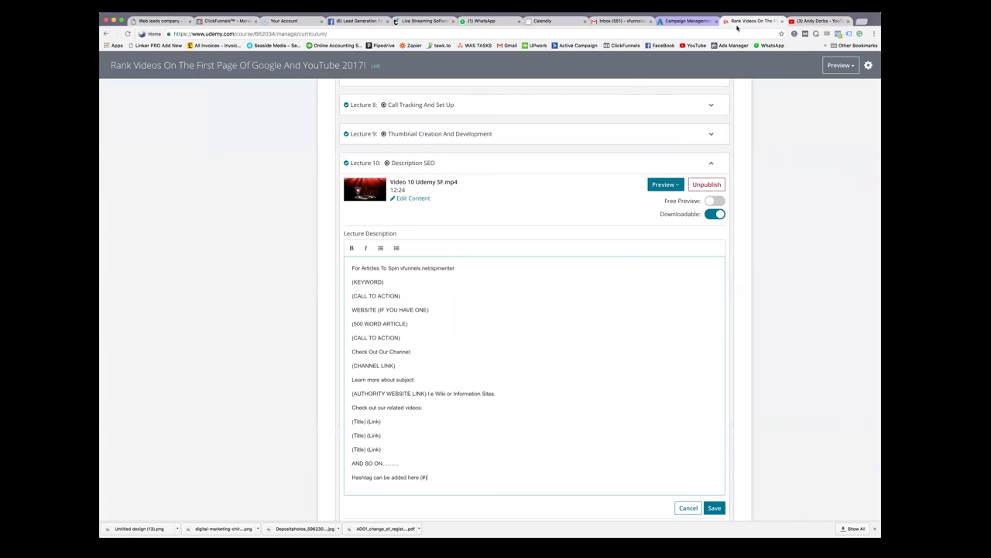
left_click(817, 23)
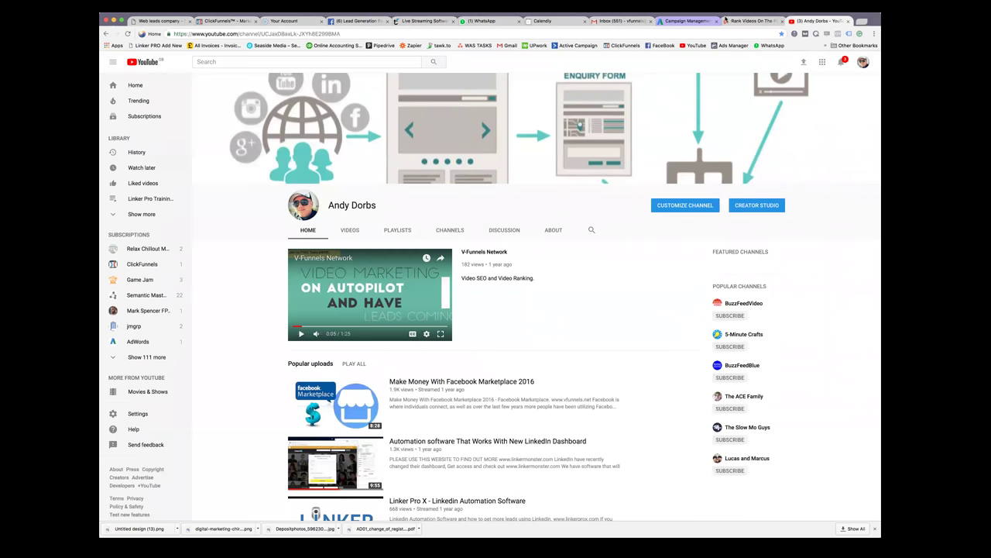
left_click(754, 21)
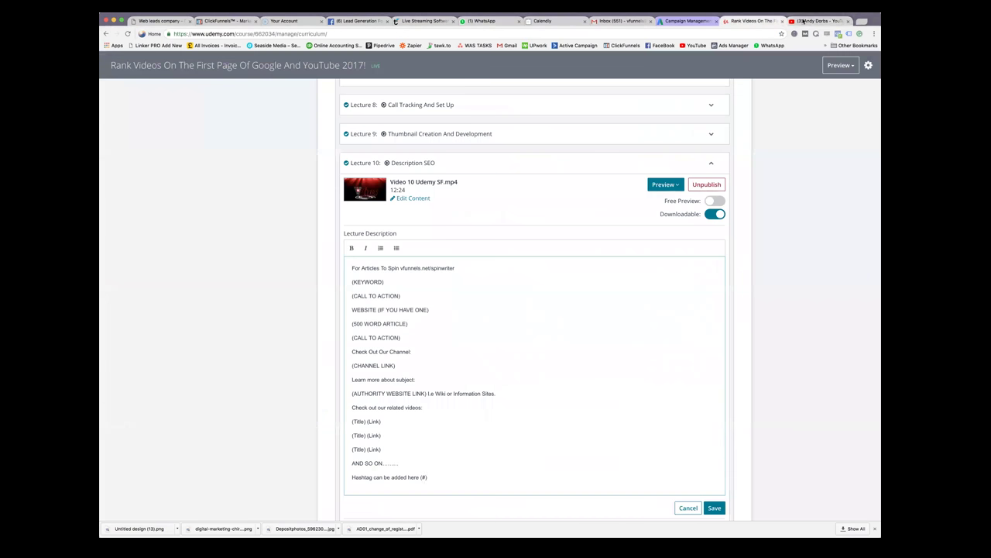
left_click(819, 20)
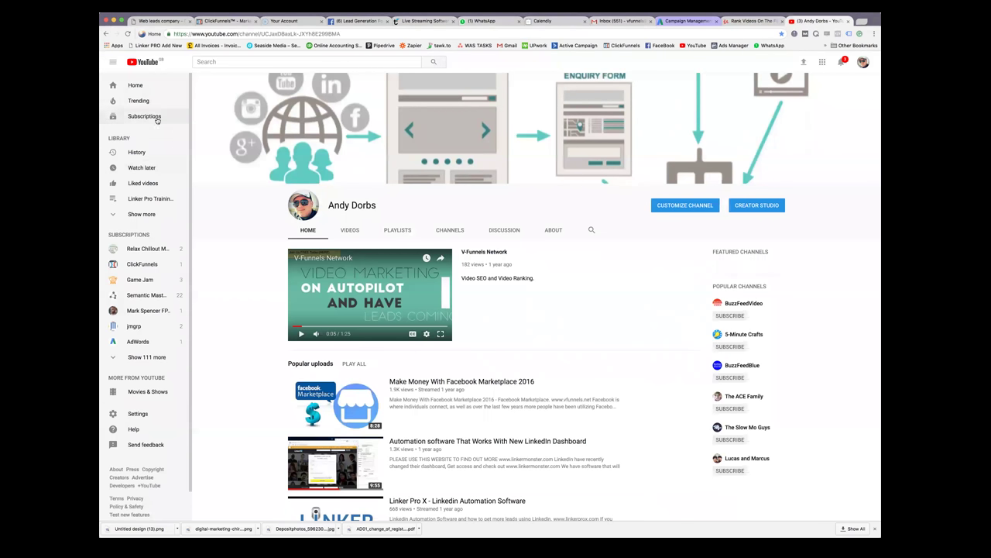
left_click(114, 64)
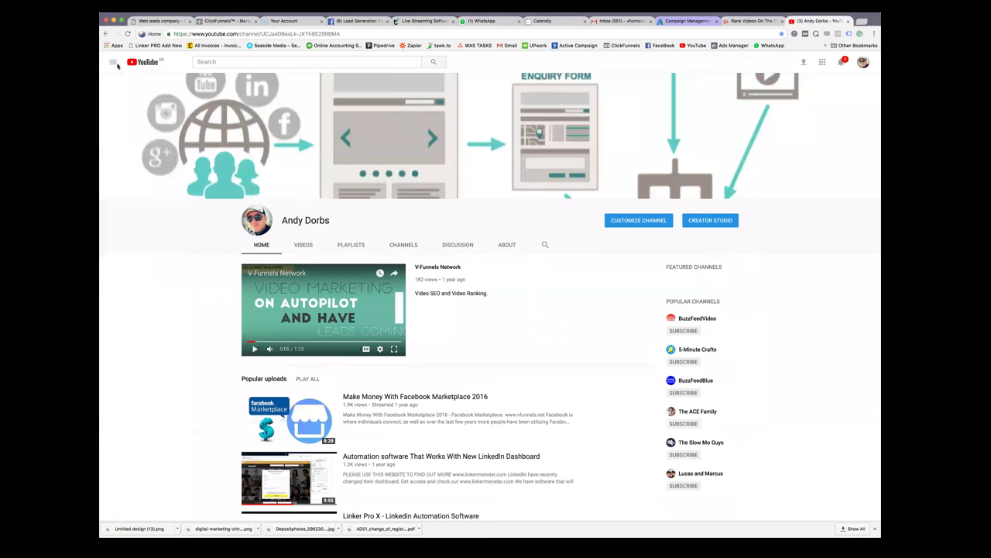
left_click(113, 64)
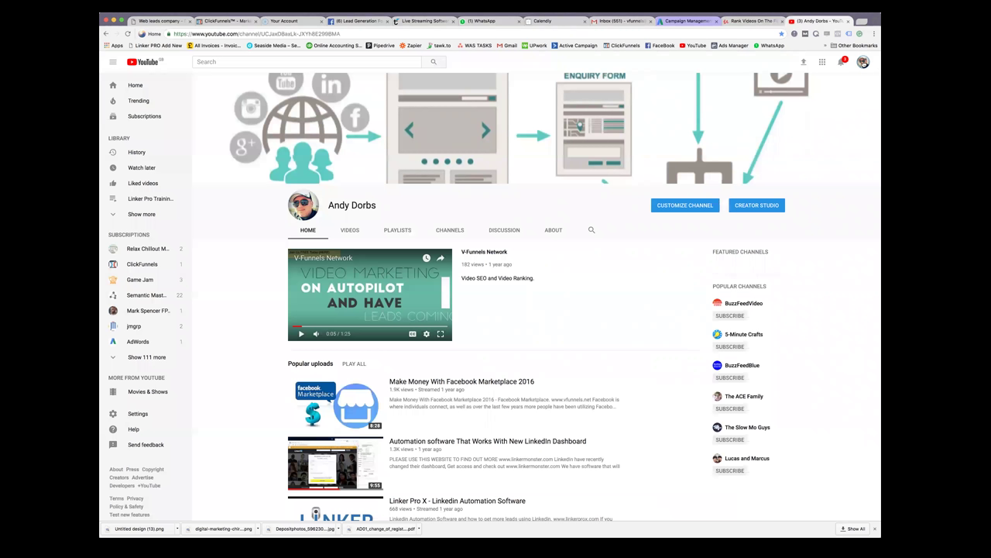
View your own channel via My channel, then head to Creator Studio from the account menu
left_click(863, 62)
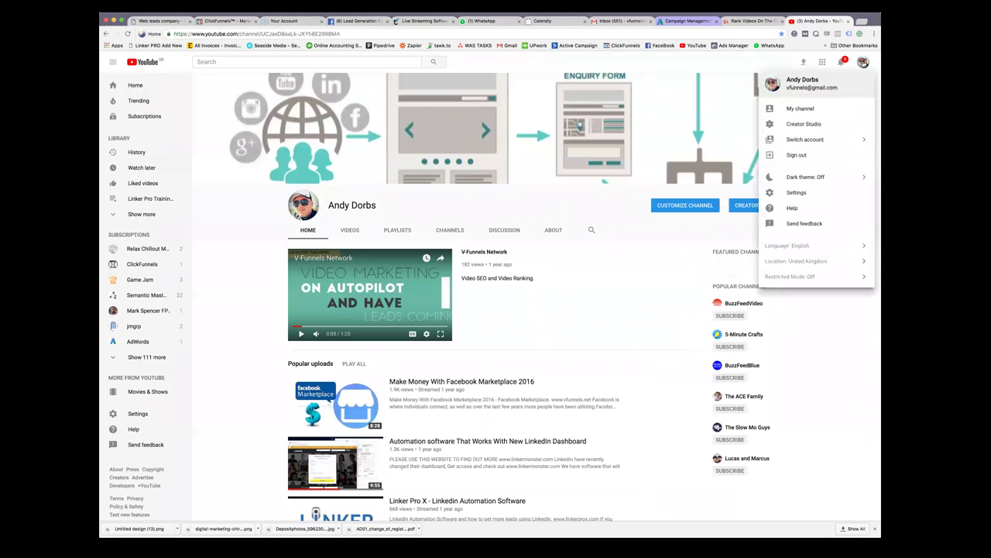
left_click(792, 114)
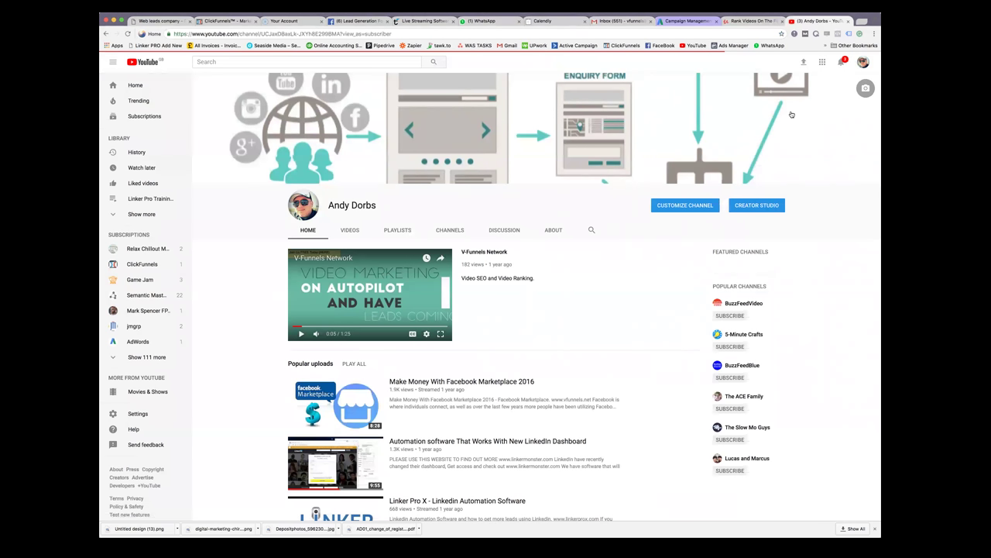
left_click(863, 62)
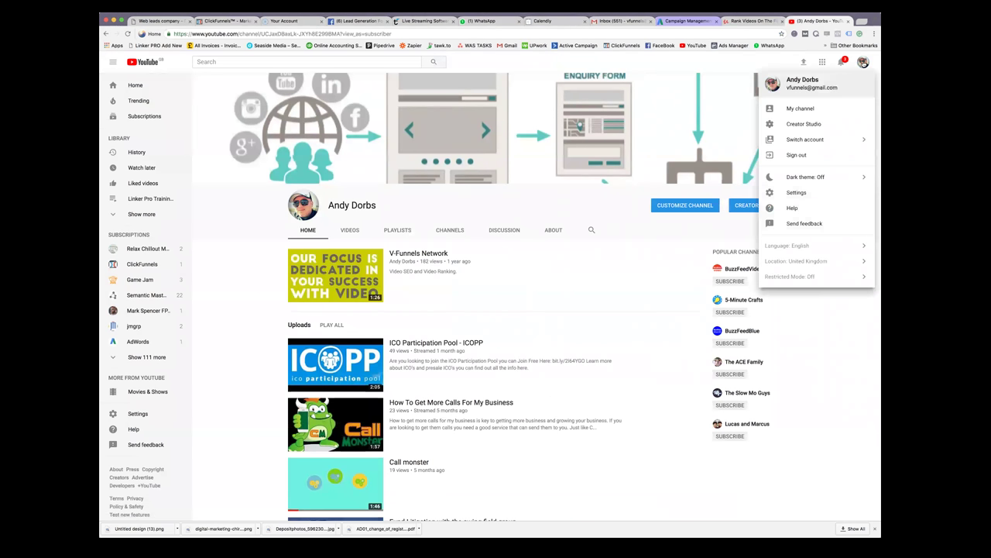
left_click(819, 124)
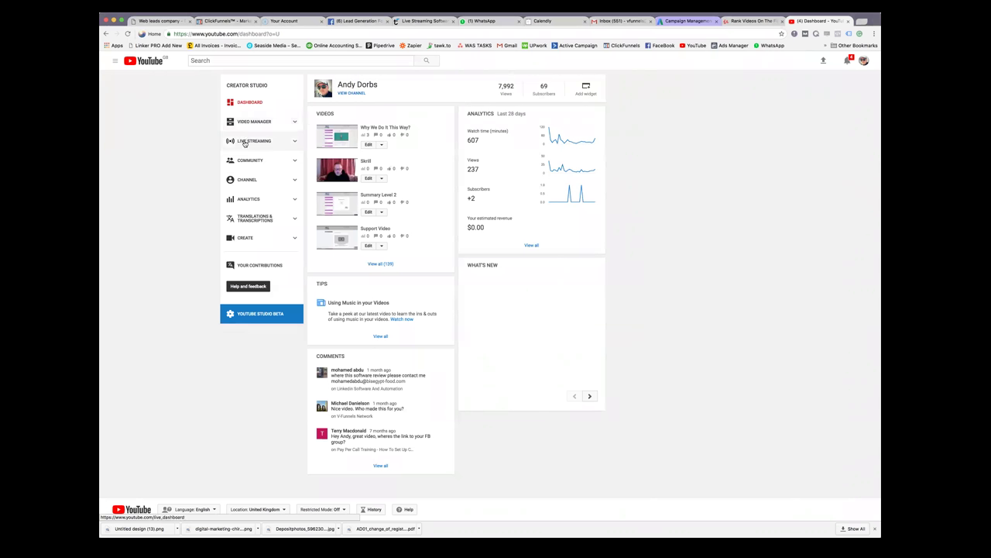
Open the Live Streaming 'Stream now' dashboard, showing the stream offline with its encoder setup
left_click(285, 144)
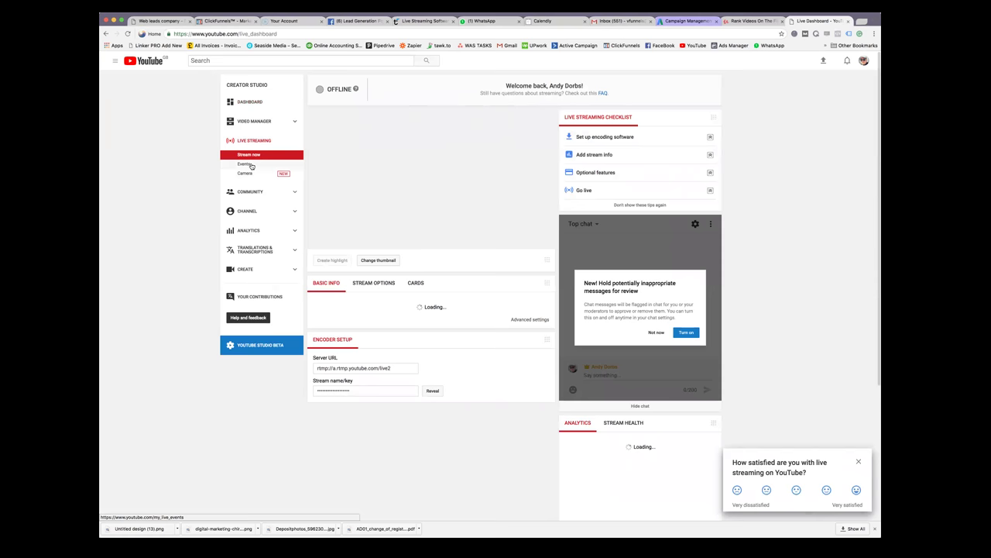
Start a new live event and paste the keyword 'chiropractor chino hills' as its title
left_click(250, 164)
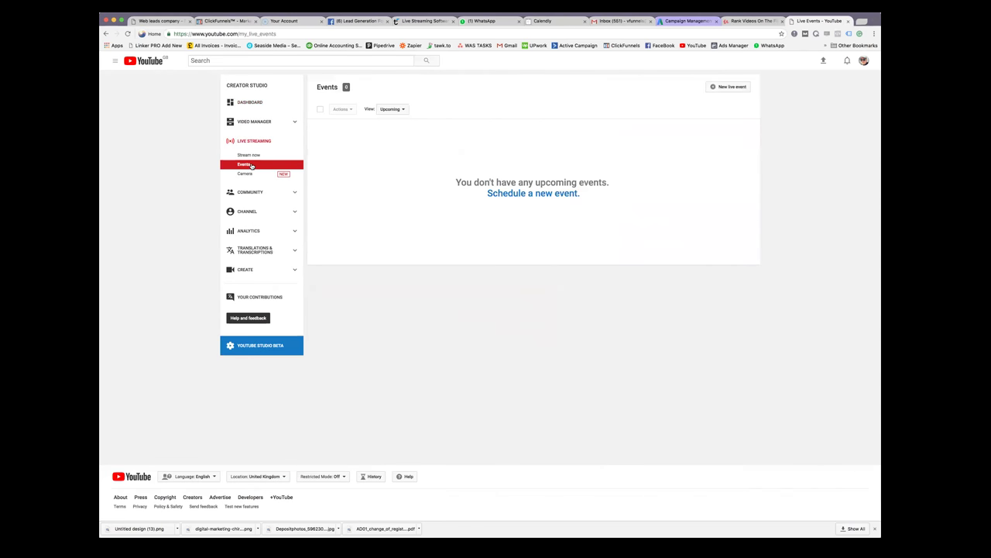
left_click(730, 87)
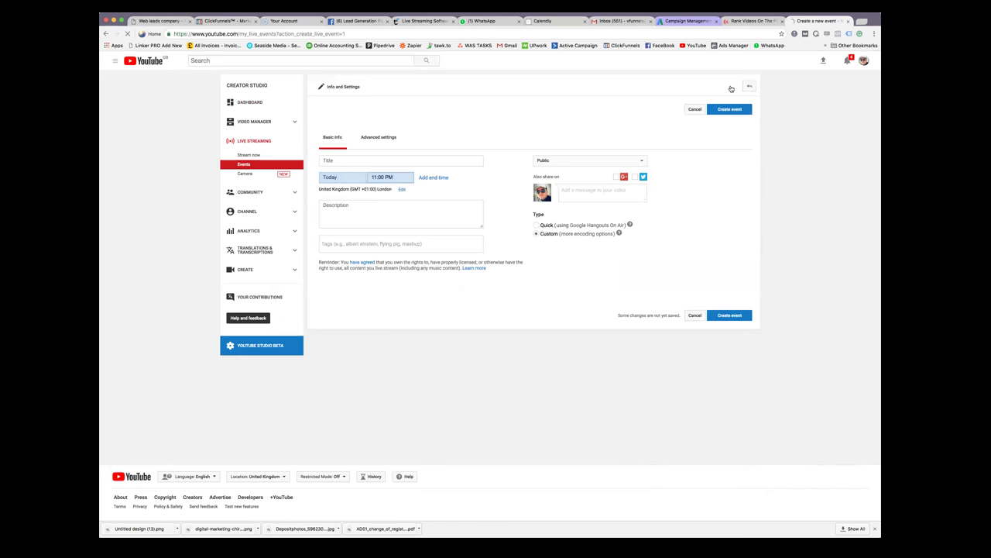
left_click(454, 160)
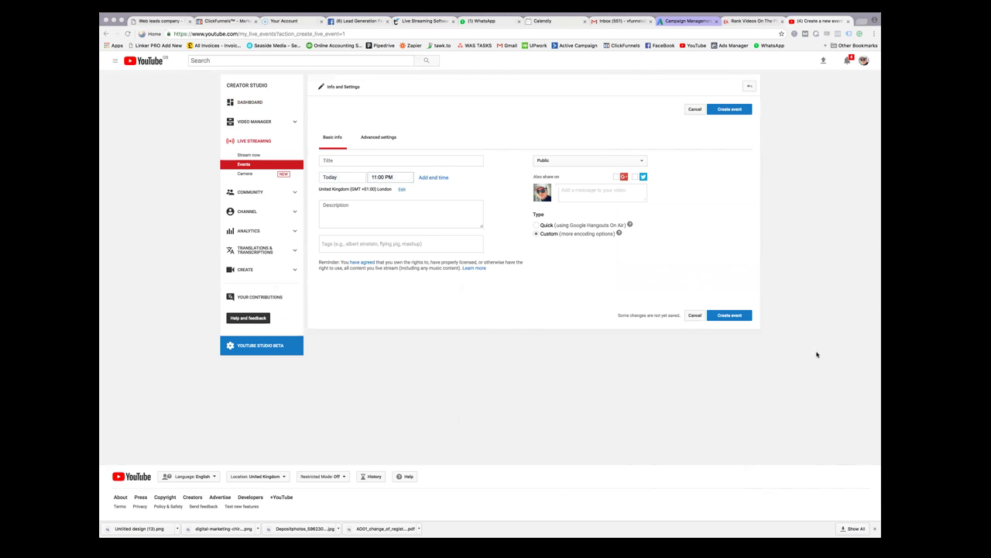
left_click(349, 160)
right_click(348, 161)
left_click(381, 196)
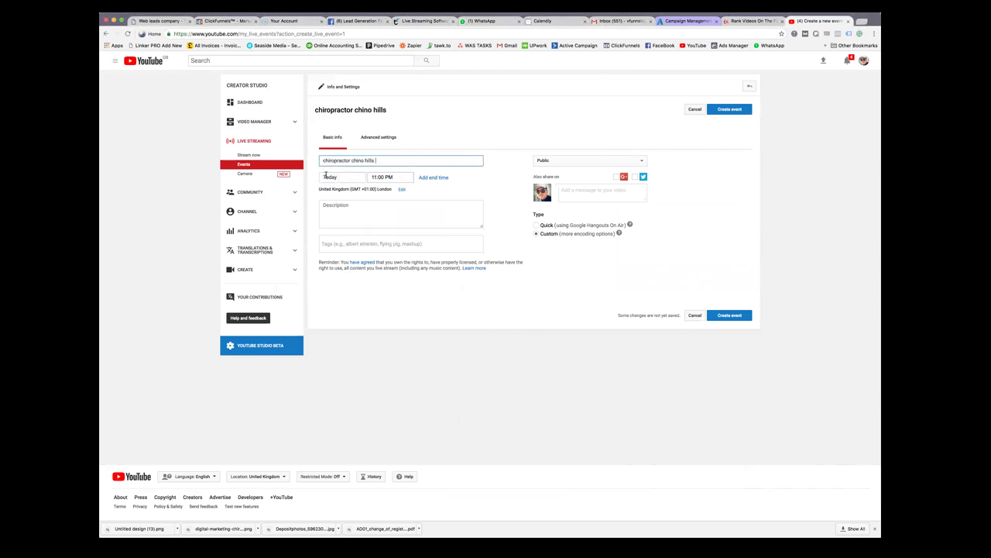
Capitalise the title so it reads 'Chiropractor Chino Hills'
left_click(324, 160)
key("BackSpace")
type("C")
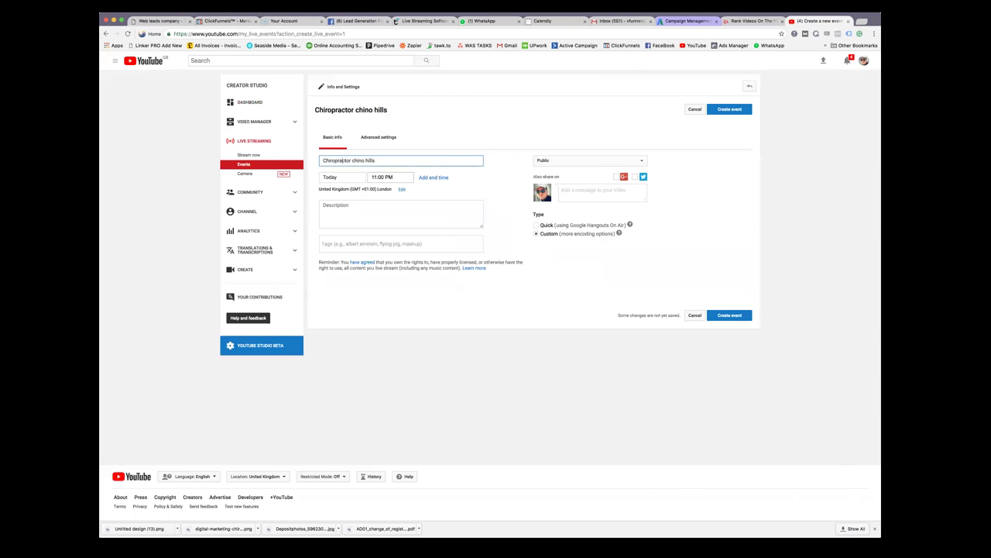
key("BackSpace")
type("C")
left_click(370, 160)
key("BackSpace")
type("H")
Open a blank browser tab and copy the event title 'Chiropractor Chino Hills'
left_click(862, 23)
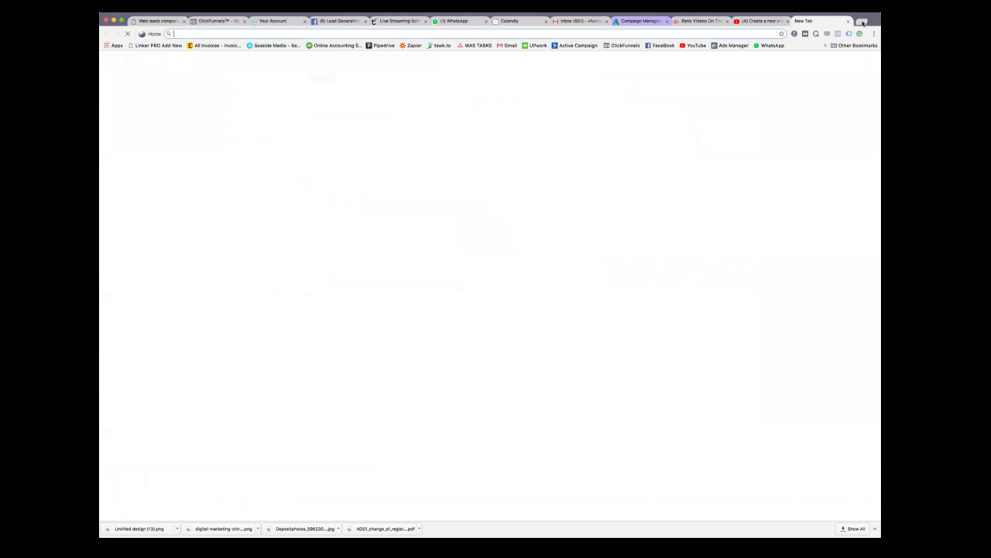
left_click(763, 20)
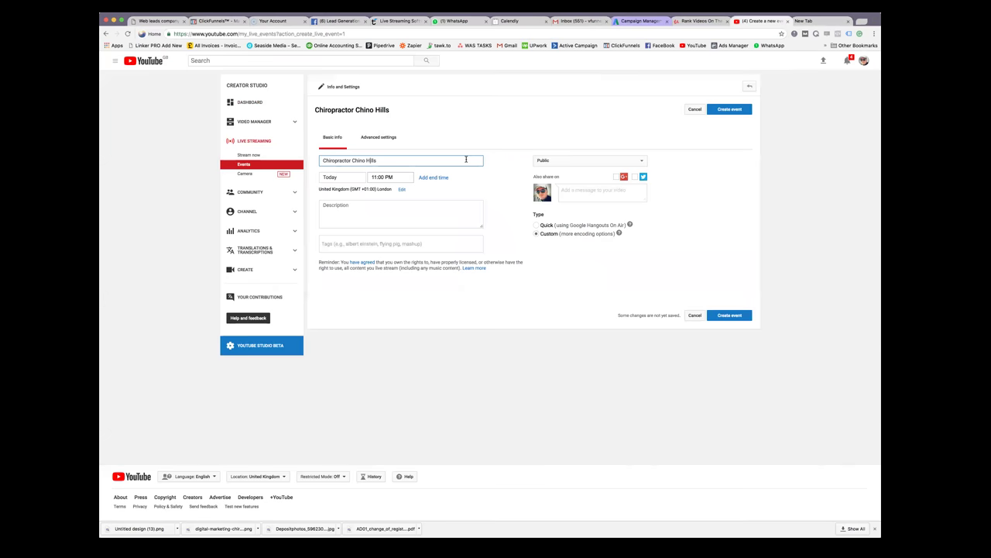
left_click_drag(379, 158, 323, 160)
right_click(339, 161)
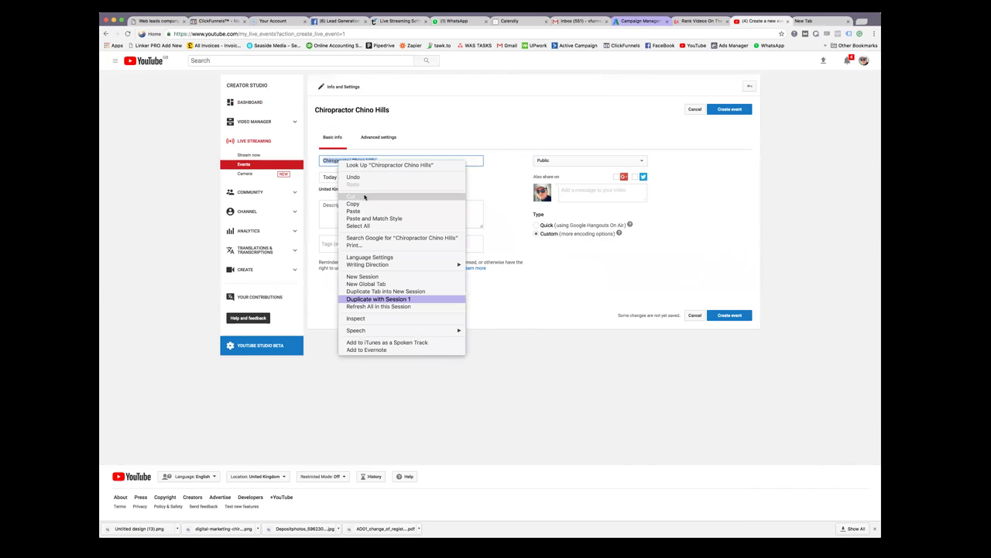
left_click(370, 204)
Go to Google in the new tab and clear its search box
key("ctrl+Tab")
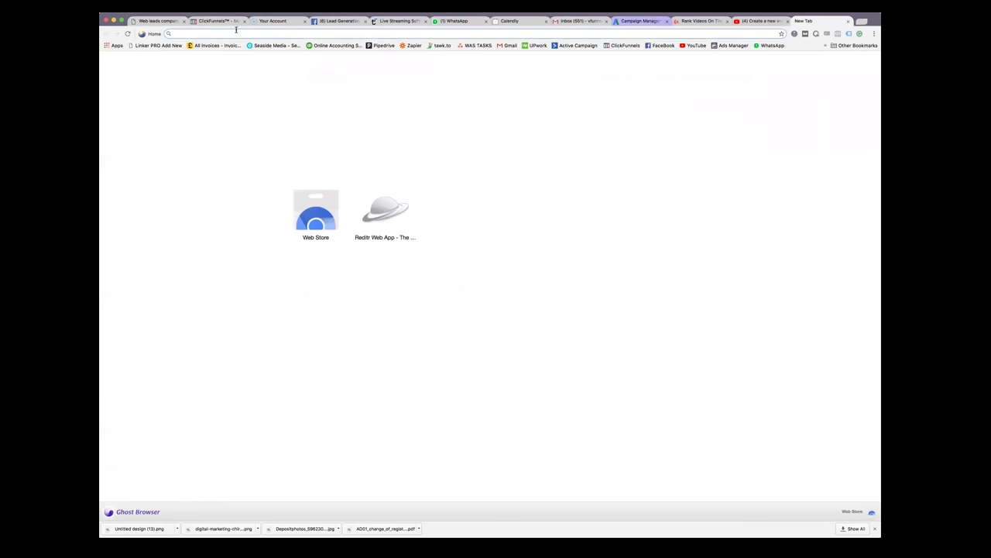
type("google")
key("Return")
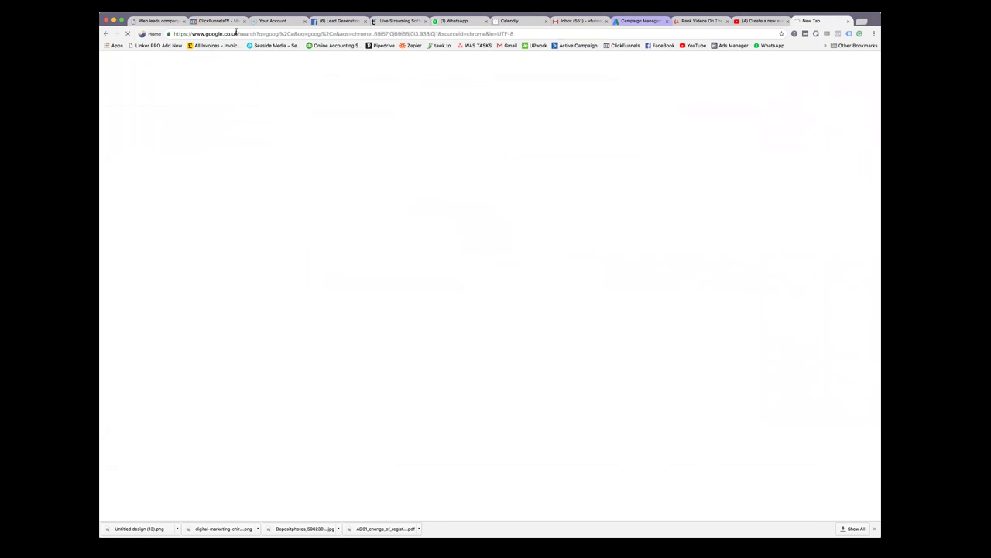
left_click(211, 72)
key("BackSpace")
key("BackSpace")
key("BackSpace")
key("BackSpace")
key("BackSpace")
key("BackSpace")
key("BackSpace")
Search Google for 'Chiropractor Chino Hills' and highlight keyword phrases in the Yelp and Joint snippets
type("Chiropractor Chino Hills")
key("Return")
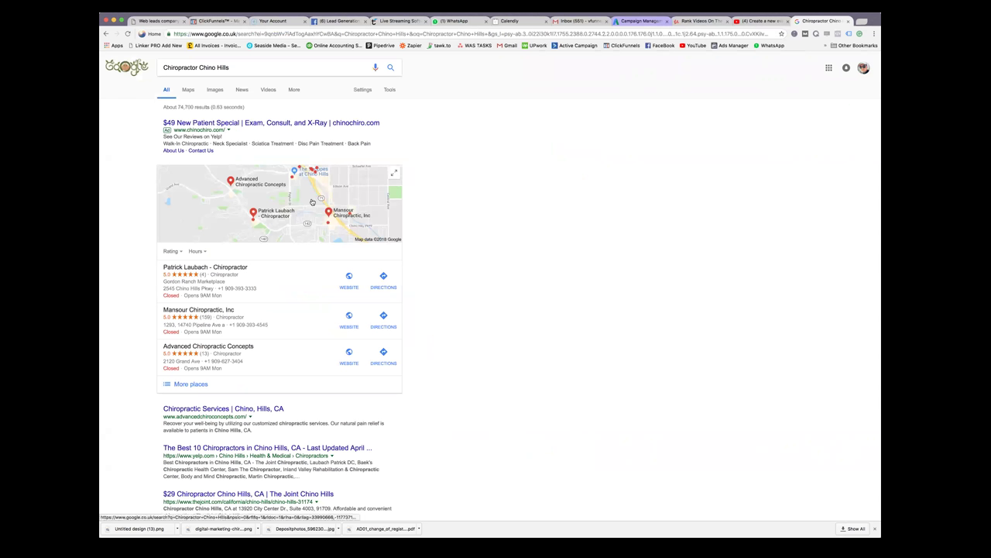
scroll(240, 201, "down", 2)
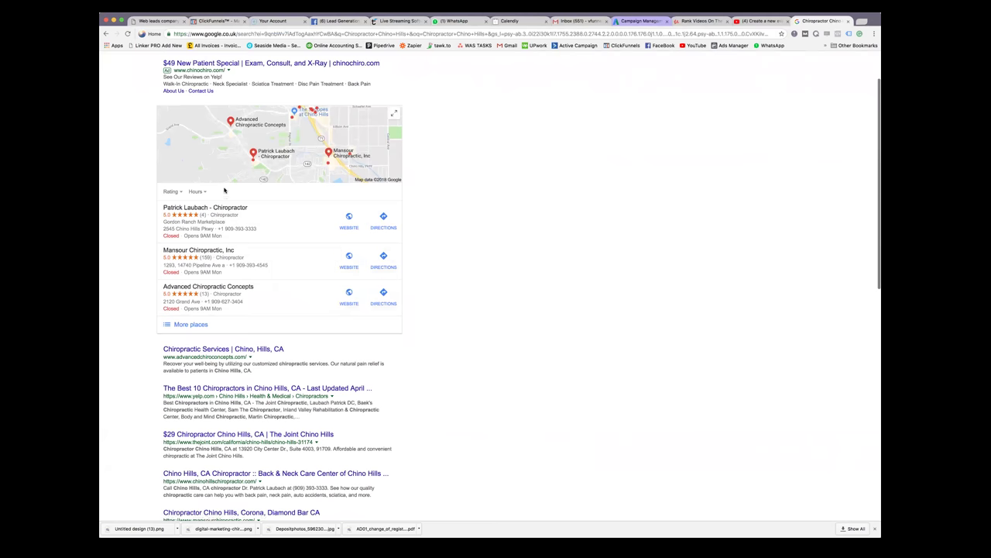
scroll(233, 256, "down", 2)
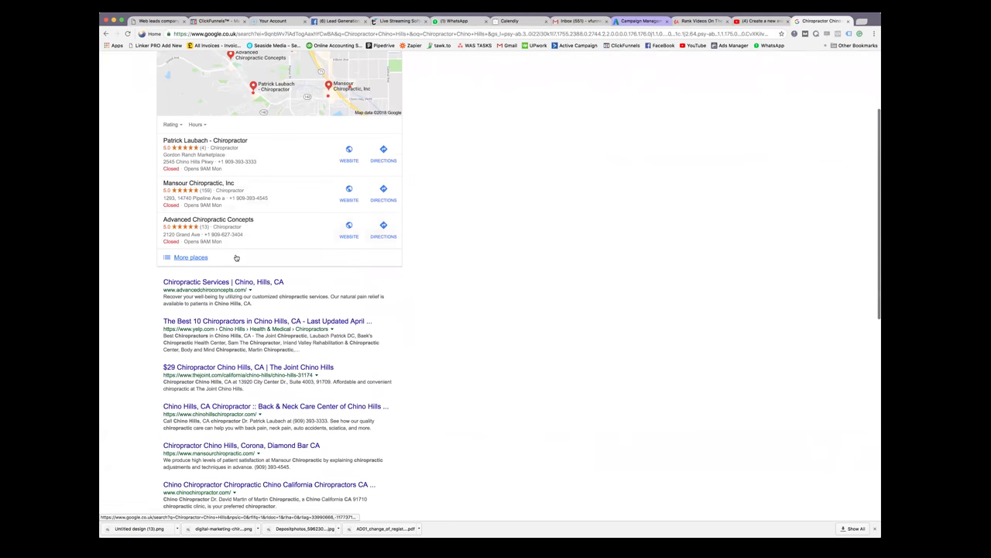
scroll(230, 295, "down", 2)
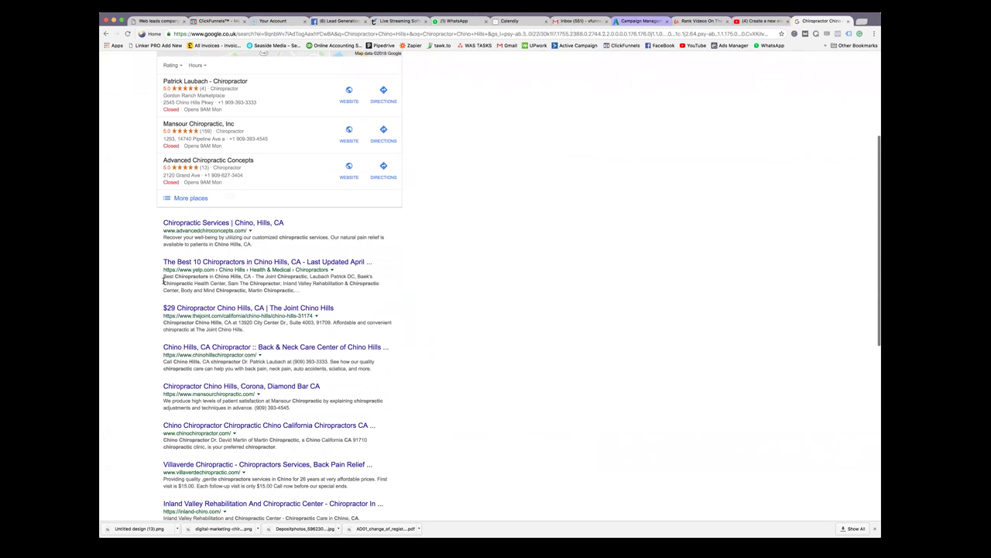
left_click_drag(163, 276, 214, 277)
left_click_drag(212, 276, 243, 276)
left_click(243, 277)
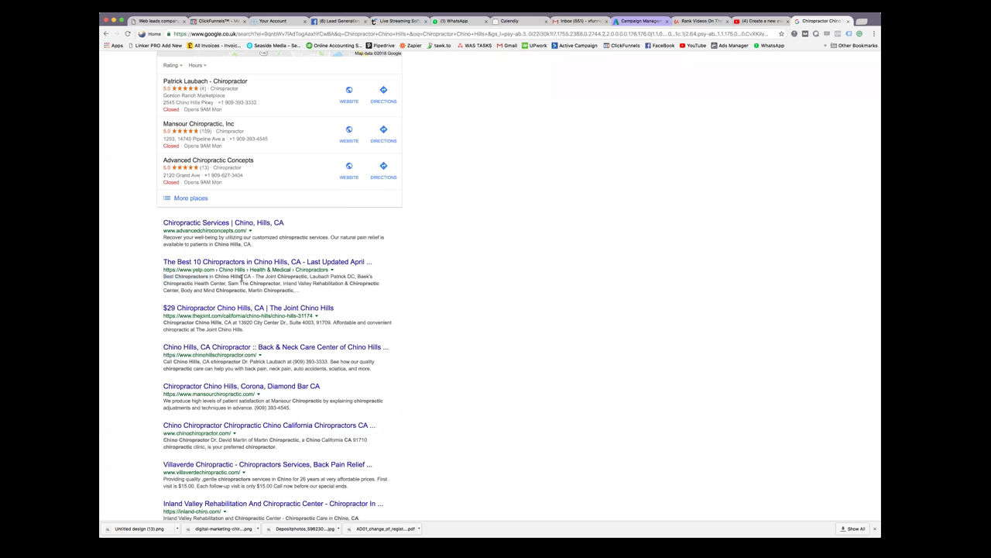
left_click_drag(175, 276, 308, 276)
left_click(265, 284)
left_click(318, 281)
left_click_drag(164, 322, 225, 322)
Scroll through the remaining organic results, highlighting keyword mentions in their snippets
scroll(185, 337, "down", 2)
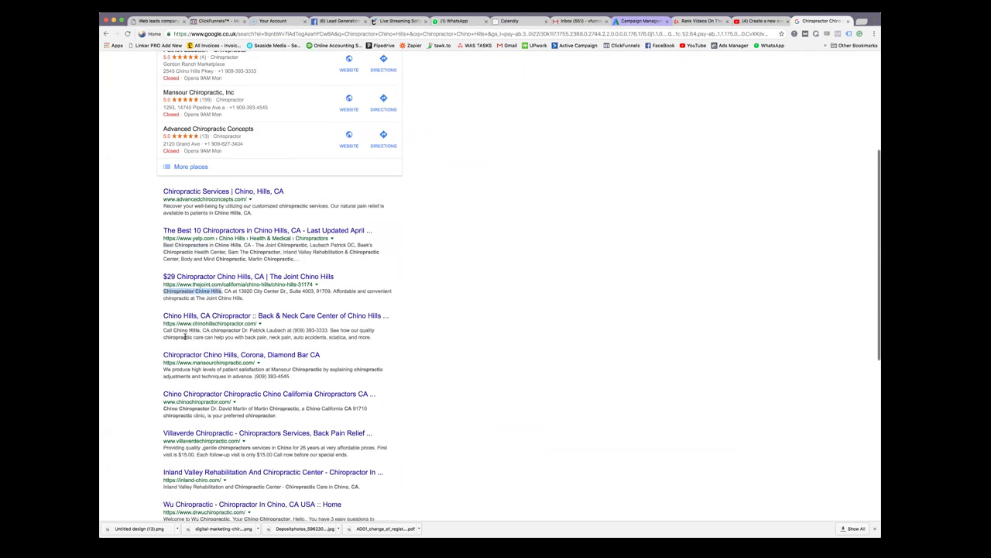
left_click_drag(163, 332, 204, 331)
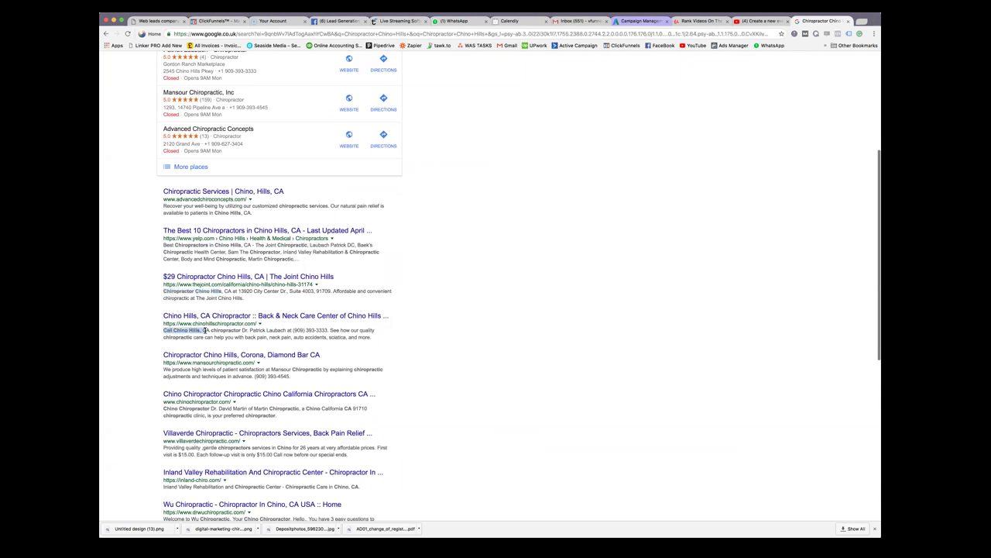
scroll(203, 329, "up", 1)
scroll(275, 353, "down", 2)
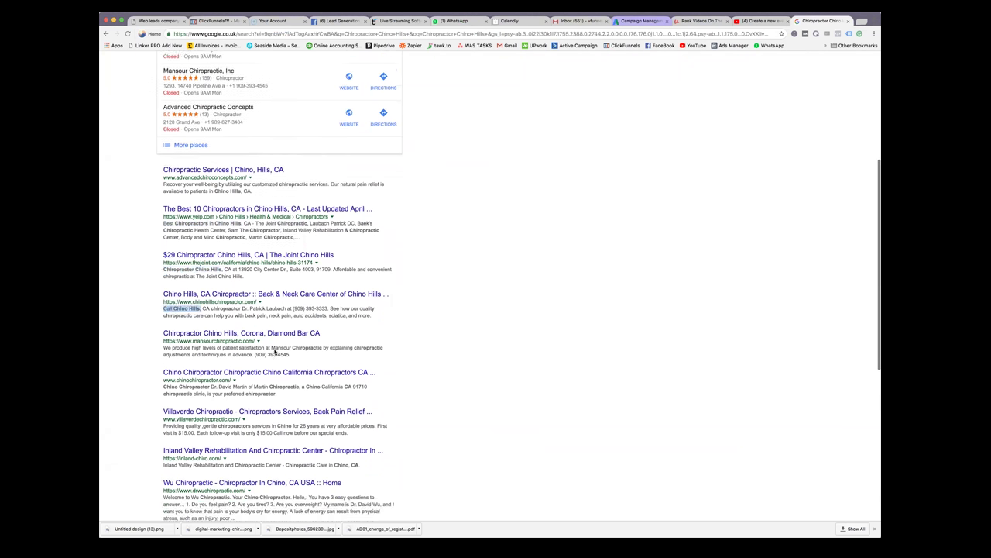
scroll(274, 352, "down", 1)
scroll(255, 341, "down", 2)
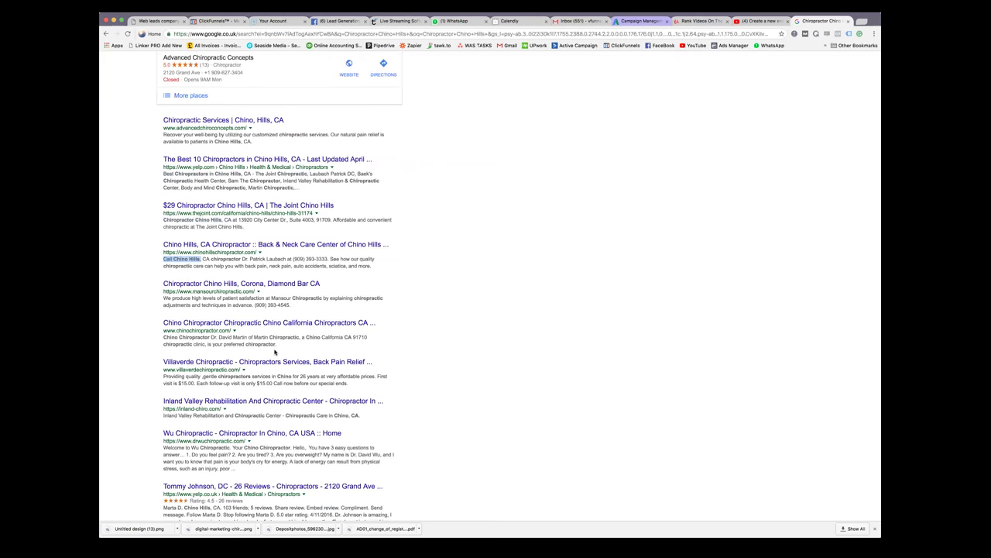
left_click_drag(163, 312, 251, 312)
scroll(256, 323, "down", 2)
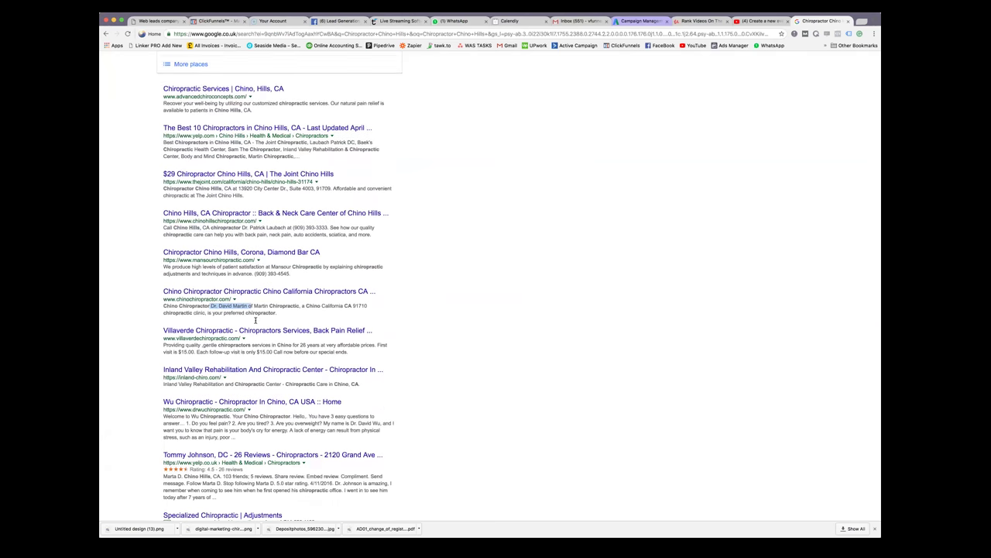
scroll(256, 323, "down", 1)
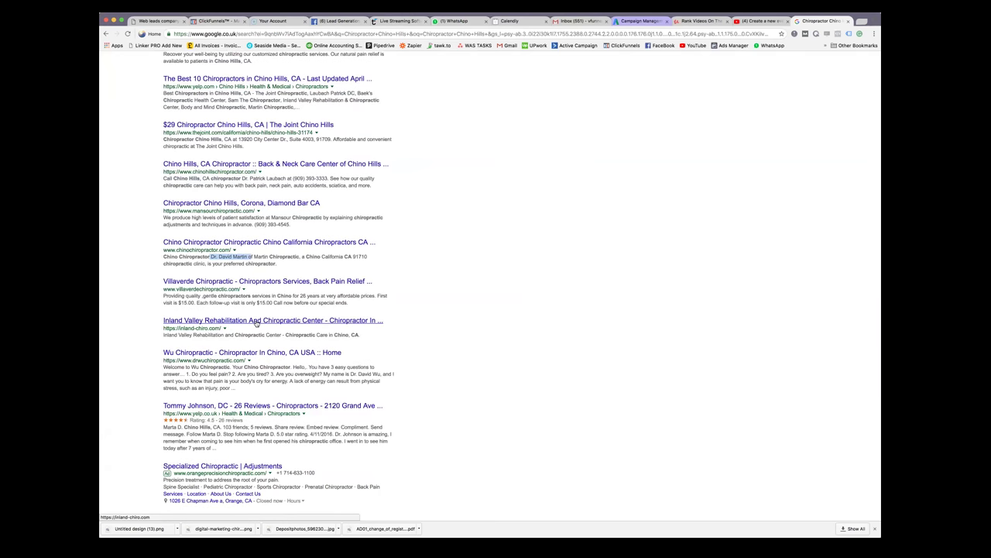
scroll(255, 323, "down", 1)
scroll(255, 323, "down", 3)
scroll(256, 323, "up", 5)
scroll(255, 323, "down", 1)
scroll(255, 323, "down", 12)
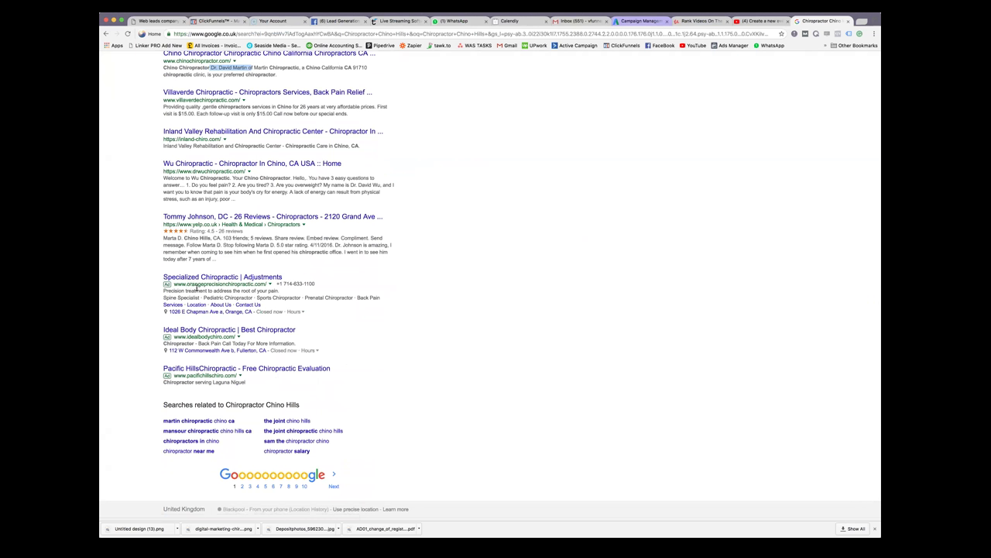
scroll(220, 310, "up", 9)
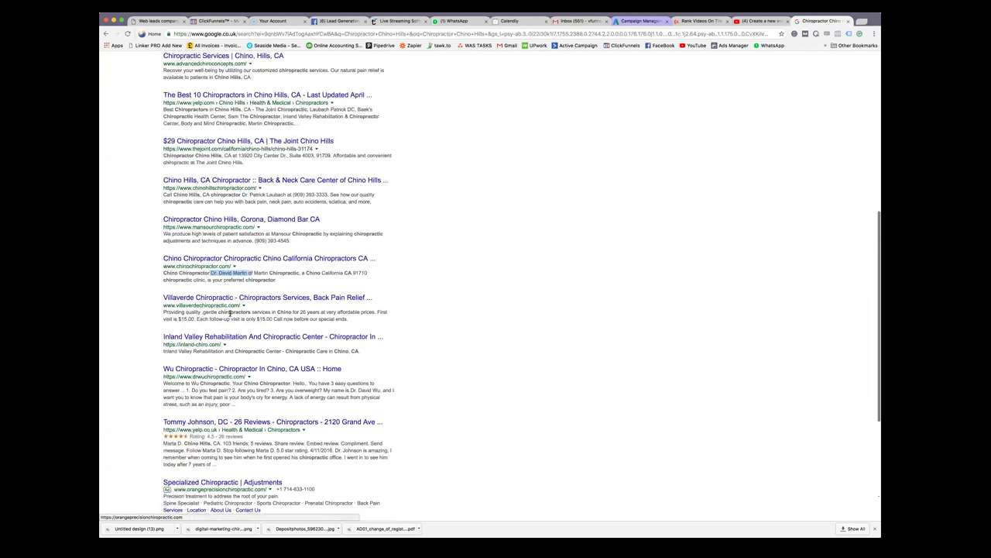
scroll(231, 316, "up", 10)
scroll(231, 316, "up", 3)
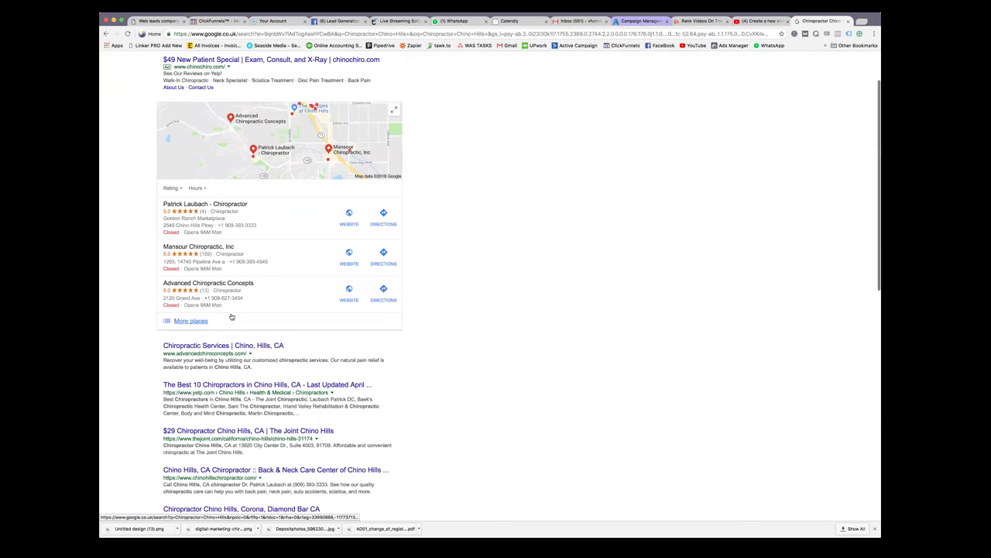
scroll(230, 316, "up", 1)
scroll(230, 316, "down", 4)
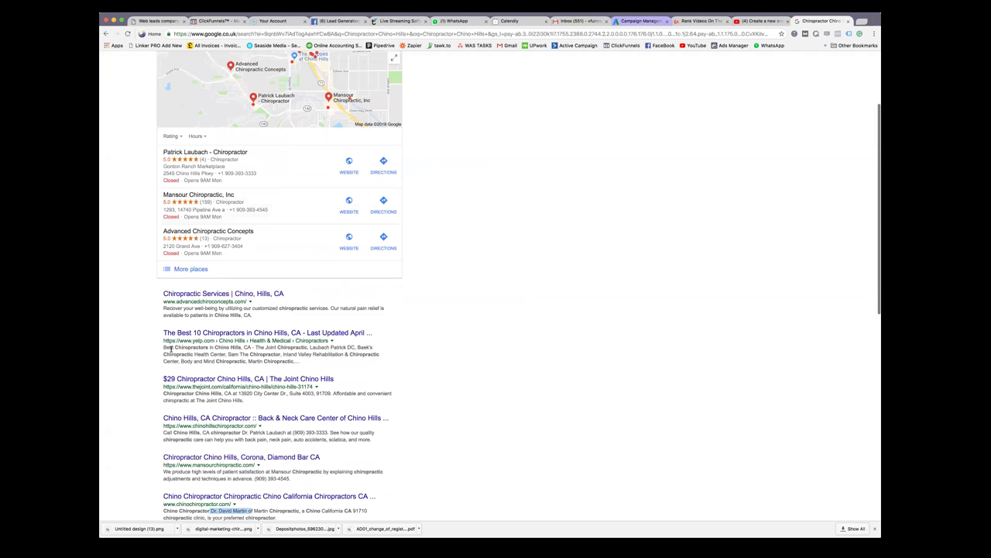
Examine the Yelp result's phrase 'Best Chiropractors in Chino Hills'
left_click_drag(163, 348, 240, 348)
left_click(148, 328)
left_click_drag(166, 341, 214, 341)
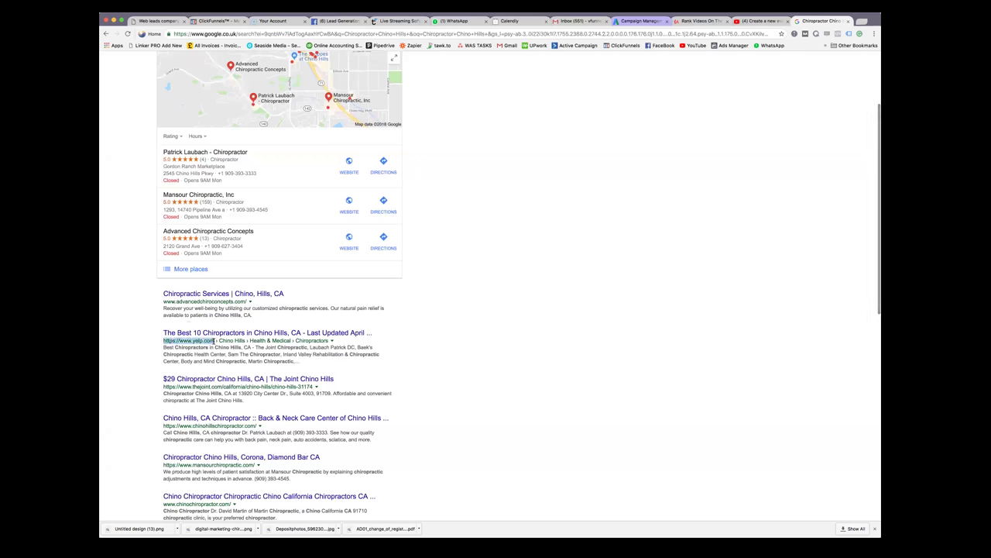
left_click(204, 357)
left_click_drag(163, 347, 242, 348)
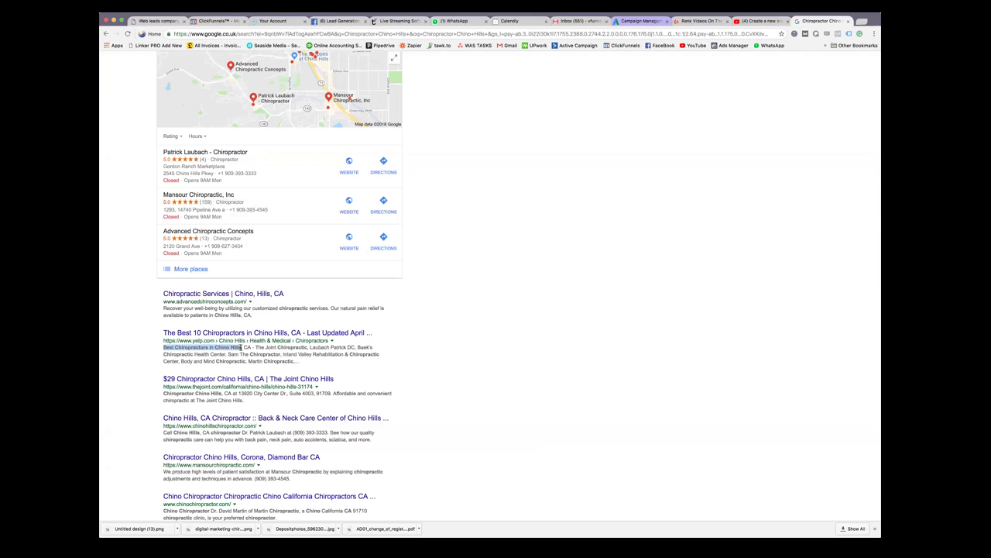
left_click(164, 348)
Add 'Best' at the start of the event title and 'In' before 'Chino'
left_click(762, 21)
left_click(322, 161)
type("Best Chiropractor Chino Hills")
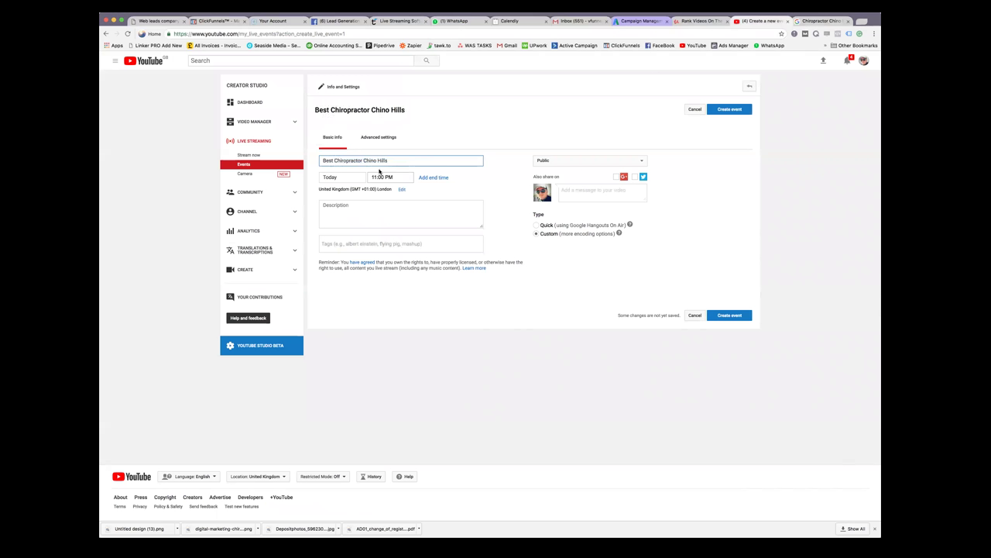
left_click(822, 22)
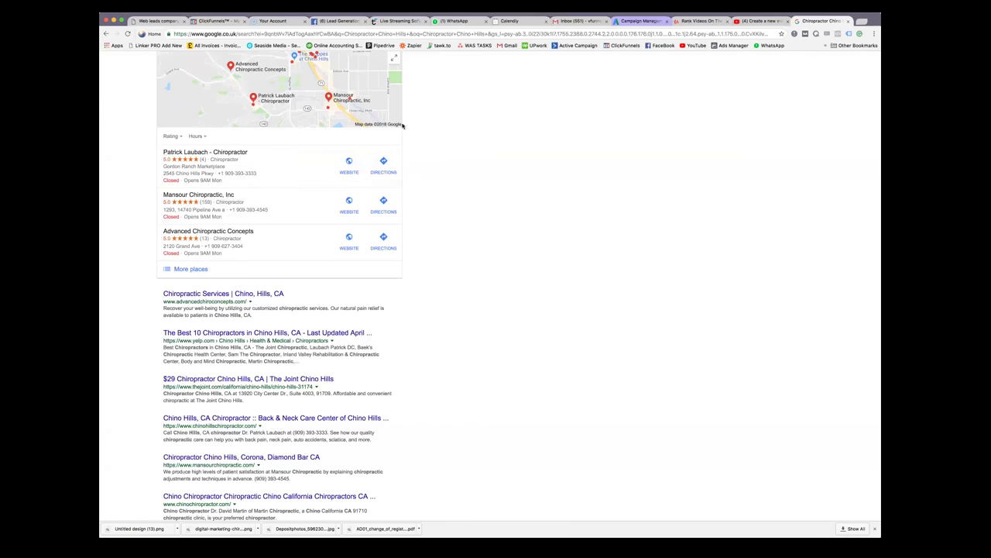
left_click_drag(165, 346, 243, 345)
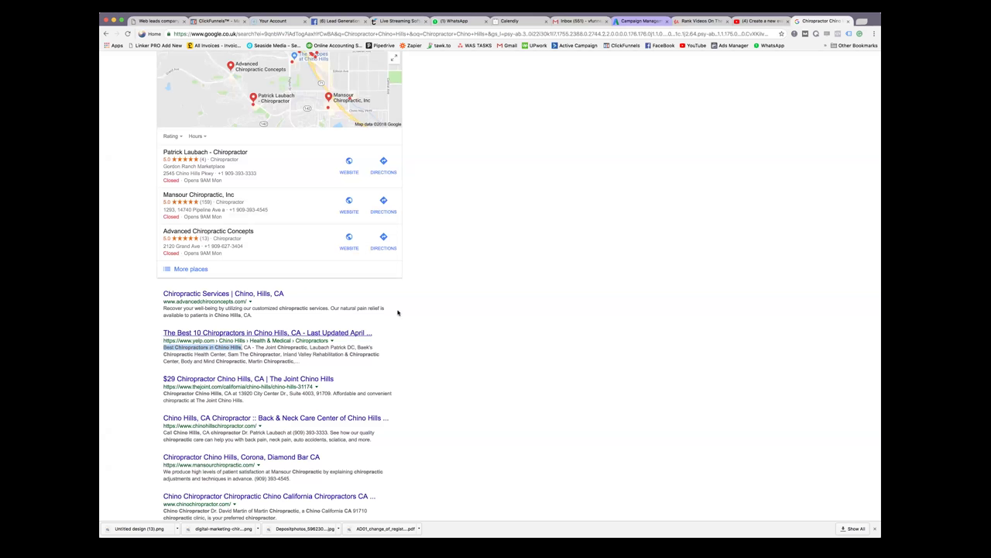
left_click(761, 22)
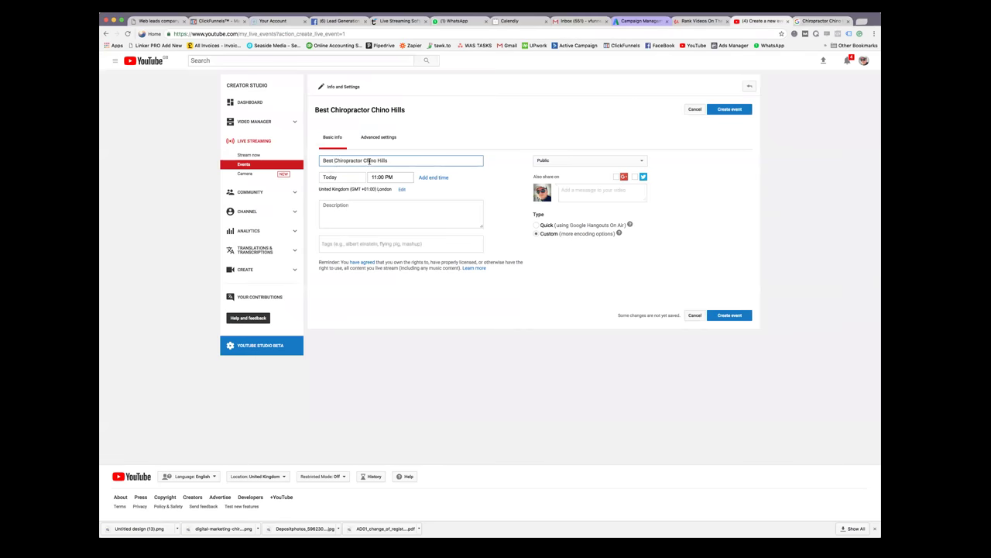
left_click(365, 160)
type("In")
Confirm the event heading reads 'Best Chiropractor In Chino Hills', then return to the Google results
left_click(328, 119)
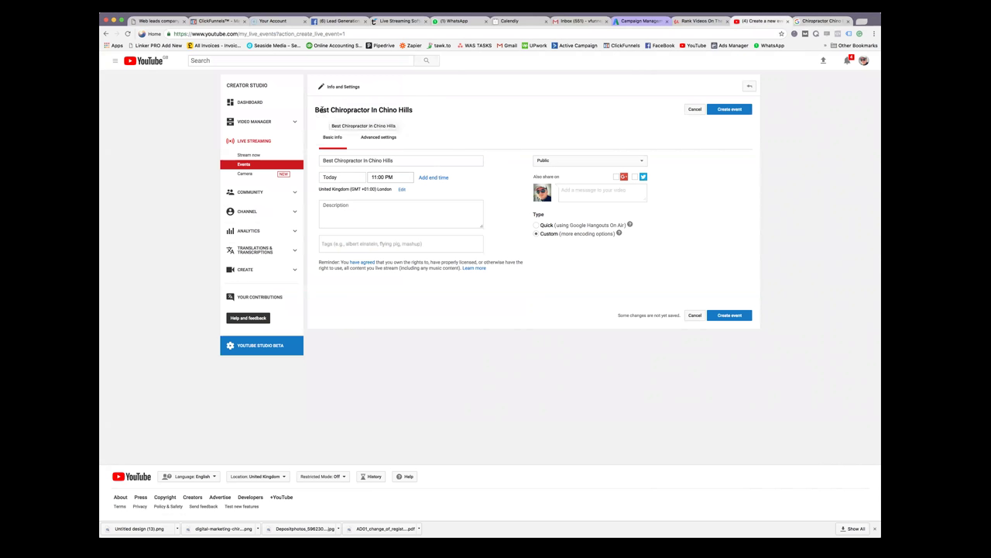
left_click_drag(315, 109, 422, 111)
left_click(373, 121)
left_click_drag(331, 111, 418, 111)
left_click(400, 117)
left_click_drag(315, 110, 427, 110)
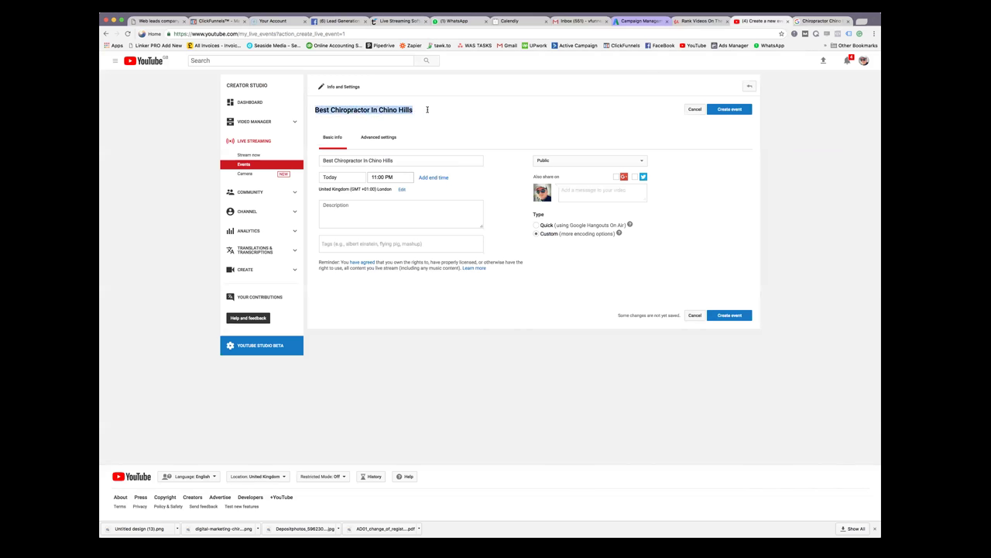
key("ctrl+Tab")
Review the Udemy 'Description SEO' template, beginning with (KEYWORD) and (CALL TO ACTION), against the event page
left_click(701, 21)
left_click_drag(350, 282, 469, 477)
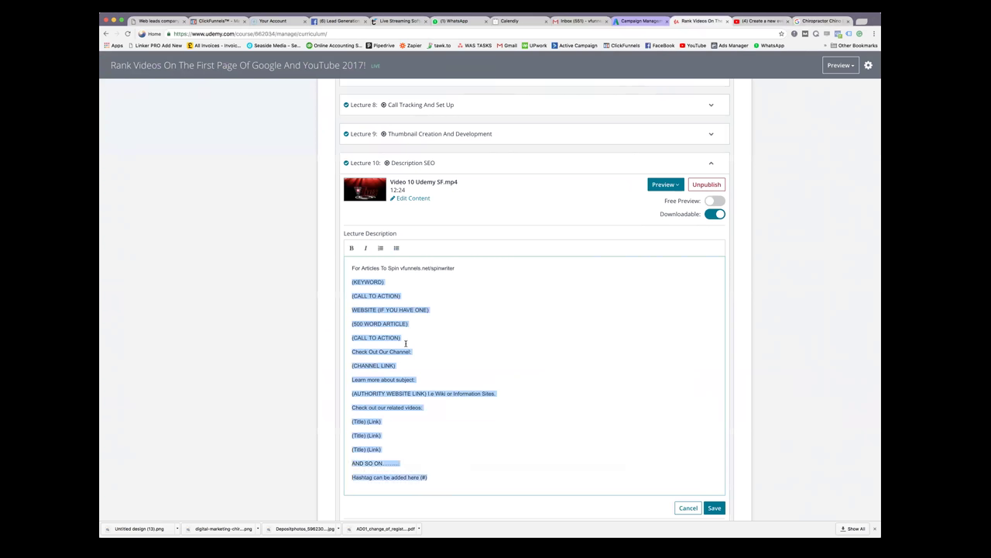
left_click(767, 21)
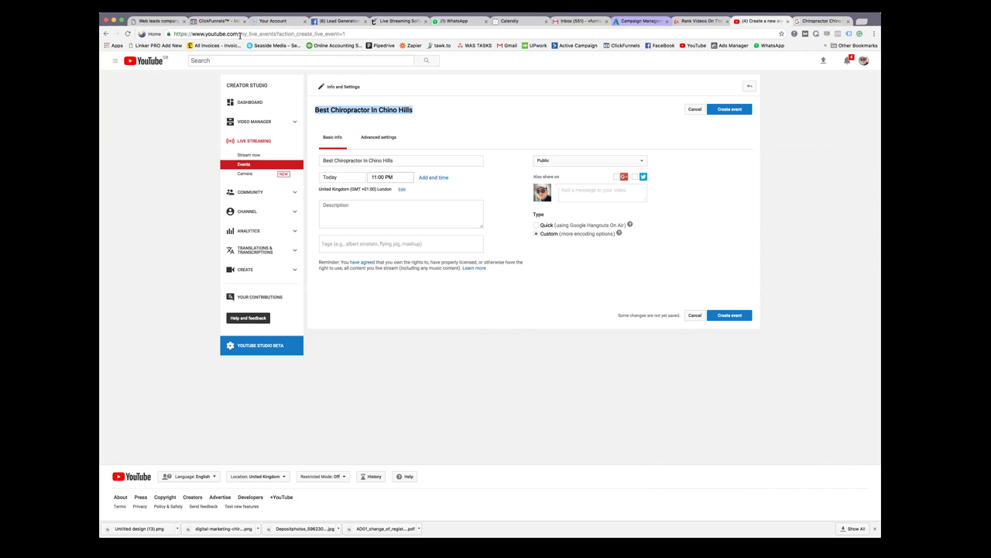
left_click_drag(360, 34, 239, 34)
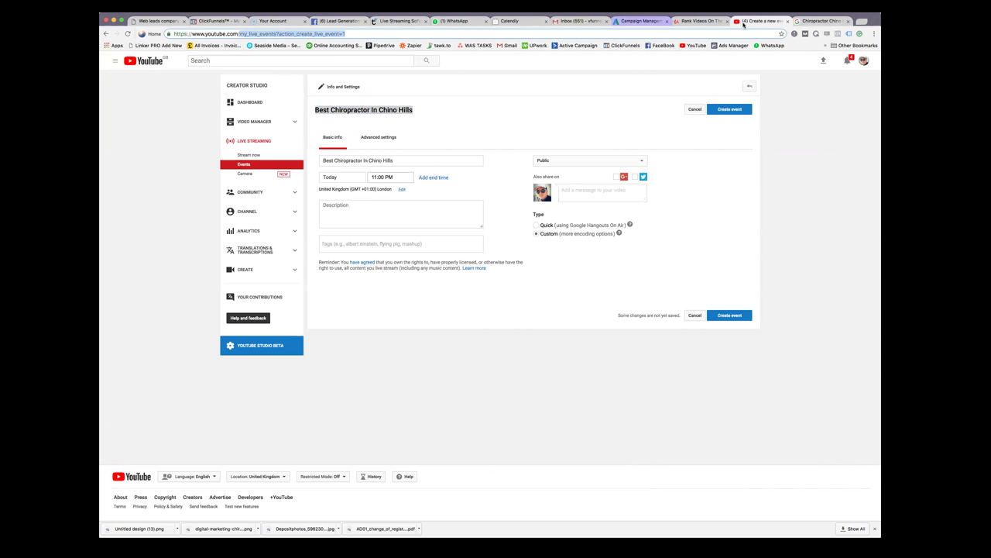
left_click(718, 23)
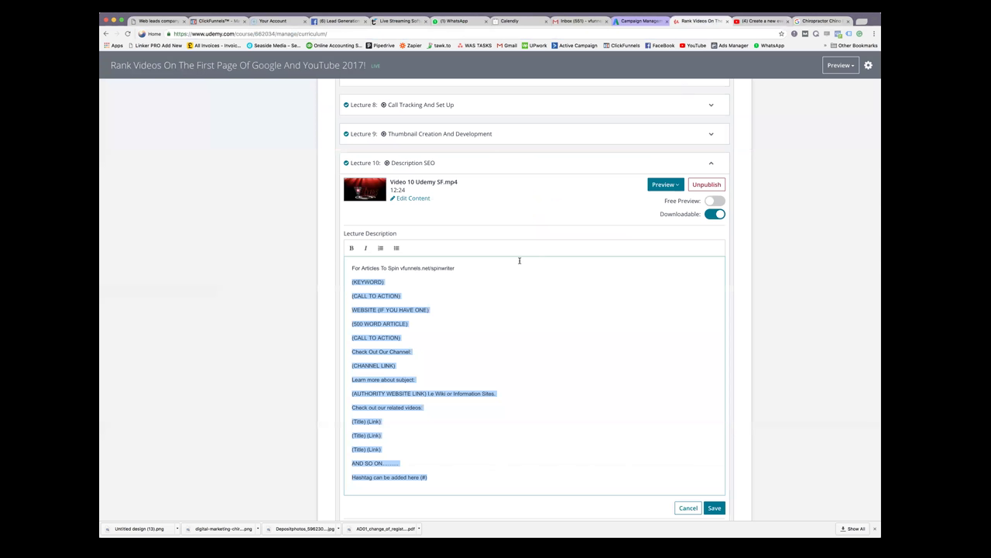
left_click_drag(350, 282, 458, 478)
Check the template's (KEYWORD) line before writing the event description
left_click(763, 22)
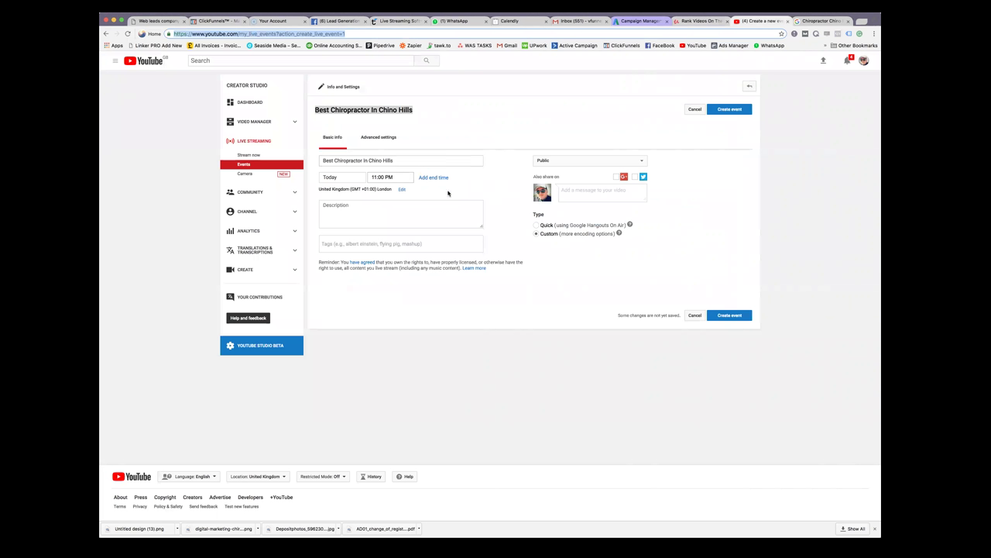
left_click(403, 208)
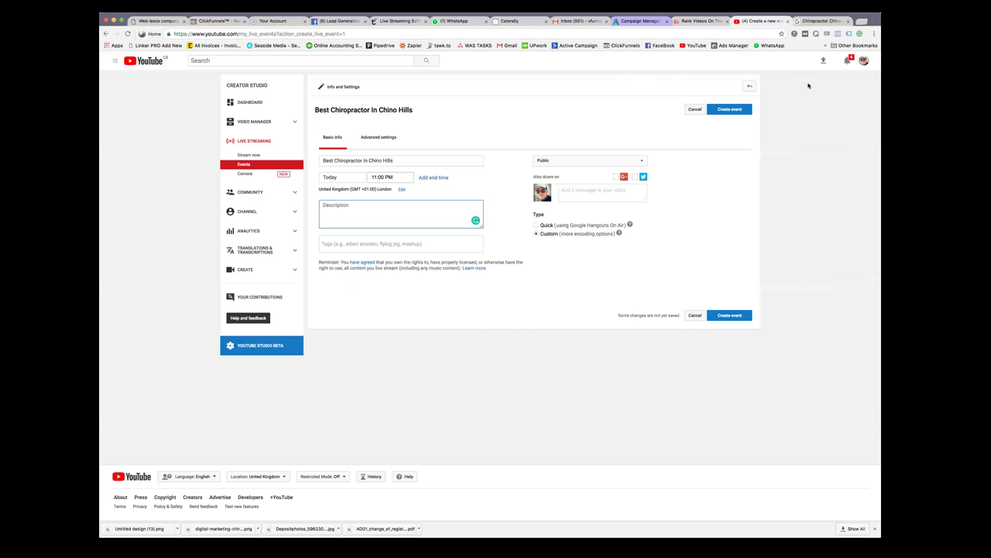
left_click(701, 21)
left_click(476, 346)
left_click_drag(346, 282, 397, 282)
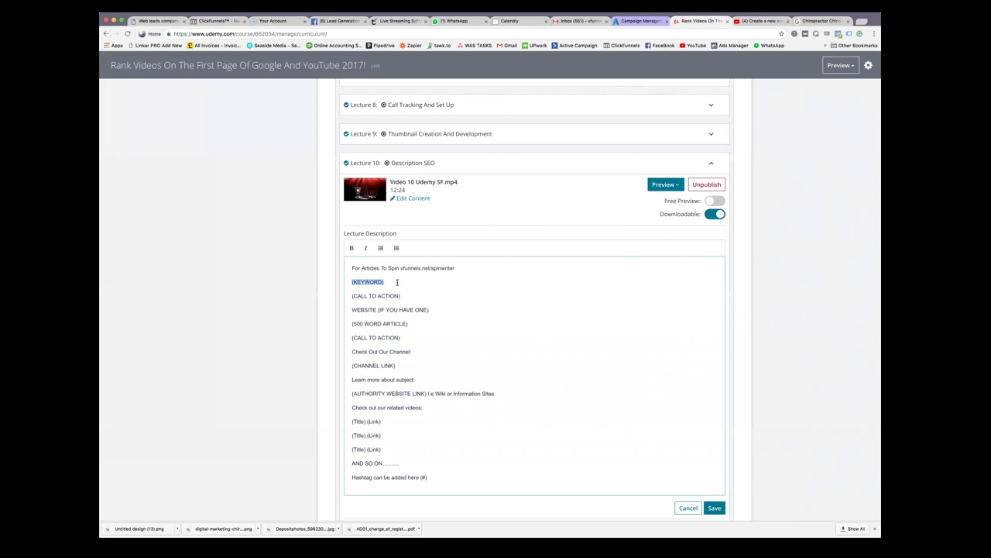
left_click(823, 21)
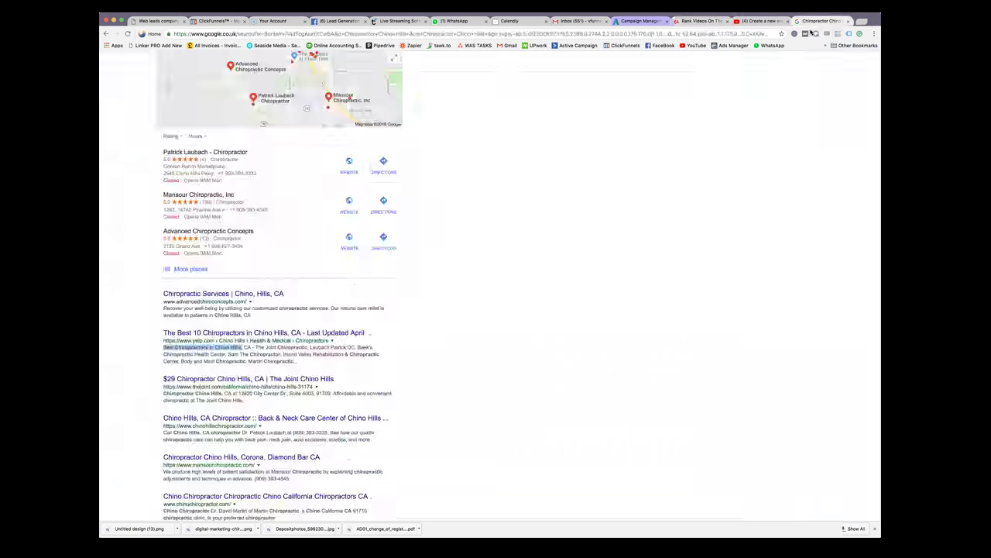
left_click(762, 21)
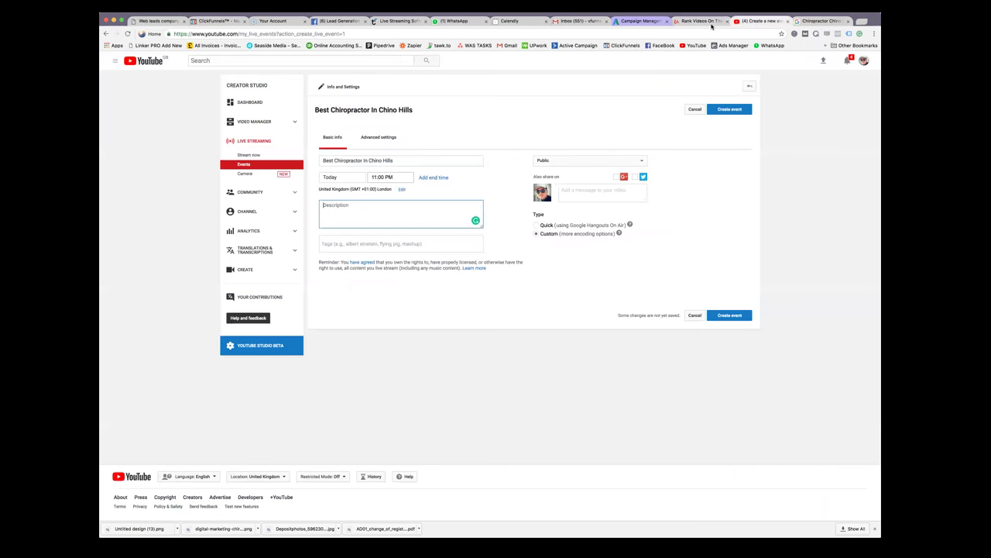
left_click(703, 21)
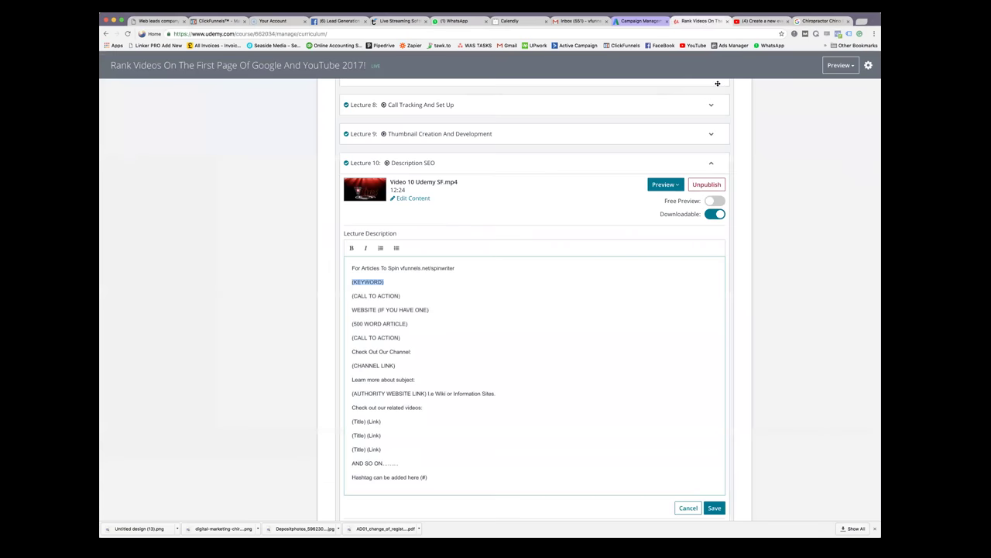
left_click(765, 21)
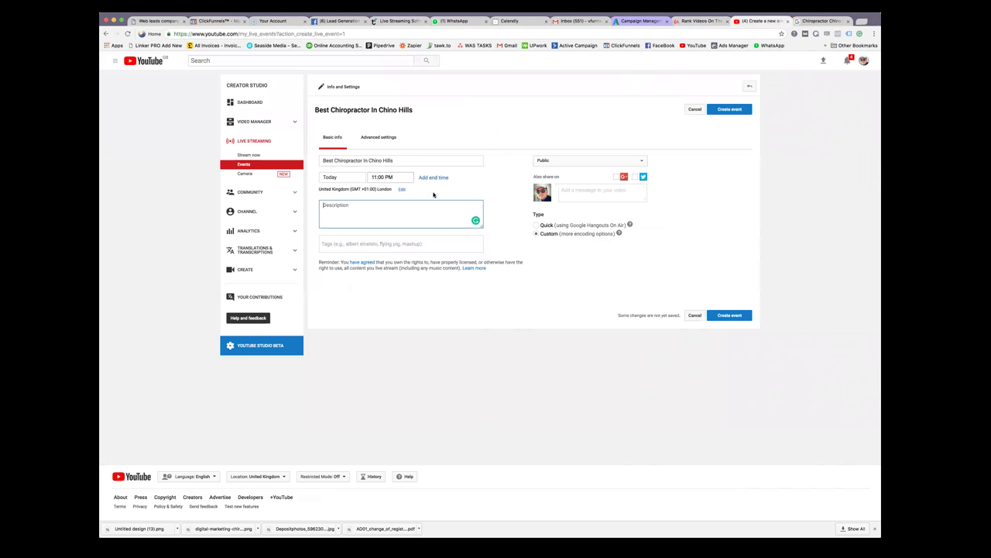
Copy the title 'Best Chiropractor In Chino Hills' into the description, followed by a comma
left_click_drag(397, 160, 330, 160)
right_click(330, 161)
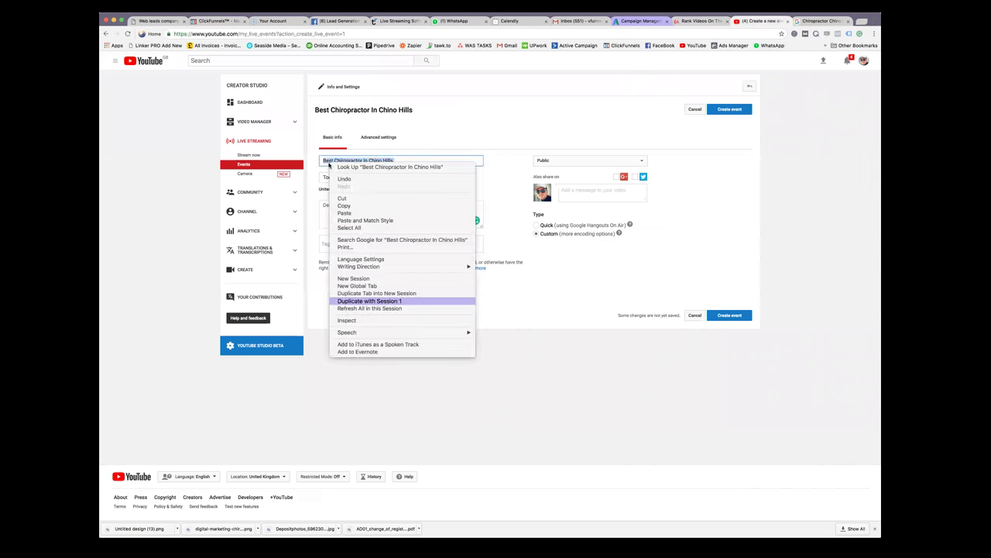
left_click(356, 206)
left_click(422, 208)
right_click(374, 206)
left_click(401, 240)
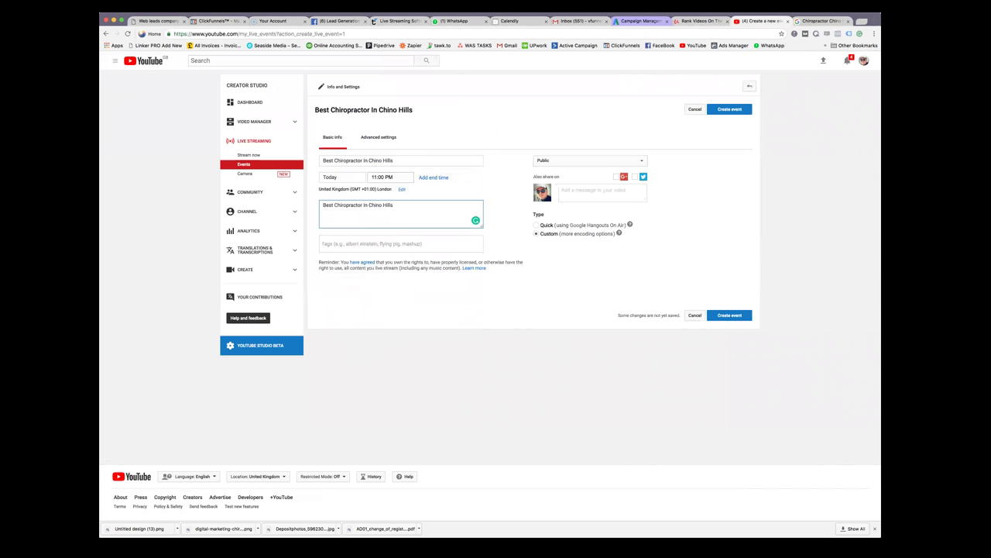
type(",")
Rework the description into the keyword 'Chino Hills Chiropractor'
left_click_drag(407, 206, 368, 207)
left_click(398, 206)
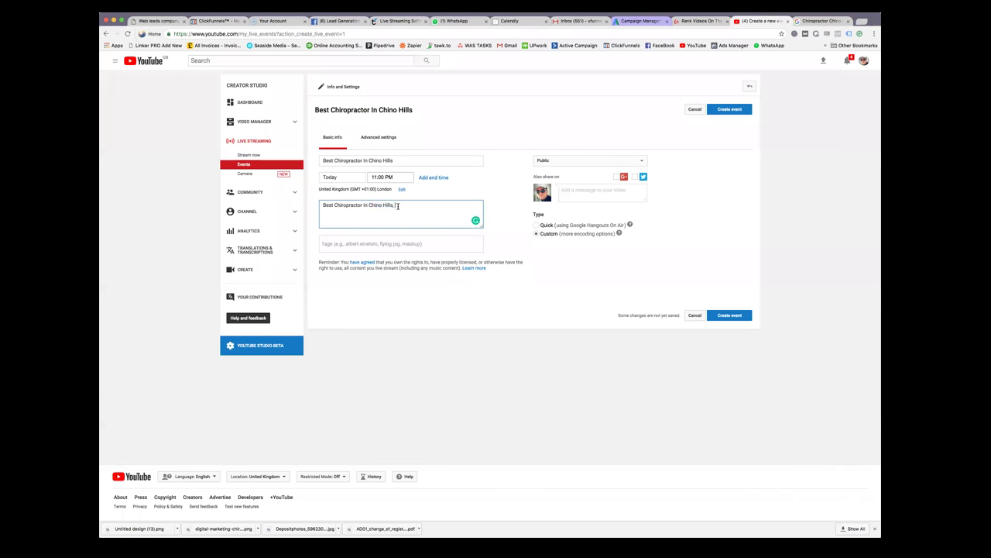
right_click(370, 206)
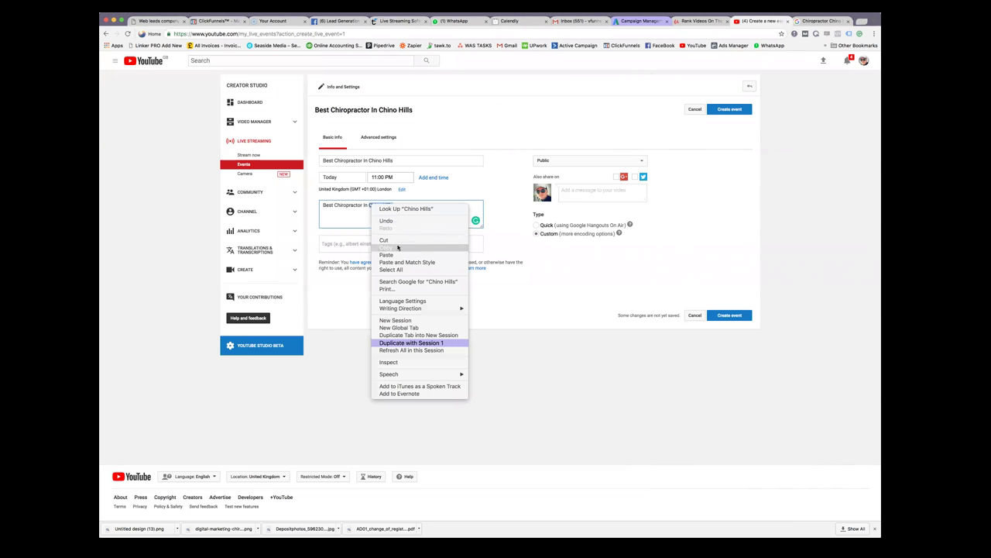
left_click(396, 246)
right_click(324, 205)
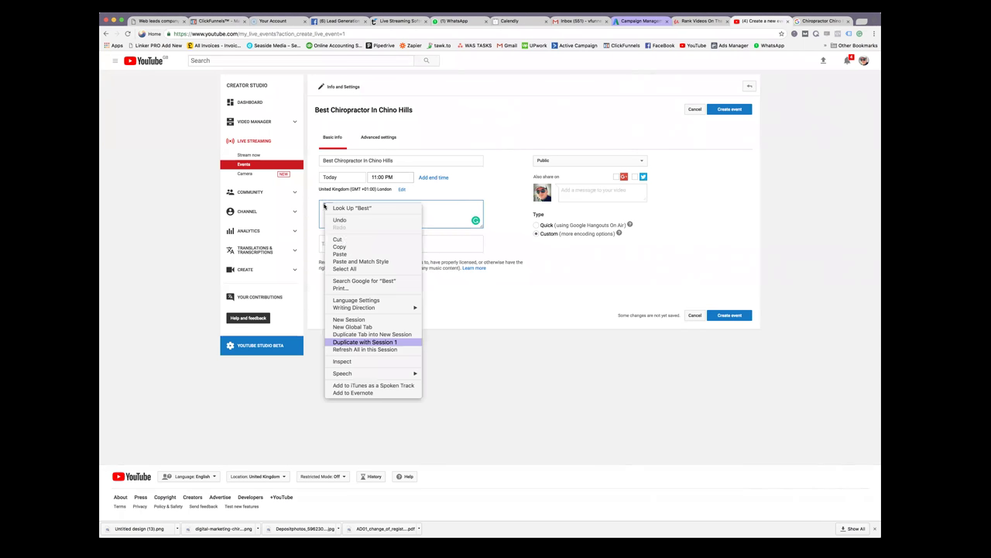
left_click(353, 254)
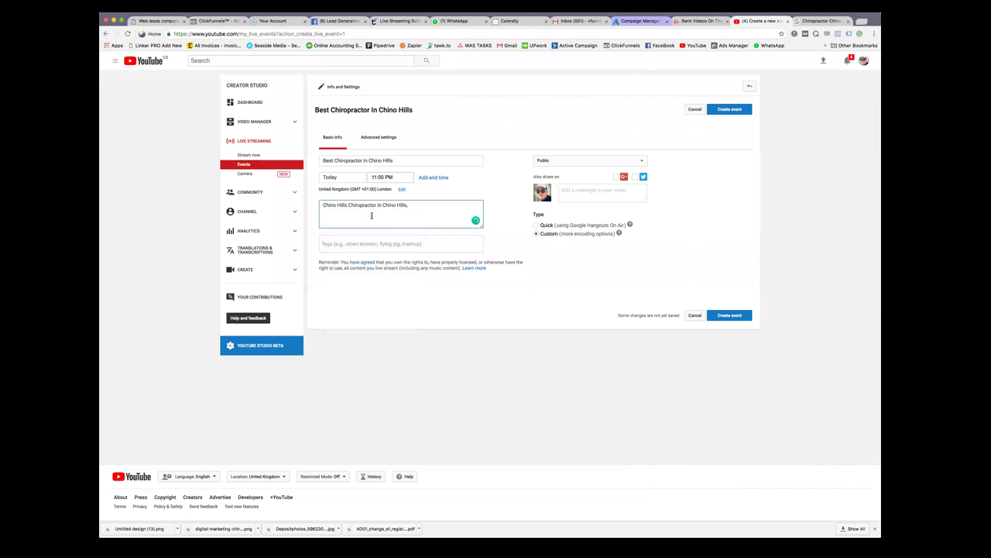
left_click_drag(413, 204, 377, 205)
key("BackSpace")
Compare the title and description with the Yelp wording, then select the description text
left_click_drag(400, 160, 319, 159)
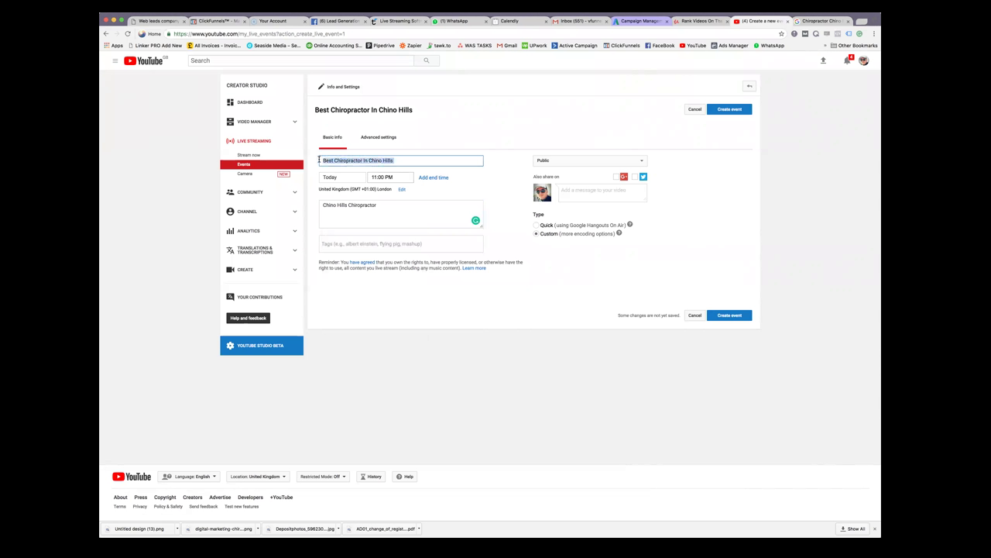
left_click_drag(378, 204, 319, 204)
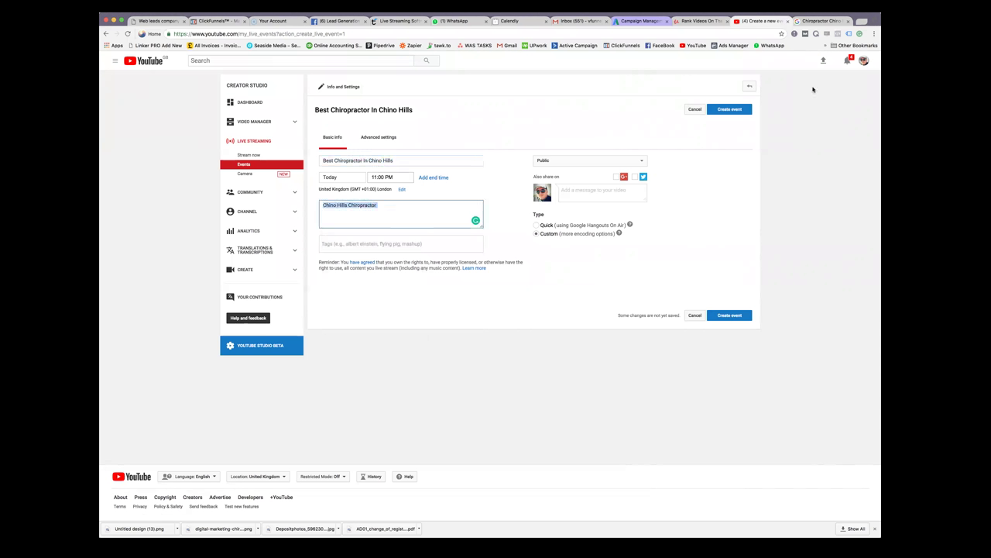
left_click(722, 23)
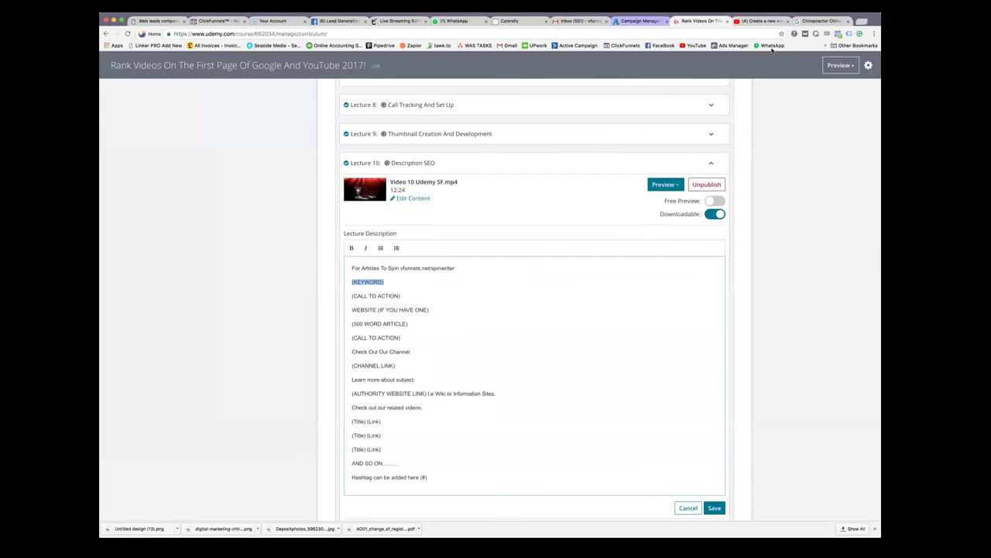
left_click(833, 20)
left_click(161, 350)
left_click_drag(160, 331, 286, 339)
left_click_drag(160, 353, 243, 349)
left_click(264, 360)
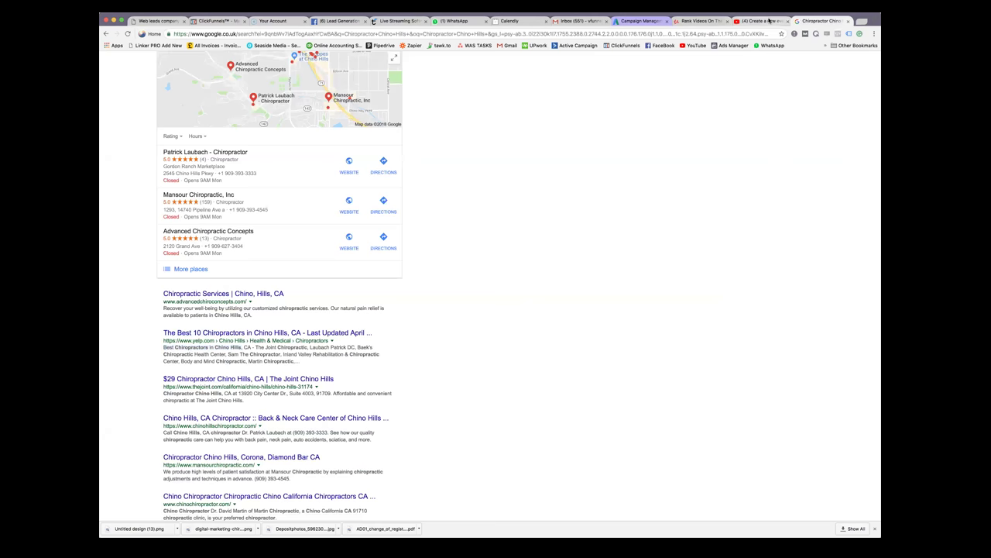
left_click(770, 21)
left_click(378, 205)
left_click_drag(378, 205, 326, 205)
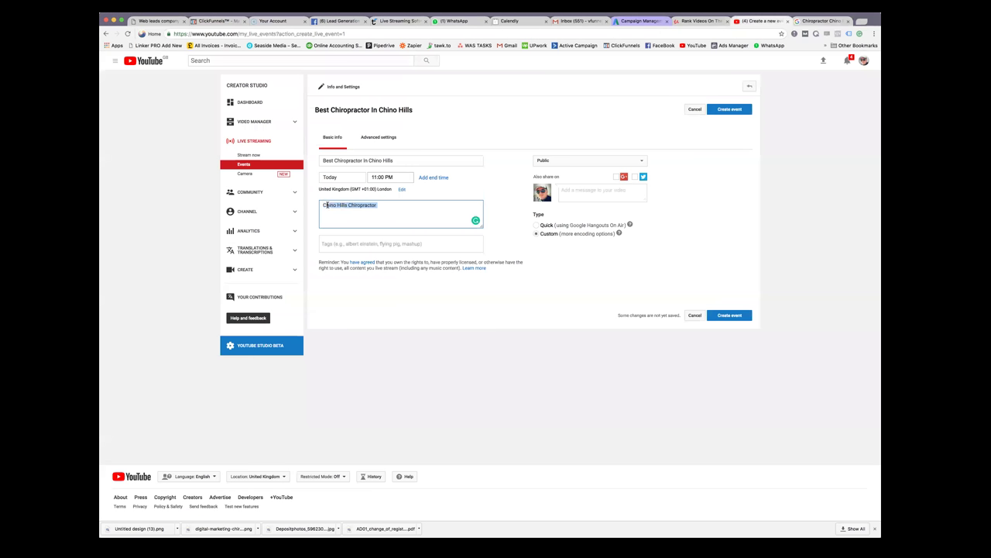
Append ', the best chino hills Chiropractor Call Today' to the description
left_click(394, 204)
type(", the best chino")
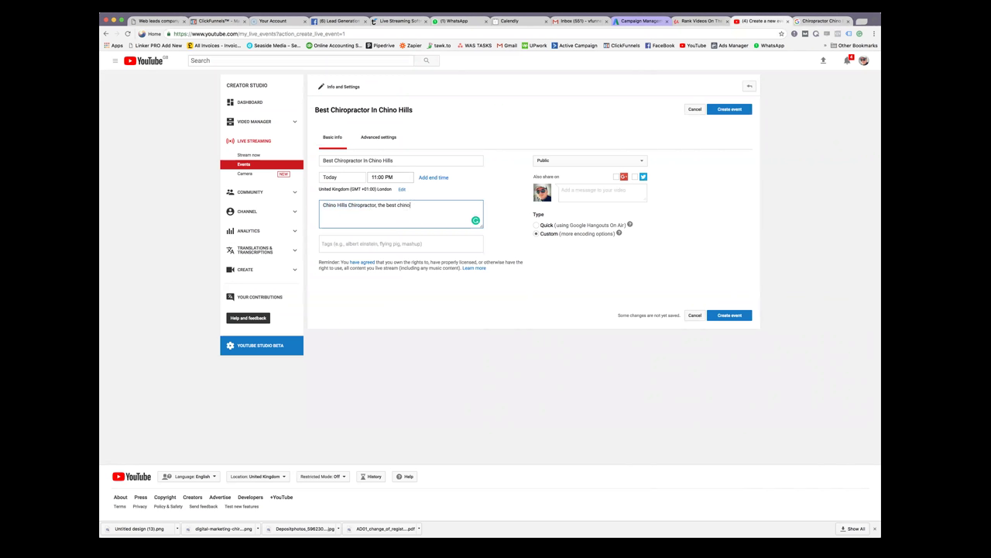
type(" hills Chiropractor Call Today")
Add 'Tel:' and the business phone number to the end of the event title
left_click(418, 161)
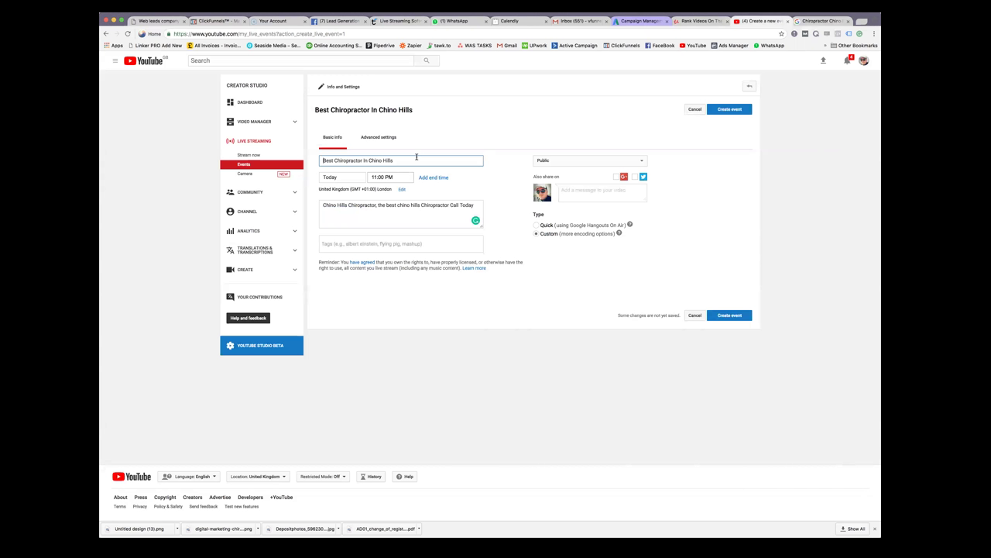
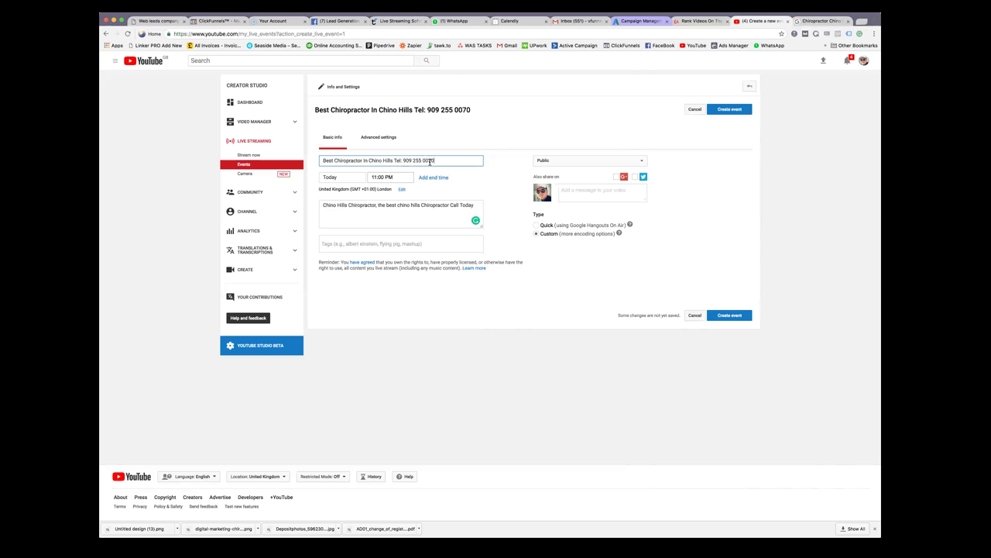
left_click_drag(434, 160, 395, 160)
Add a 'Tel:' line with the business phone number below Call Today in the description
right_click(401, 160)
left_click(433, 201)
left_click(479, 205)
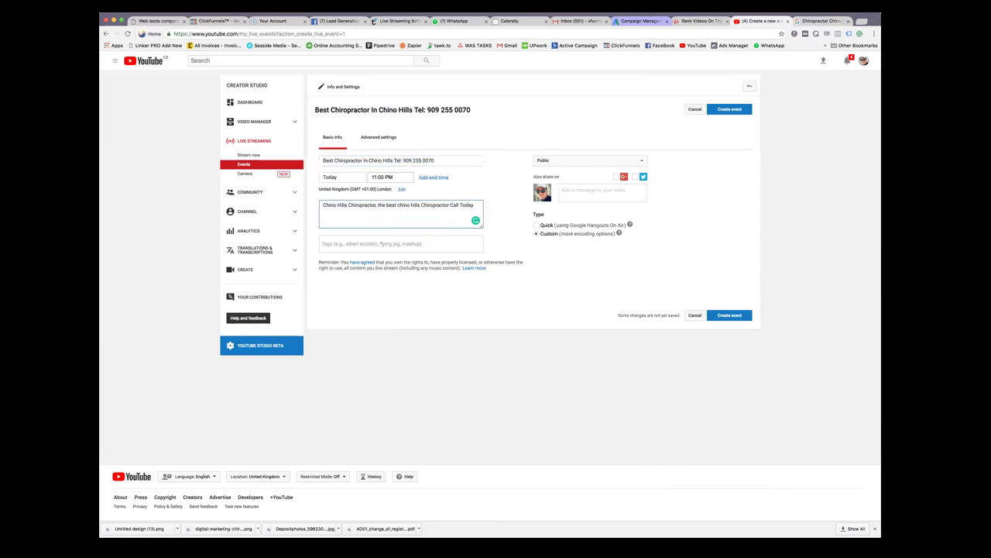
key("Return")
key("super+v")
key("Return")
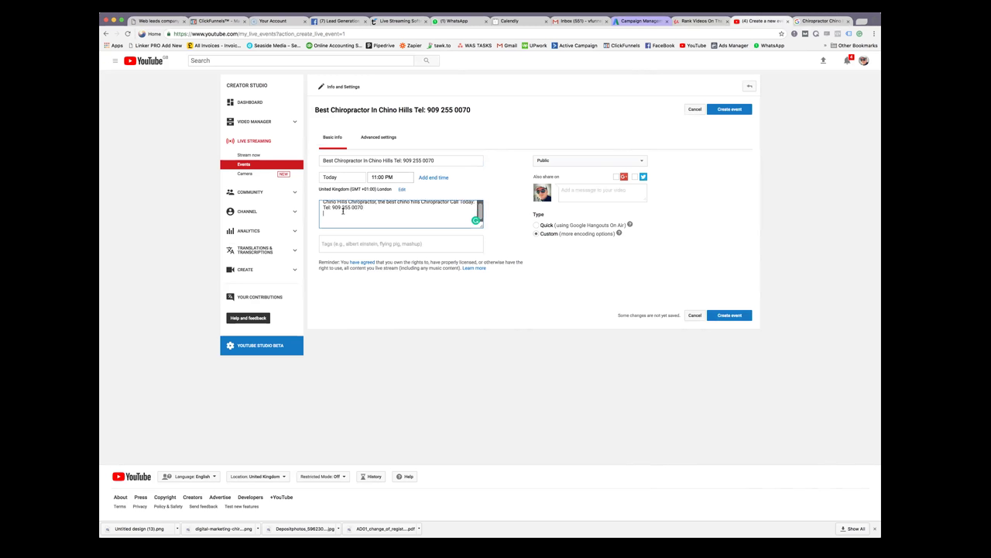
Copy the heading's opening words 'Best Chiropractor In Chino Hills' for use in the tags field
left_click_drag(322, 161, 392, 160)
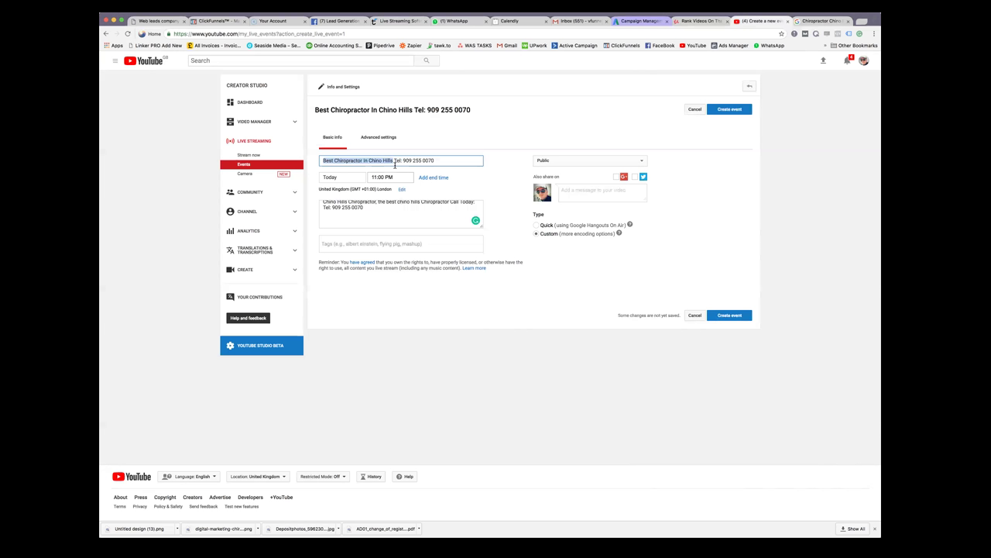
left_click_drag(315, 112, 412, 110)
right_click(411, 111)
left_click(422, 127)
left_click(358, 243)
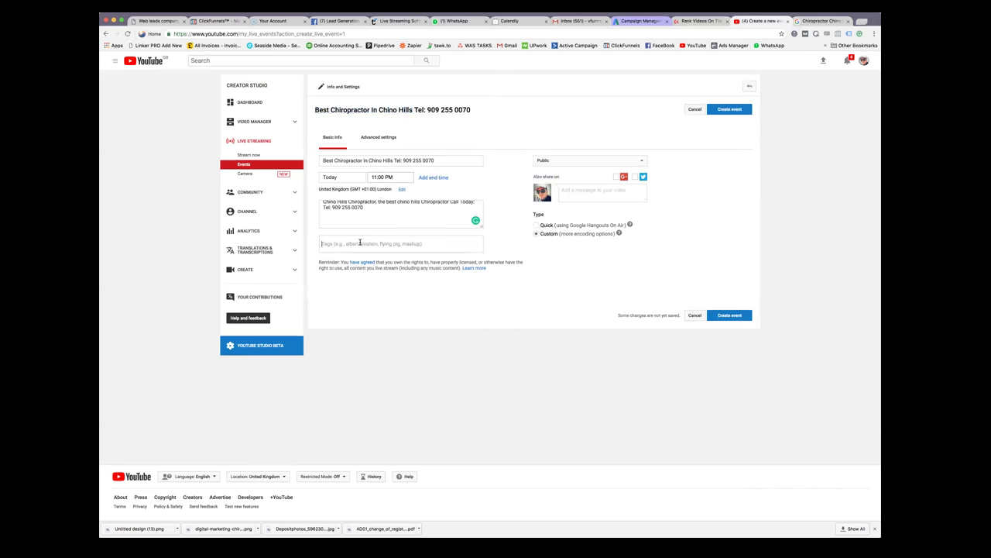
right_click(360, 243)
Add the title's opening words 'Best Chiropractor In Chino' as the first tag
left_click(387, 288)
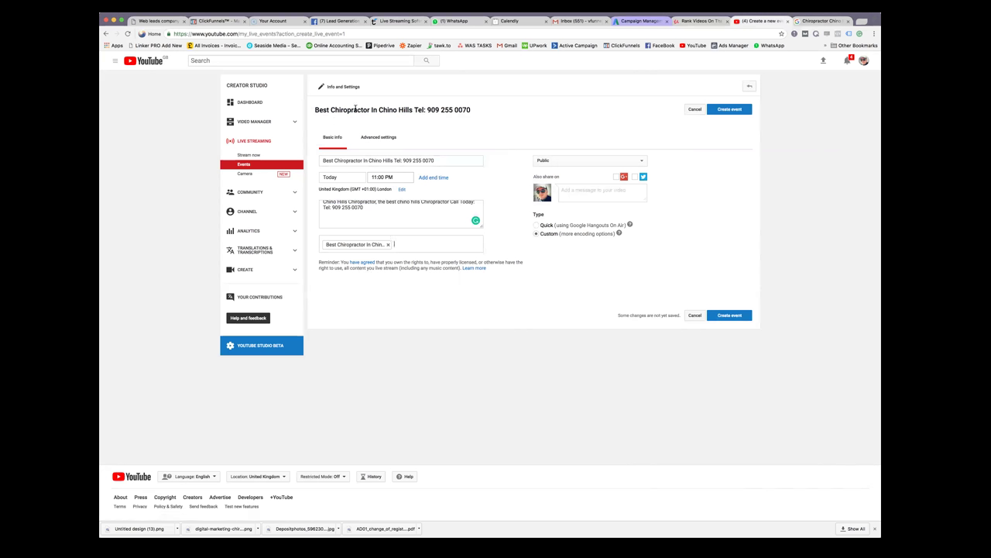
left_click_drag(313, 109, 412, 110)
left_click(413, 111)
left_click_drag(322, 161, 395, 159)
Copy 'Chino Hills Chiropractor' from the description and add it as a second tag
left_click(323, 205)
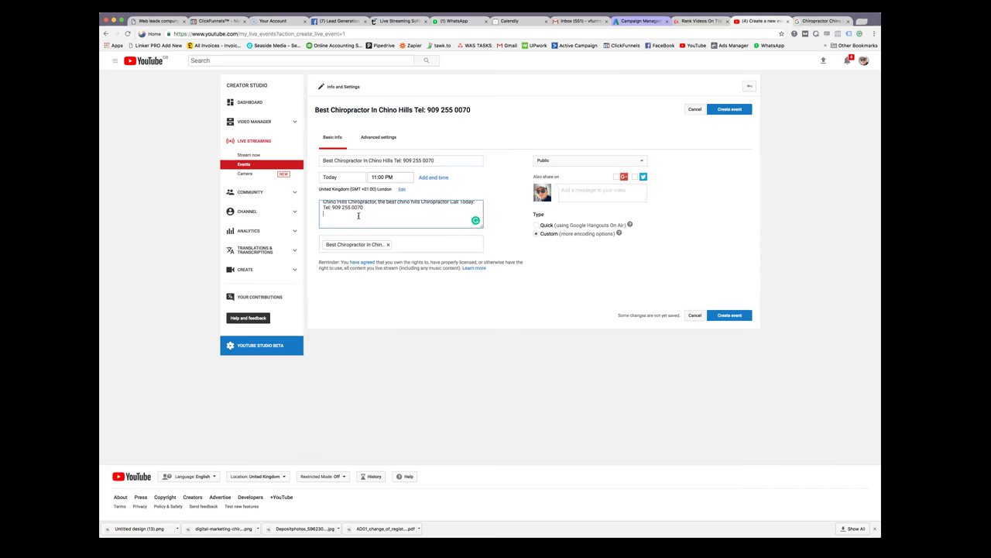
left_click_drag(323, 204, 374, 205)
right_click(375, 205)
left_click(410, 240)
right_click(421, 244)
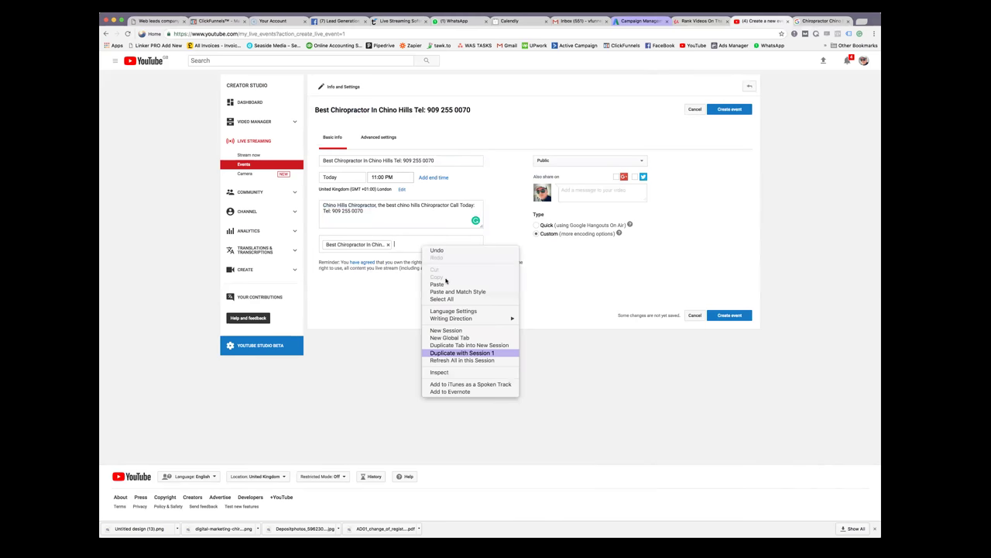
left_click(447, 281)
right_click(416, 243)
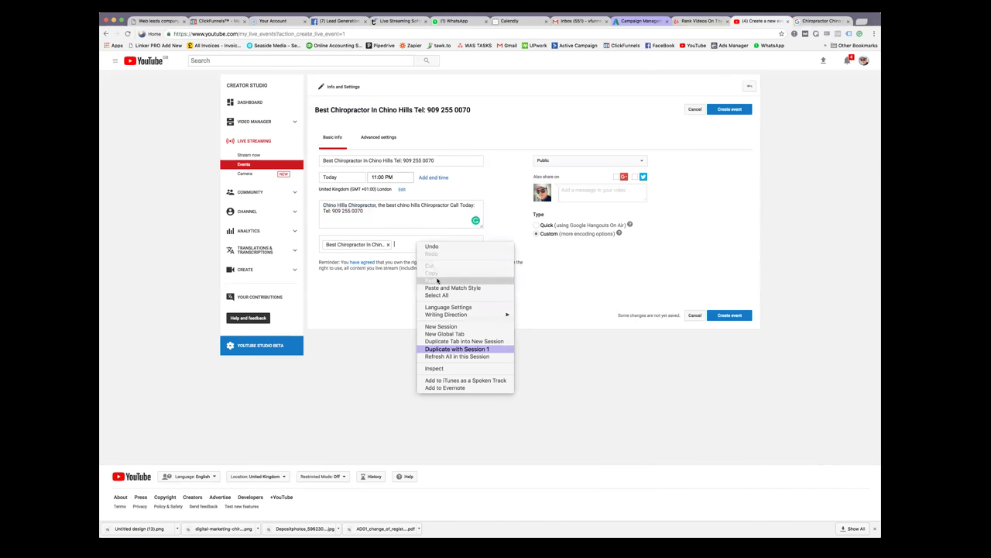
left_click(437, 280)
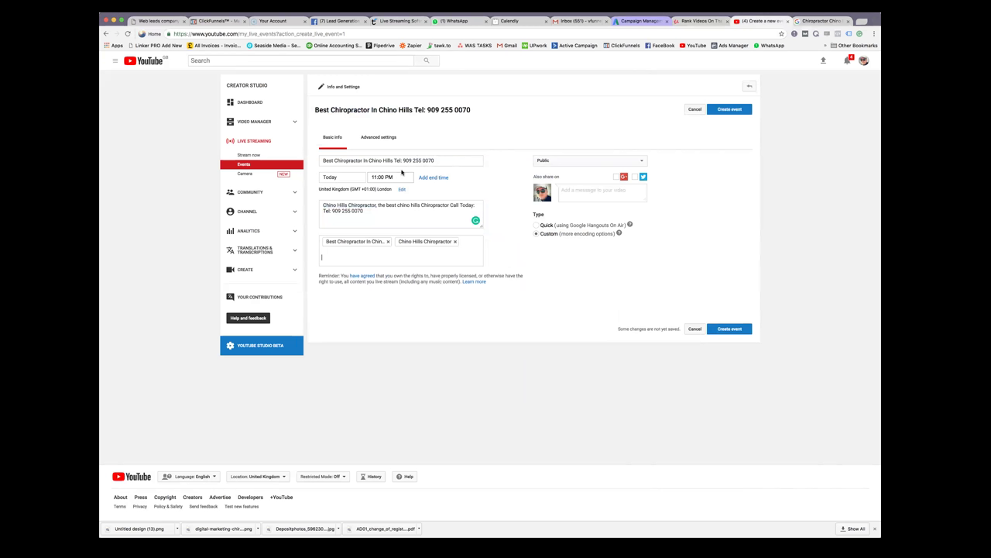
Review the title and description keywords against the Udemy course curriculum page
left_click_drag(324, 160, 422, 161)
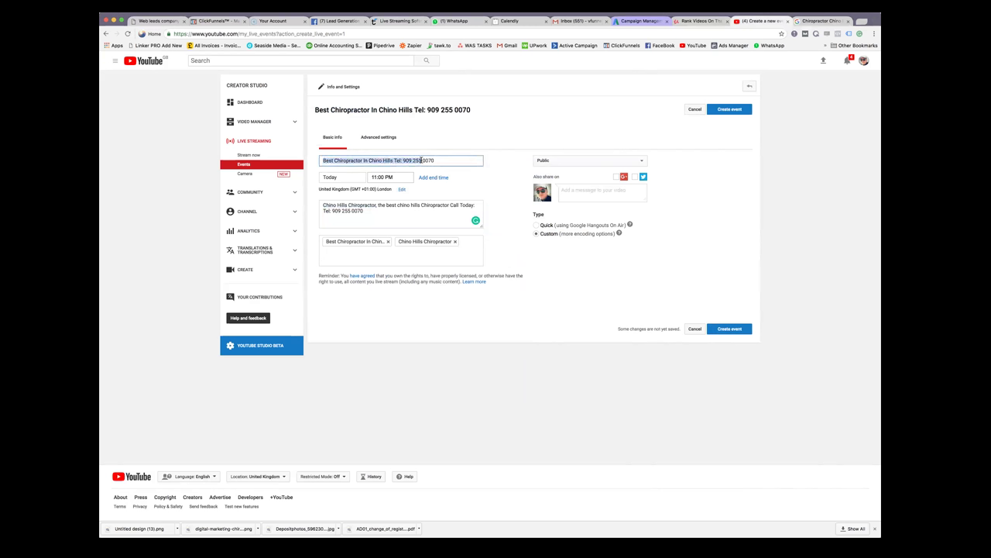
left_click_drag(377, 204, 319, 204)
left_click(371, 213)
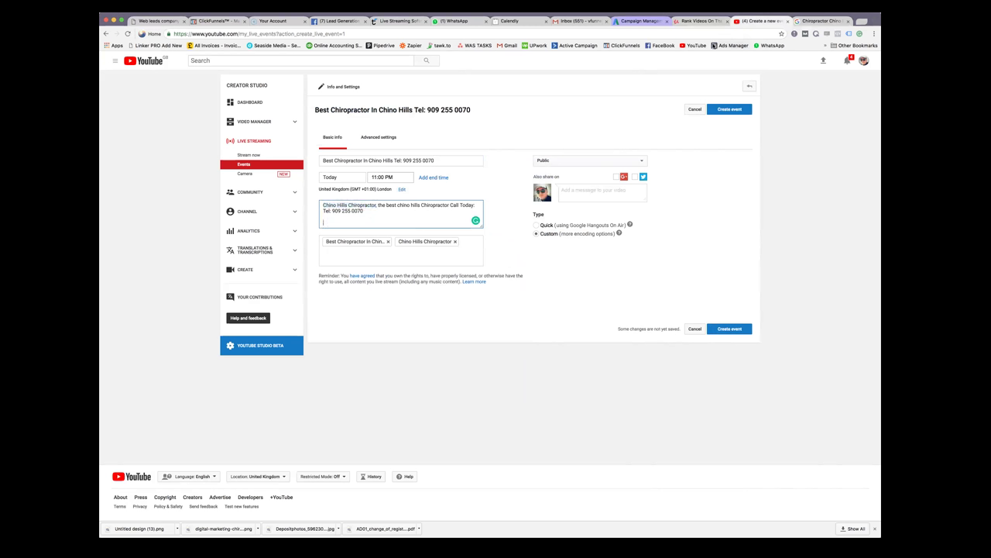
left_click(700, 21)
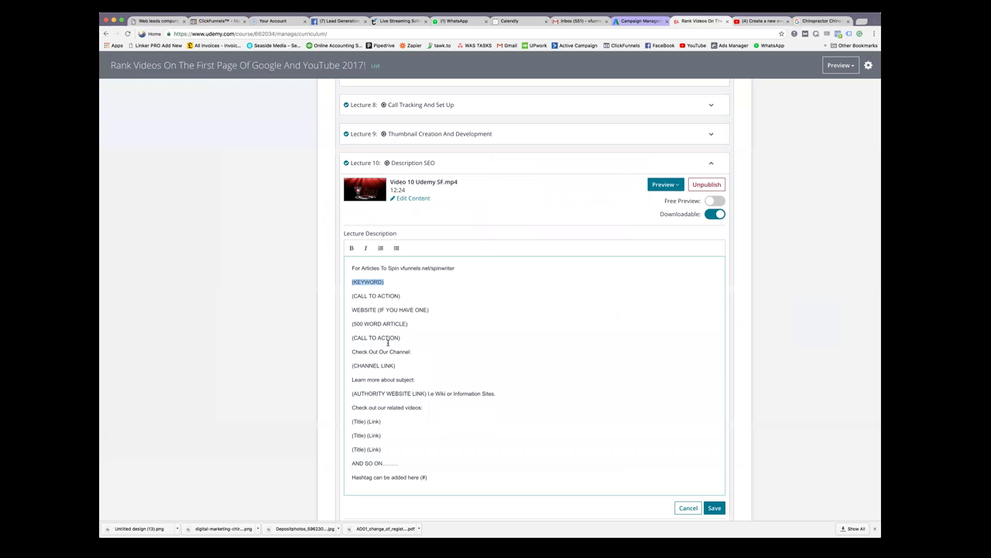
left_click(763, 21)
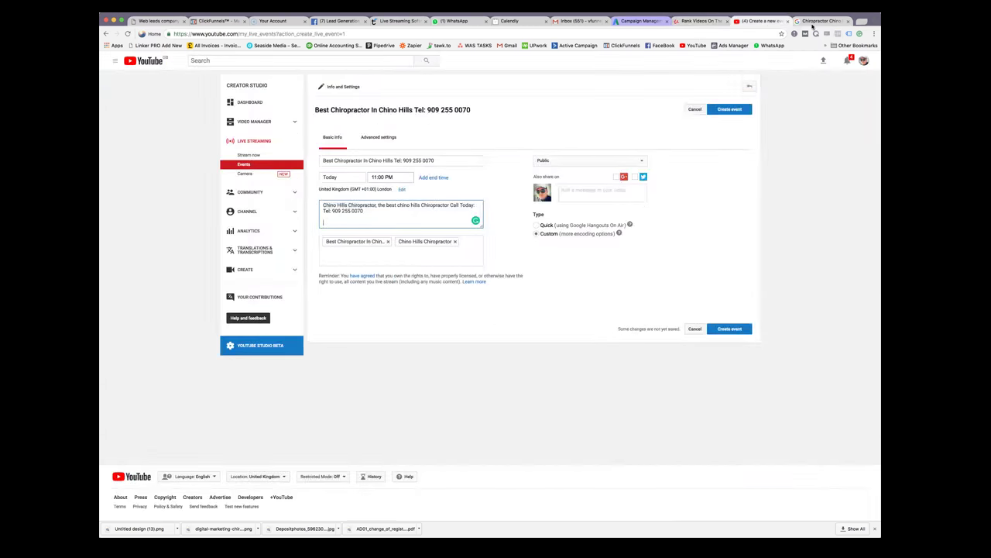
Open the Google homepage in a new tab
left_click(863, 22)
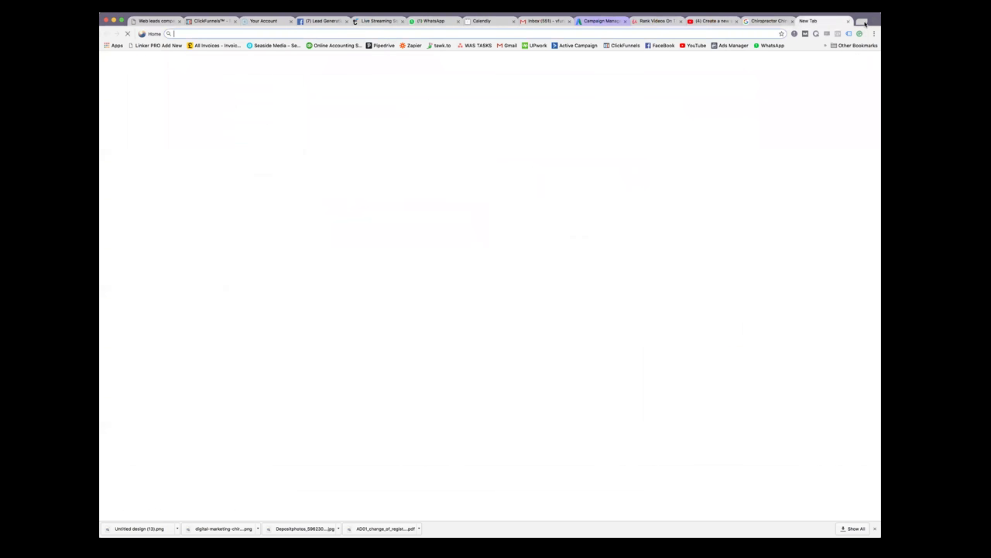
type("google")
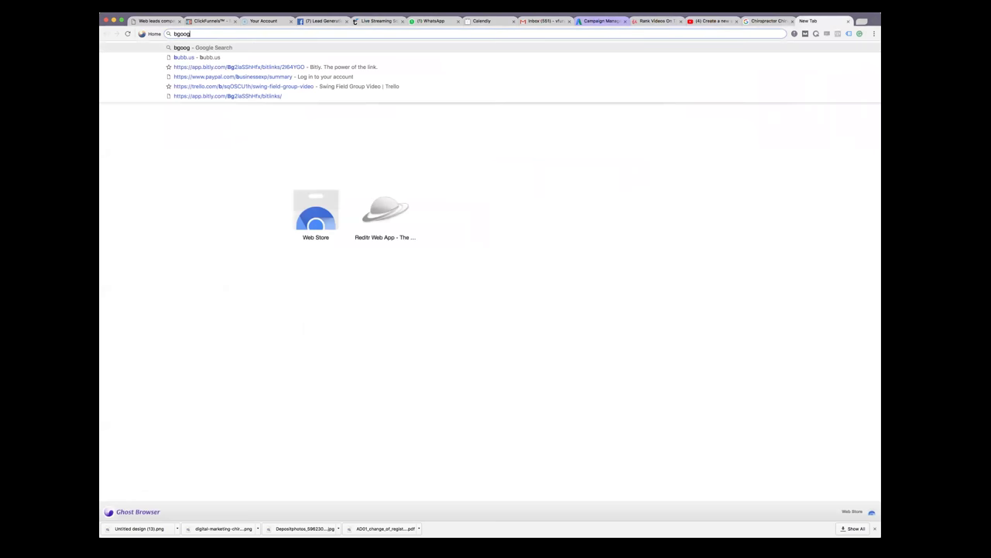
key("Return")
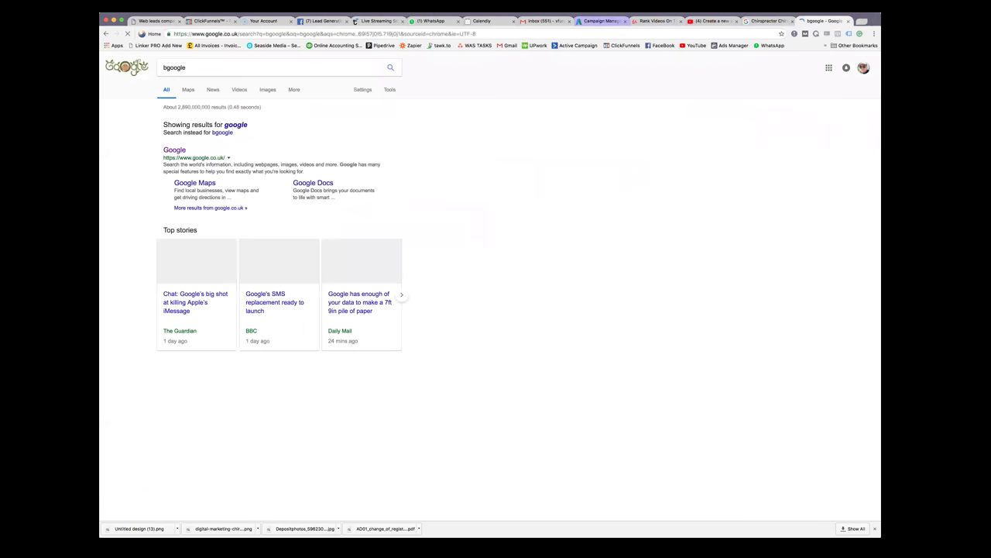
left_click(177, 151)
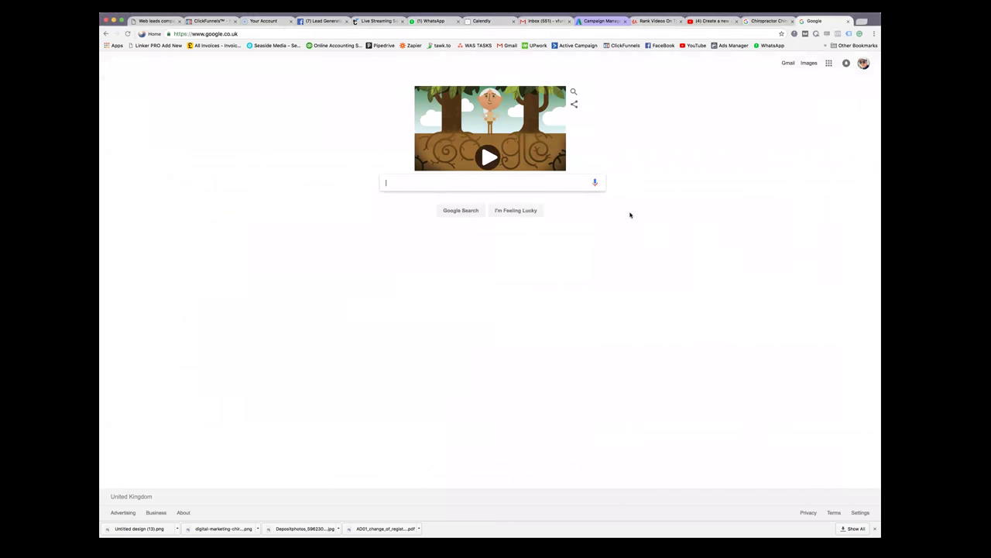
Search for 'chiropractor chino hills' and open the top organic clinic result
right_click(425, 182)
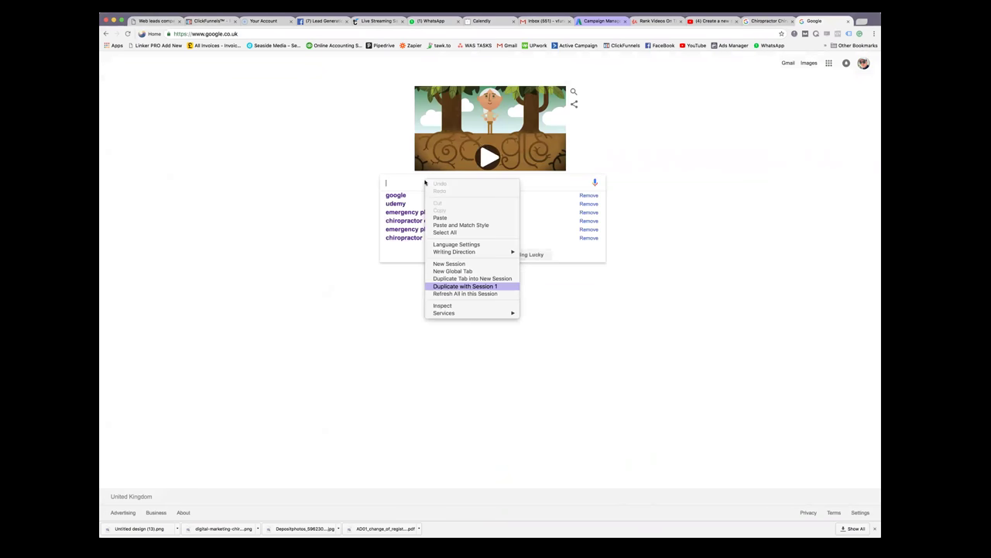
left_click(441, 217)
key("Return")
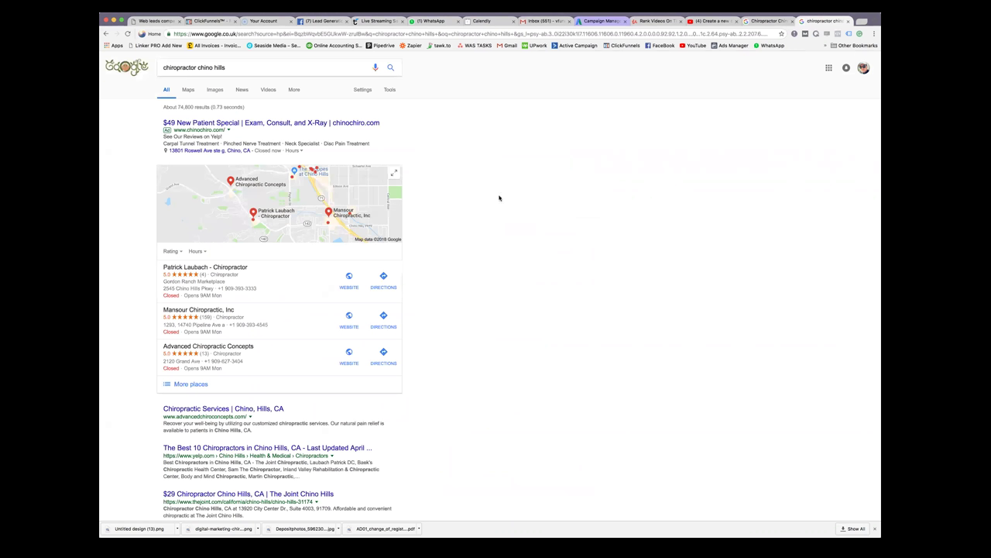
scroll(504, 199, "down", 3)
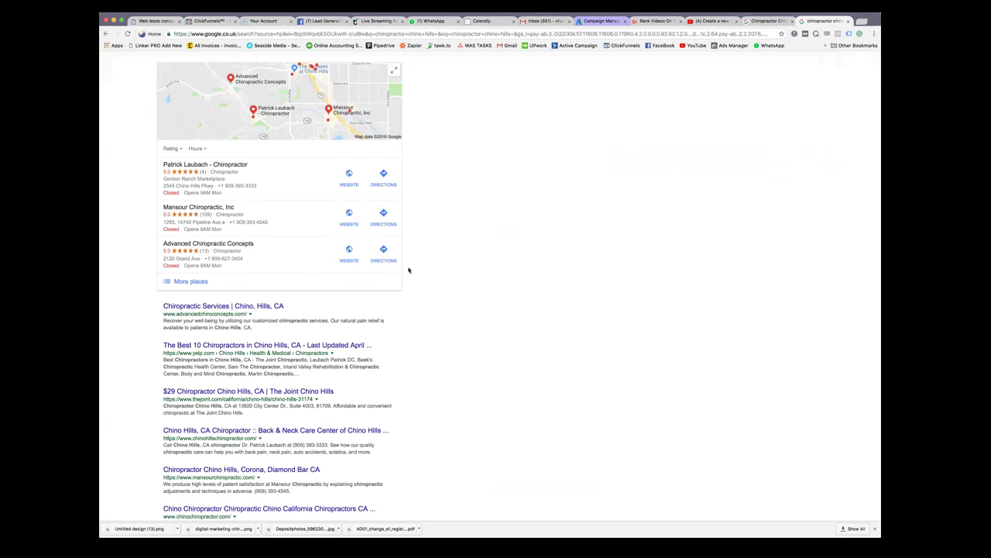
left_click(241, 306)
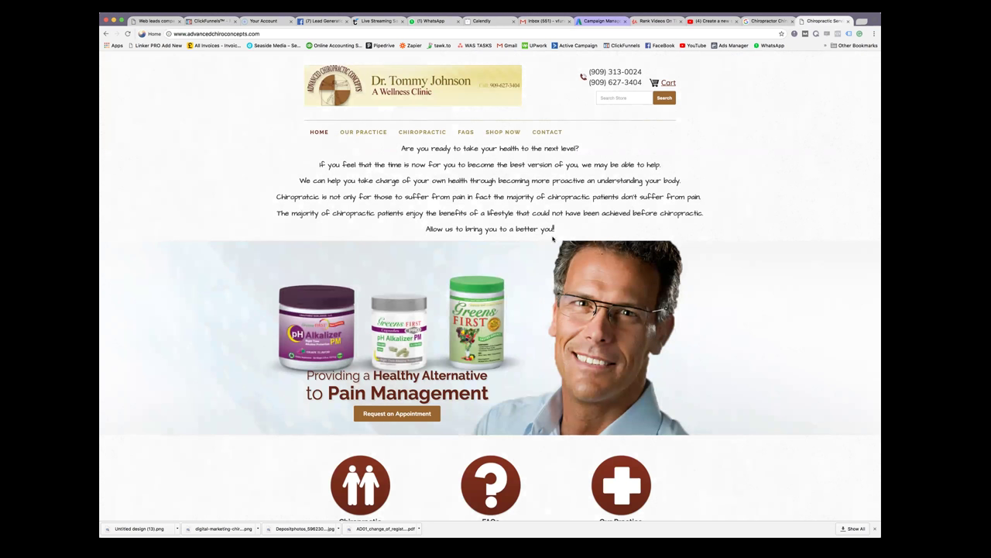
Look over the Advanced Chiropractic Concepts homepage, then return to the 'chiropractor chino hills' results
scroll(553, 239, "down", 1)
scroll(553, 238, "down", 15)
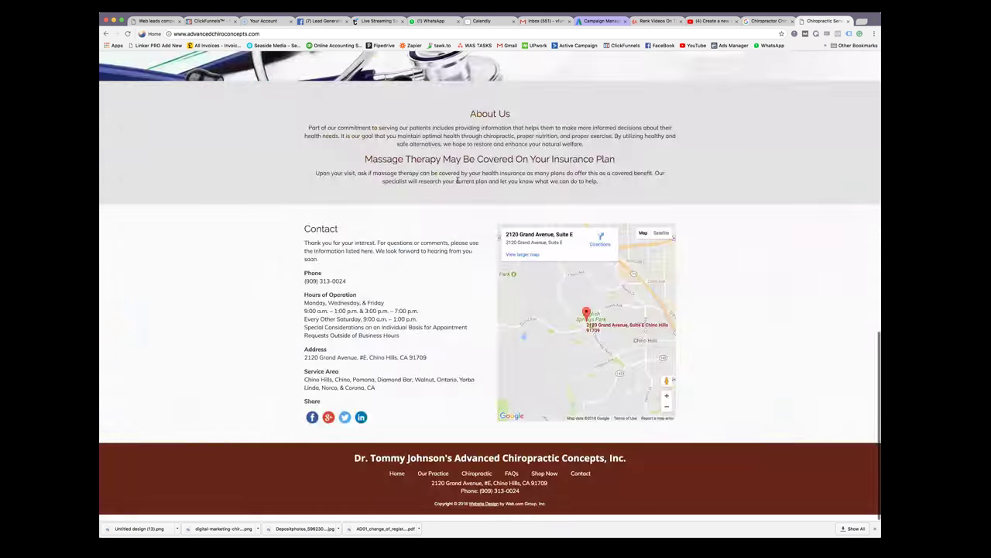
scroll(403, 152, "up", 15)
left_click_drag(403, 152, 367, 147)
left_click(570, 230)
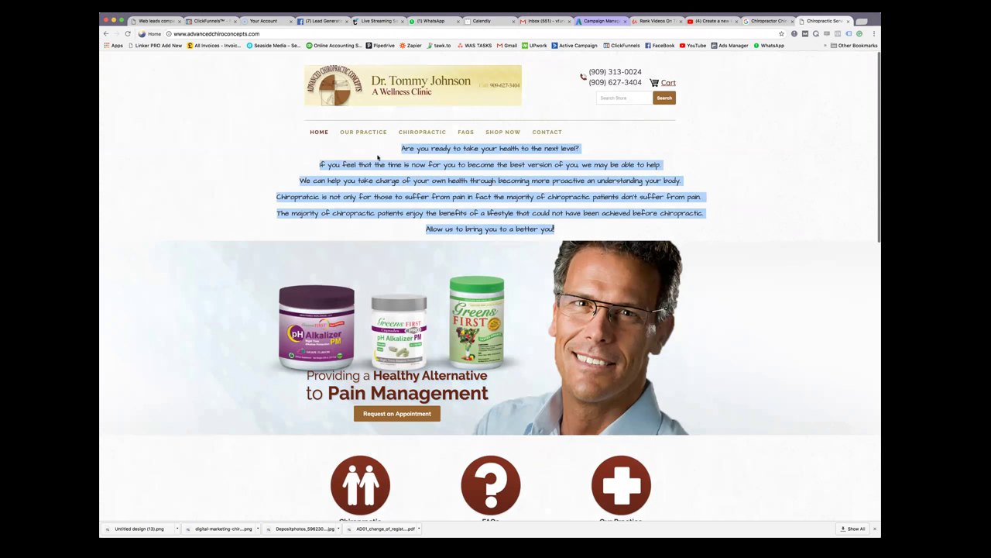
left_click(106, 34)
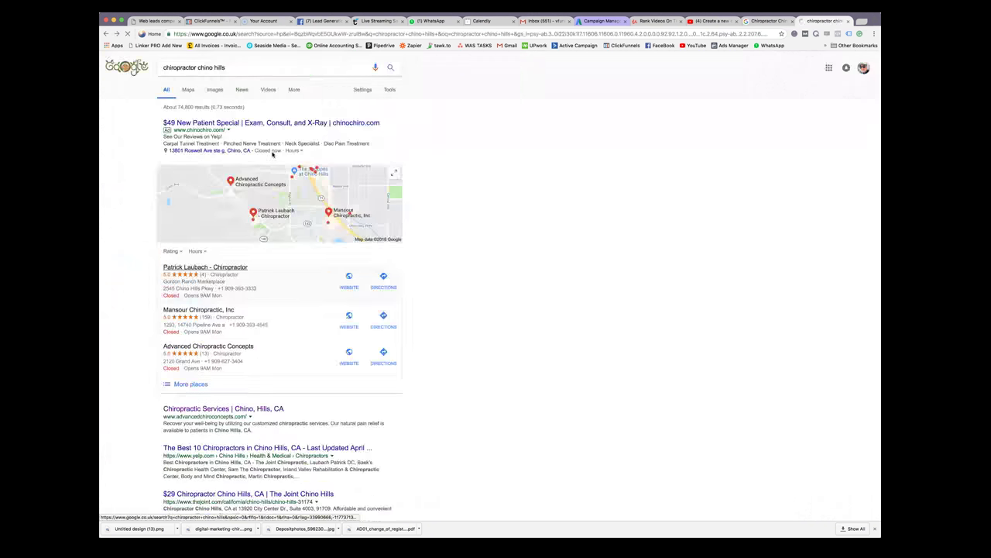
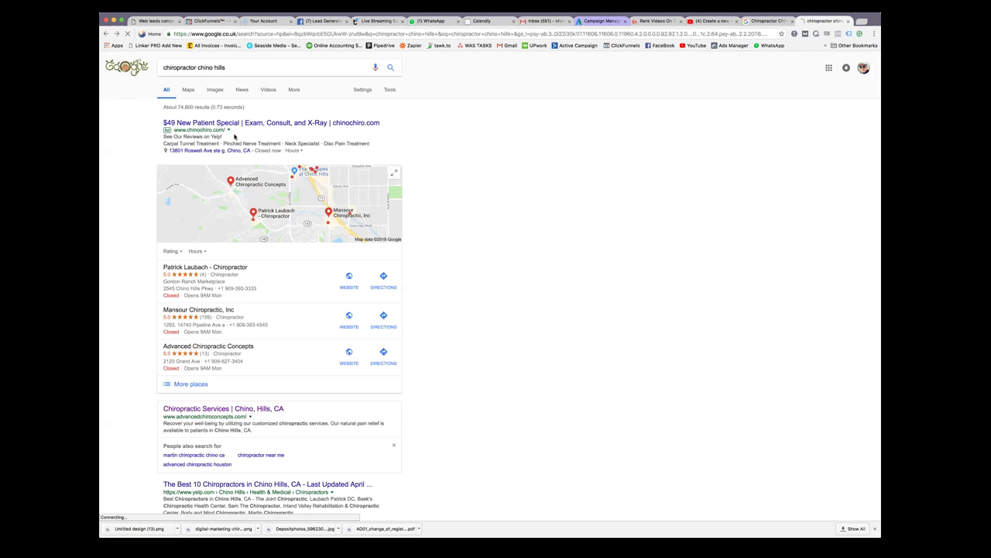
Re-run the 'chiropractor chino hills' Google search for fresh results
left_click_drag(229, 130, 188, 130)
left_click(188, 130)
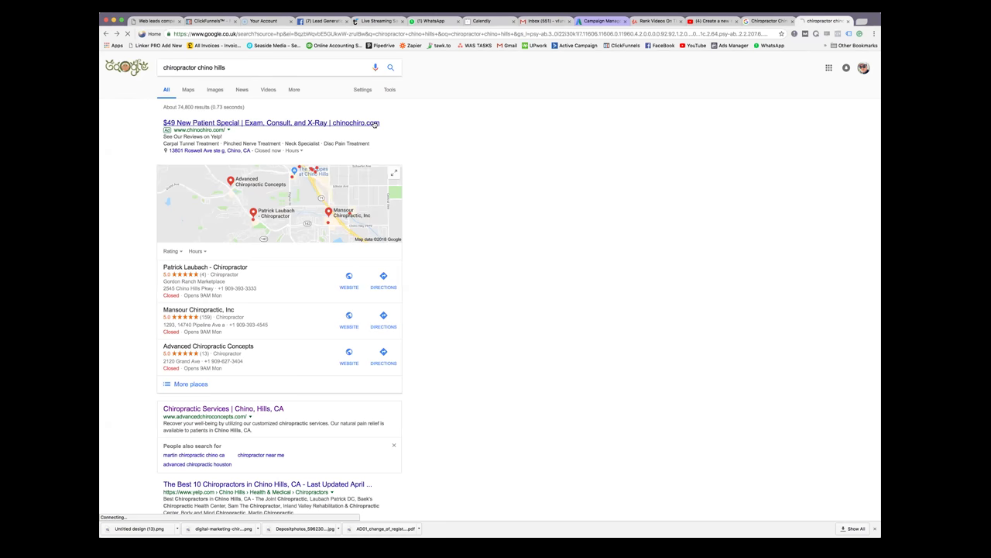
left_click(457, 34)
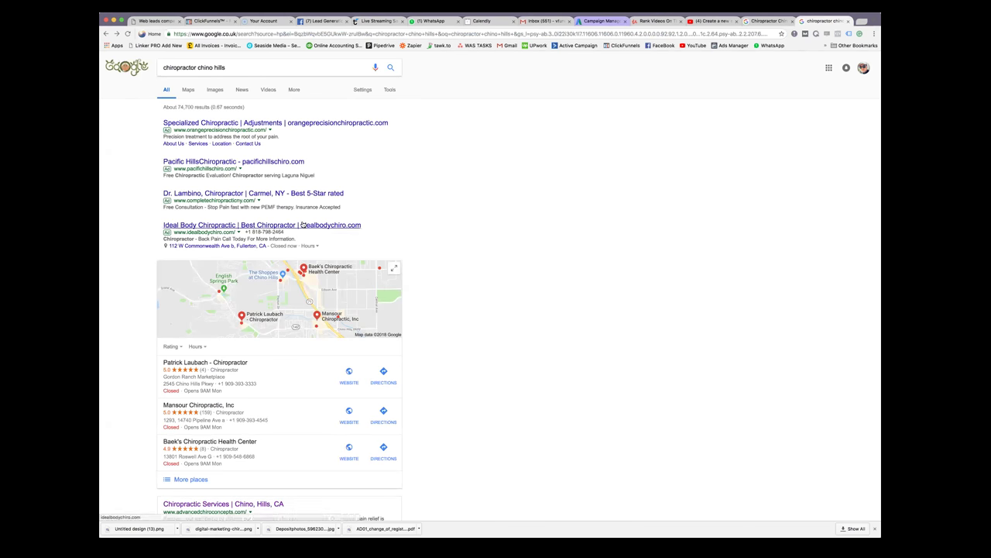
left_click(393, 69)
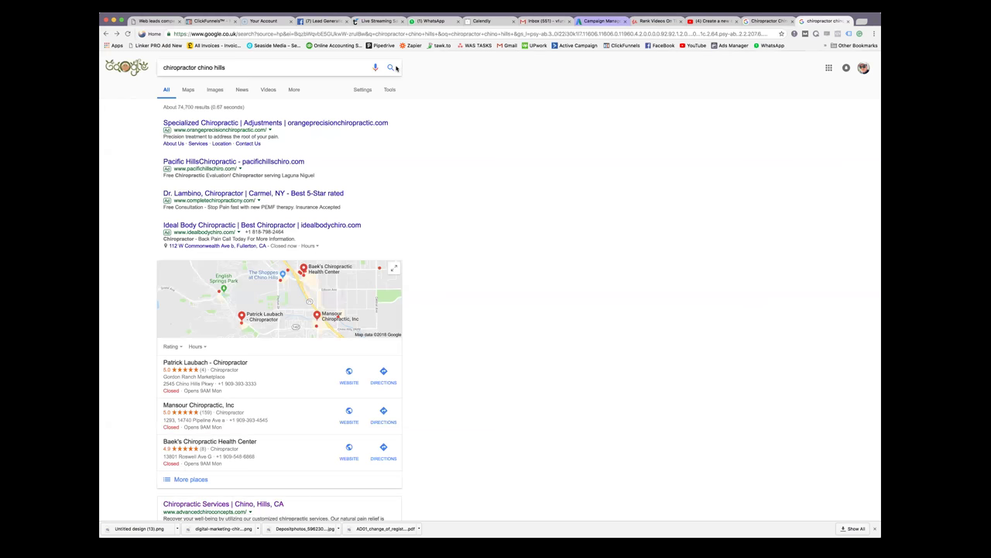
Open the Pacific Hills Chiropractic ad from the search results
scroll(423, 131, "down", 2)
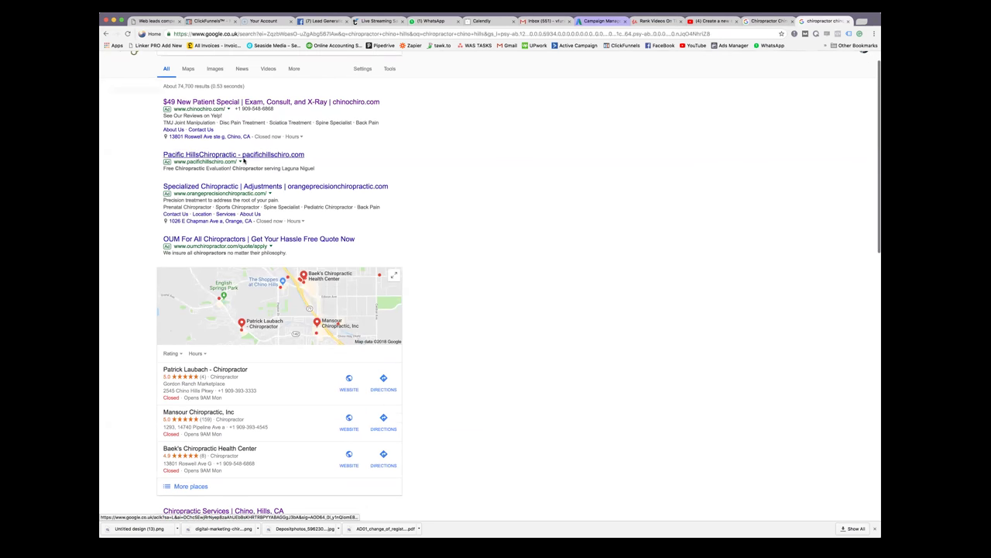
left_click_drag(186, 161, 241, 162)
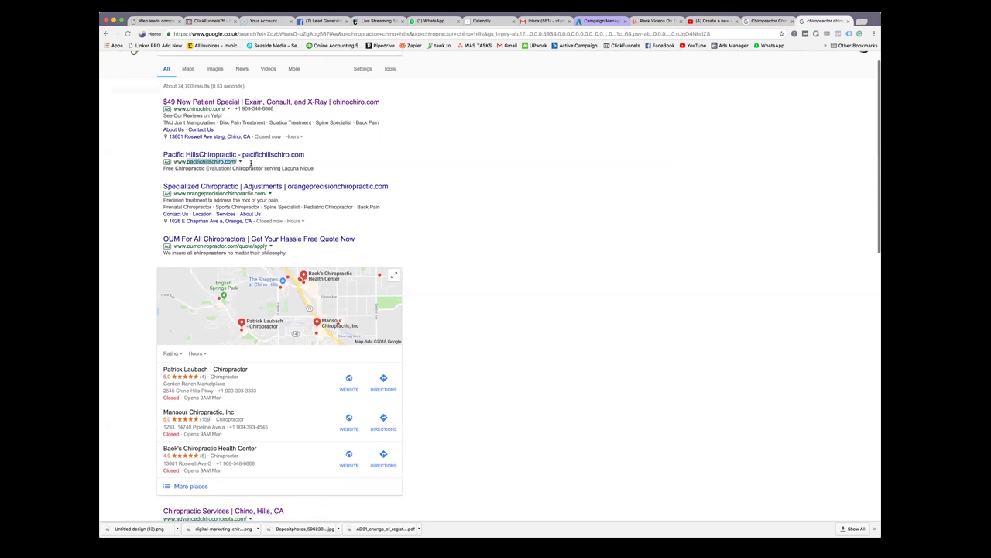
left_click(278, 154)
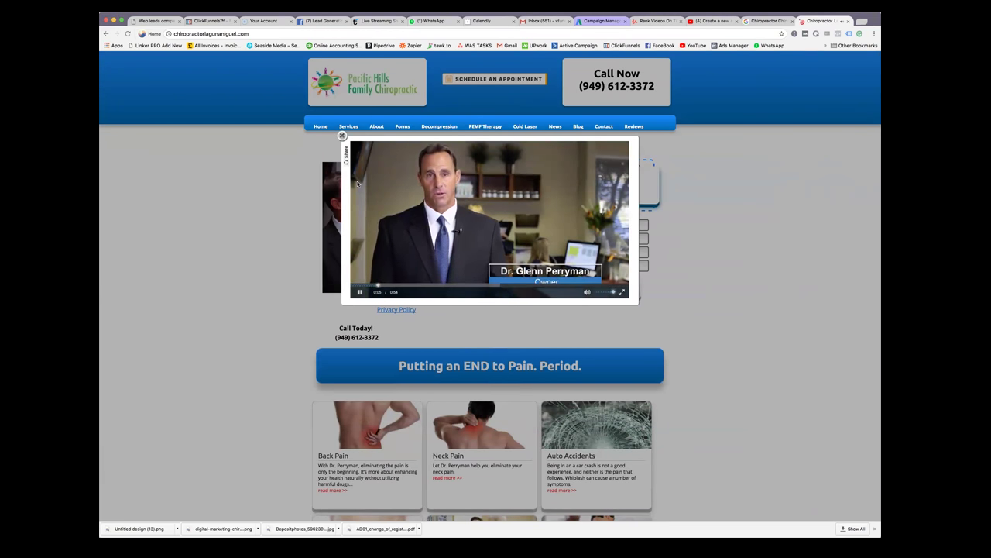
left_click(341, 135)
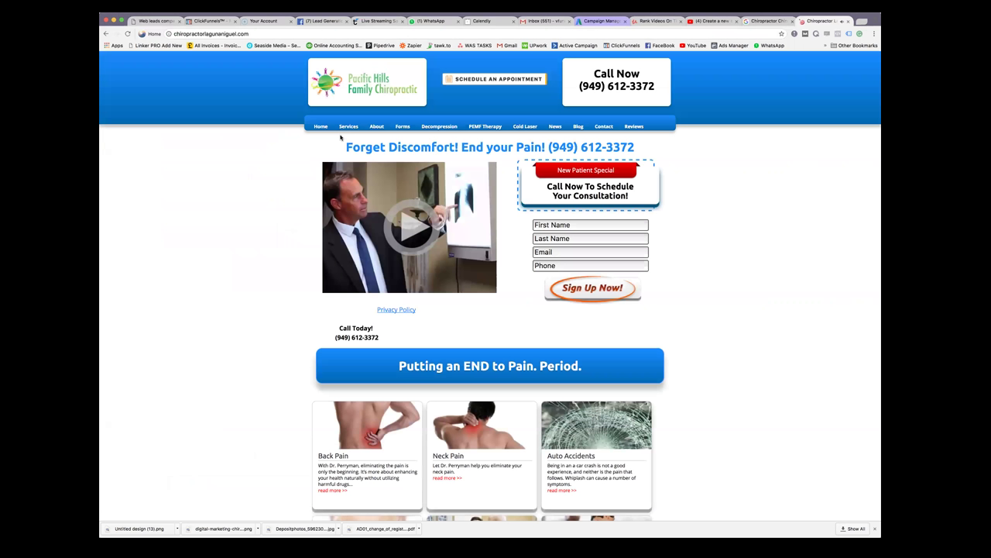
scroll(509, 246, "down", 15)
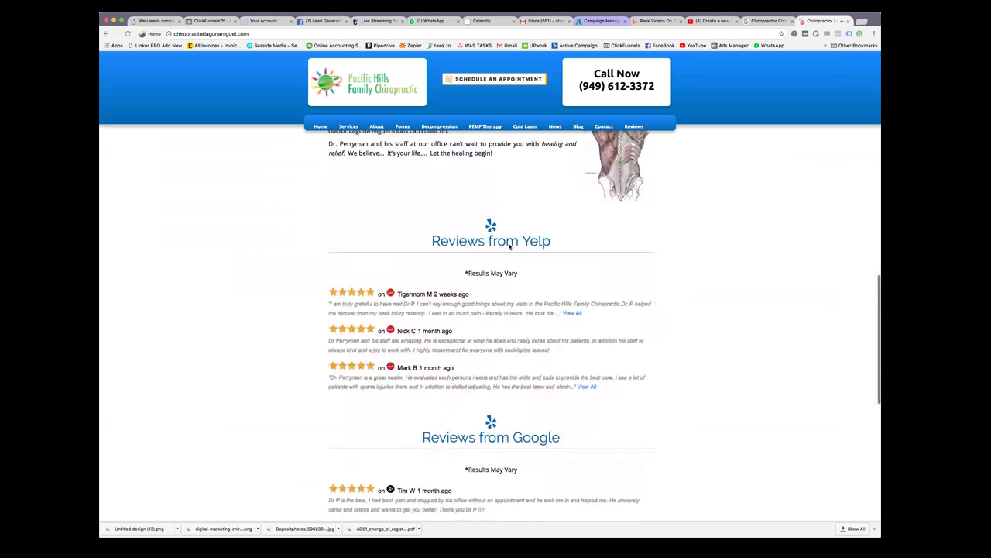
scroll(509, 246, "down", 5)
scroll(509, 247, "up", 20)
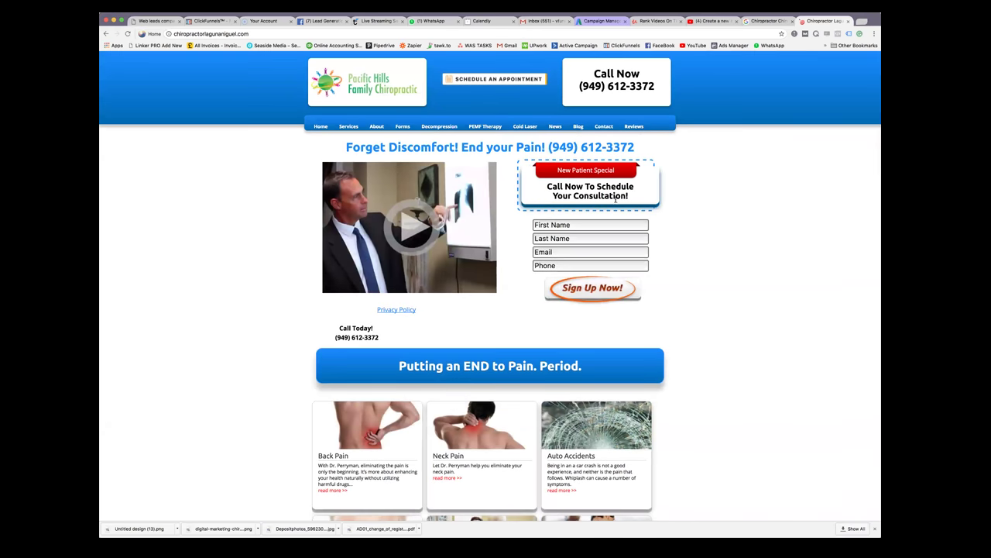
scroll(535, 224, "down", 1)
scroll(540, 226, "up", 2)
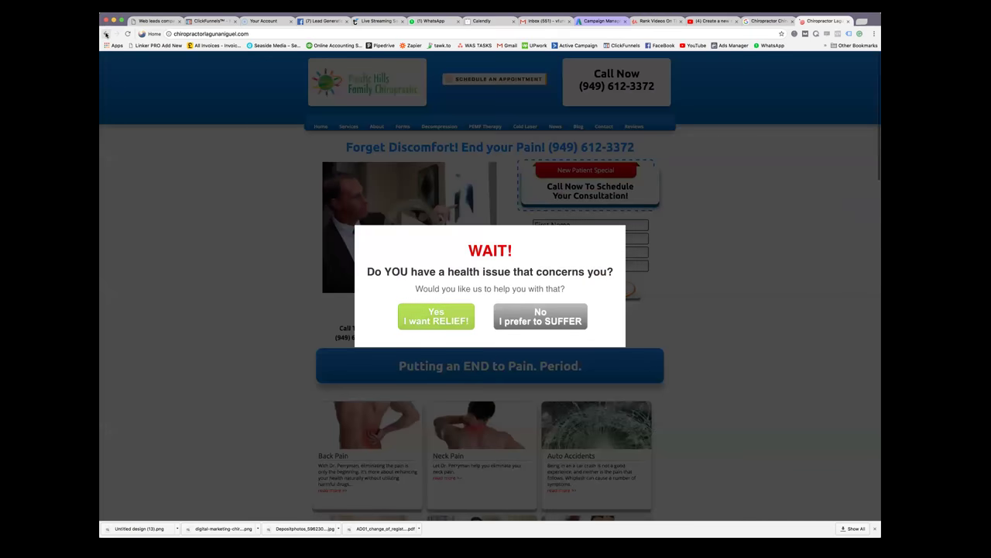
left_click(108, 34)
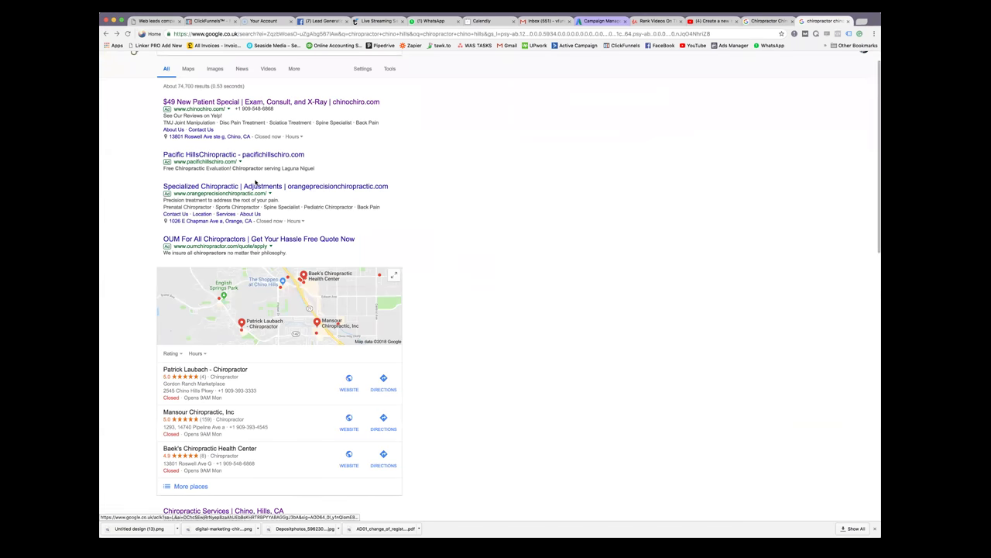
left_click(260, 189)
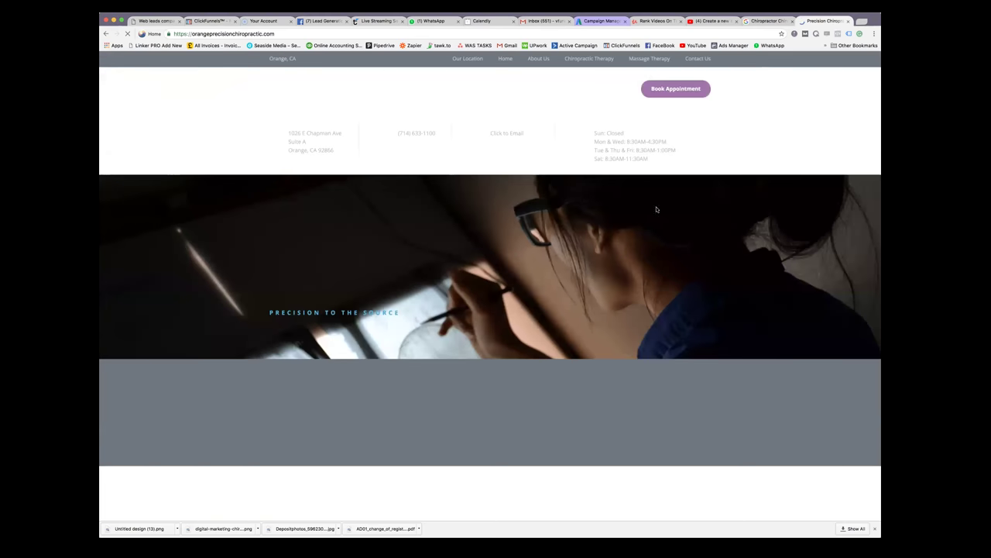
scroll(658, 209, "down", 5)
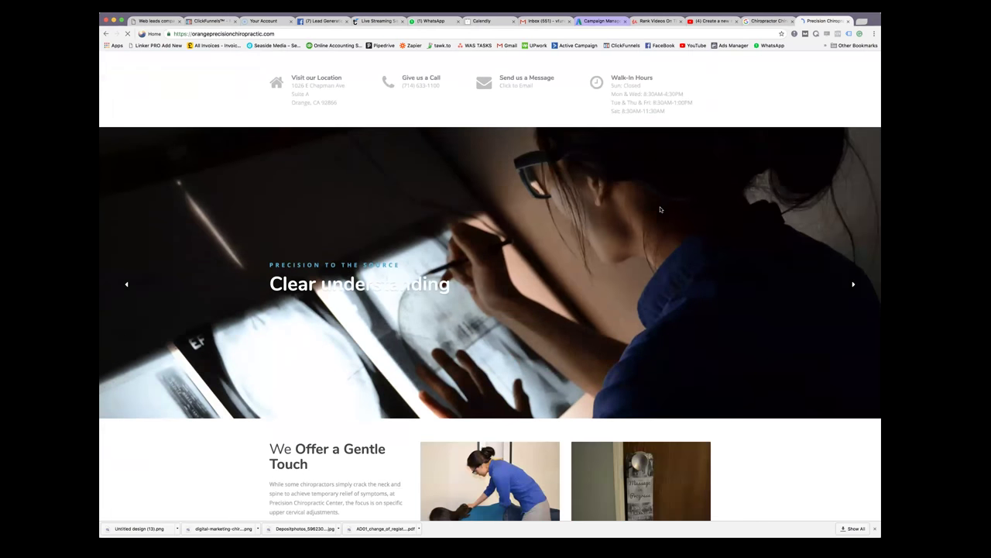
scroll(660, 209, "down", 10)
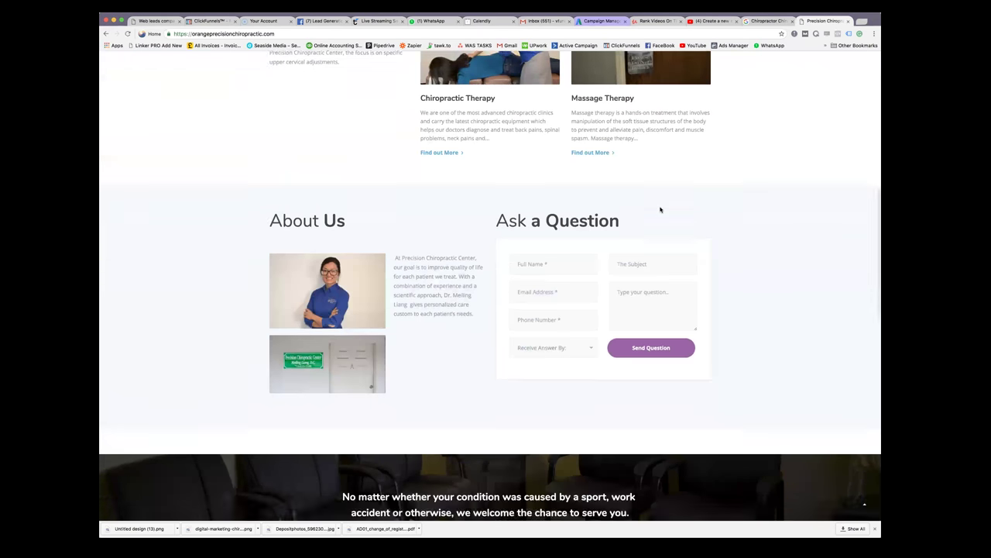
scroll(661, 209, "down", 5)
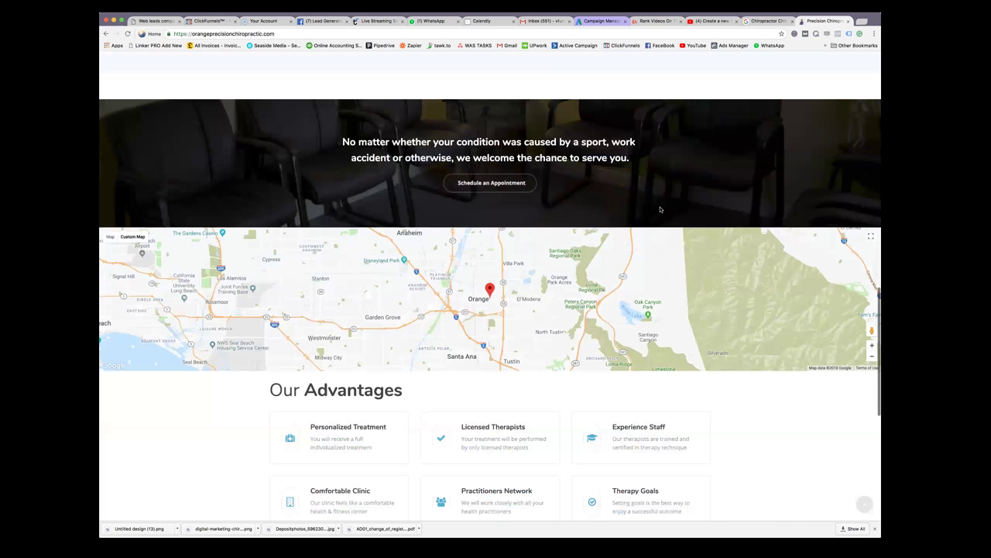
scroll(660, 210, "up", 14)
scroll(661, 209, "up", 7)
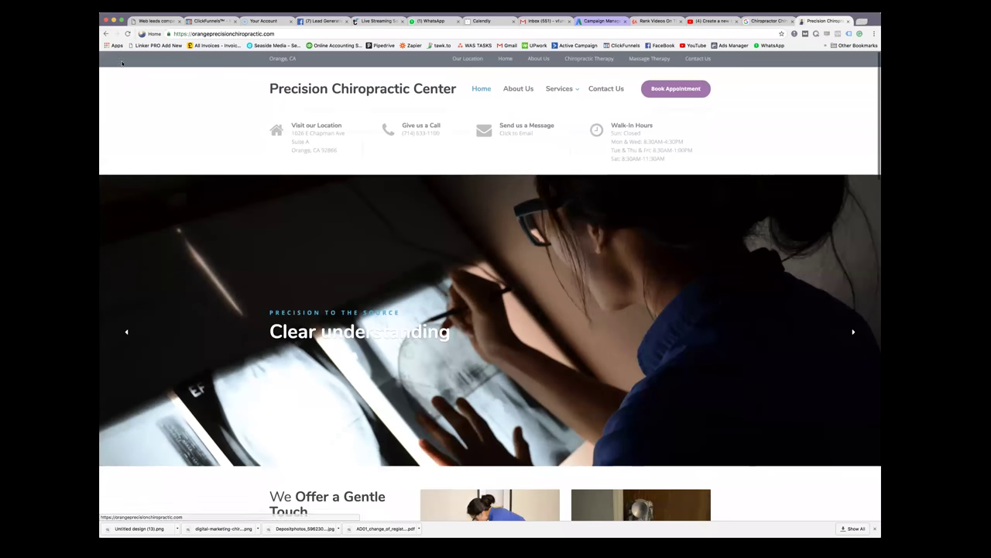
left_click(105, 33)
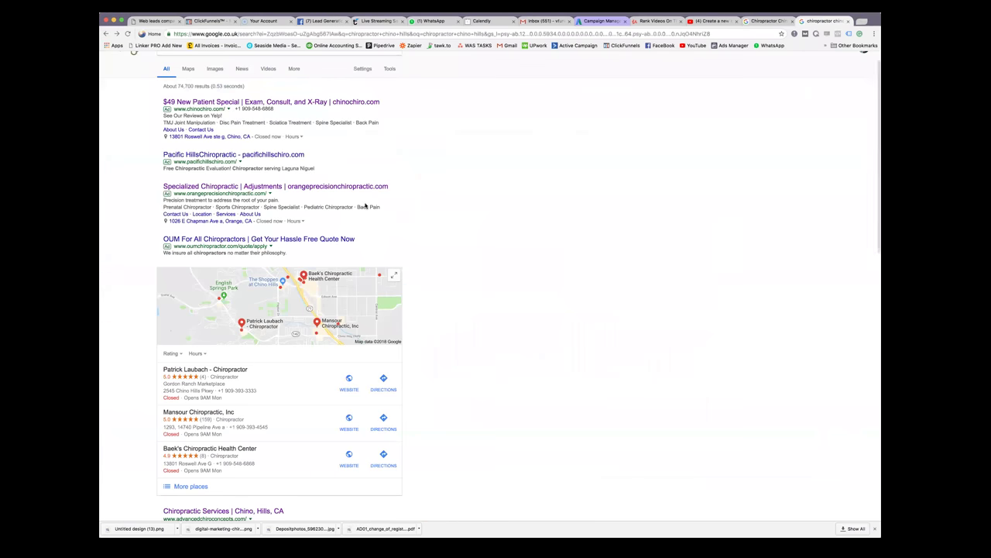
Open the OUM For All Chiropractors ad and close the older Google results tab
left_click(348, 239)
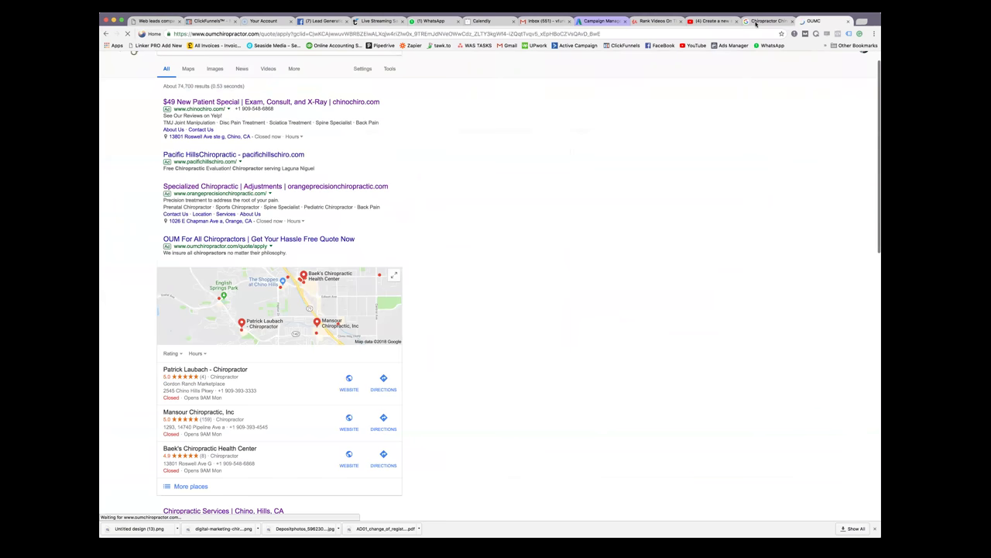
left_click(759, 22)
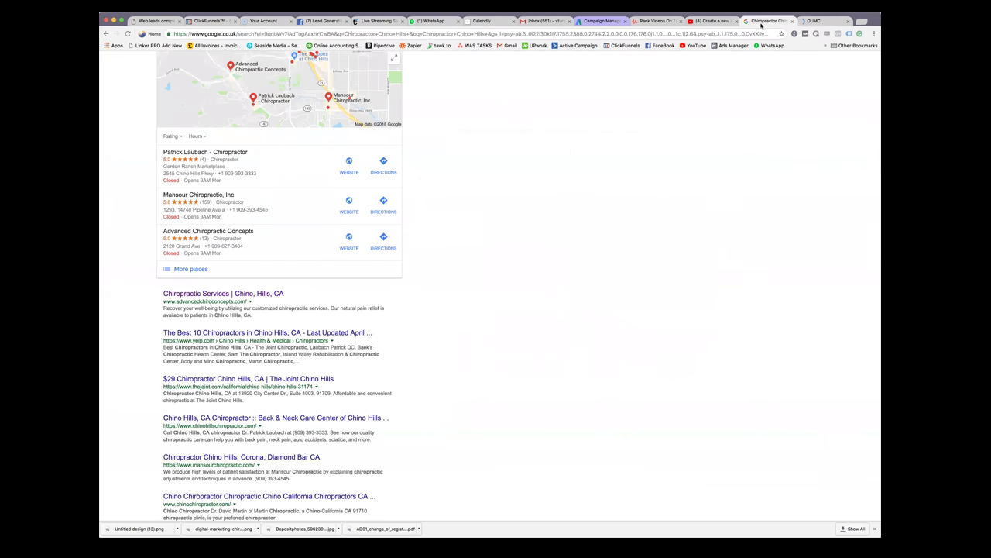
key("super+w")
left_click(810, 21)
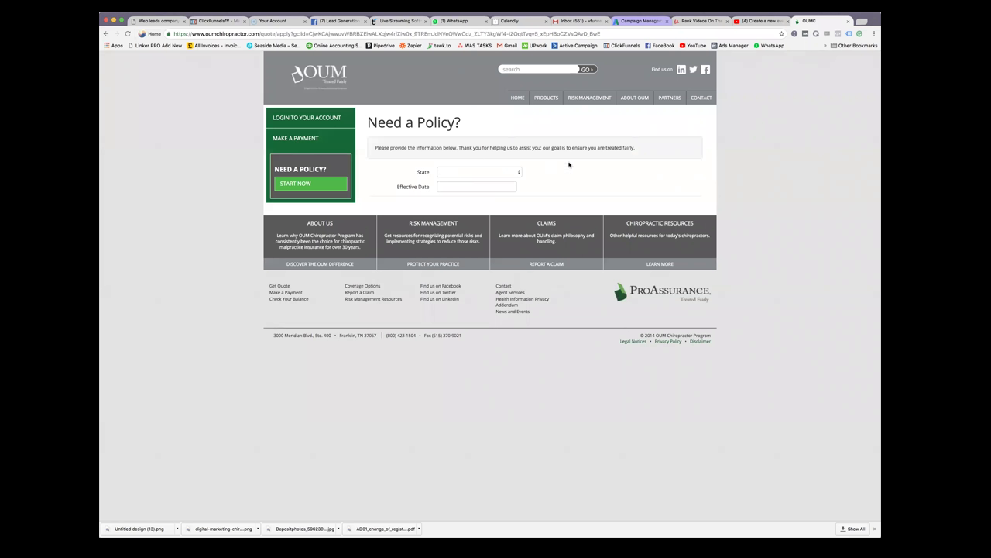
Check the OUM quote form's State options, visit Seaside Media, and return to the Google results
left_click(518, 172)
left_click(561, 179)
left_click_drag(260, 34, 189, 33)
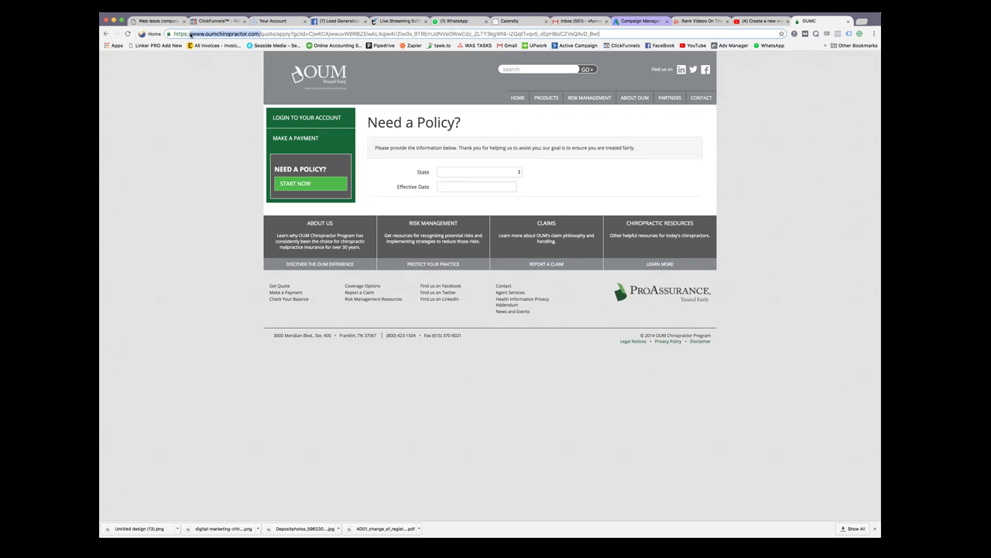
left_click(272, 45)
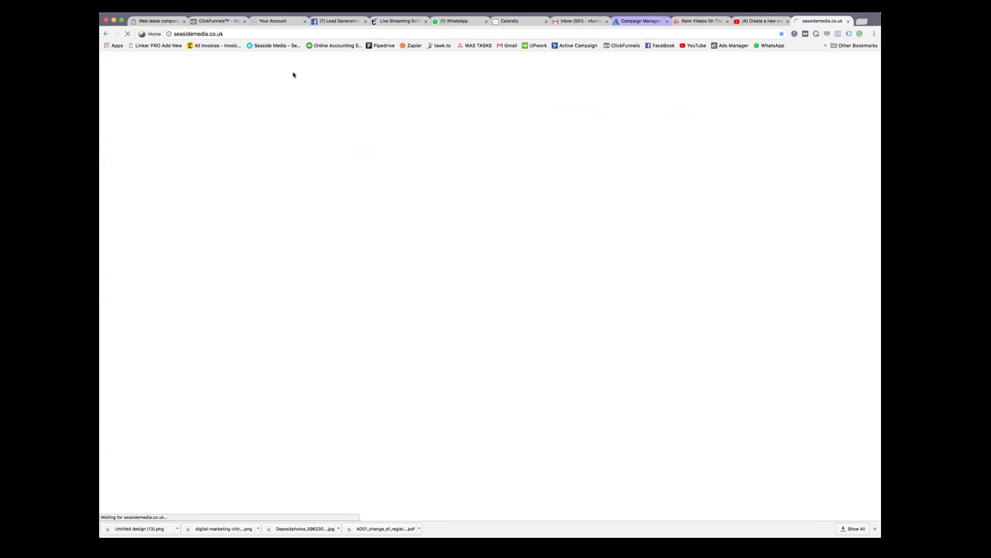
left_click(107, 34)
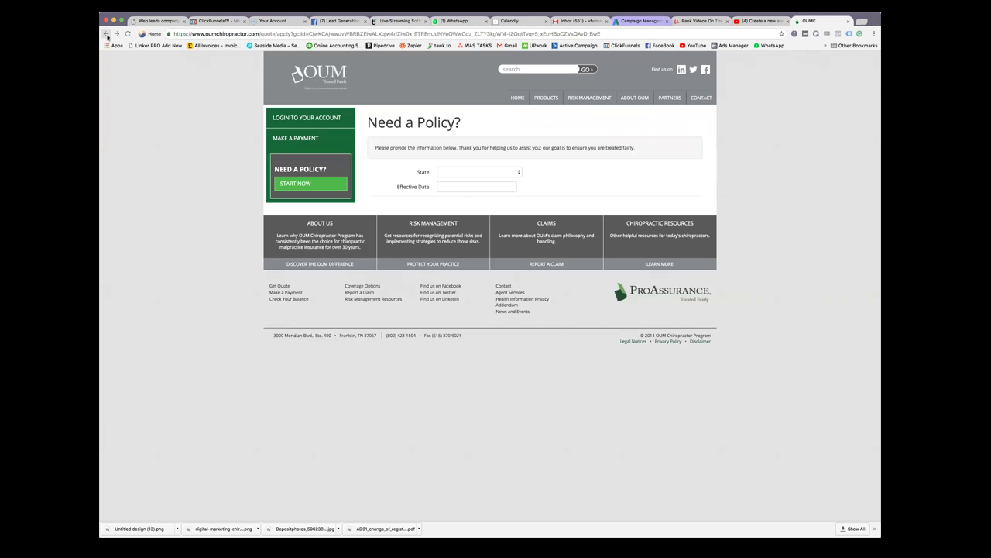
left_click(107, 34)
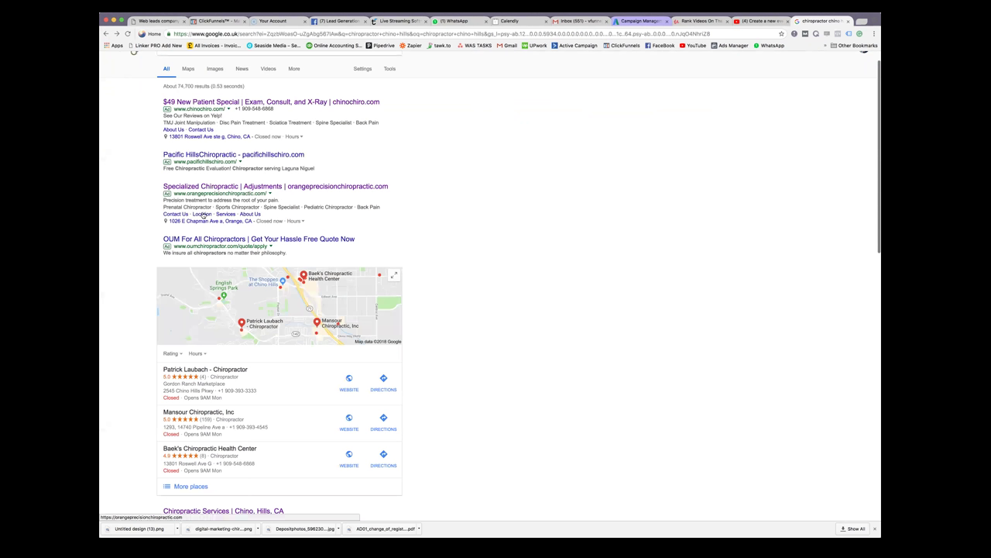
left_click(236, 239)
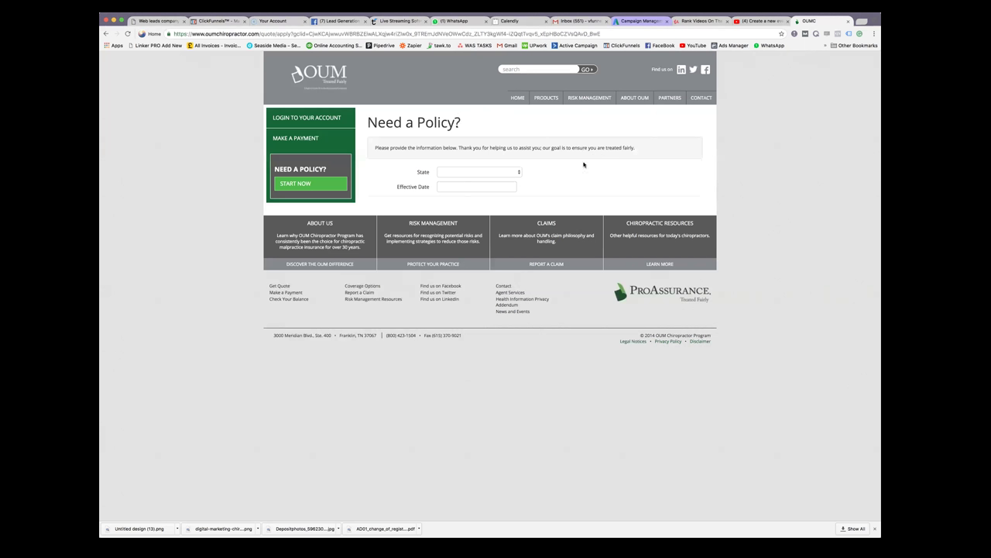
left_click(107, 34)
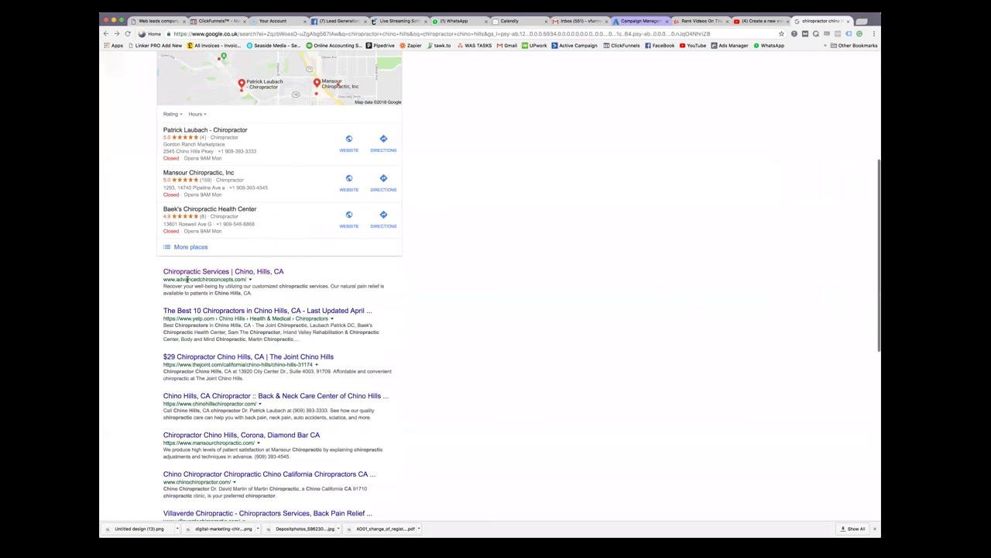
Open the Chiropractic Services Chino Hills result and copy its homepage intro paragraph
left_click(263, 272)
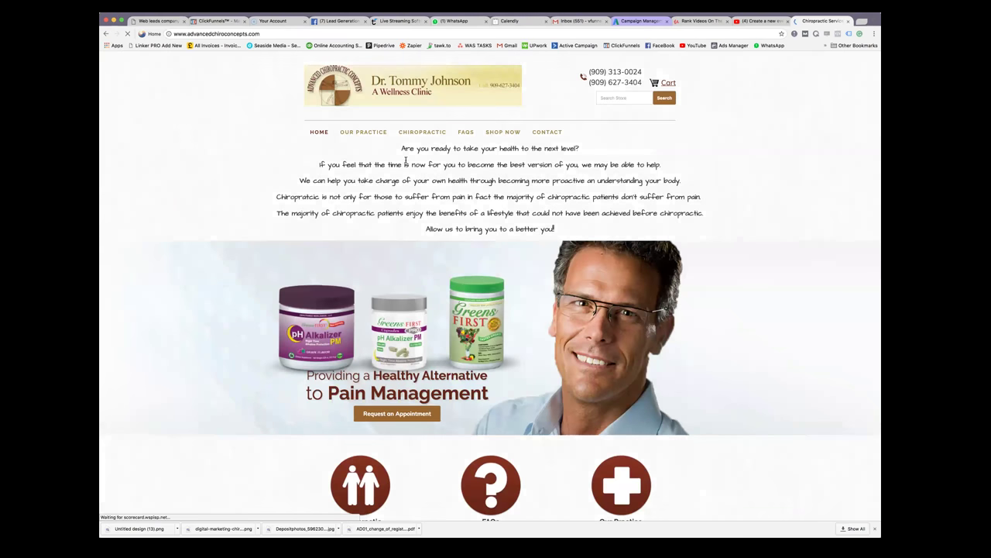
mouse_move(401, 148)
left_mouse_down()
mouse_move(596, 254)
mouse_move(582, 230)
mouse_move(434, 229)
mouse_move(385, 147)
left_mouse_up()
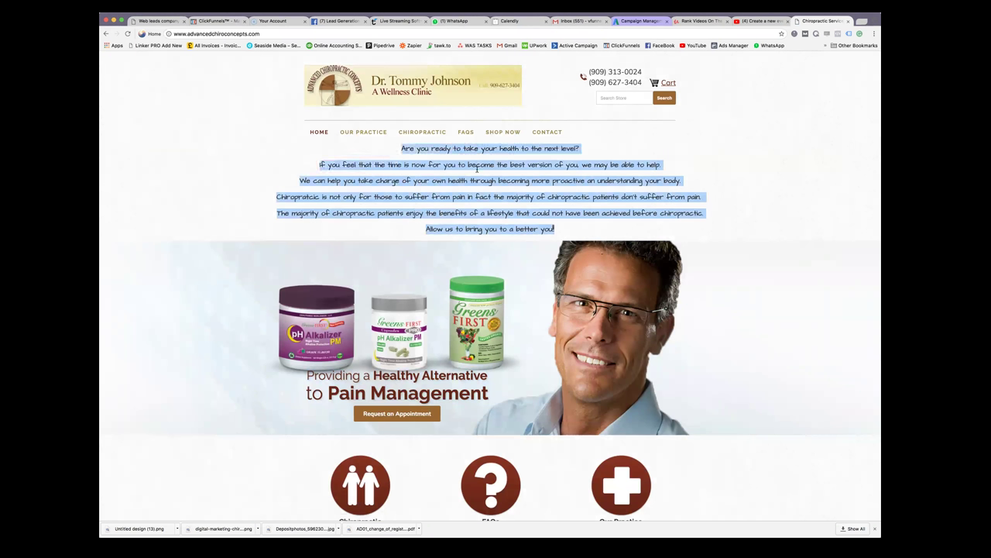
left_click(500, 182)
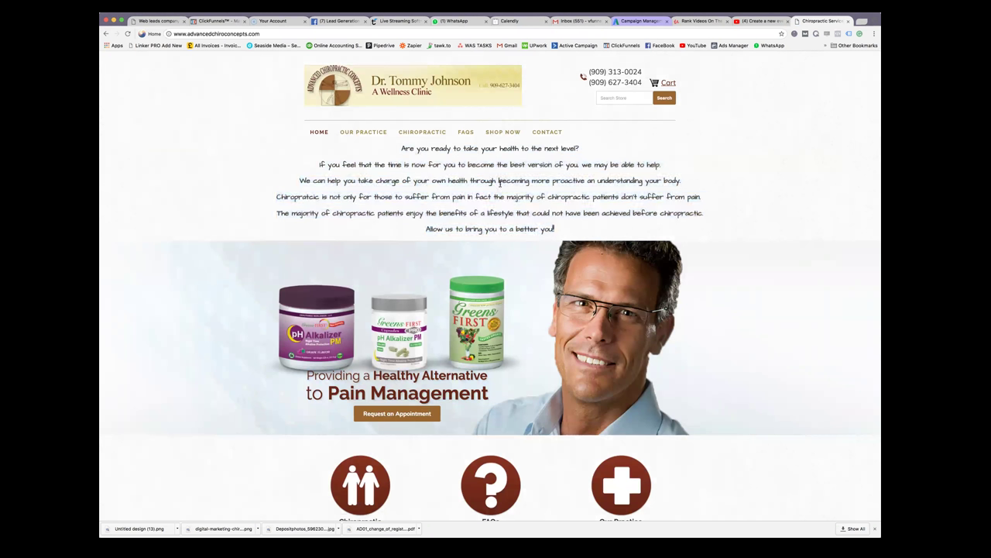
mouse_move(402, 148)
left_mouse_down()
mouse_move(527, 232)
mouse_move(516, 228)
mouse_move(563, 227)
mouse_move(391, 147)
mouse_move(434, 221)
mouse_move(559, 230)
mouse_move(391, 165)
mouse_move(385, 151)
left_mouse_up()
left_click(405, 147)
right_click(402, 165)
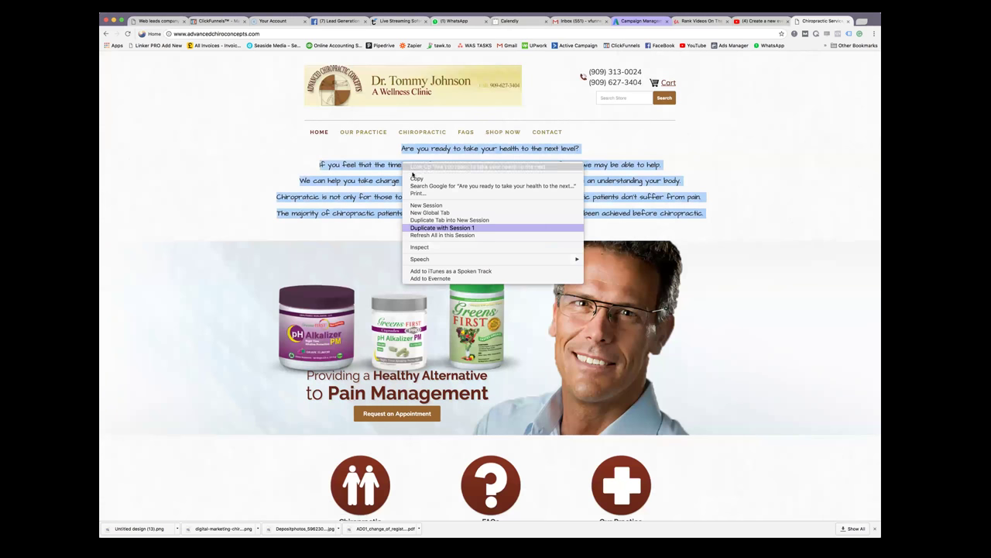
left_click(434, 184)
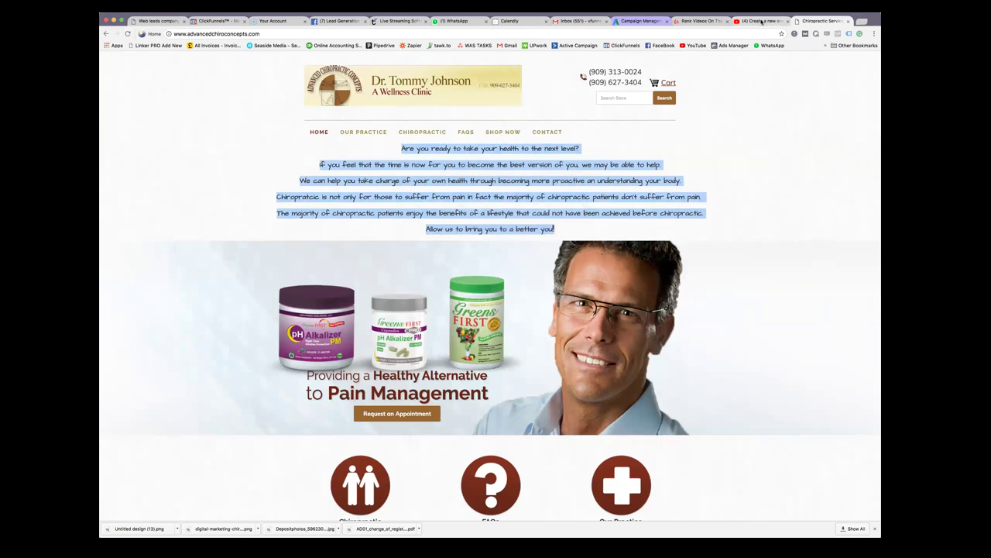
left_click(763, 21)
Paste the clinic intro into the event description and add a sentence offering help with chiropractic needs
right_click(346, 223)
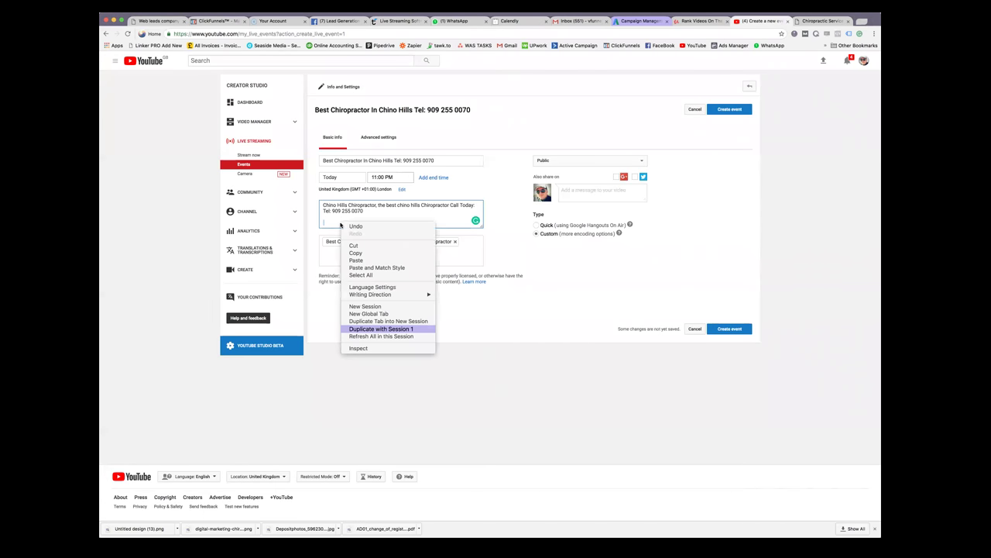
left_click(393, 256)
scroll(432, 219, "down", 5)
scroll(432, 219, "up", 5)
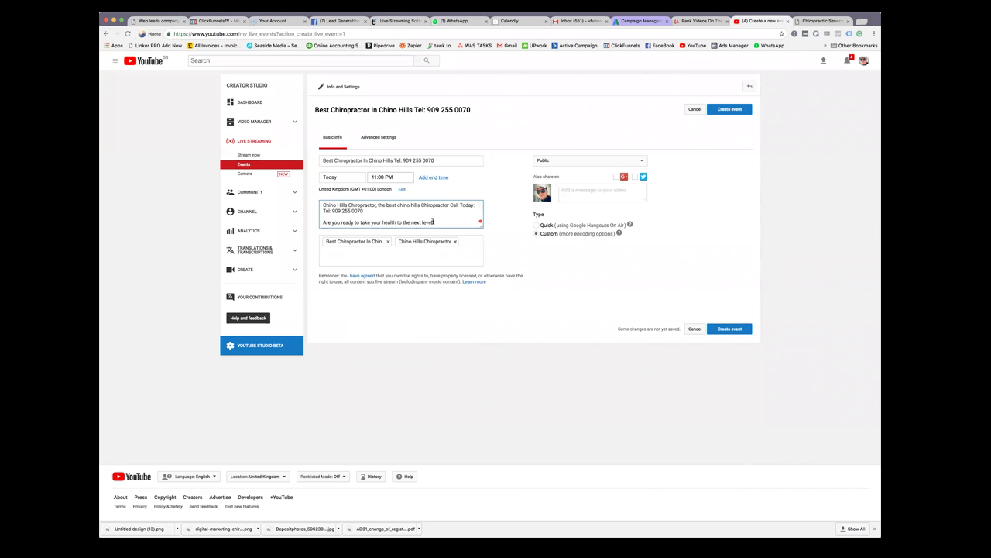
left_click(433, 222)
type("and if you have any")
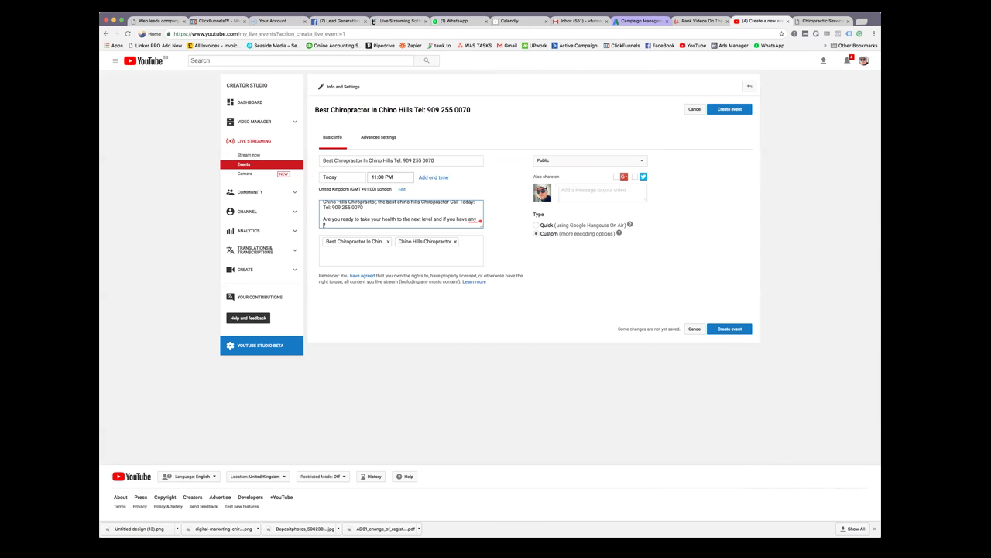
type(" Chiropractor")
type("needes we")
type(" are he")
type("re to hel")
type("p.?")
key("super+v")
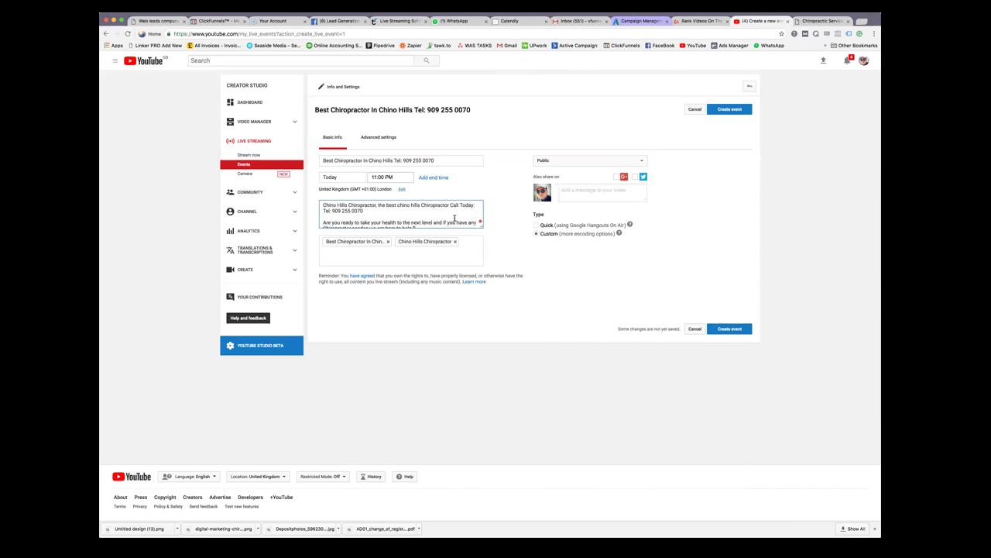
Enlarge the description box and accept Grammarly's commas around 'in fact'
left_click_drag(482, 234, 482, 395)
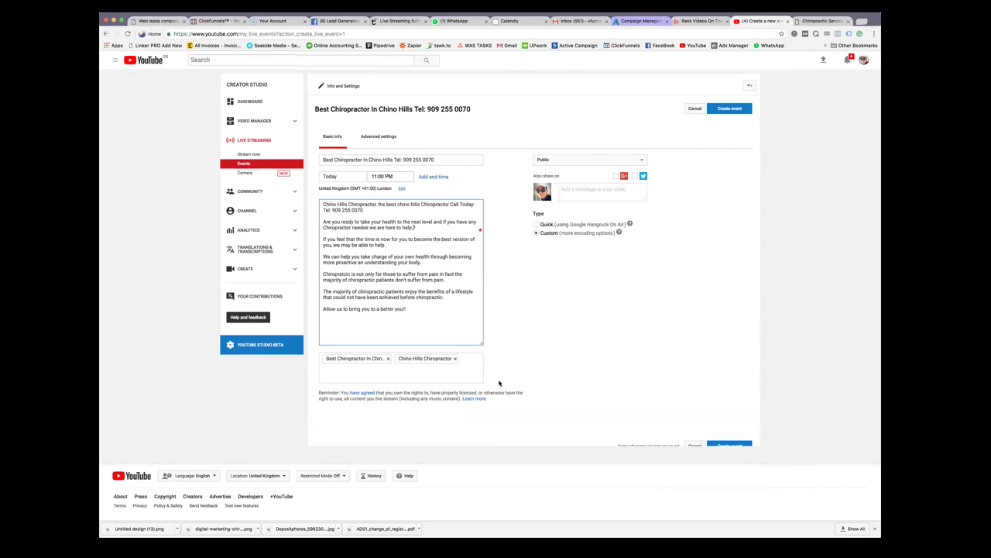
mouse_move(341, 273)
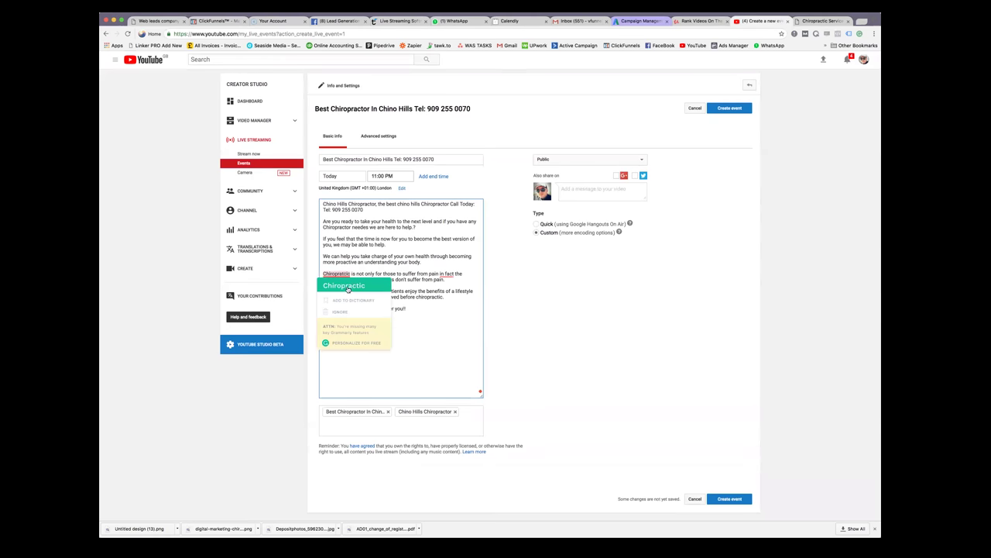
left_click(352, 300)
mouse_move(446, 274)
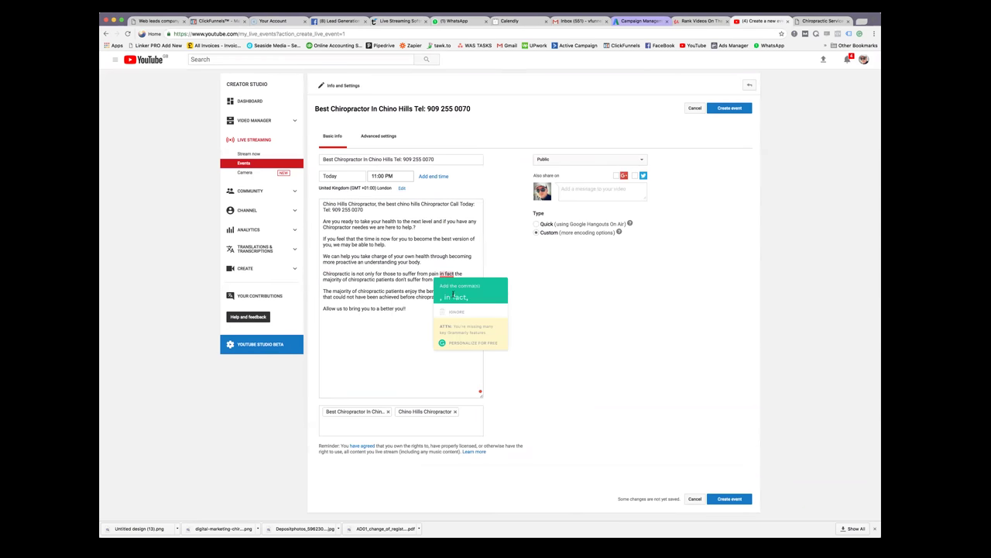
left_click(453, 297)
scroll(440, 276, "down", 1)
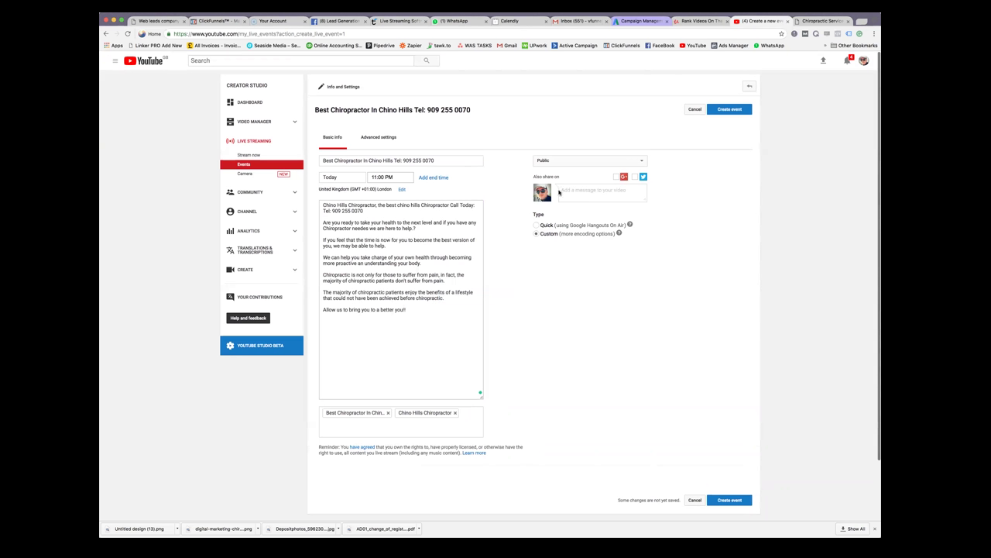
left_click(821, 21)
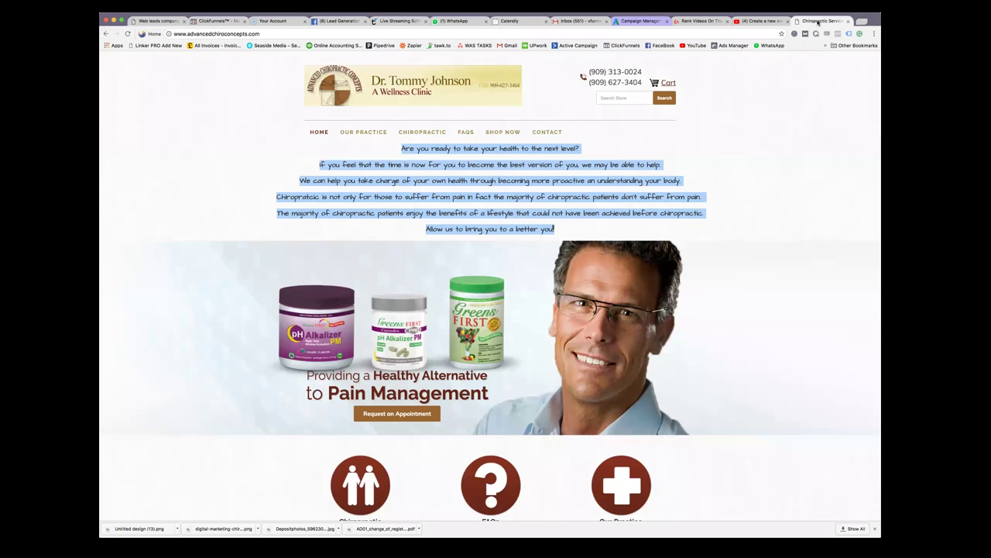
left_click(762, 20)
Copy the Udemy Description SEO template text from (KEYWORD) downward
left_click(701, 21)
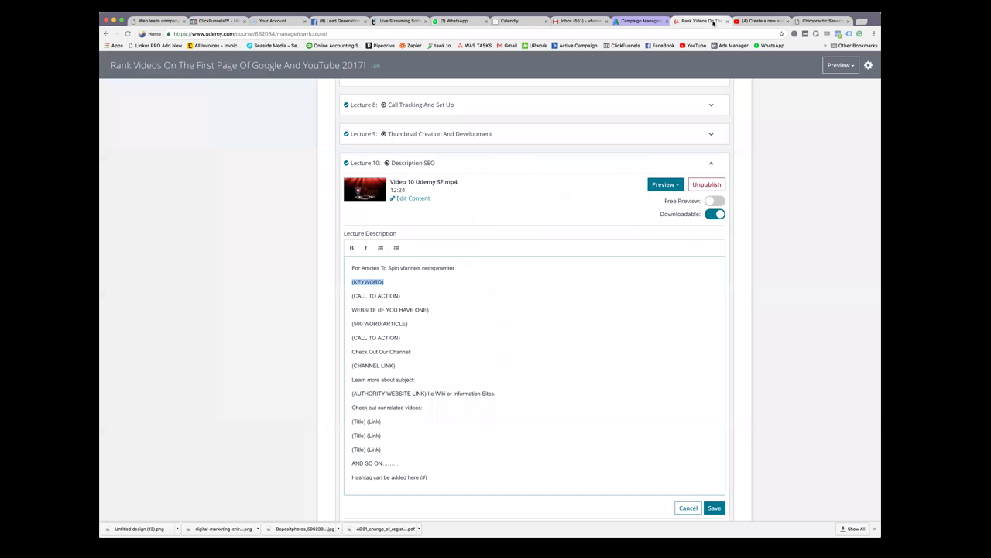
left_click_drag(351, 282, 447, 473)
right_click(377, 381)
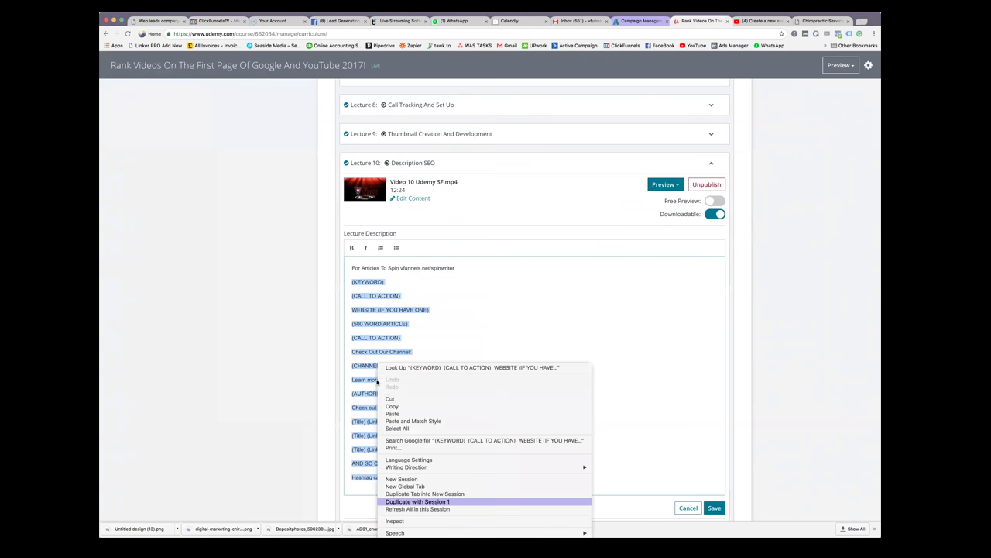
left_click(411, 406)
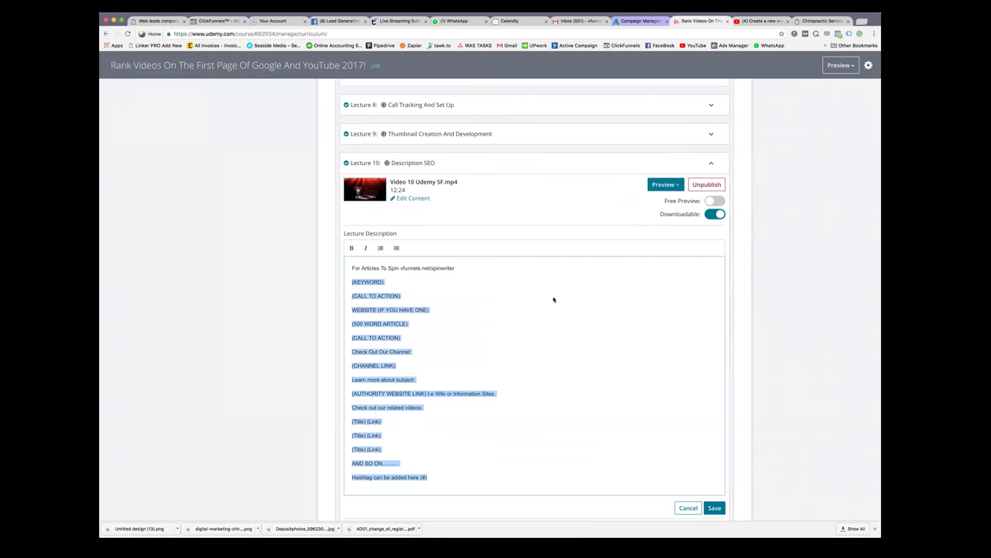
scroll(542, 302, "down", 1)
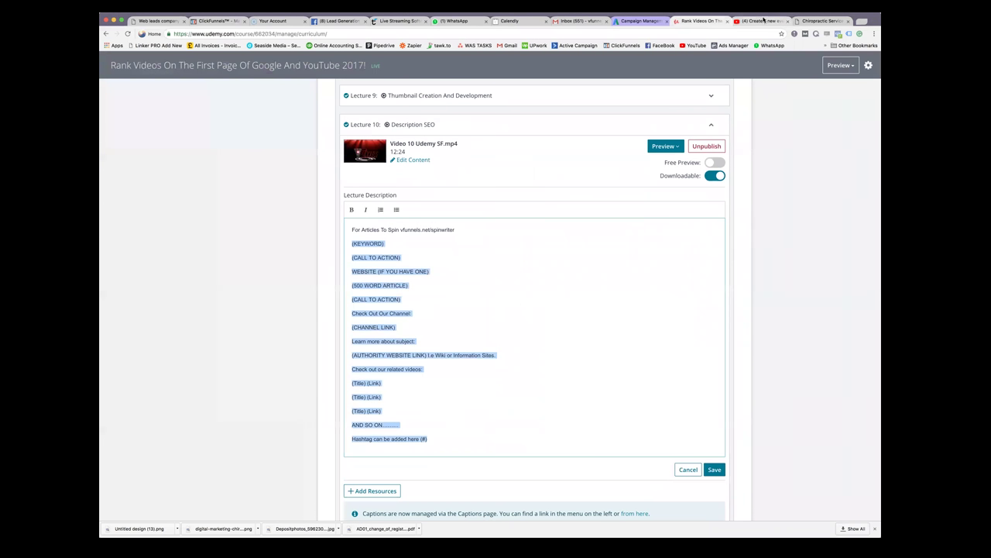
left_click(757, 21)
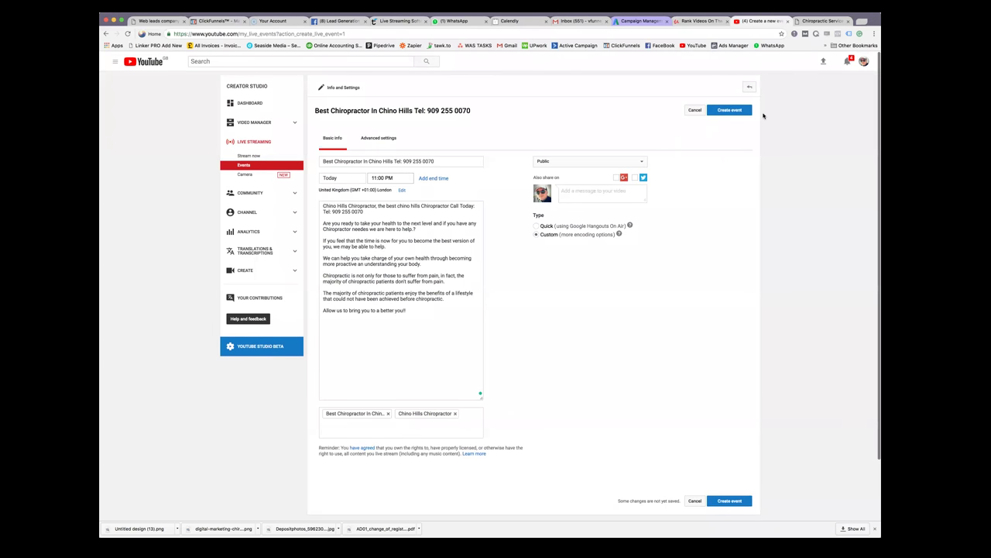
left_click(711, 23)
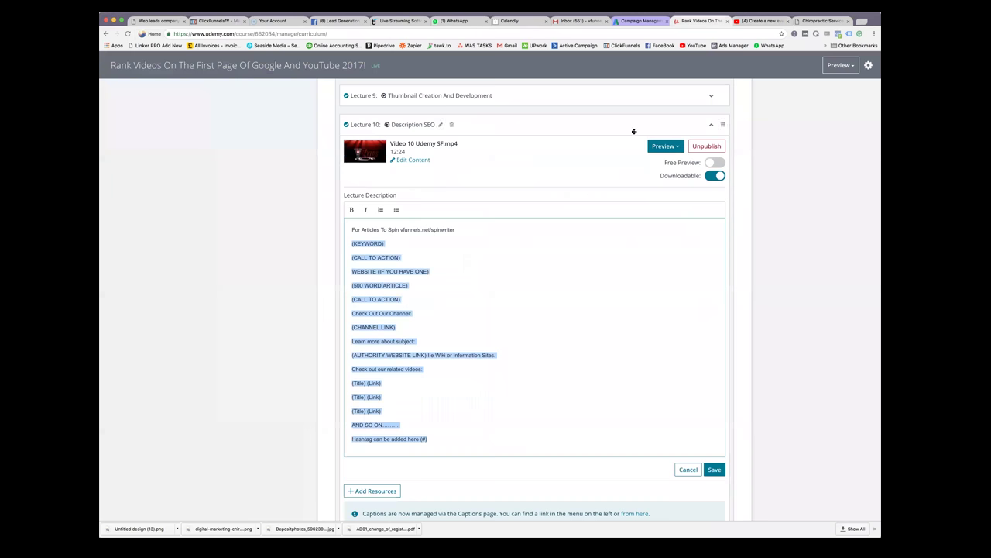
left_click(435, 254)
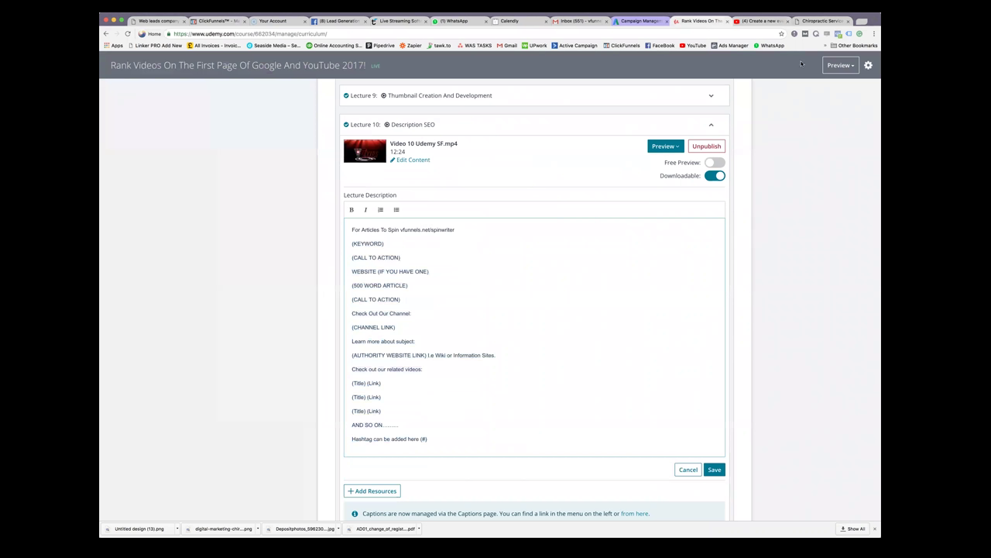
left_click(766, 22)
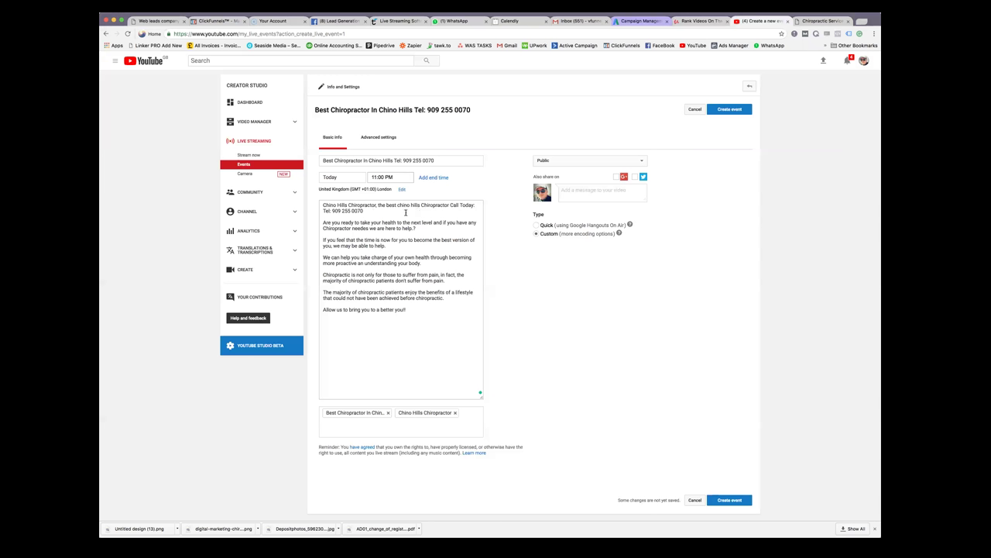
Add two blank lines after the phone number in the event description
left_click(388, 207)
key("Return")
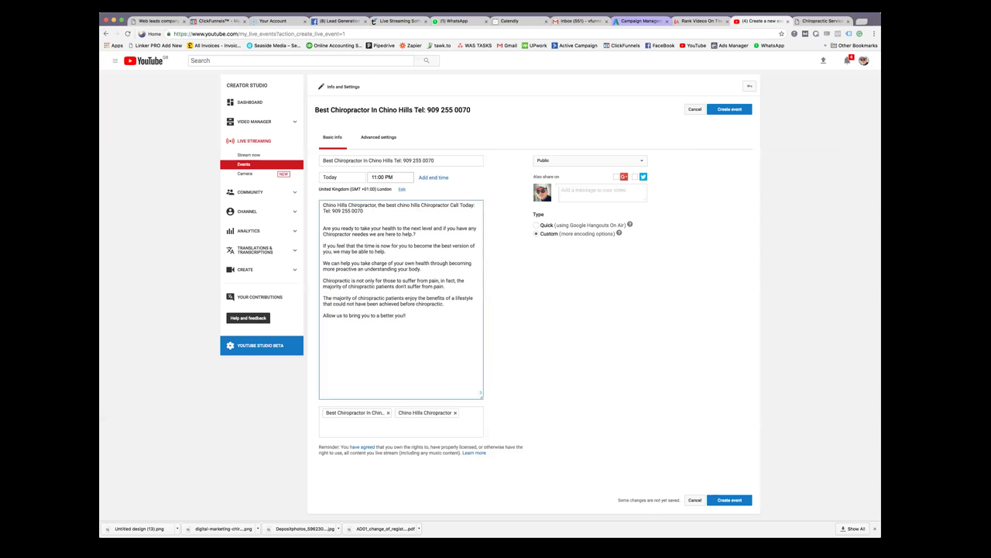
key("Return")
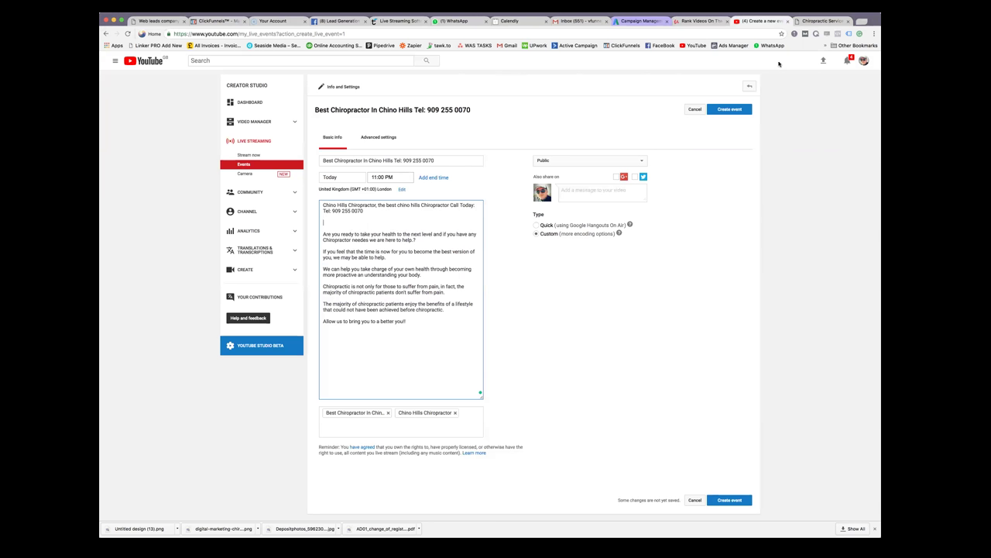
Copy the clinic website's address from its page
left_click(827, 21)
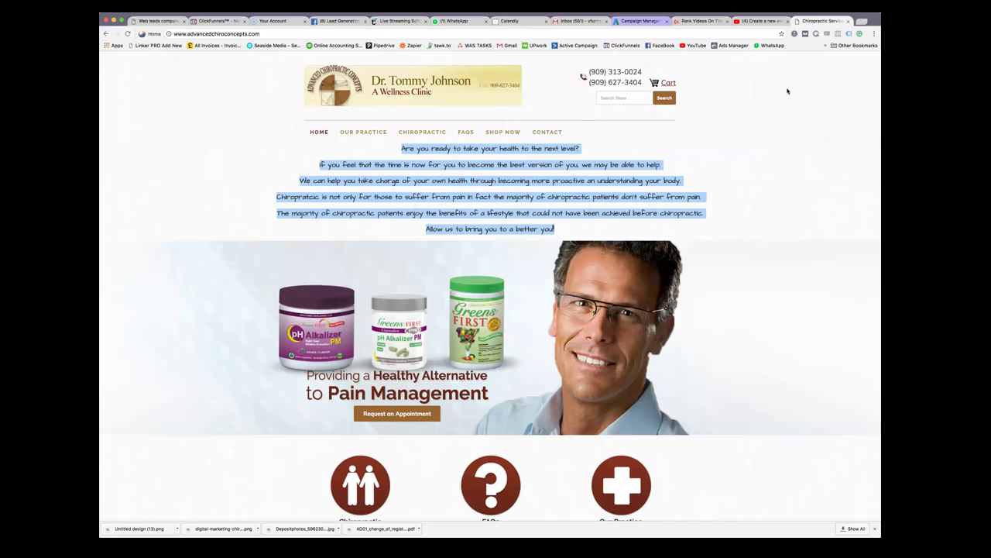
left_click(728, 194)
scroll(734, 196, "down", 10)
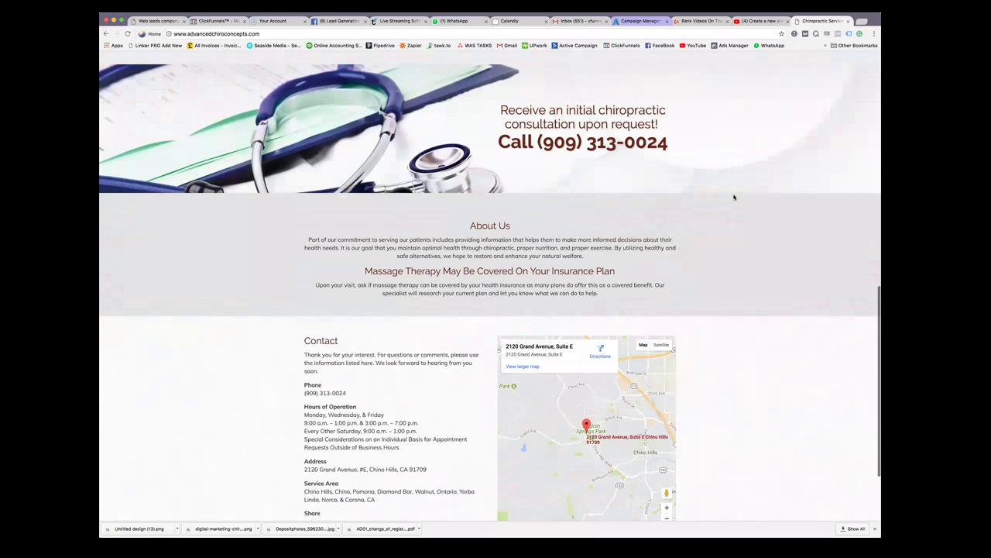
scroll(734, 197, "down", 3)
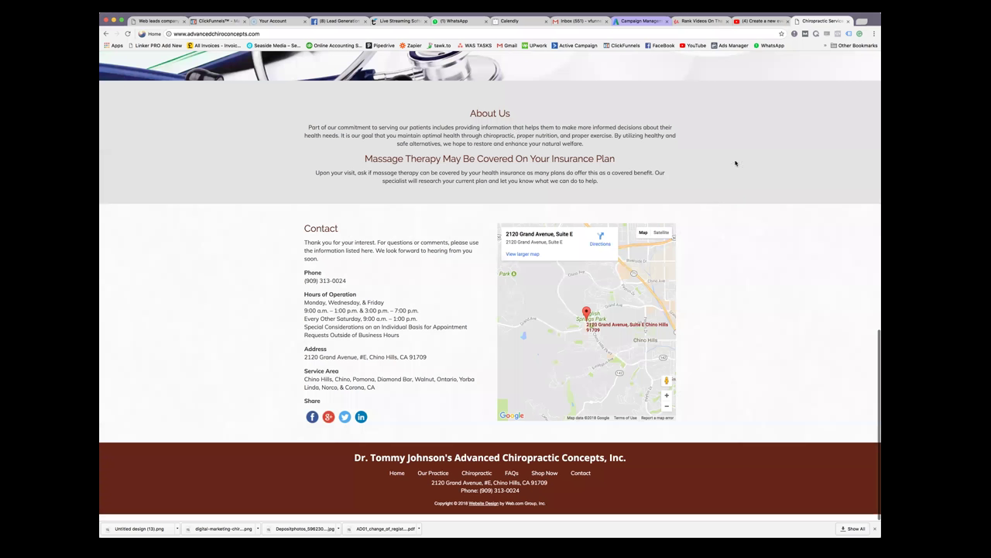
scroll(736, 163, "up", 20)
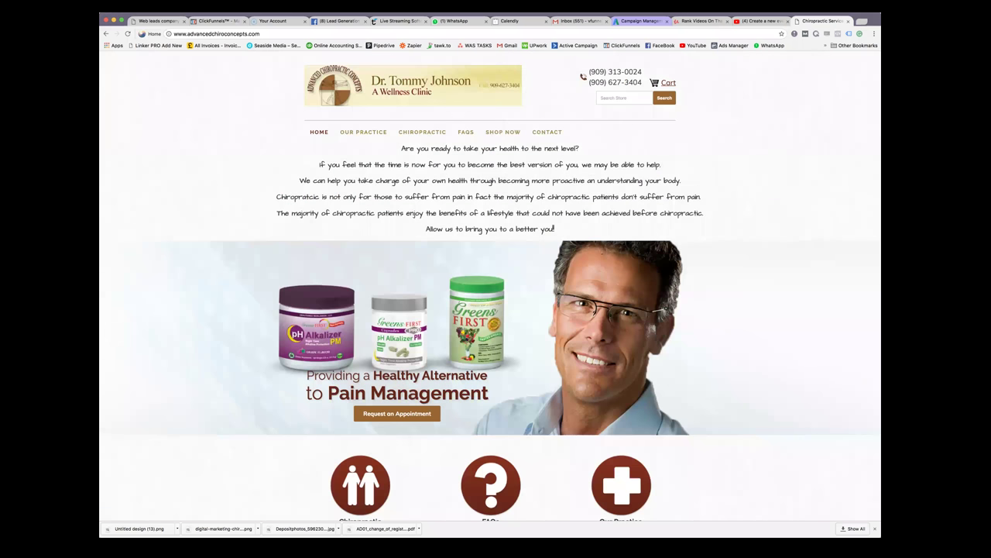
left_click(222, 34)
right_click(222, 34)
left_click(246, 47)
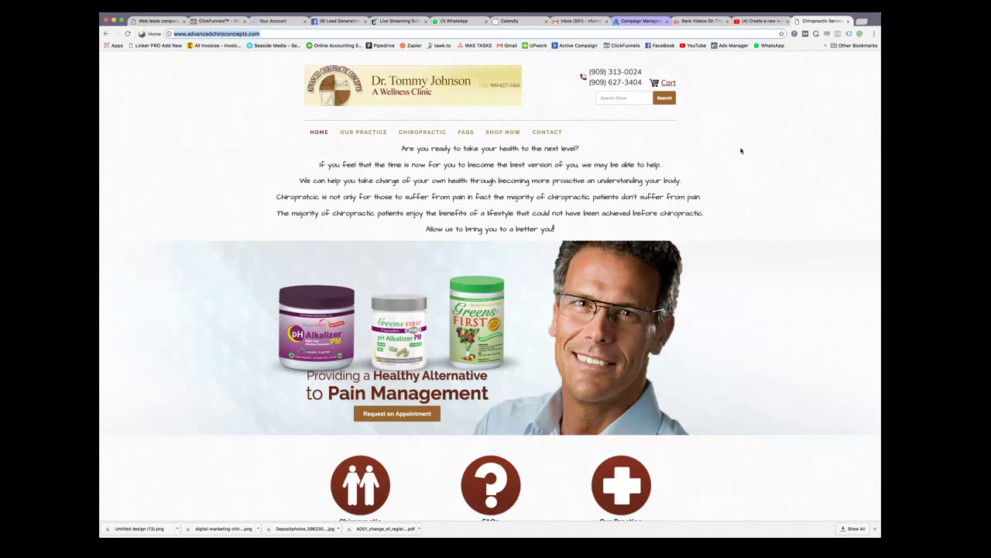
left_click(754, 21)
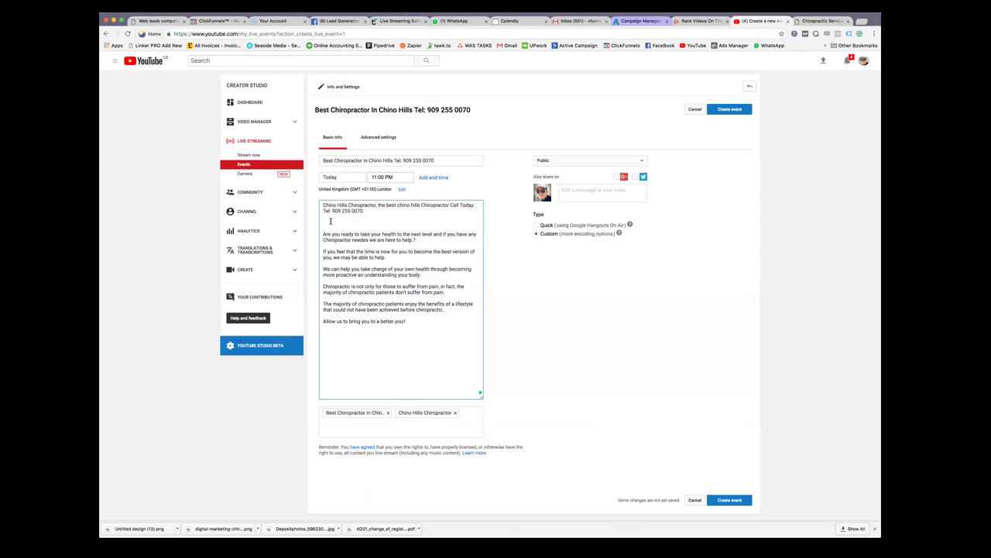
key("super+v")
scroll(448, 223, "down", 1)
left_click(440, 227)
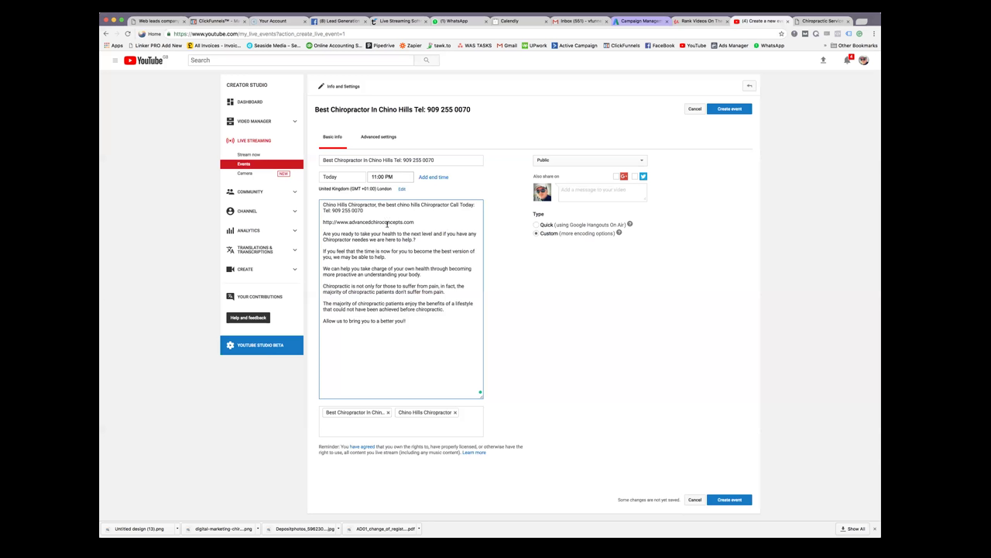
left_click_drag(324, 223, 419, 224)
left_click(418, 224)
left_click(824, 22)
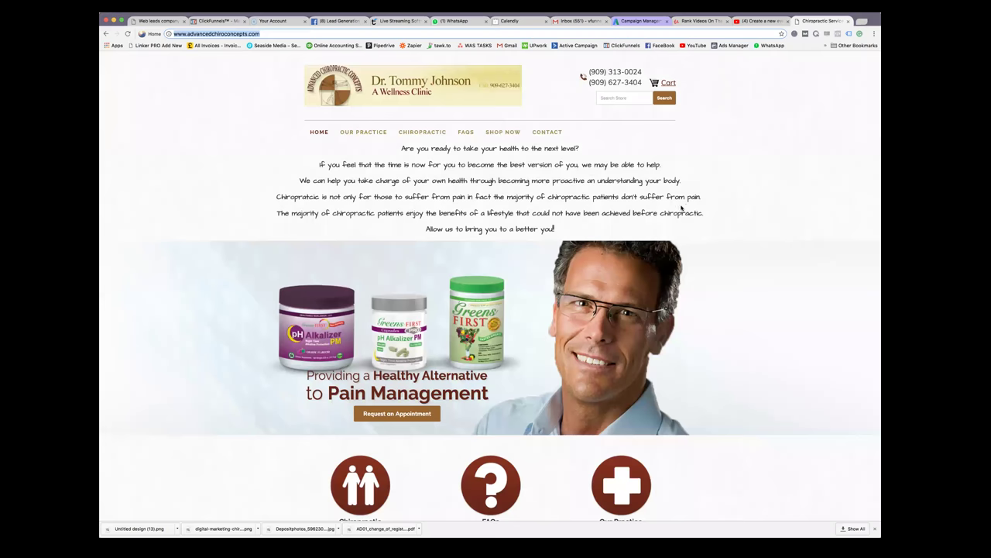
scroll(681, 206, "down", 15)
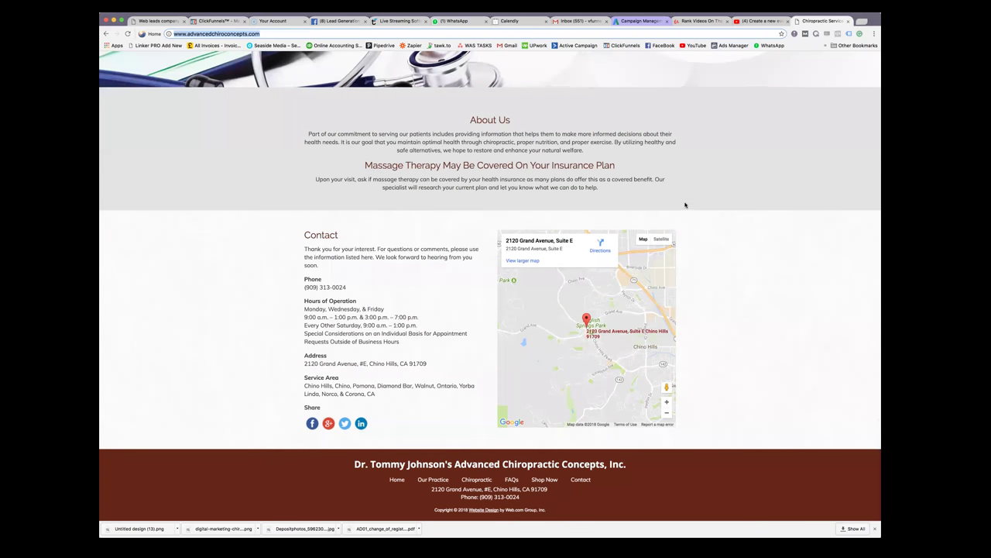
scroll(685, 204, "up", 1)
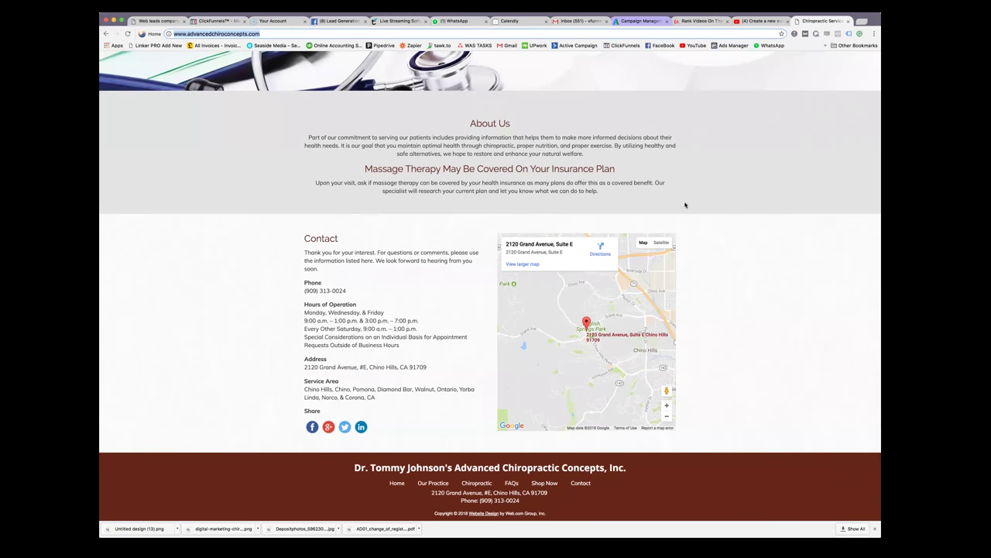
scroll(684, 205, "up", 3)
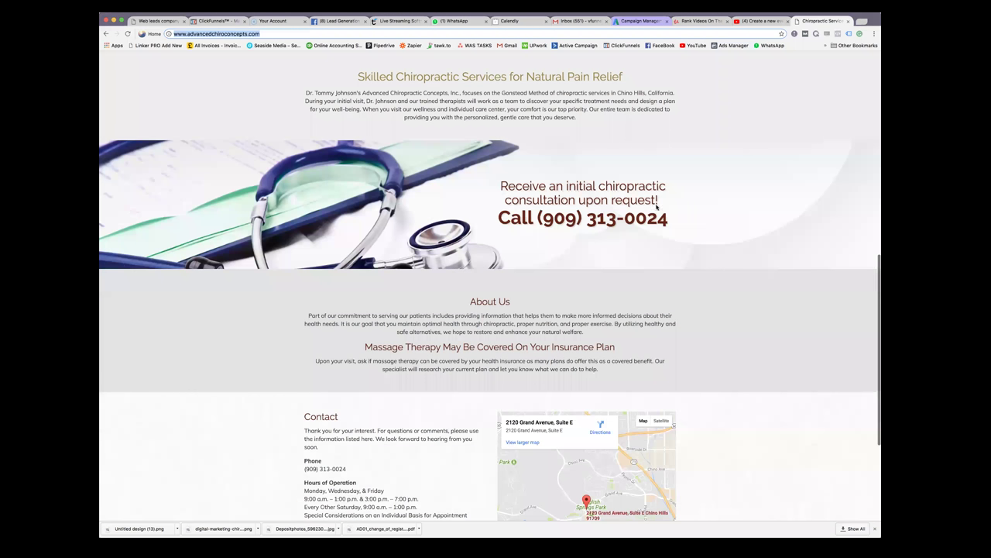
scroll(656, 206, "up", 15)
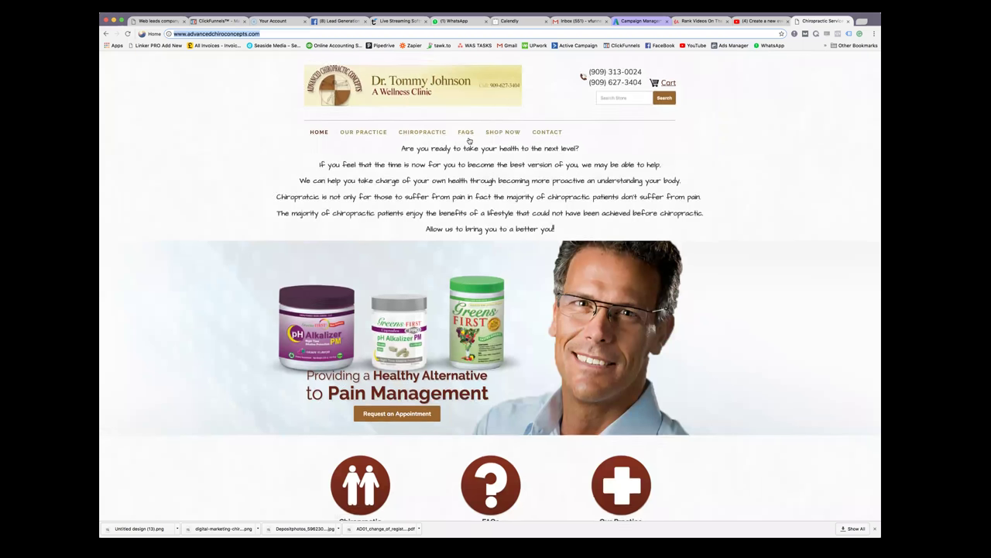
left_click(422, 133)
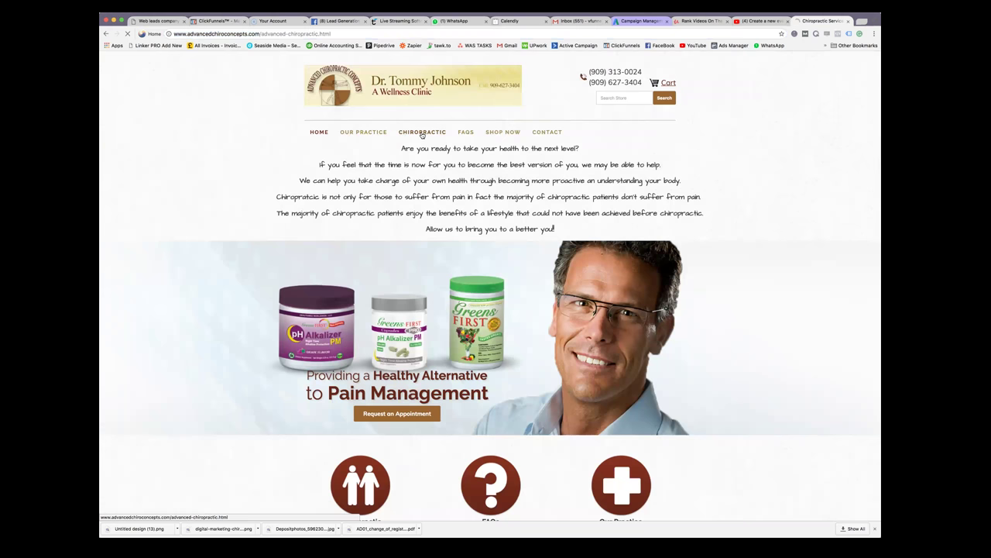
left_click(339, 33)
left_click_drag(341, 34, 168, 31)
left_click_drag(260, 34, 174, 34)
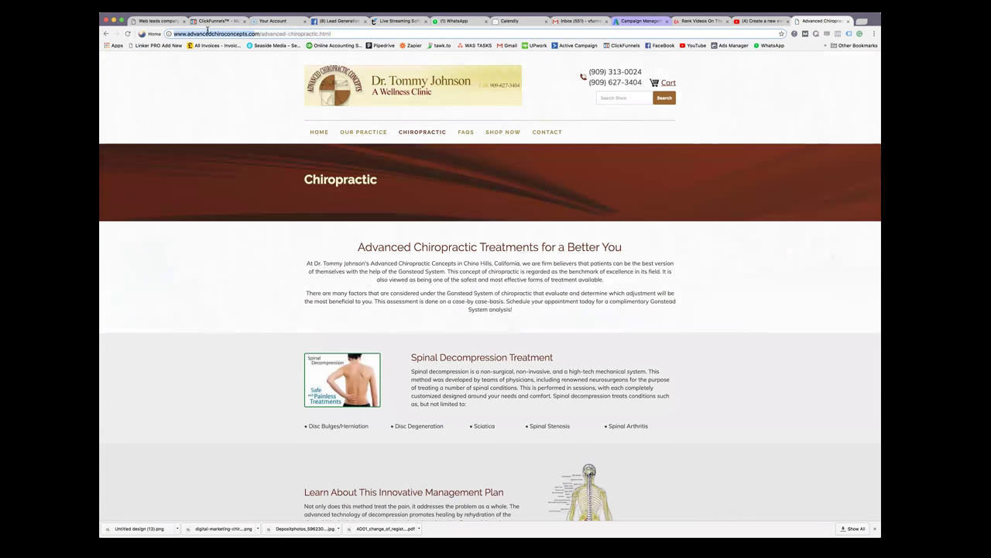
left_click_drag(258, 34, 177, 32)
left_click_drag(263, 34, 335, 34)
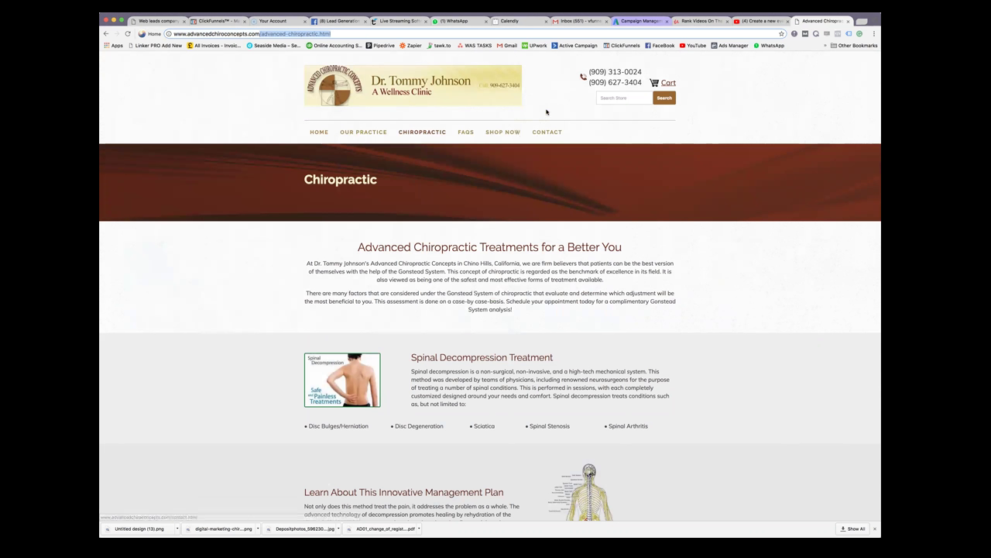
left_click(764, 23)
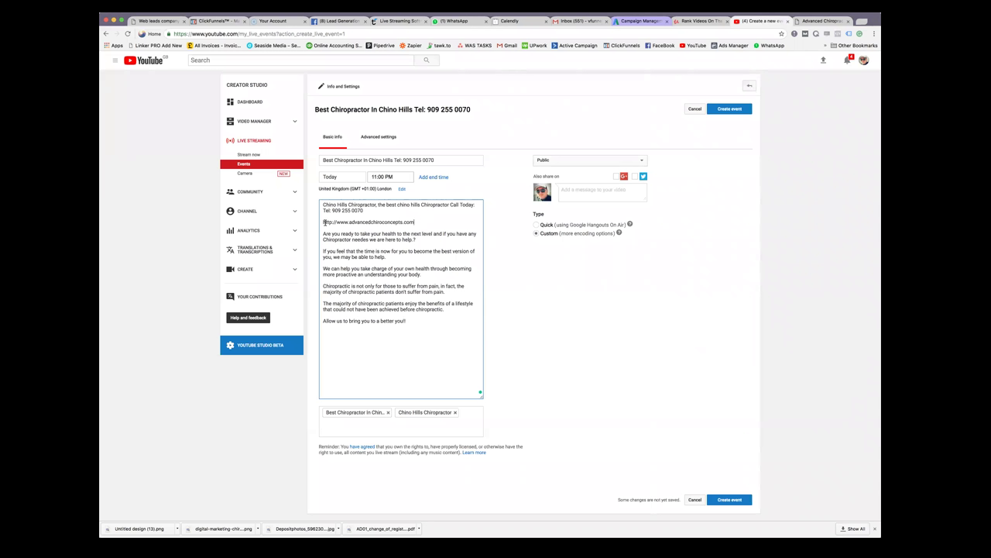
Reselect the Udemy template text and place the description caret after the site address
key("super+a")
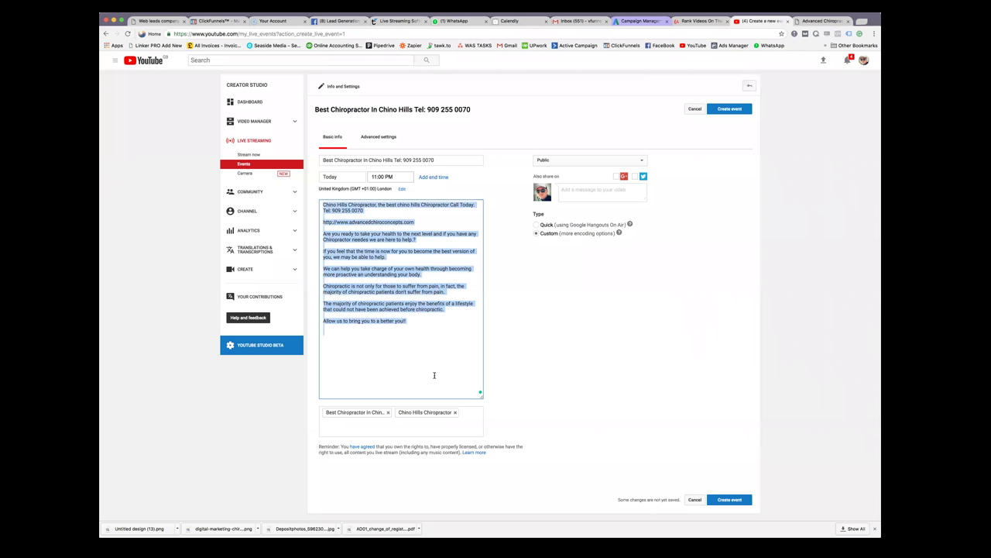
left_click(712, 22)
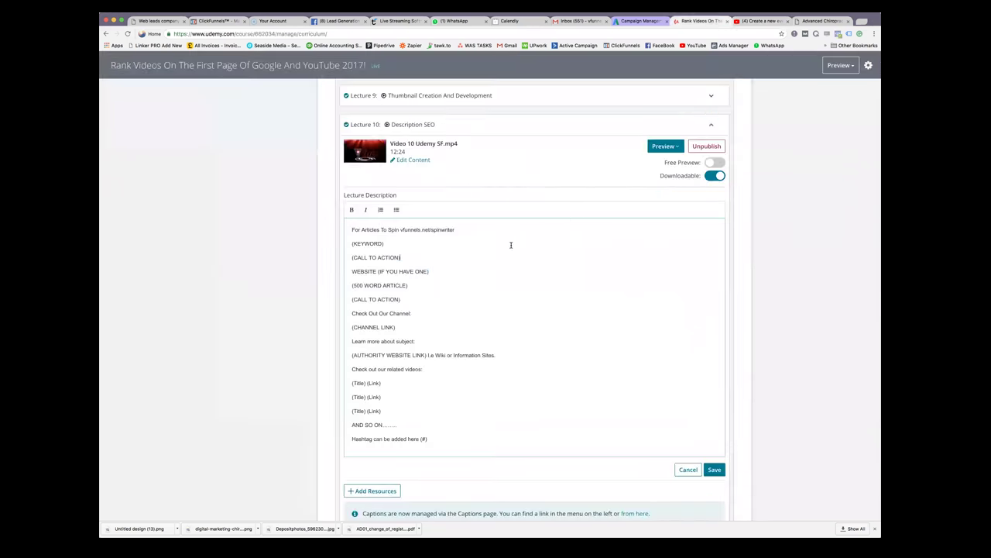
left_click_drag(350, 243, 446, 440)
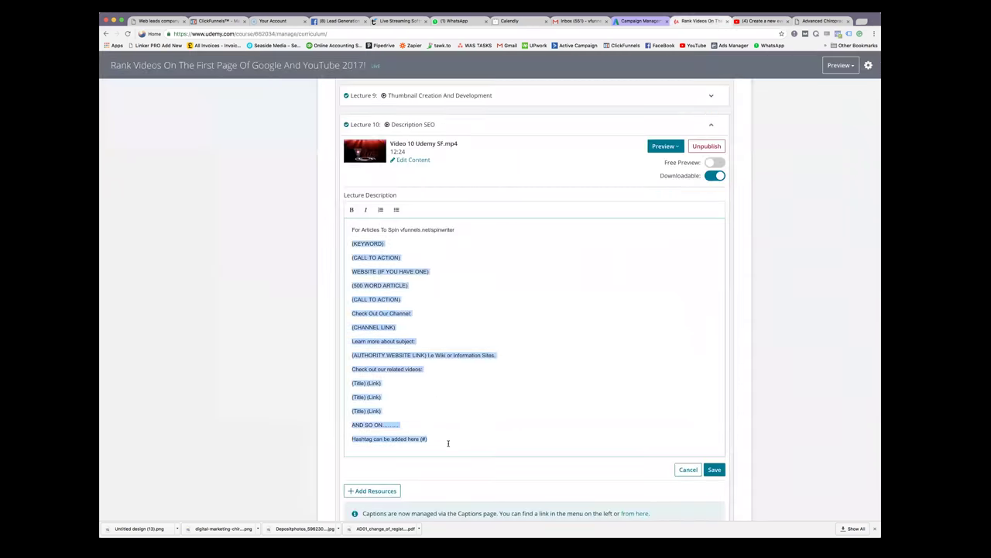
key("ctrl+Tab")
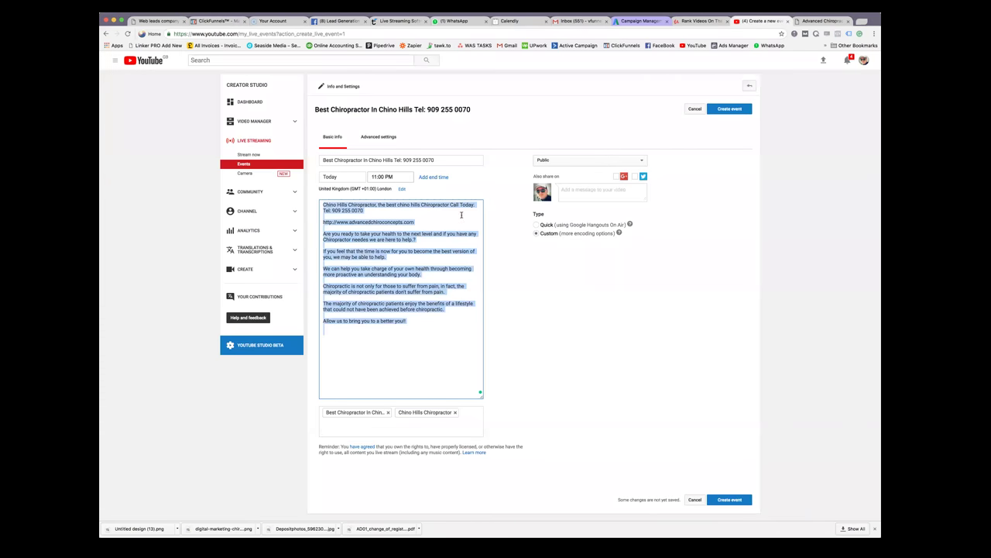
left_click(435, 220)
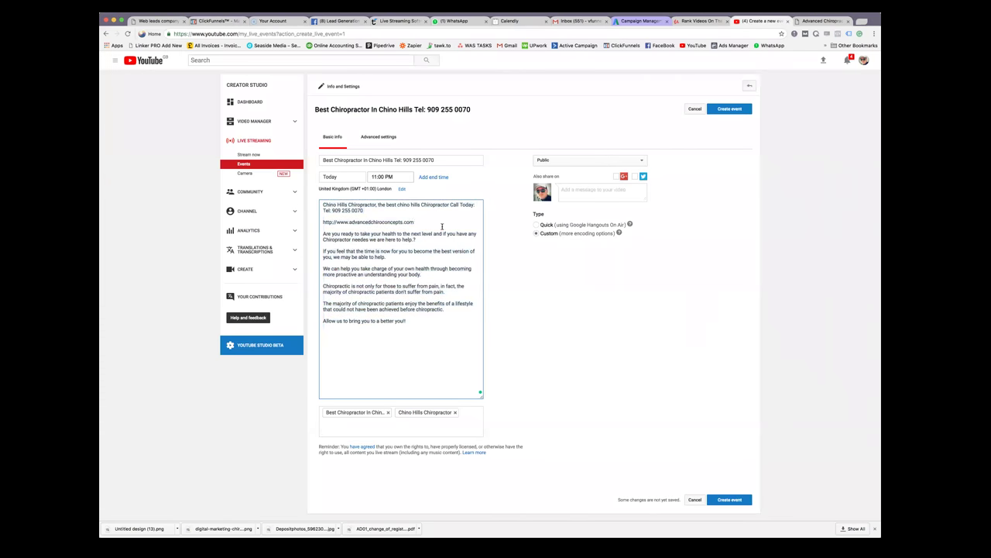
left_click(825, 22)
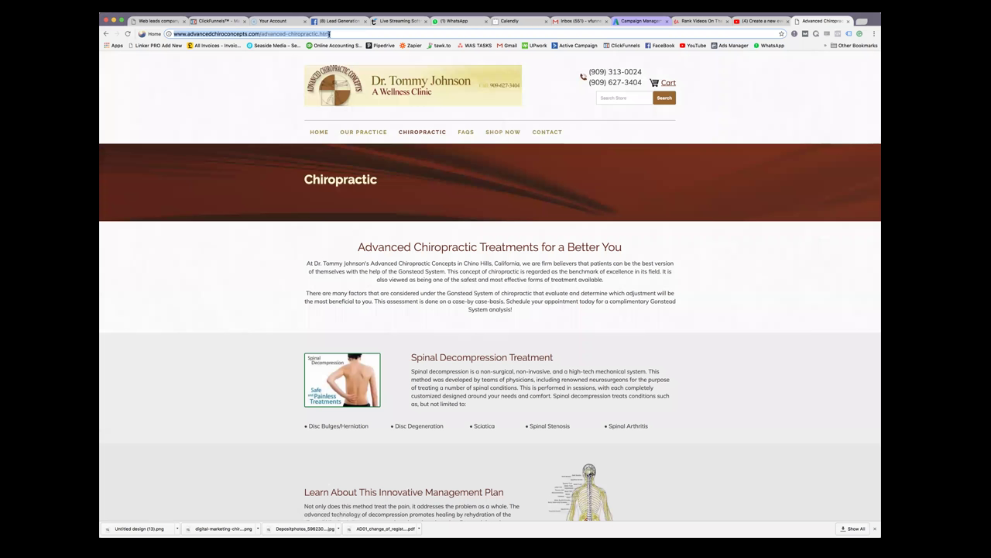
Select the advanced-chiropractic part of the clinic page's address
left_click(328, 34)
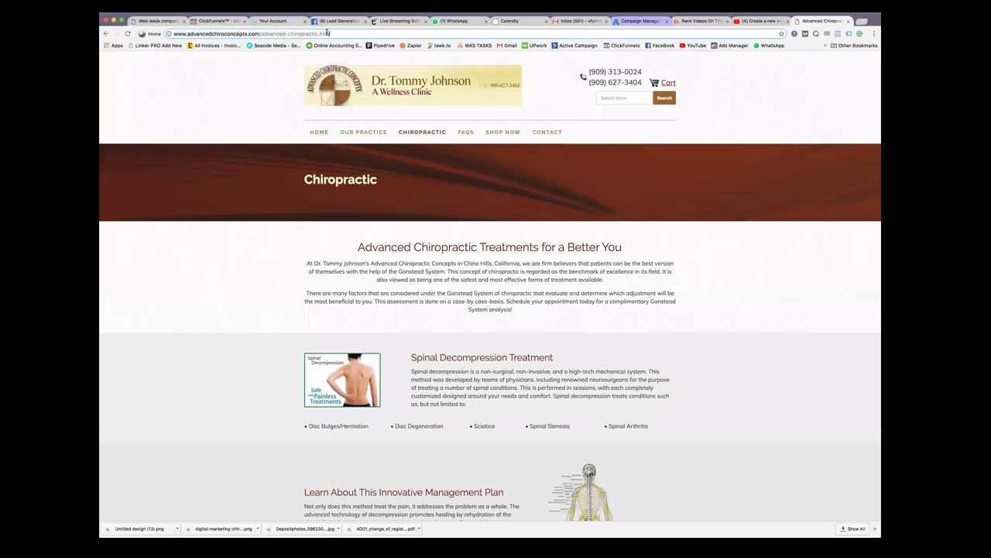
left_click_drag(331, 33, 261, 34)
left_click(323, 34)
left_click_drag(318, 34, 260, 34)
left_click(756, 21)
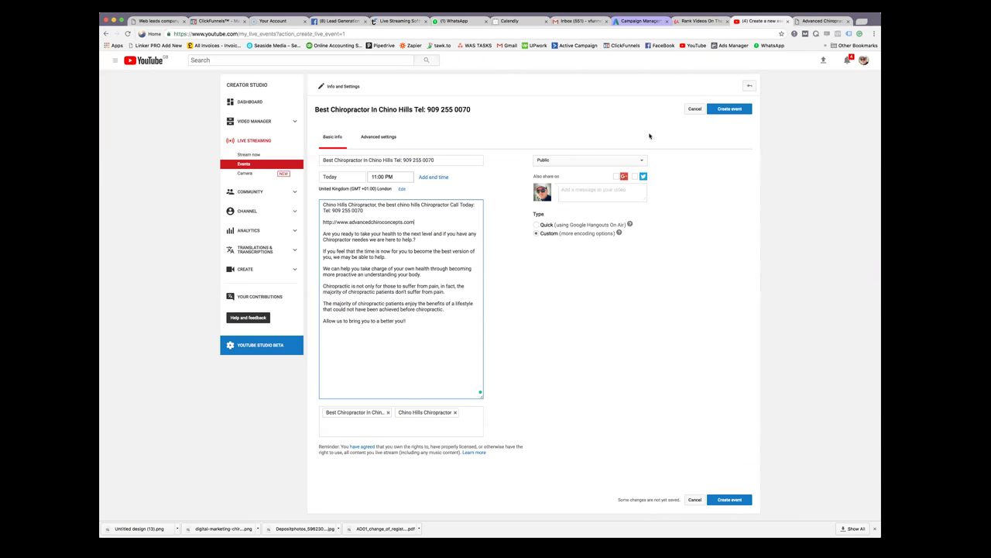
Step back through the clinic site's pages to the chiropractor chino hills search results
key("ctrl+shift+Tab")
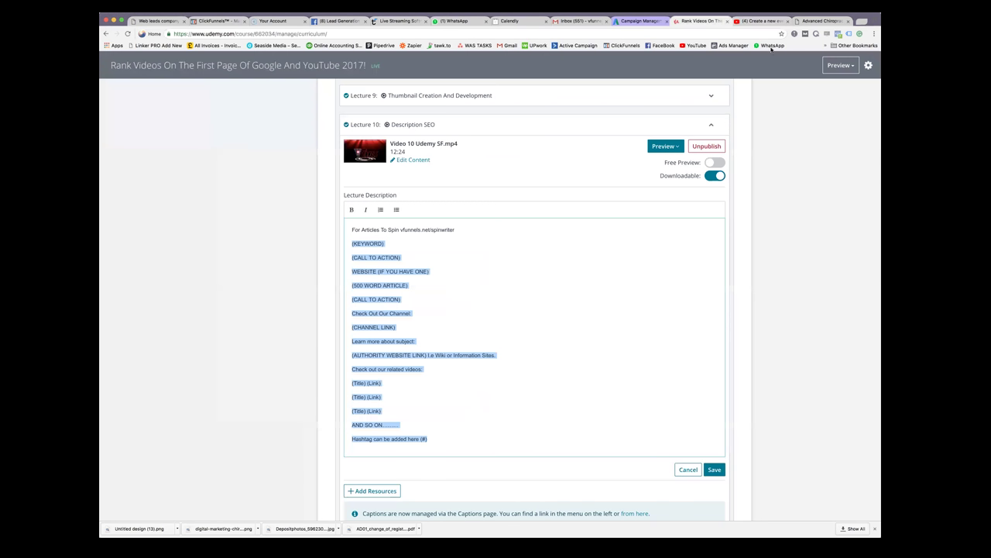
left_click(824, 22)
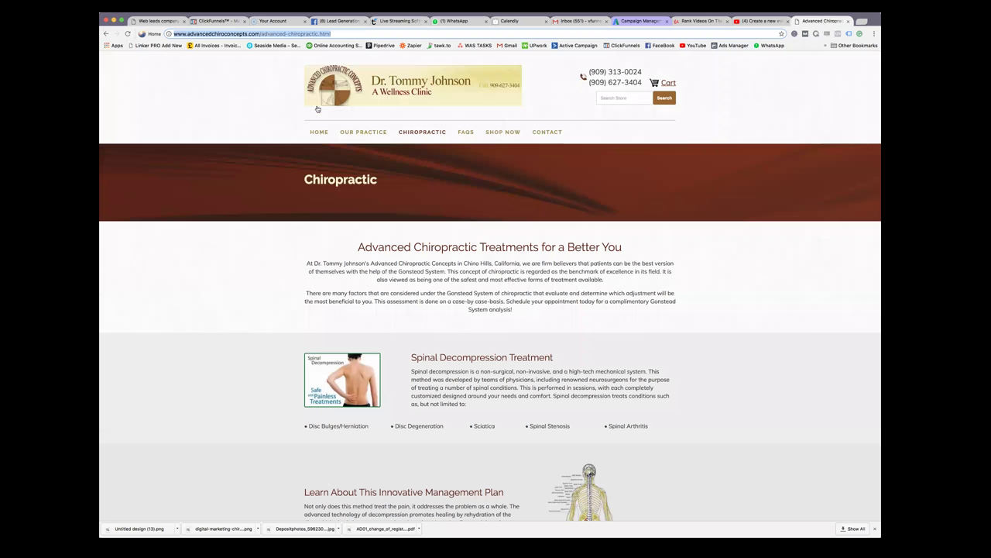
left_click(318, 132)
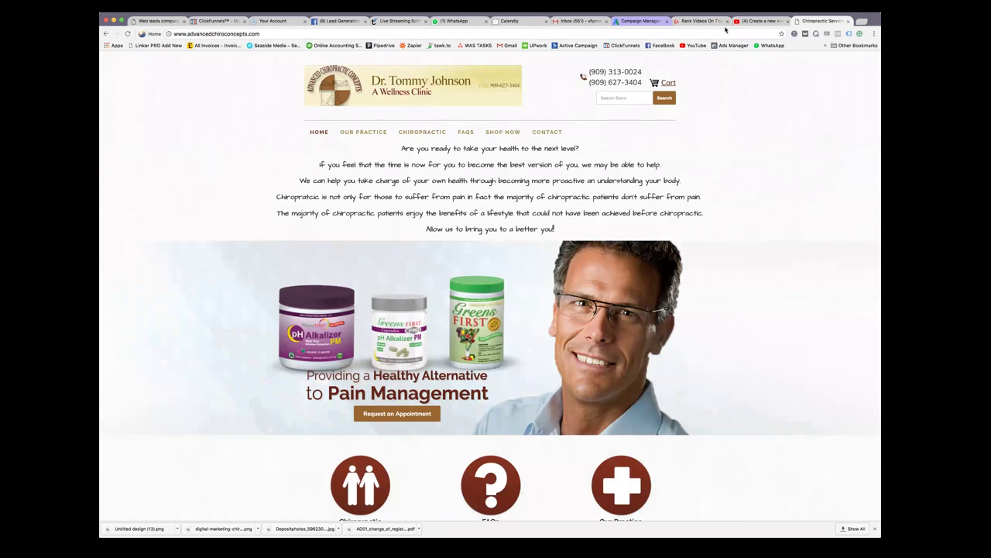
left_click(697, 22)
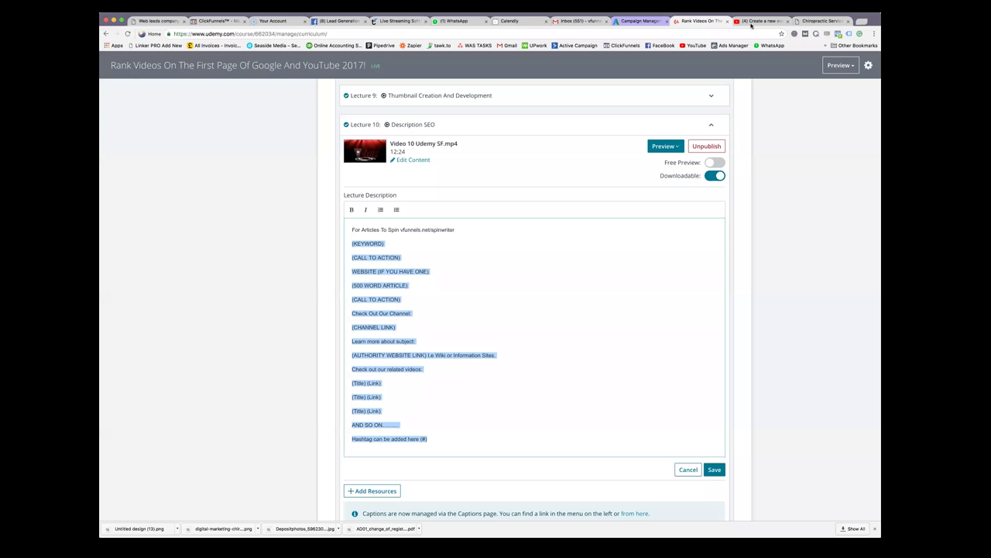
left_click(824, 21)
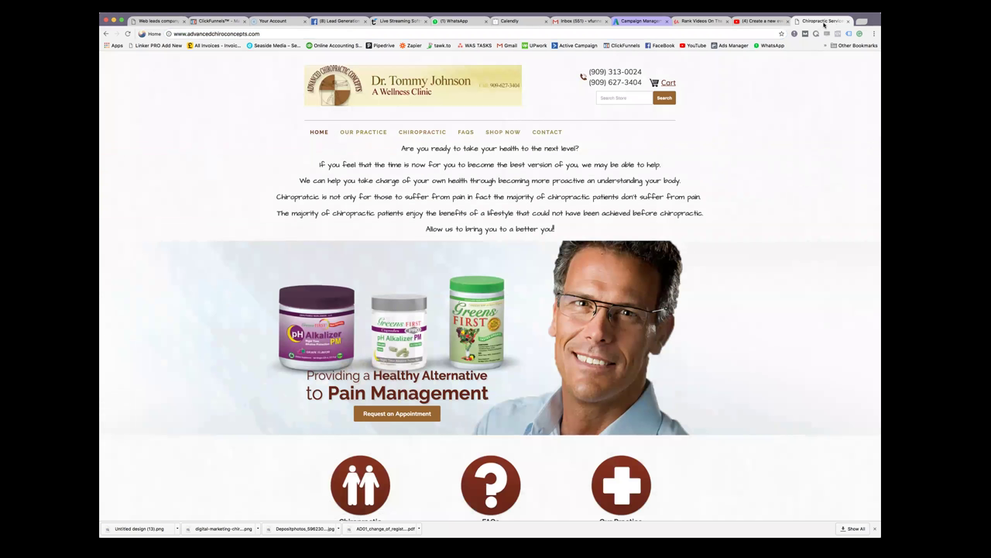
left_click(106, 33)
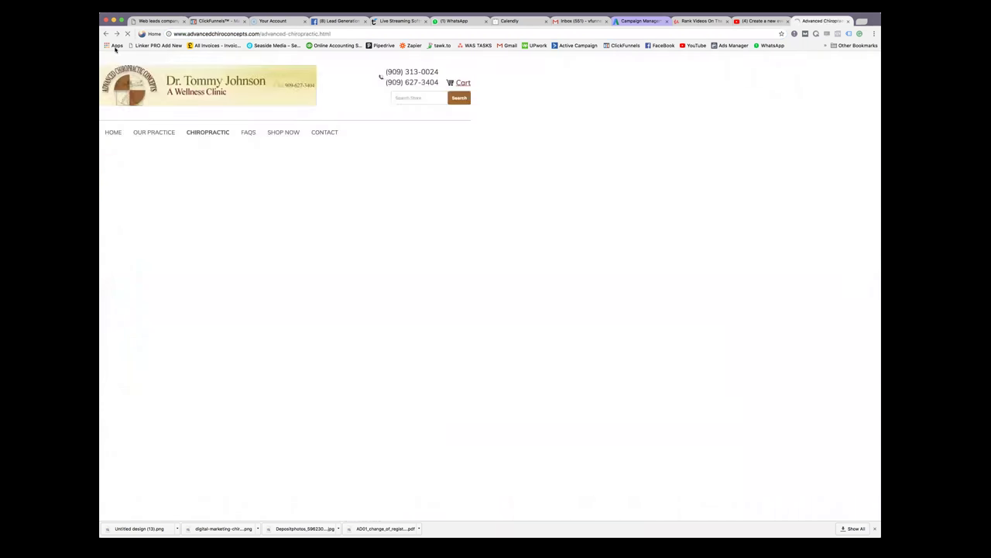
left_click(106, 33)
left_click(106, 33)
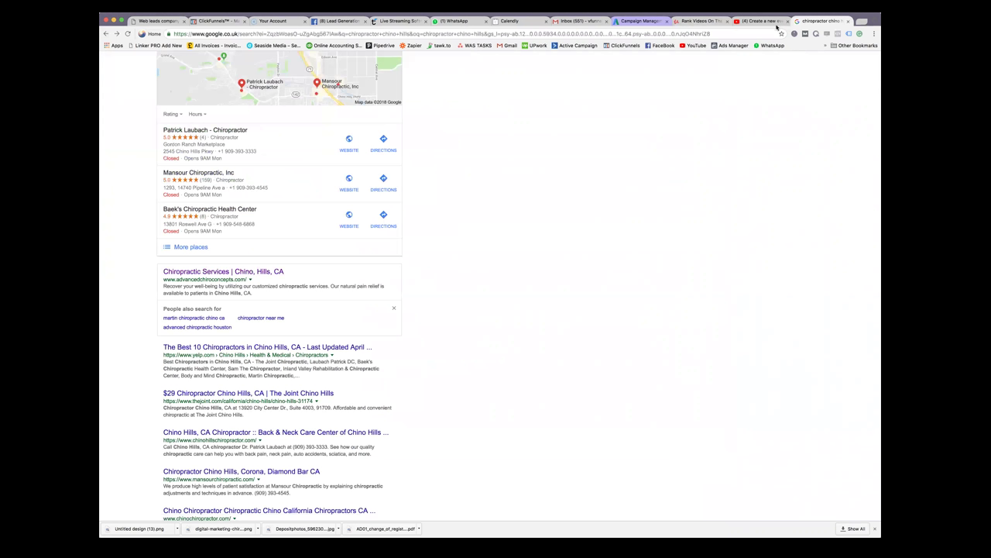
Clear the Udemy template selection, recheck the YouTube form, and show the top of the Google results
left_click(767, 21)
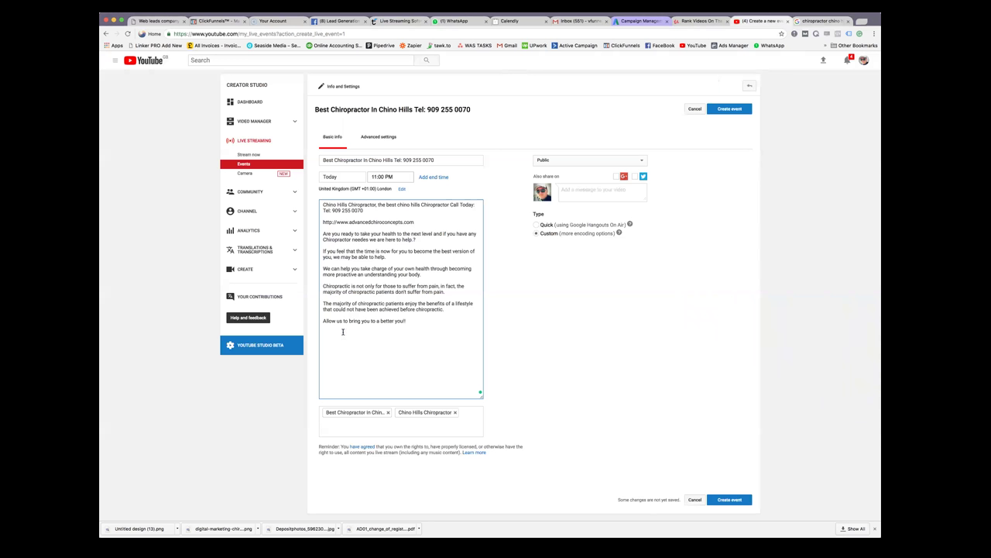
left_click(720, 23)
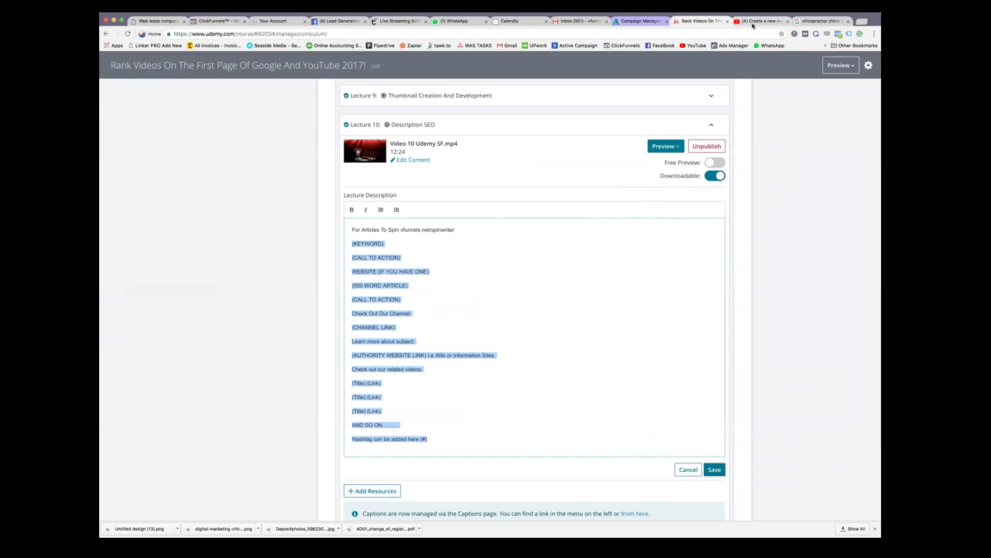
left_click(534, 325)
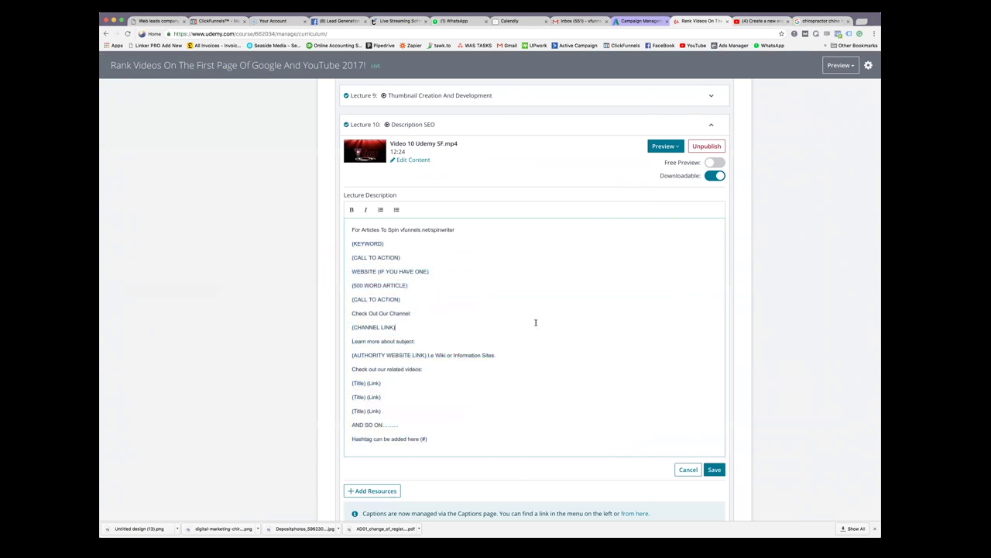
scroll(387, 292, "down", 1)
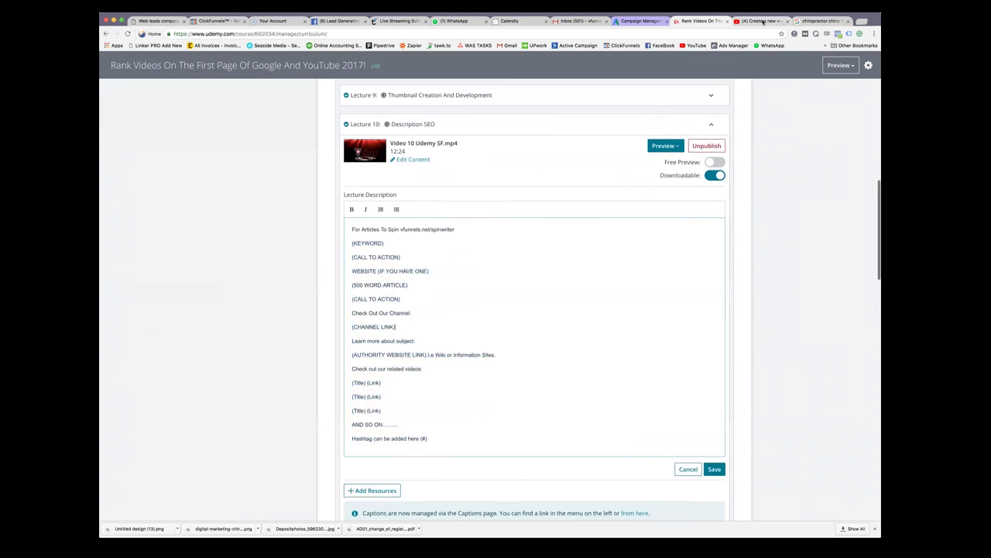
left_click(763, 21)
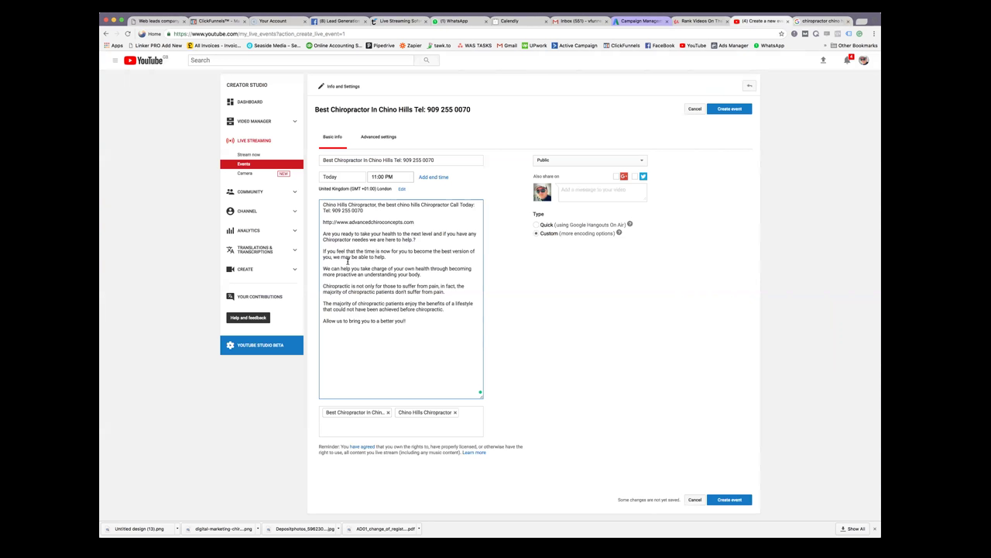
left_click(716, 23)
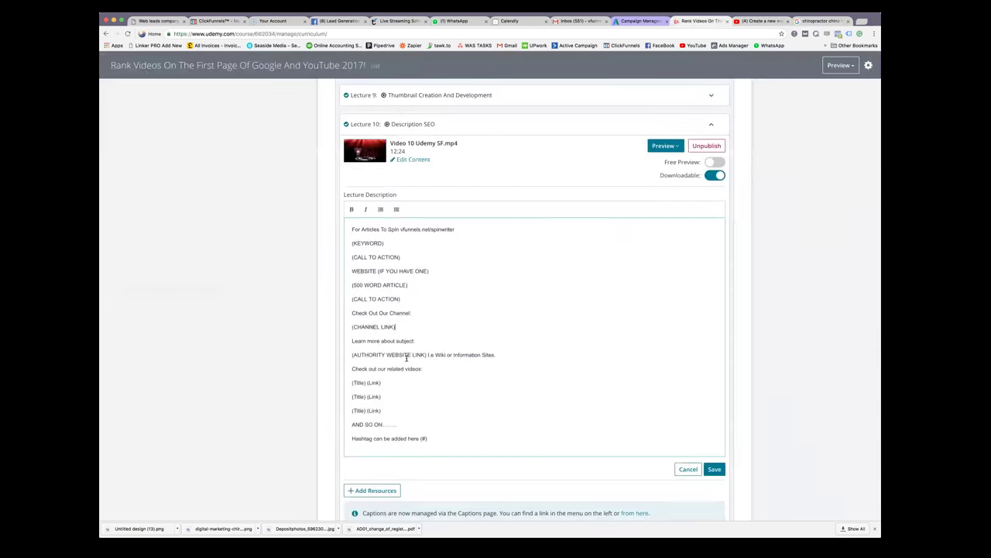
left_click(762, 21)
left_click(823, 21)
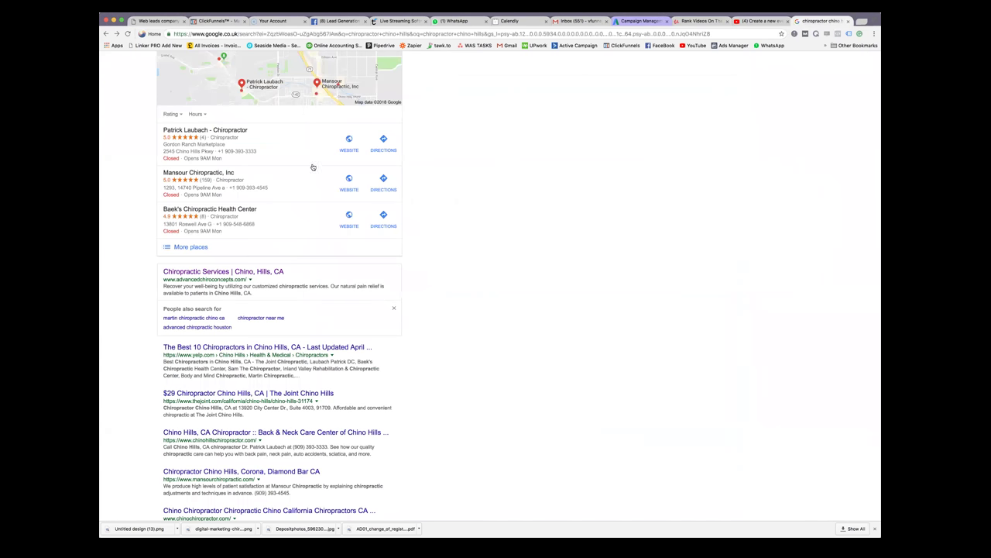
scroll(312, 166, "up", 5)
Search 'chiropractor chino hills wiki' and open the Chino Hills, California Wikipedia article
left_click(233, 67)
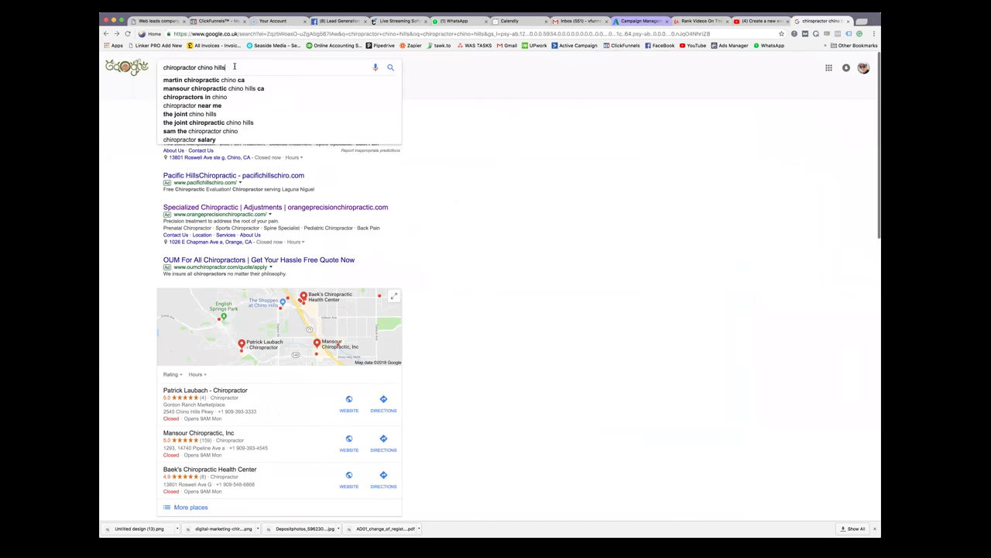
type("wiki")
key("Return")
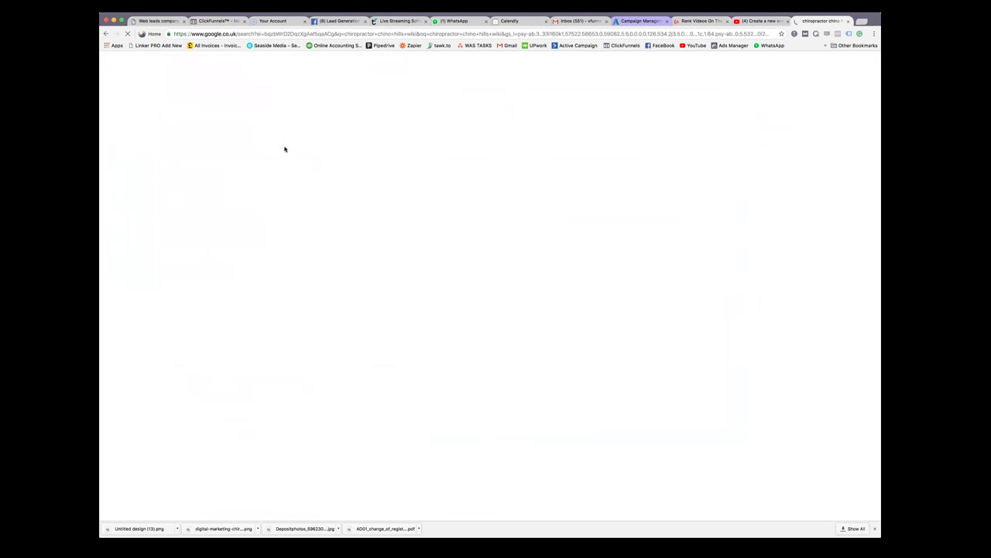
left_click(232, 219)
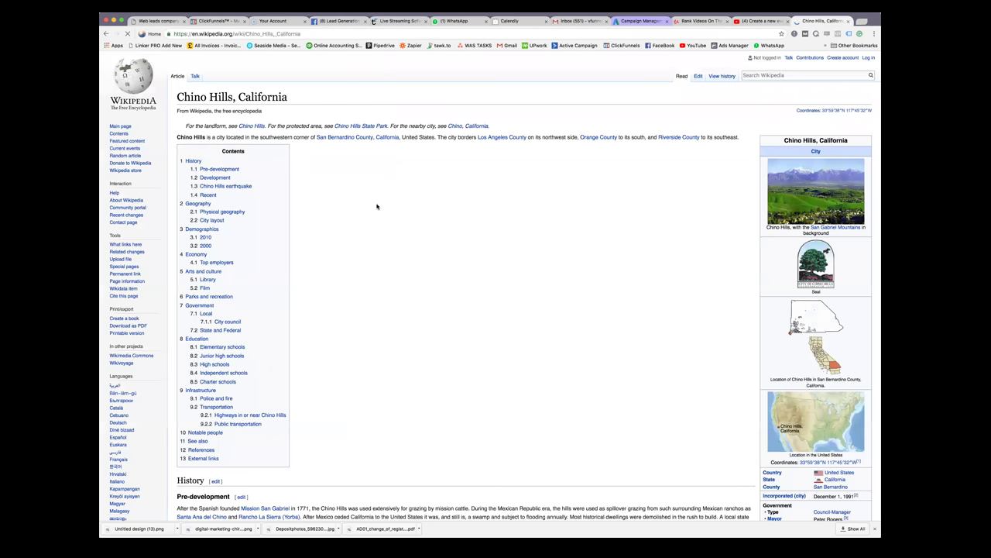
Copy the Wikipedia article's web address and return to the YouTube event form
left_click(240, 34)
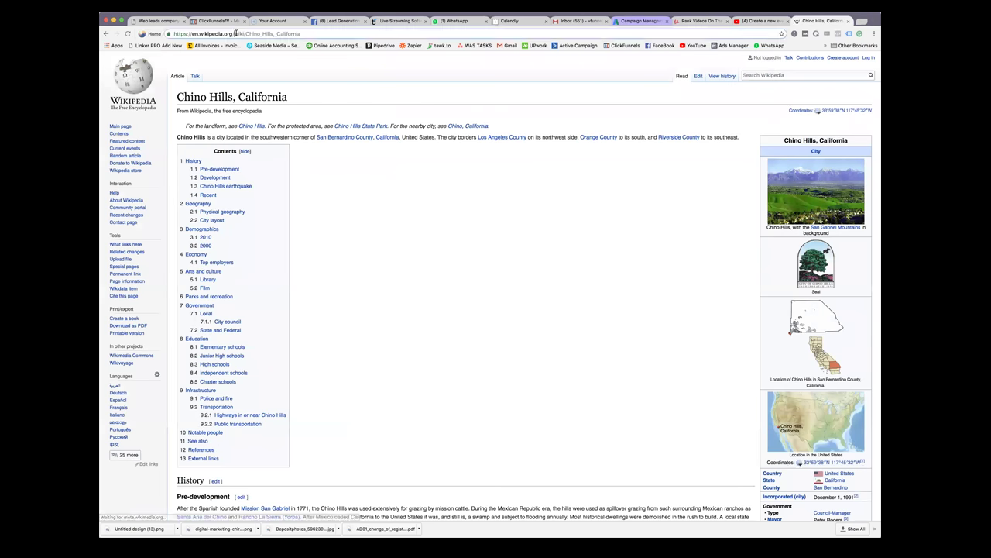
right_click(243, 35)
left_click(249, 44)
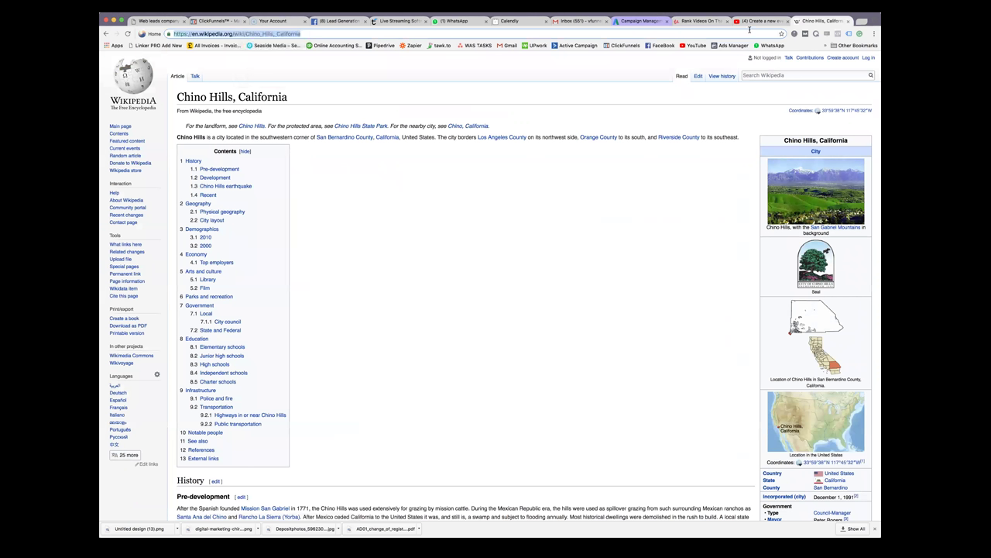
left_click(763, 21)
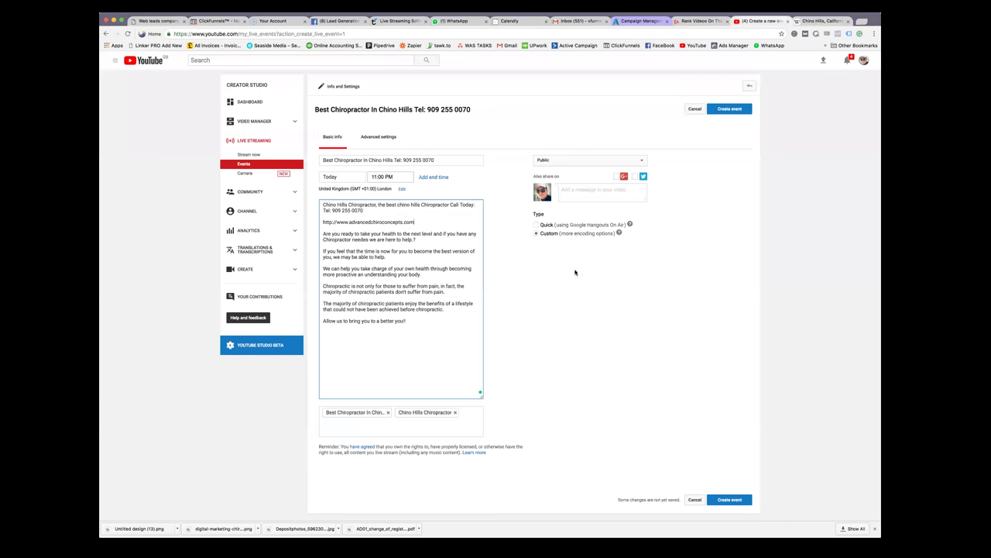
Add a 'Wiki:' line with the Chino Hills Wikipedia link to the event description
key("Return")
type("Wiki:")
key("super+v")
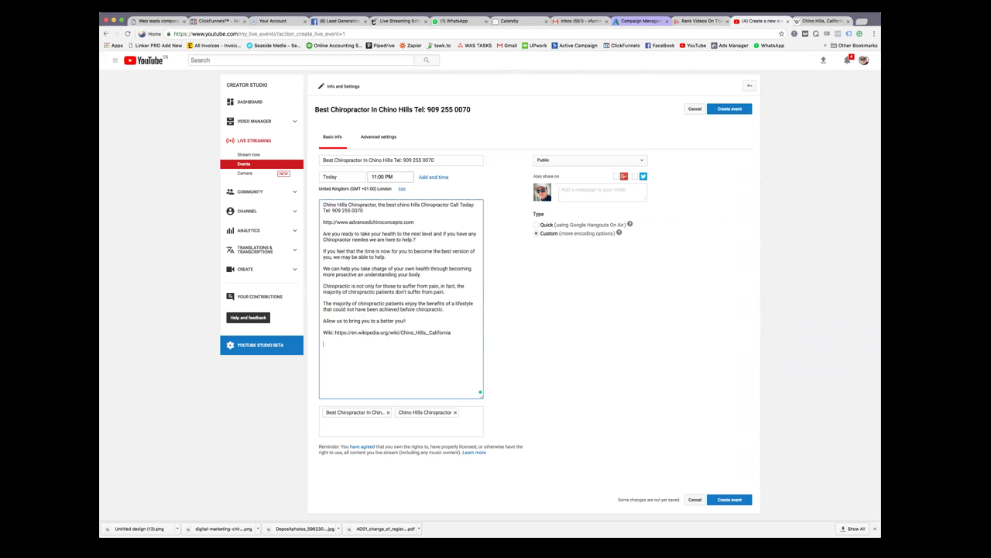
left_click(818, 24)
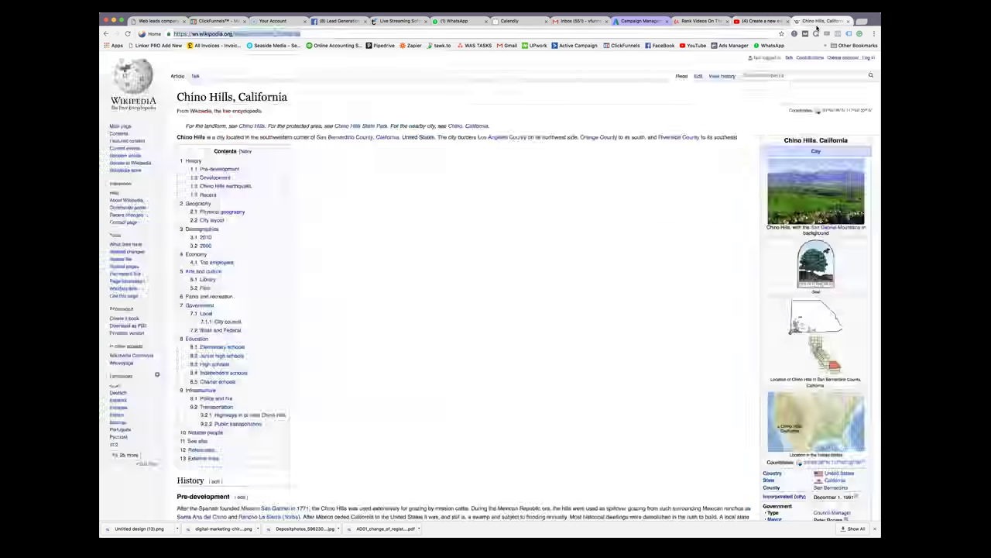
Replace the Google search with 'weather in chino hills' and run it
left_click(107, 34)
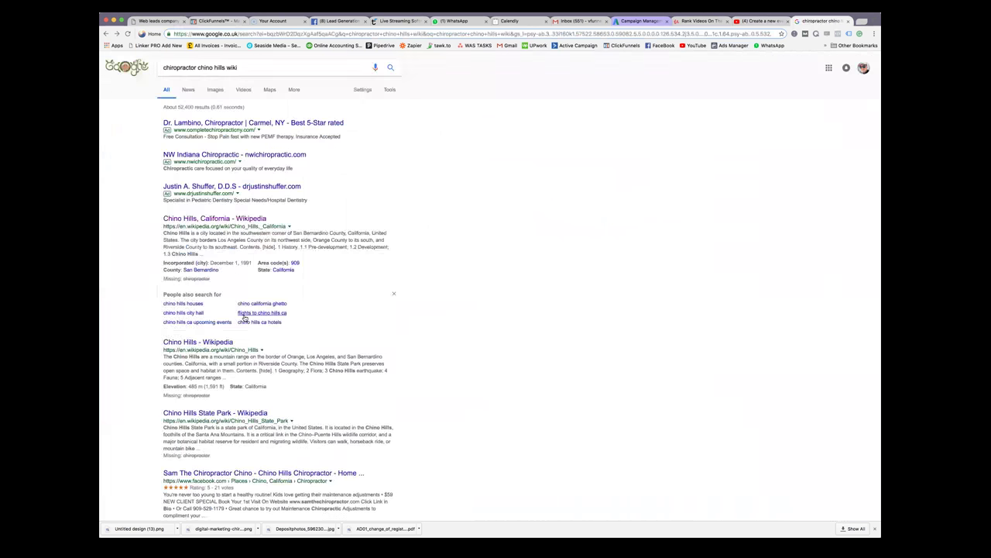
scroll(250, 355, "down", 1)
scroll(263, 232, "up", 1)
left_click(177, 68)
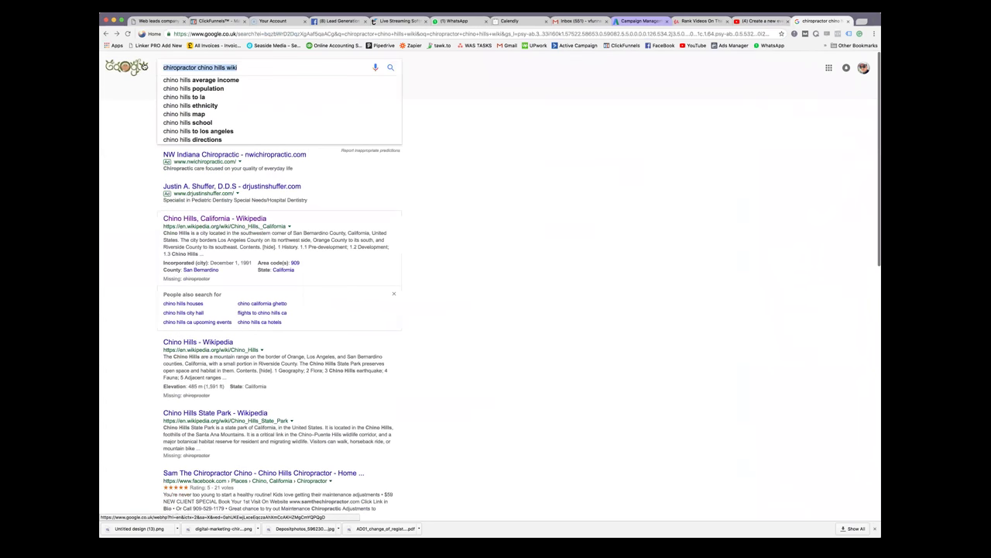
type("wathwr")
key("BackSpace")
key("BackSpace")
key("BackSpace")
key("BackSpace")
key("BackSpace")
key("BackSpace")
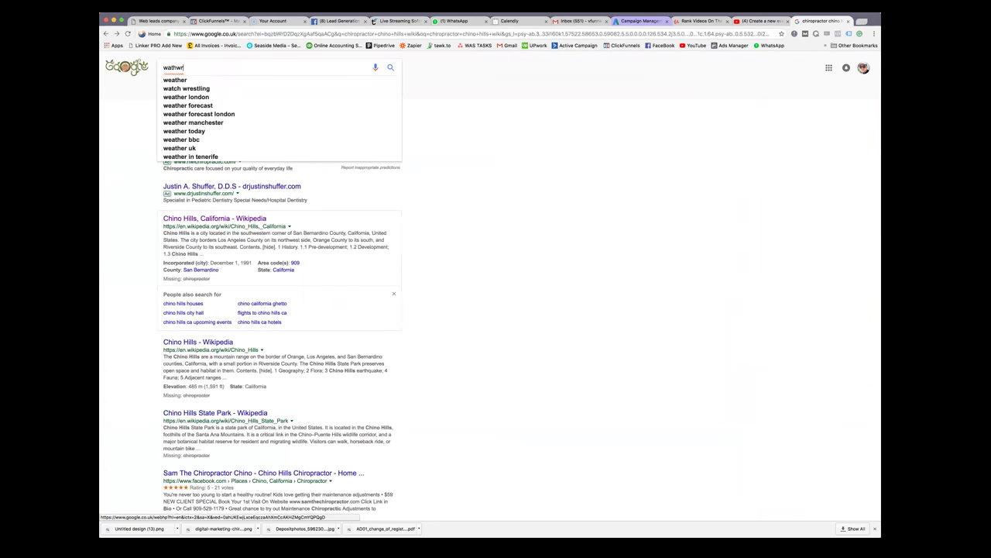
type("w")
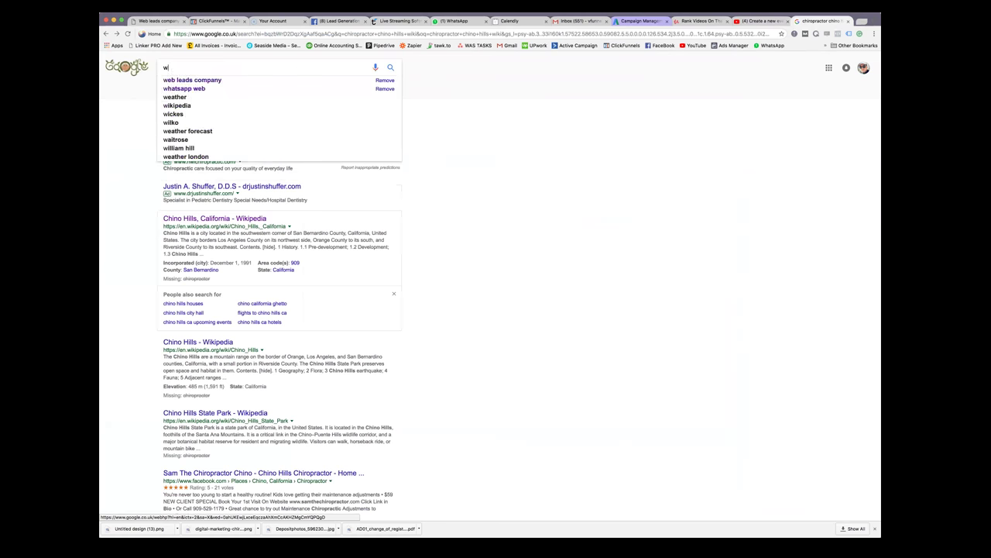
type("aether i")
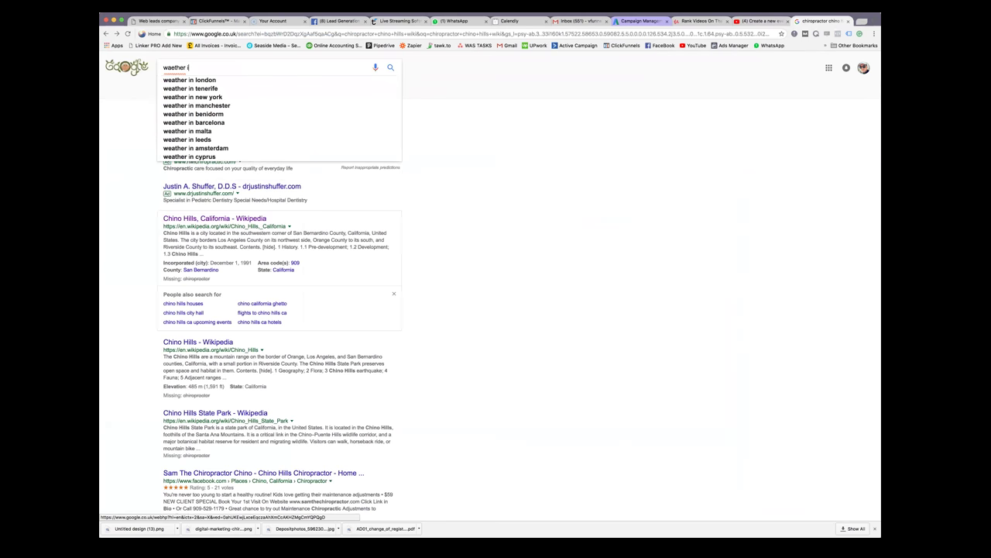
type("n chion hills")
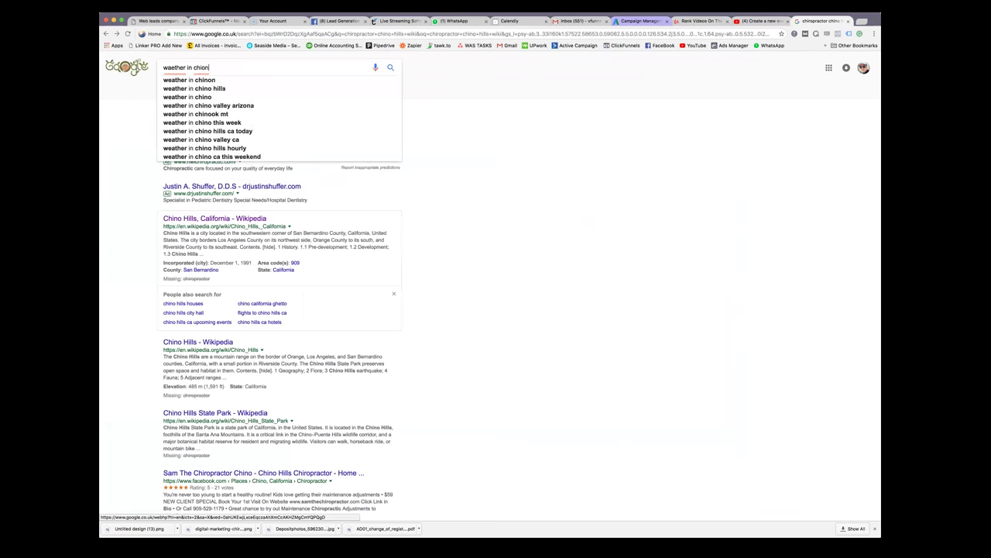
key("Return")
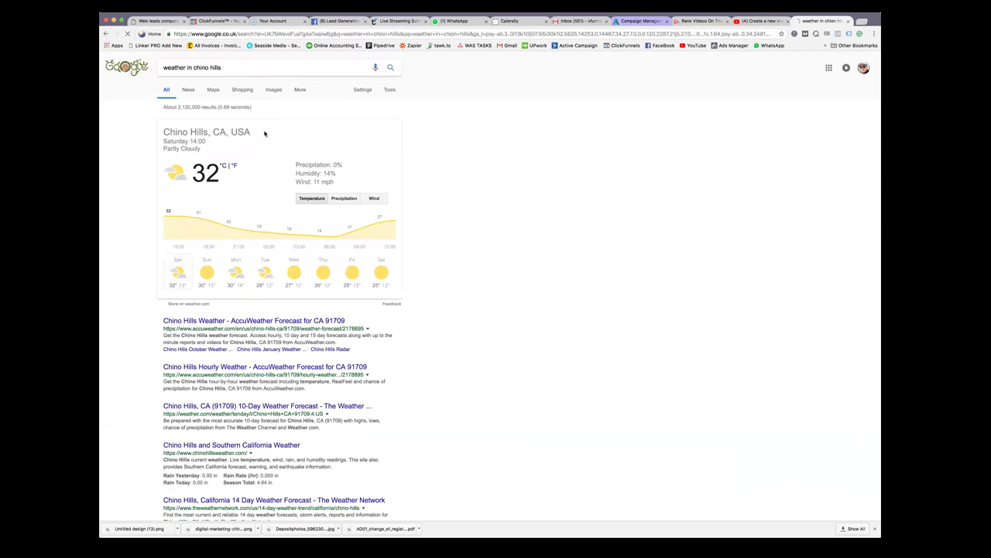
Copy the link address of the AccuWeather Chino Hills forecast result
left_click(287, 321)
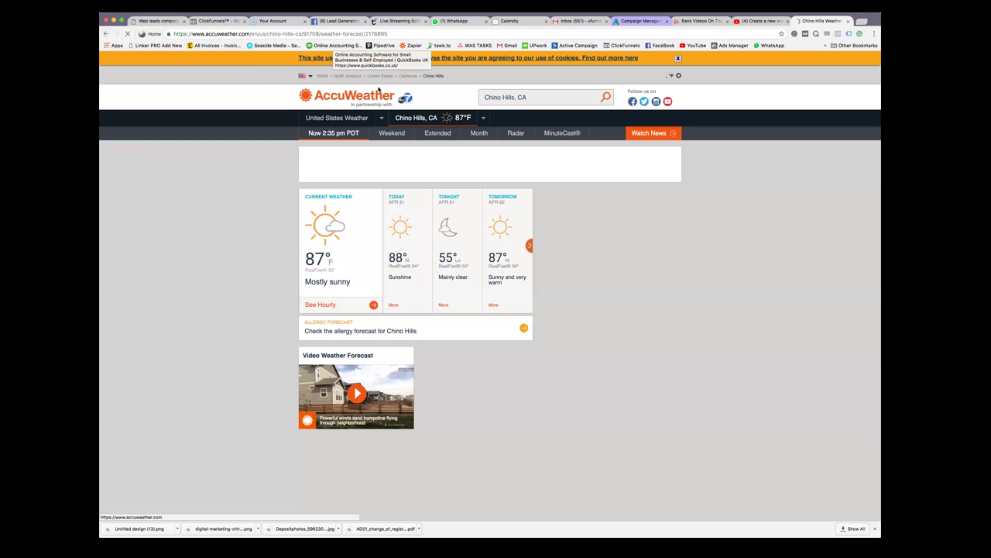
key("super+bracketleft")
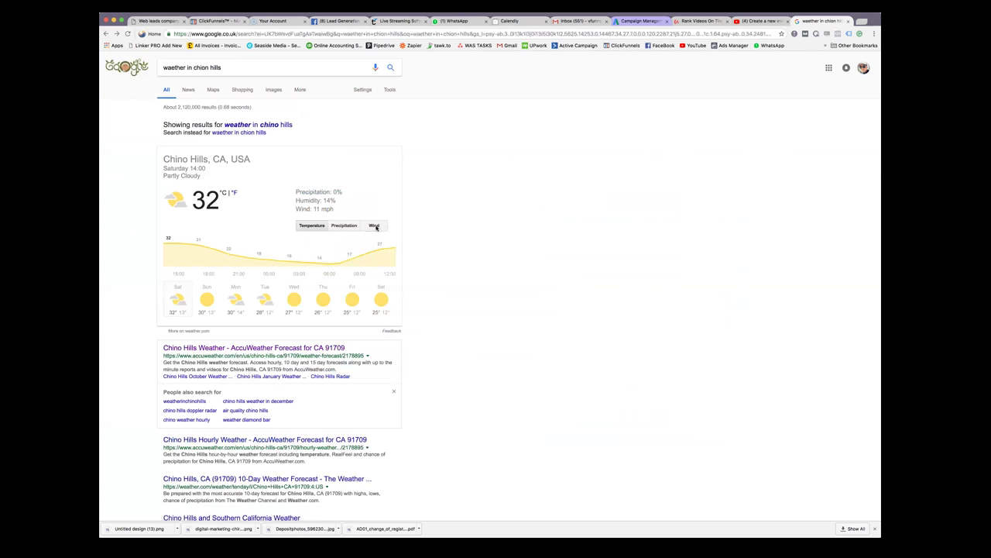
left_click(263, 126)
right_click(270, 320)
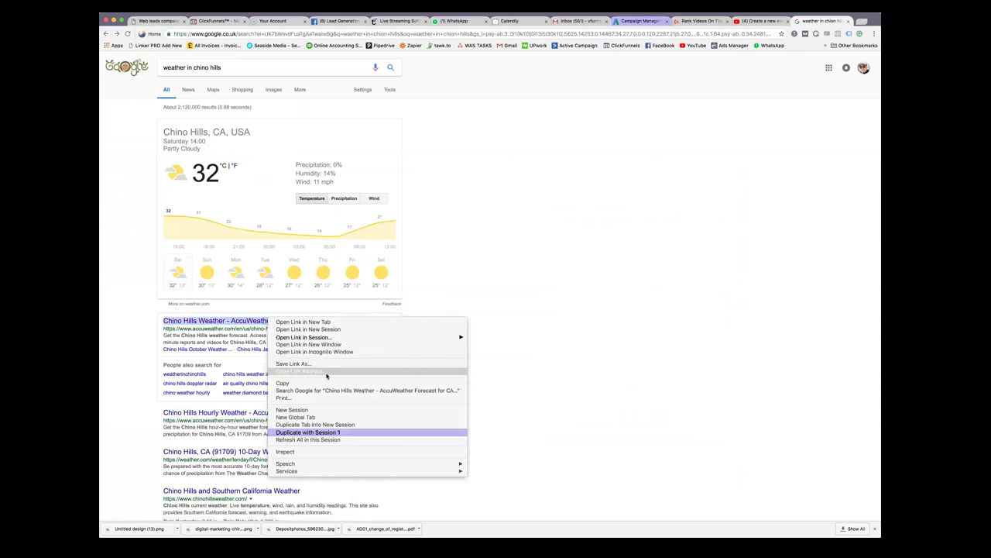
left_click(264, 271)
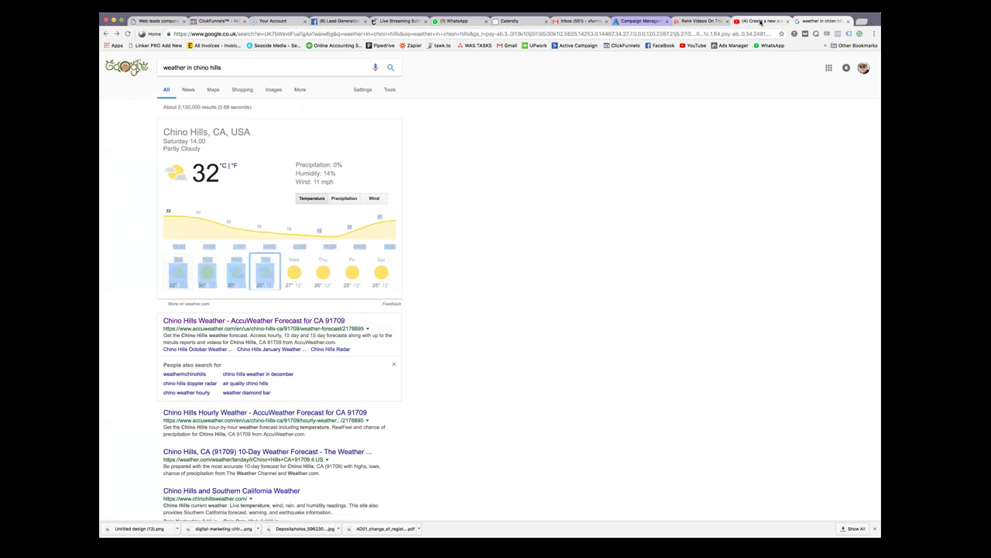
left_click(762, 21)
Paste the AccuWeather link into the description, directly under the Wiki line
right_click(353, 346)
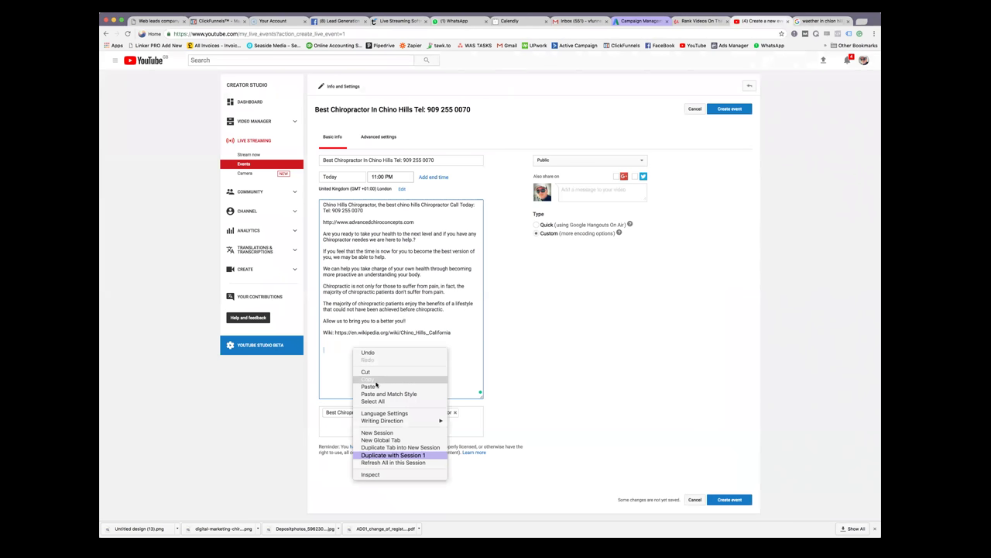
left_click(380, 387)
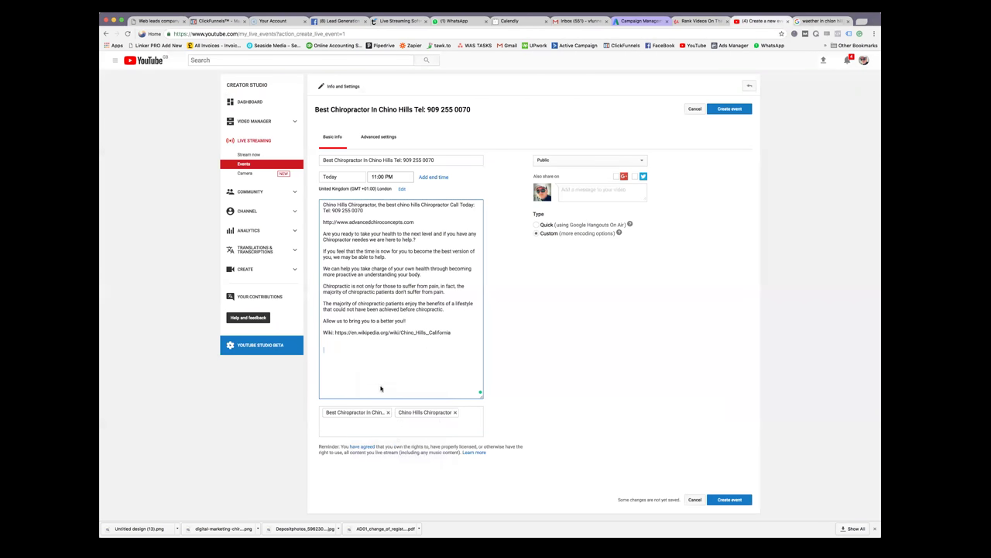
left_click(321, 351)
key("Return")
key("Return")
key("BackSpace")
key("BackSpace")
key("BackSpace")
type("mn")
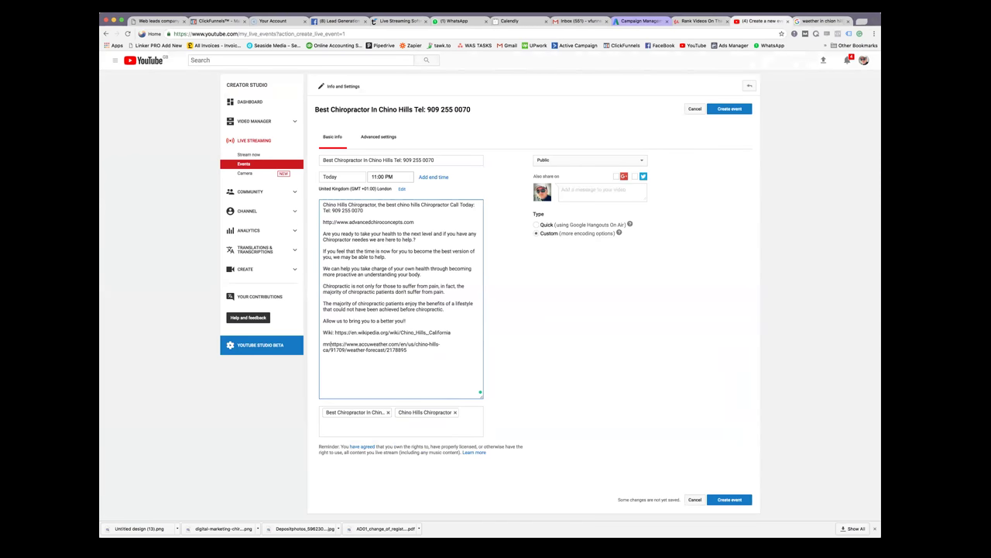
key("BackSpace")
key("BackSpace")
key("BackSpace")
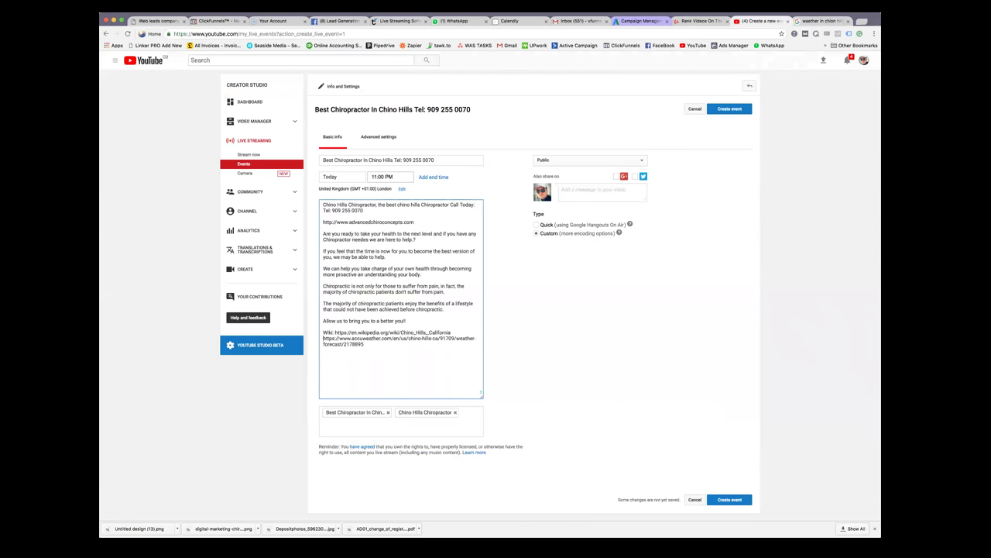
Put 'Great weather' before the AccuWeather link, fixing the spelling of 'weather'
key("Return")
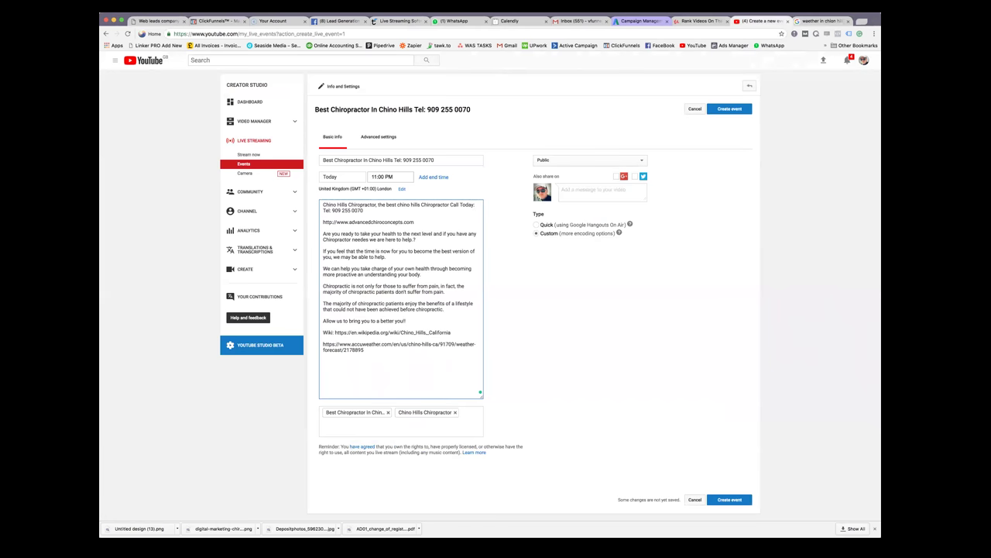
type("Great ")
type("weather")
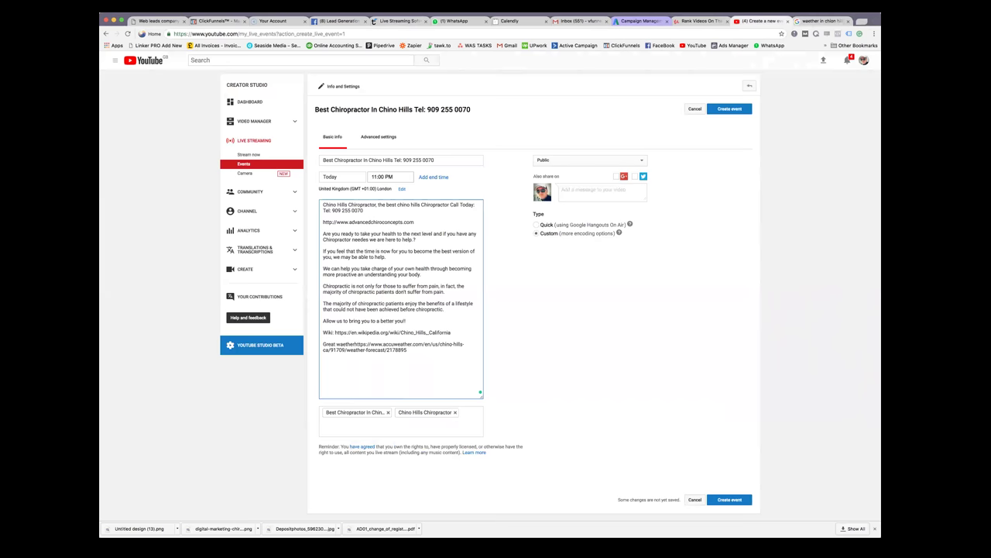
left_click(345, 344)
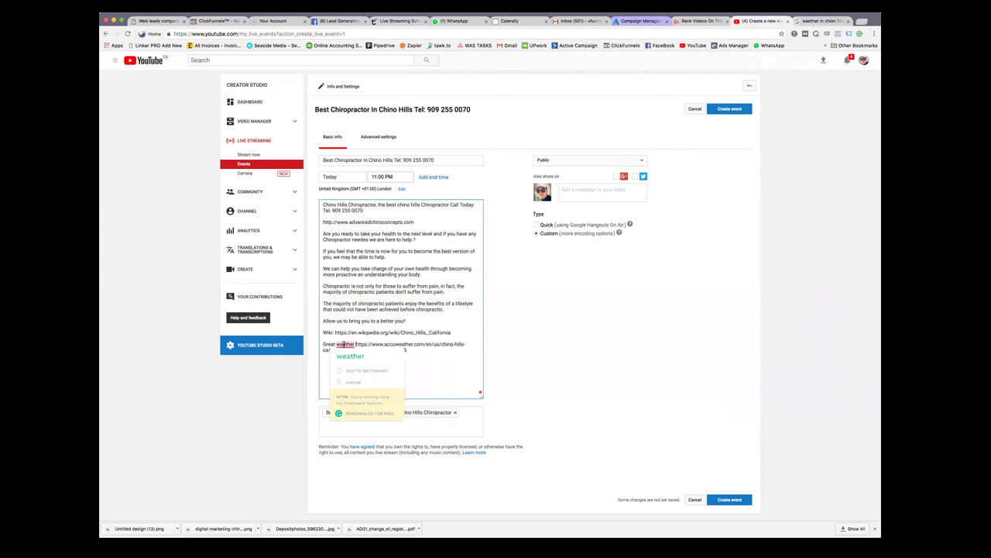
left_click(359, 354)
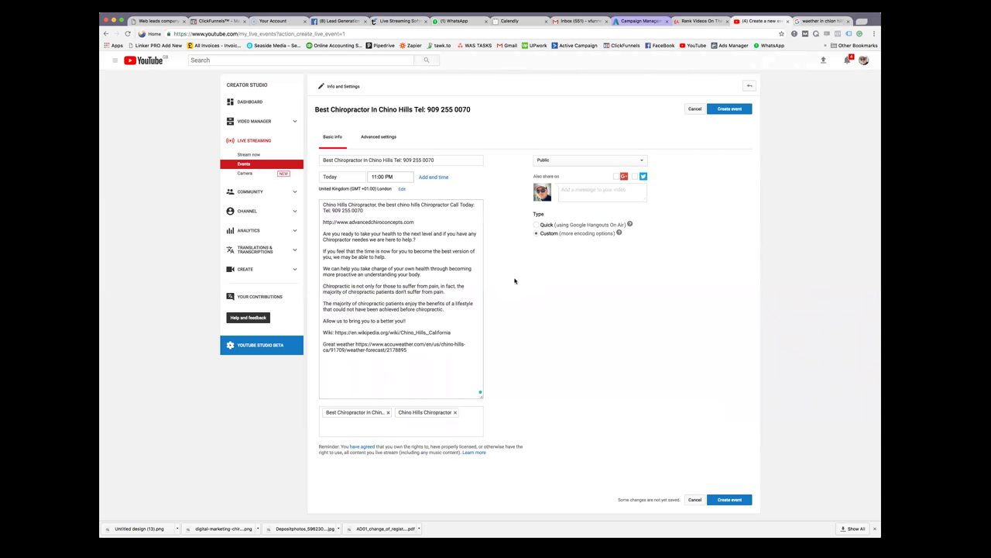
left_click(823, 23)
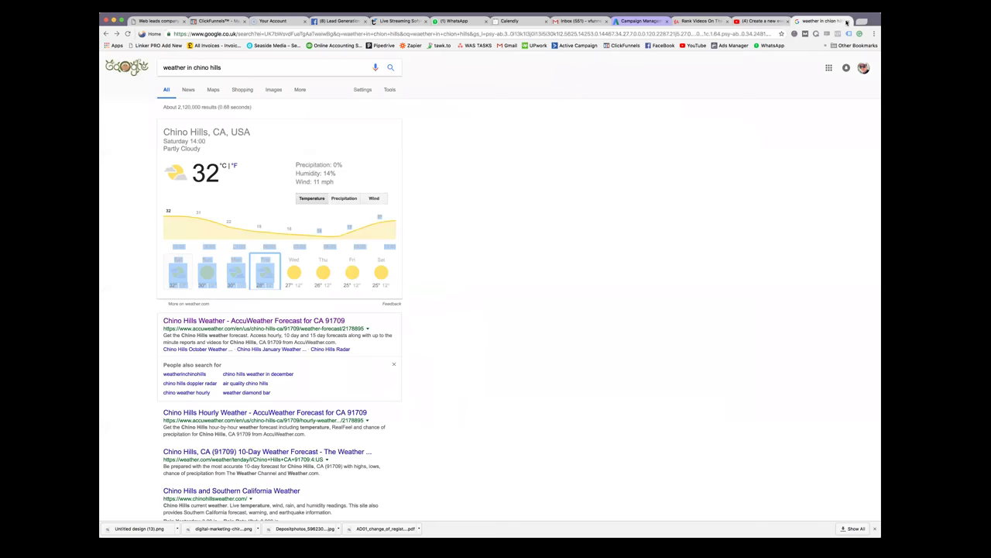
Close the weather results and review the Udemy Lecture 10 description SEO template
key("super+w")
left_click(758, 22)
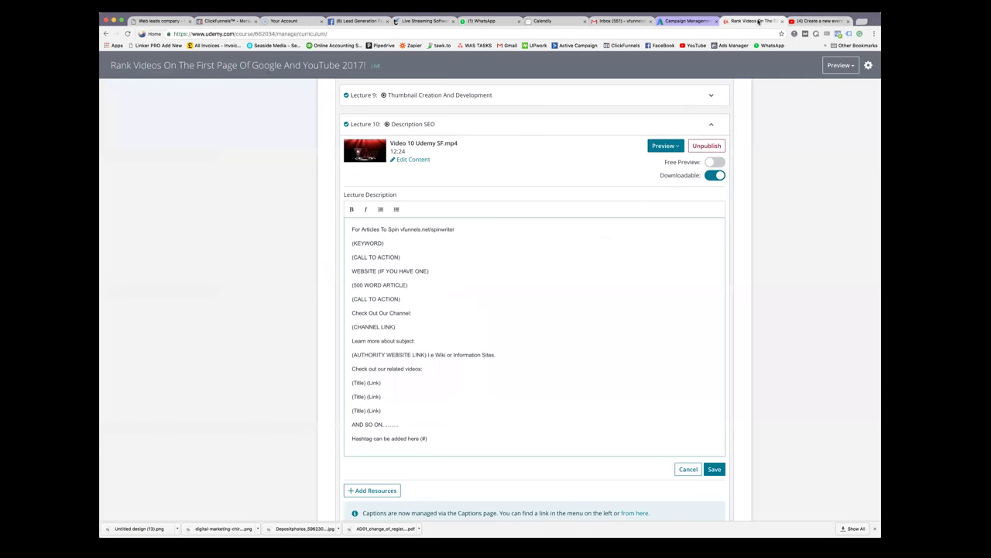
scroll(674, 227, "down", 3)
scroll(674, 226, "down", 3)
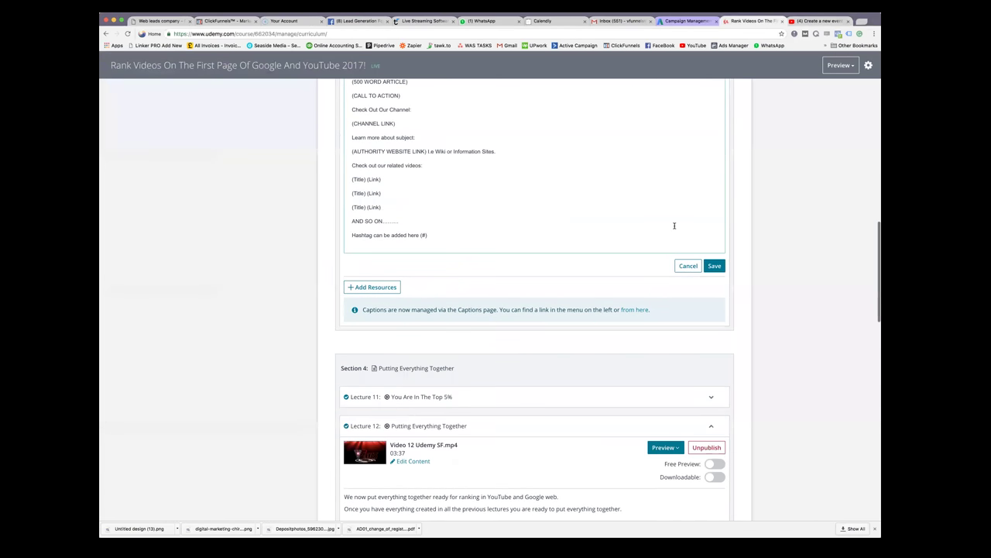
scroll(681, 222, "down", 1)
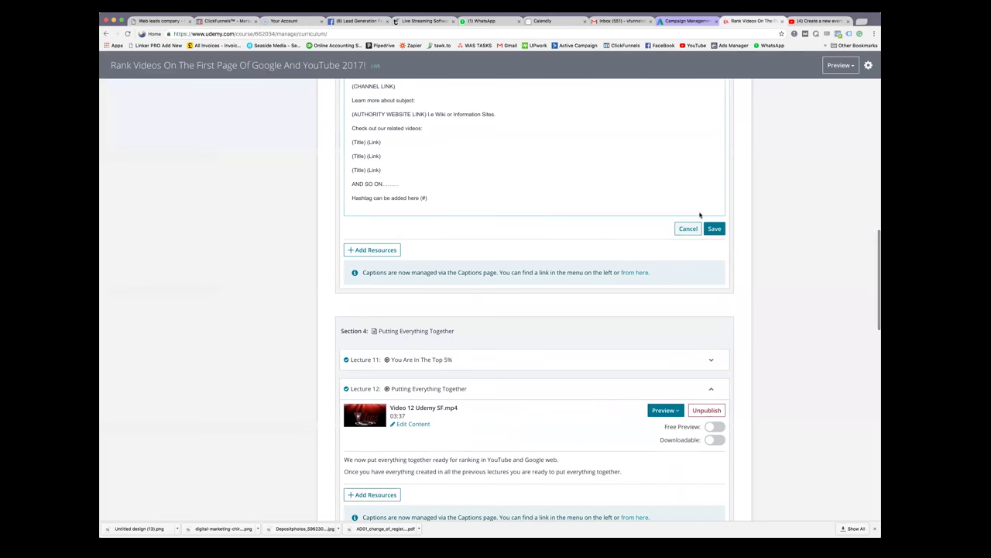
left_click(821, 22)
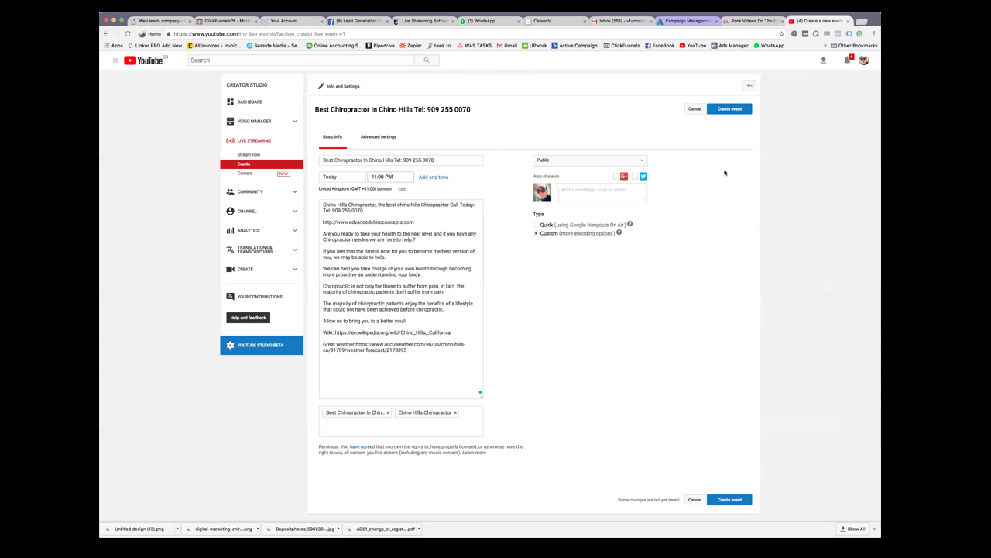
Create the Best Chiropractor In Chino Hills live event
scroll(725, 172, "up", 1)
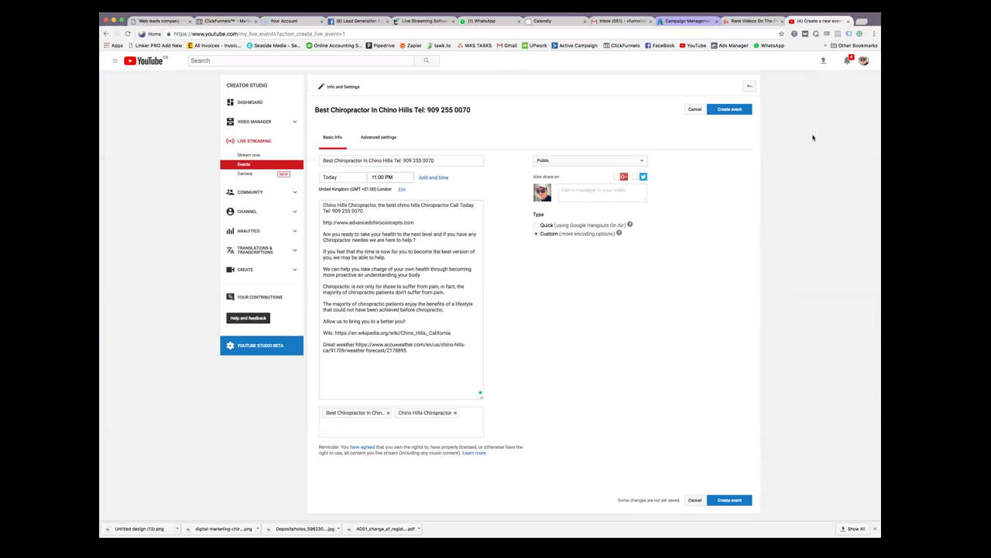
left_click(735, 110)
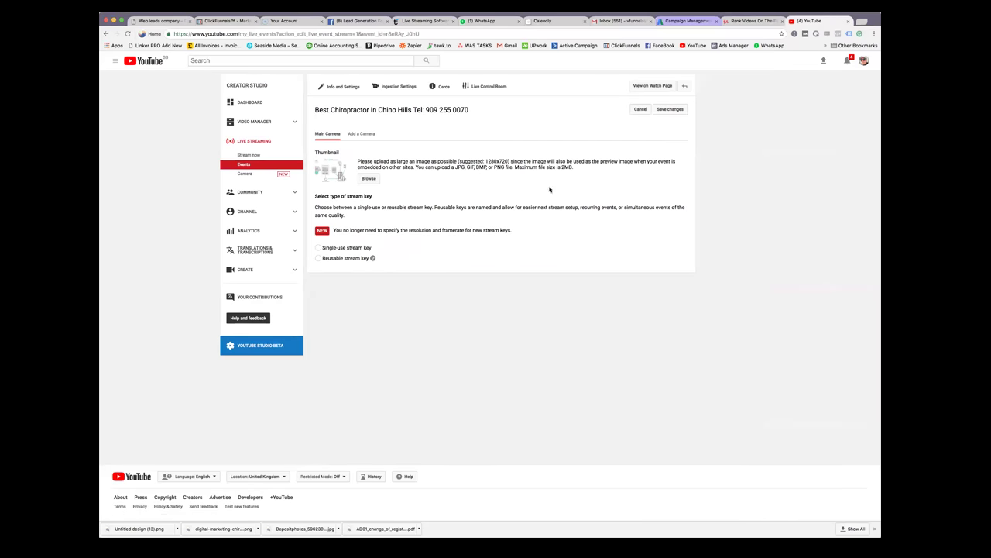
Upload Untitled design (13).png from the Desktop as the event thumbnail
left_click(368, 179)
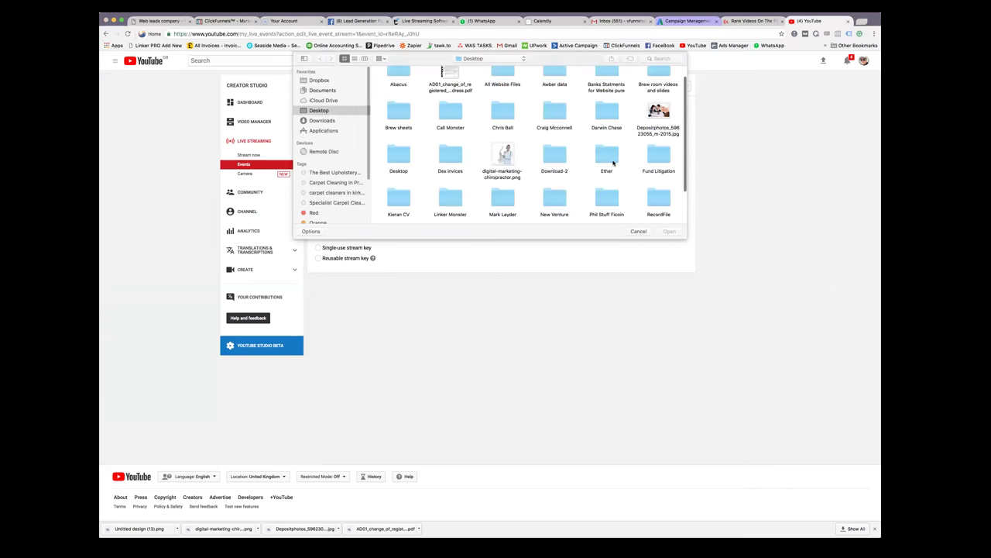
scroll(541, 153, "down", 5)
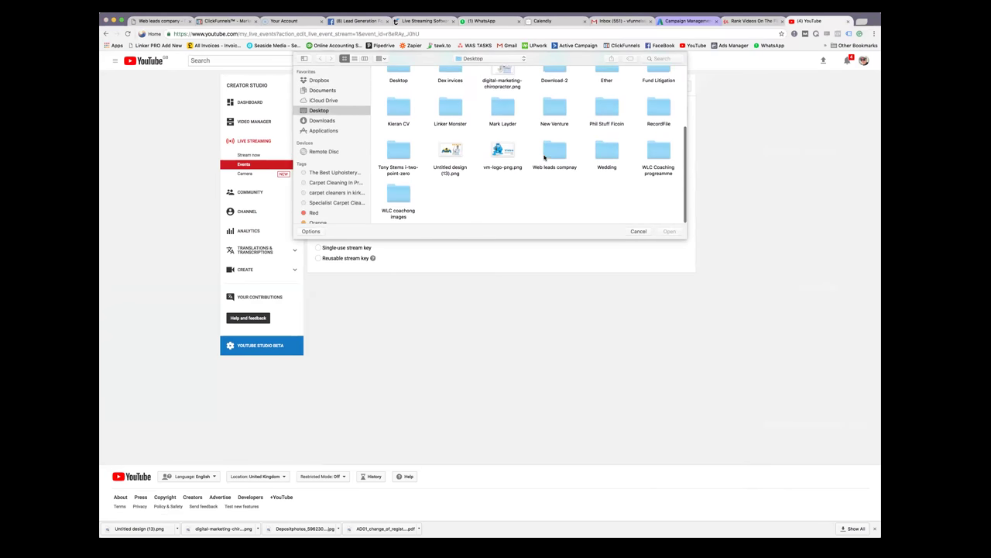
double_click(450, 153)
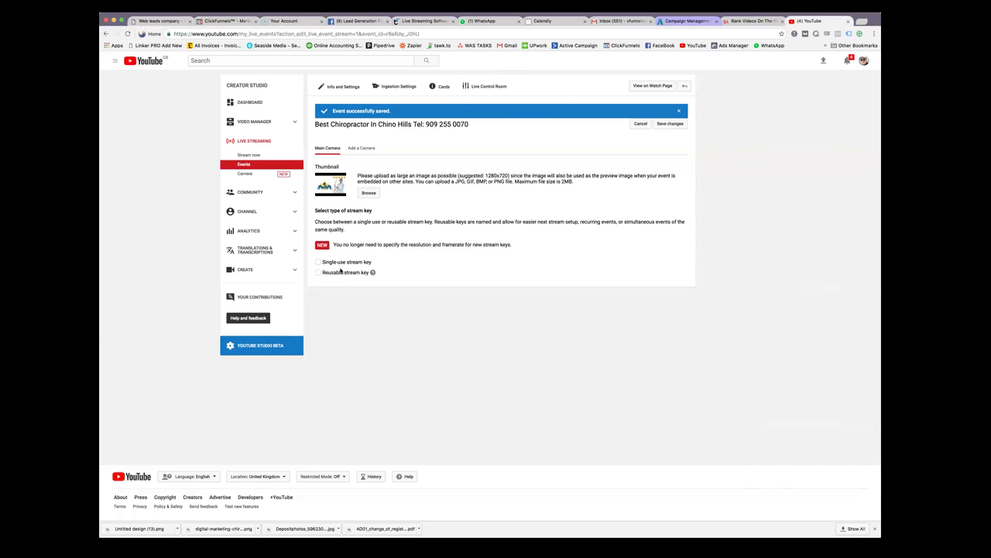
Save a single-use stream key with Wirecast for YouTube as the encoder
left_click(319, 262)
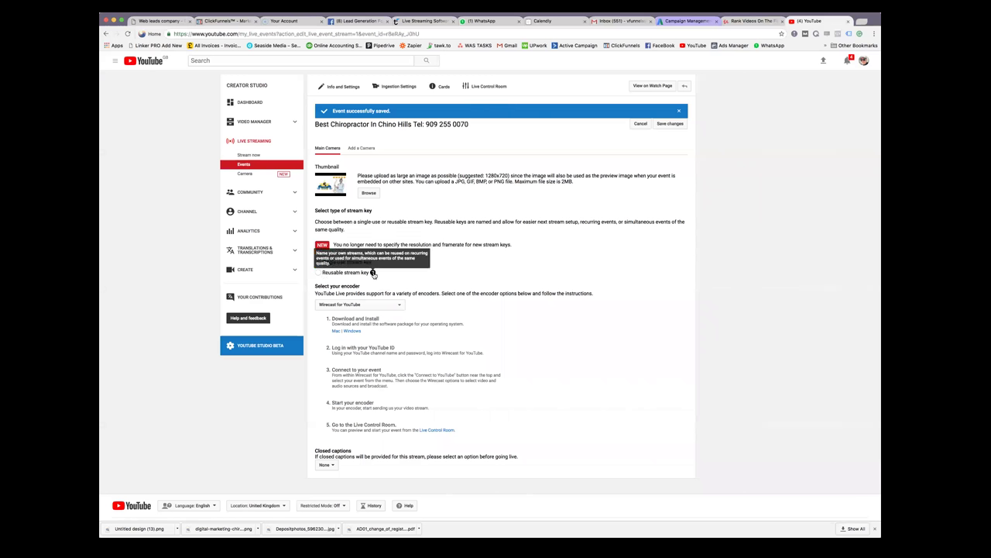
left_click(364, 306)
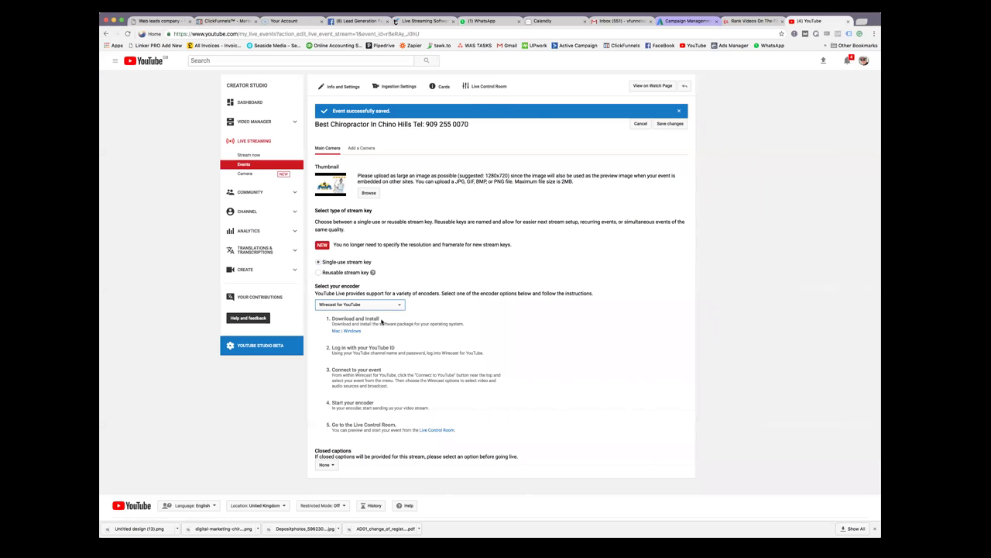
left_click(679, 126)
left_click(348, 91)
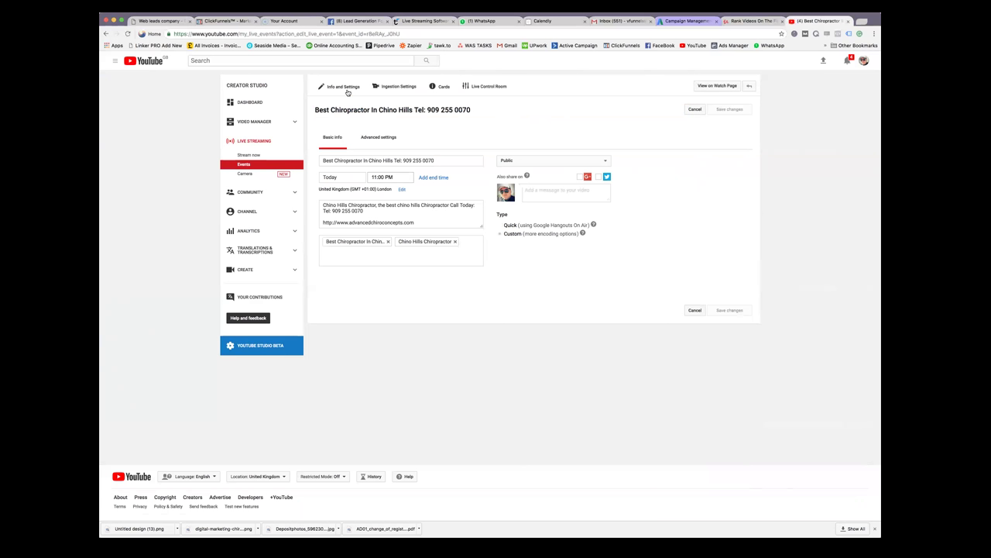
In Advanced settings, copy 'Chino Hills' from the event title
left_click(384, 139)
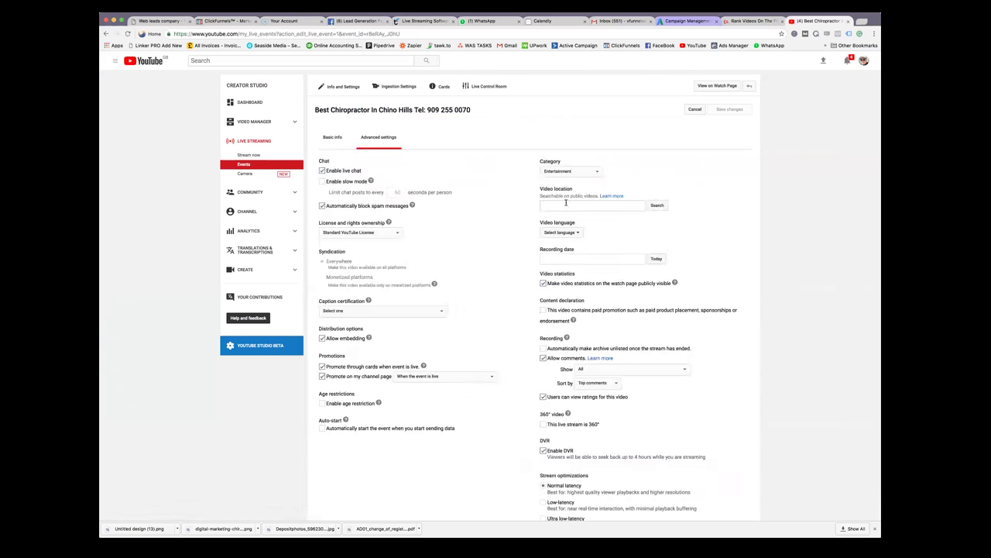
triple_click(540, 192)
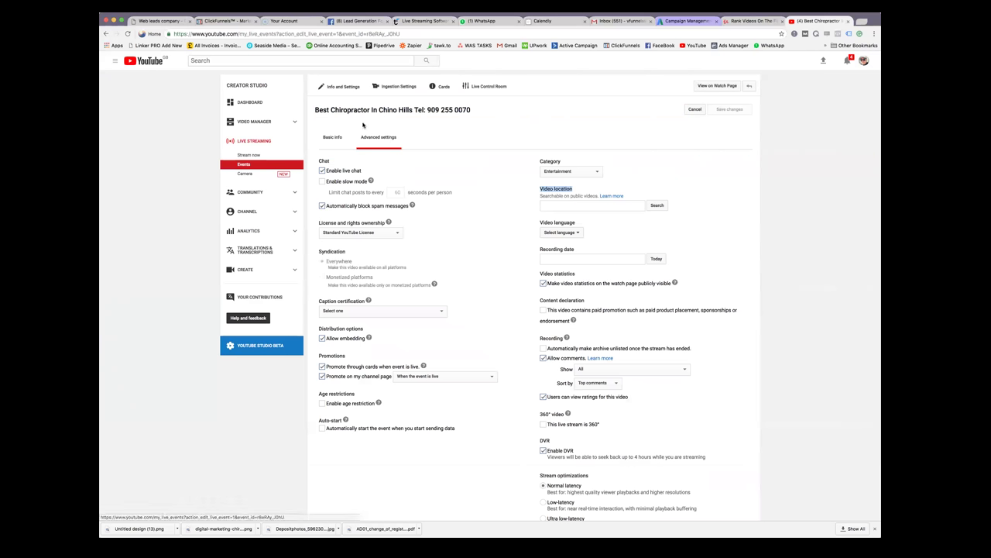
left_click_drag(332, 110, 412, 111)
right_click(411, 111)
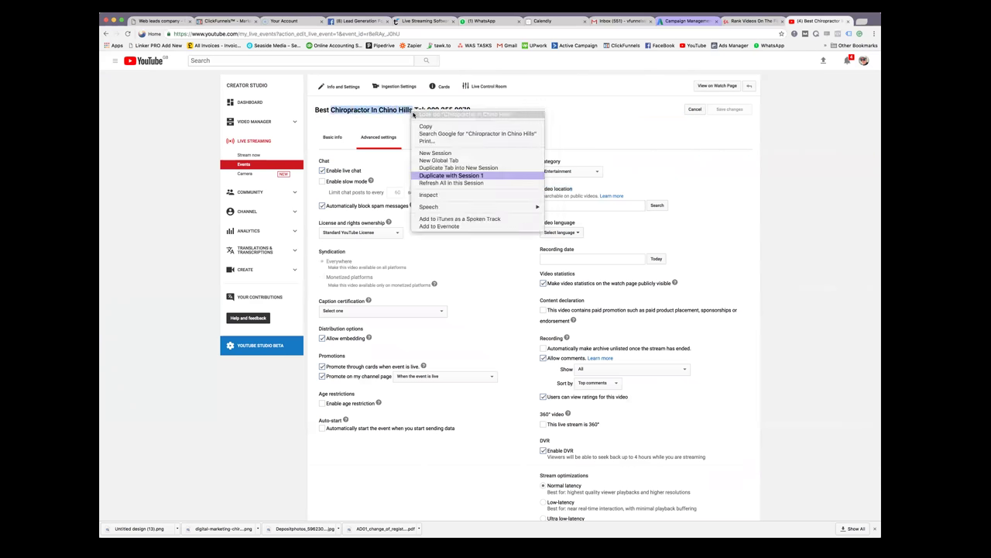
left_click(465, 173)
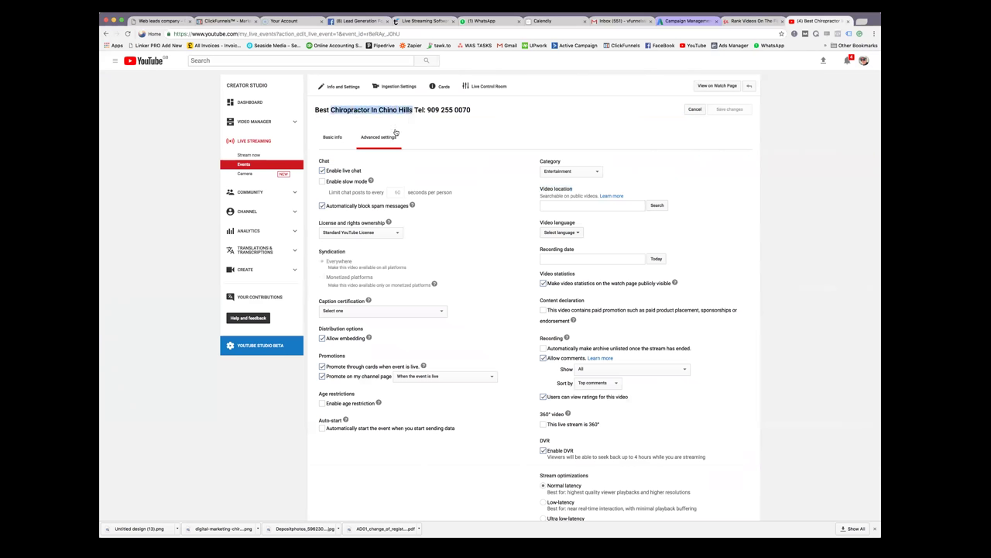
left_click(410, 111)
mouse_move(411, 111)
left_mouse_down()
mouse_move(377, 110)
mouse_move(409, 110)
left_mouse_up()
right_click(408, 110)
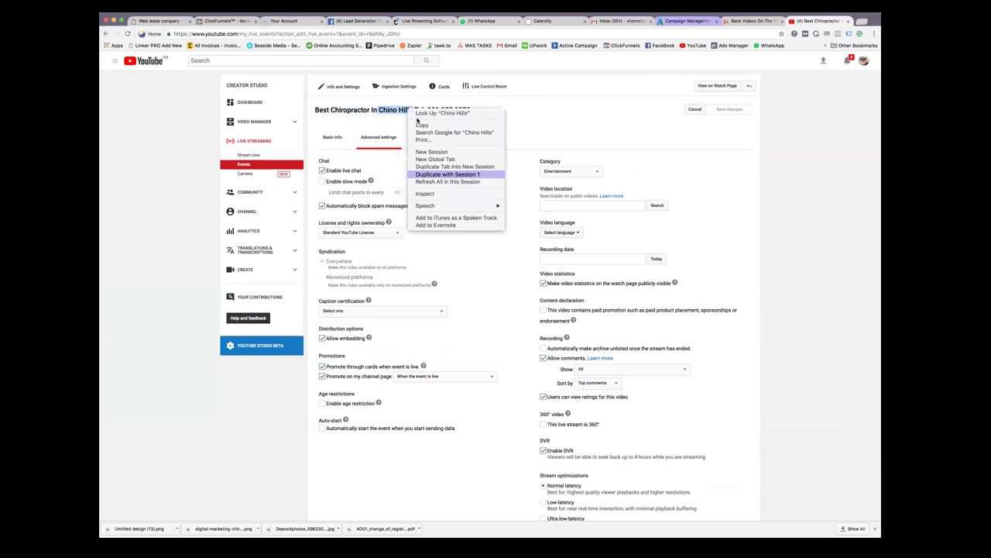
left_click(554, 183)
Paste Chino Hills into Video location and search the map for it
left_click(579, 207)
right_click(579, 207)
left_click(613, 245)
left_click(657, 206)
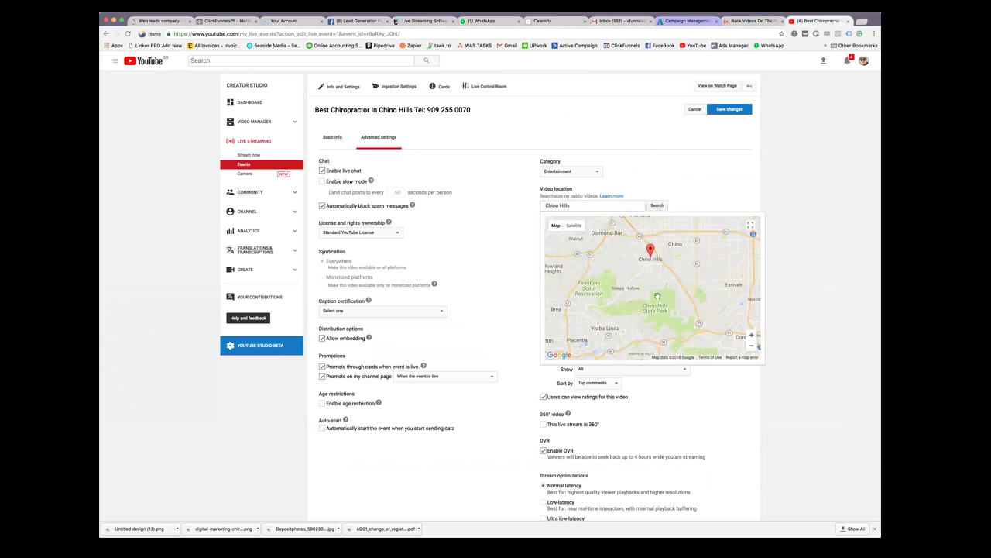
Confirm Chino Hills as the video location and save the advanced settings
left_click(657, 206)
left_click(682, 195)
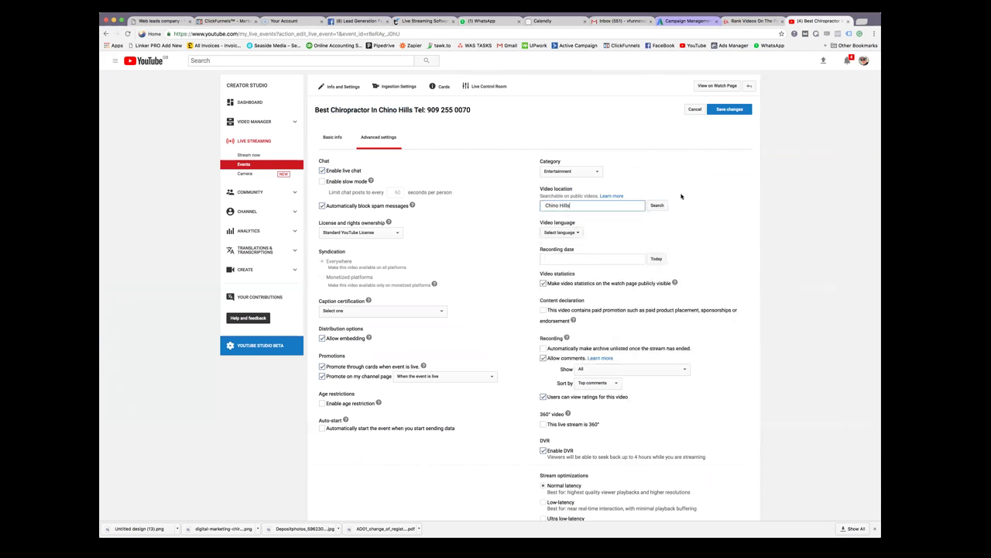
left_click(660, 206)
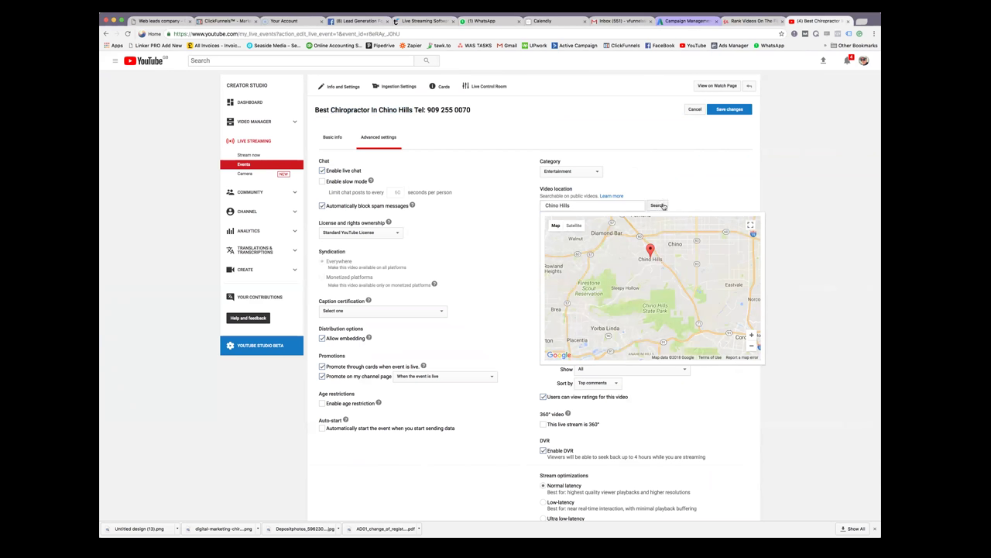
left_click(740, 110)
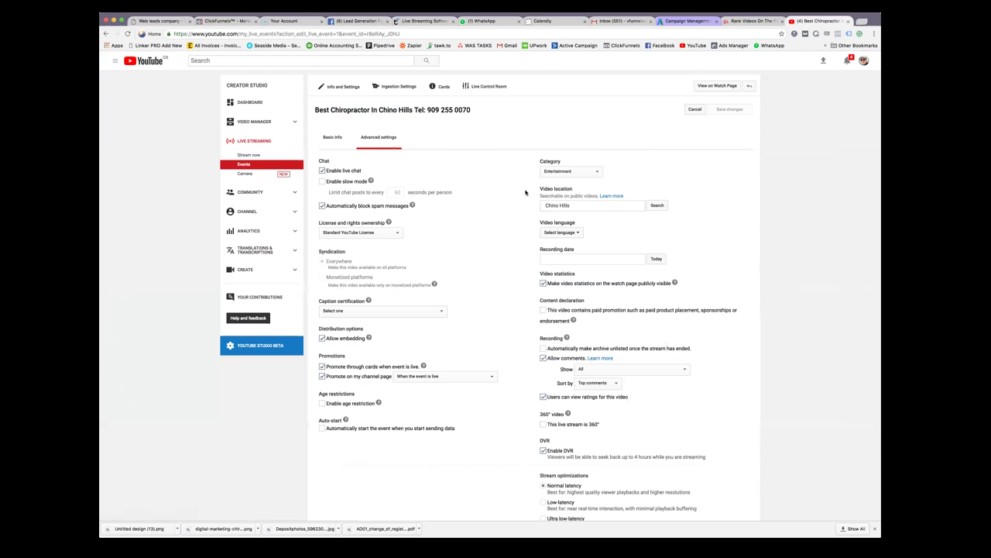
left_click(332, 139)
left_click(368, 139)
left_click(657, 206)
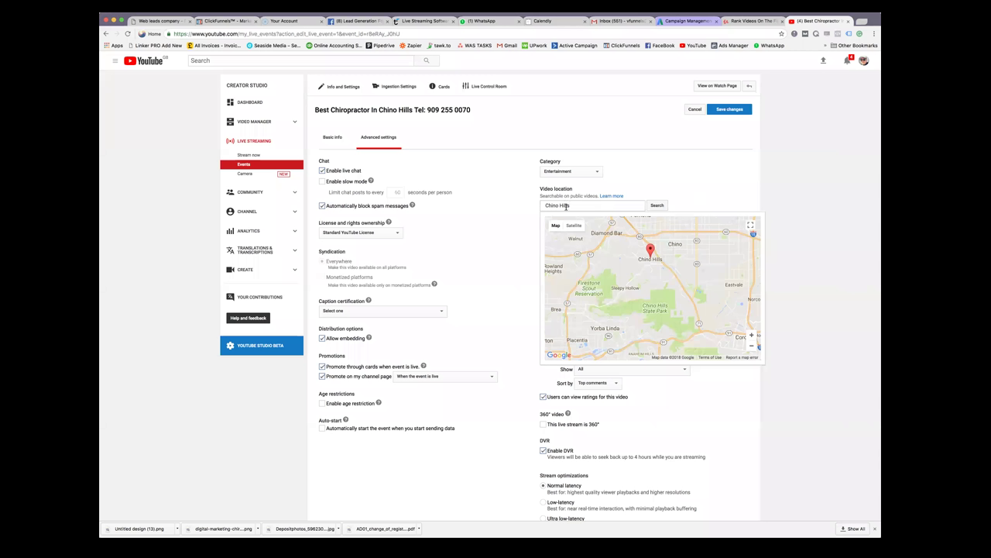
left_click_drag(542, 205, 575, 205)
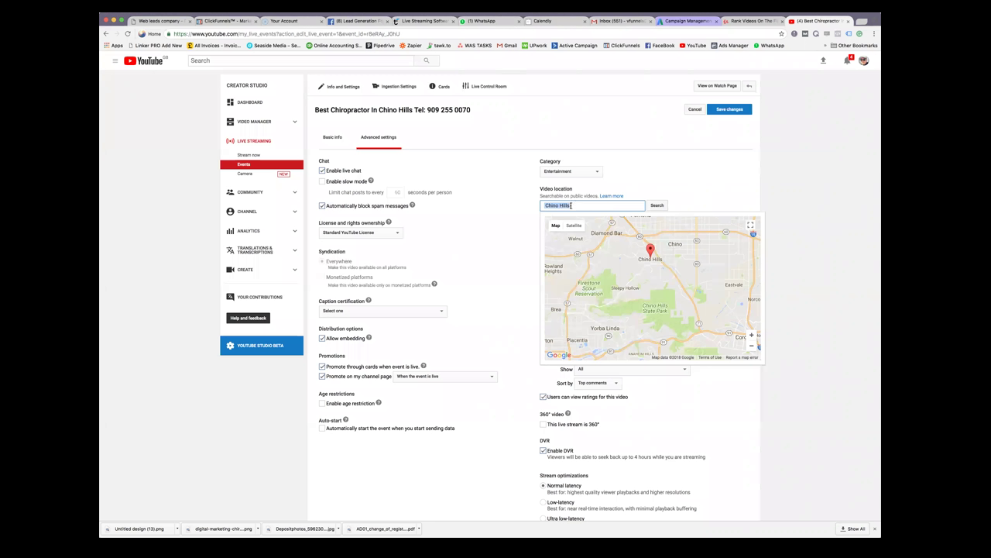
key("Right")
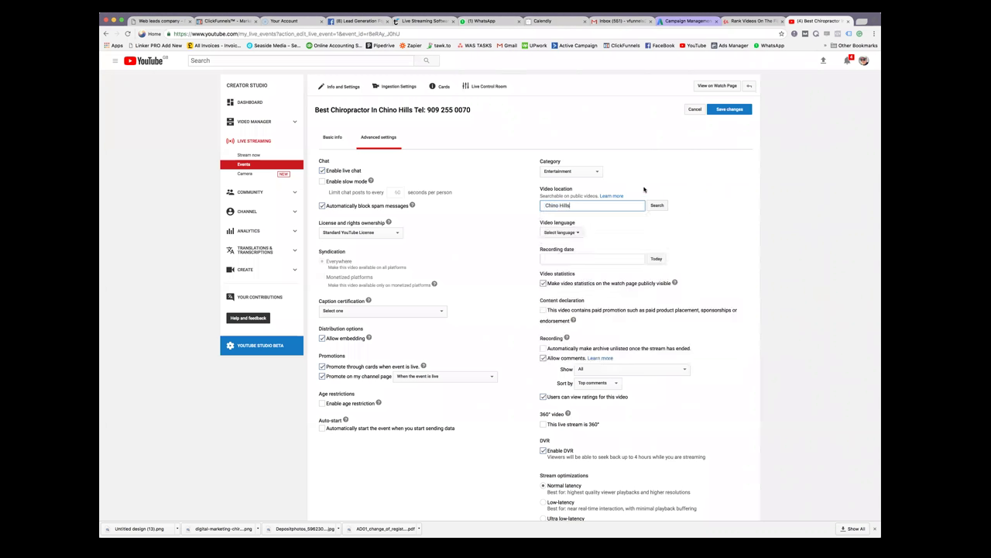
left_click(731, 110)
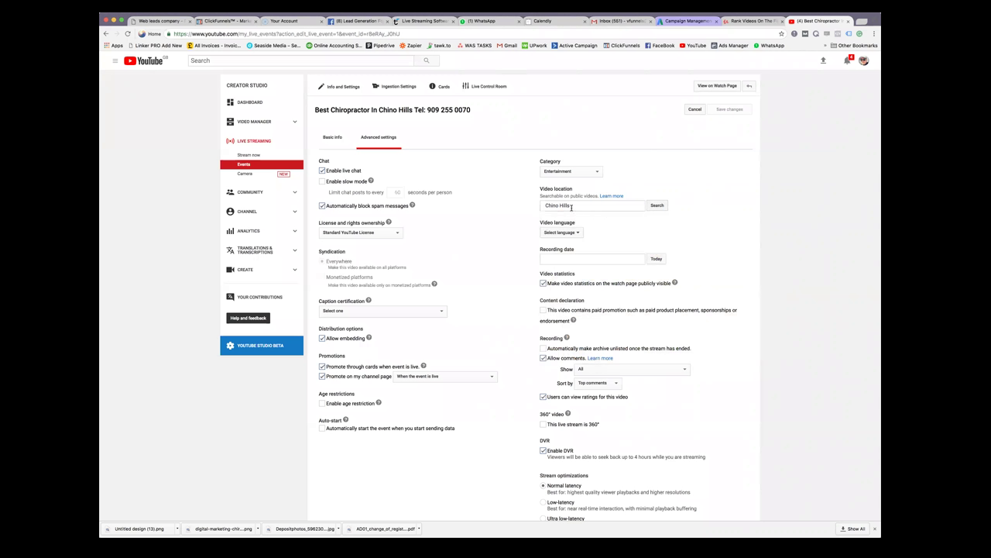
Move through Basic info and Ingestion Settings to the event's Live Control Room
left_click(580, 206)
left_click(665, 185)
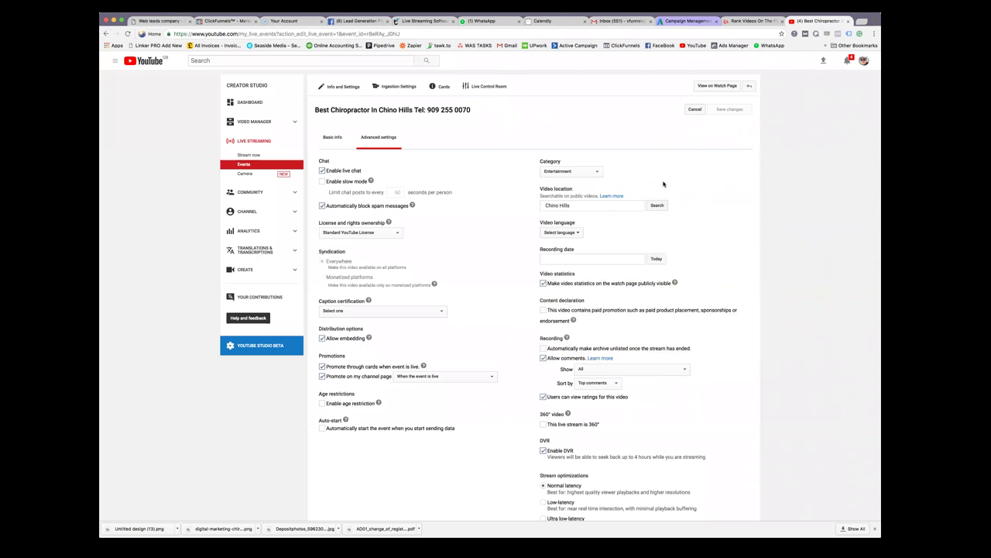
left_click(341, 140)
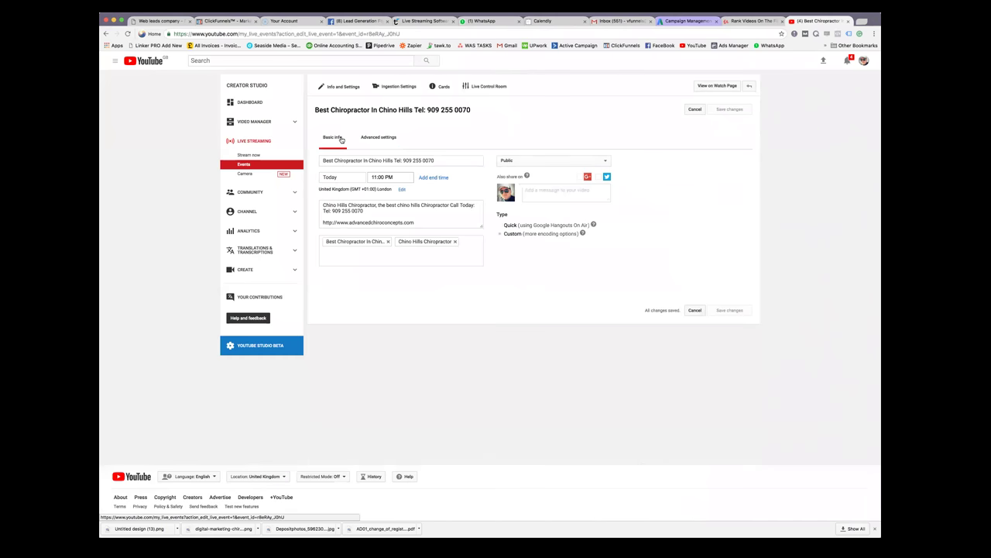
left_click(396, 88)
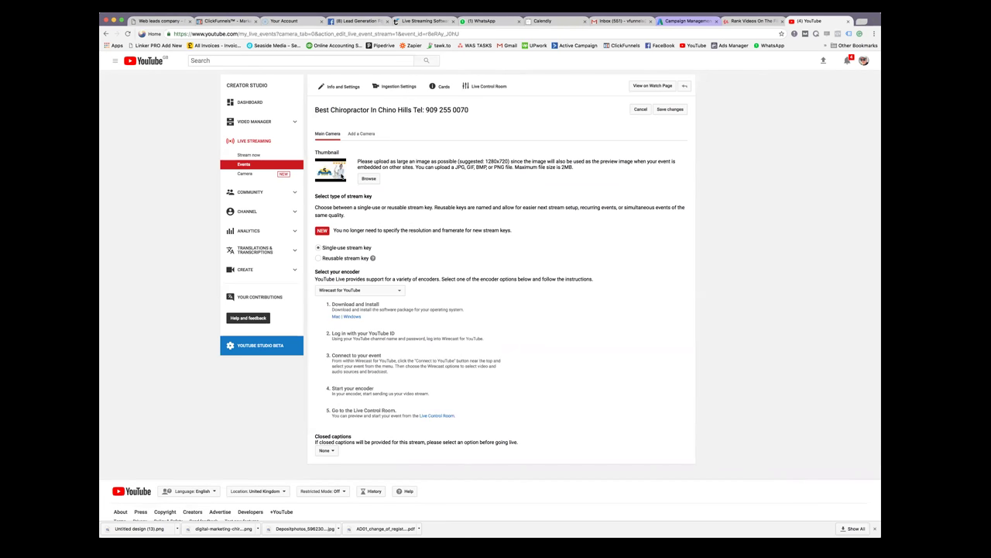
left_click(496, 92)
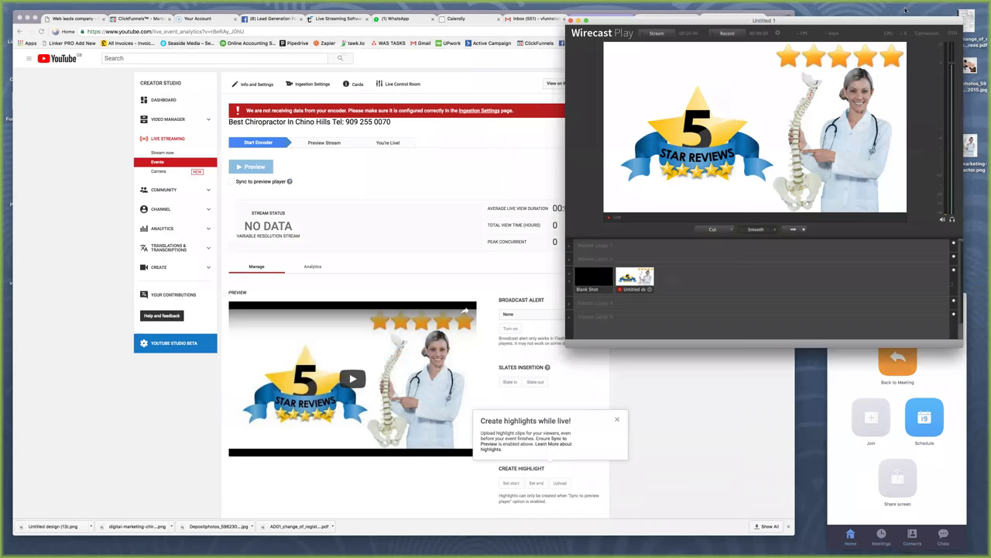
Move the Wirecast Play window to the top-right, beside the Live Control Room
left_click_drag(885, 21, 903, 7)
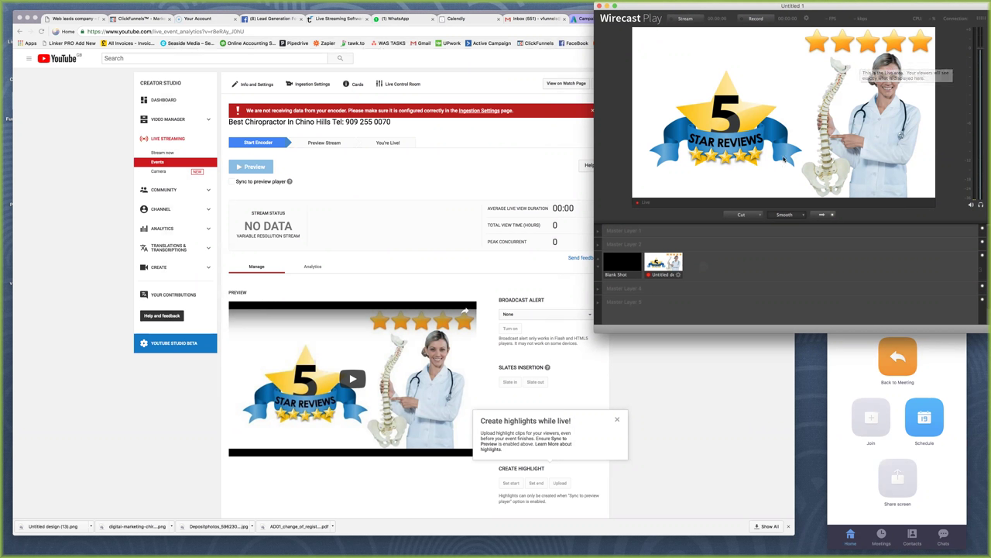
Shift the Wirecast Play window a little to the left
left_click_drag(886, 7, 812, 20)
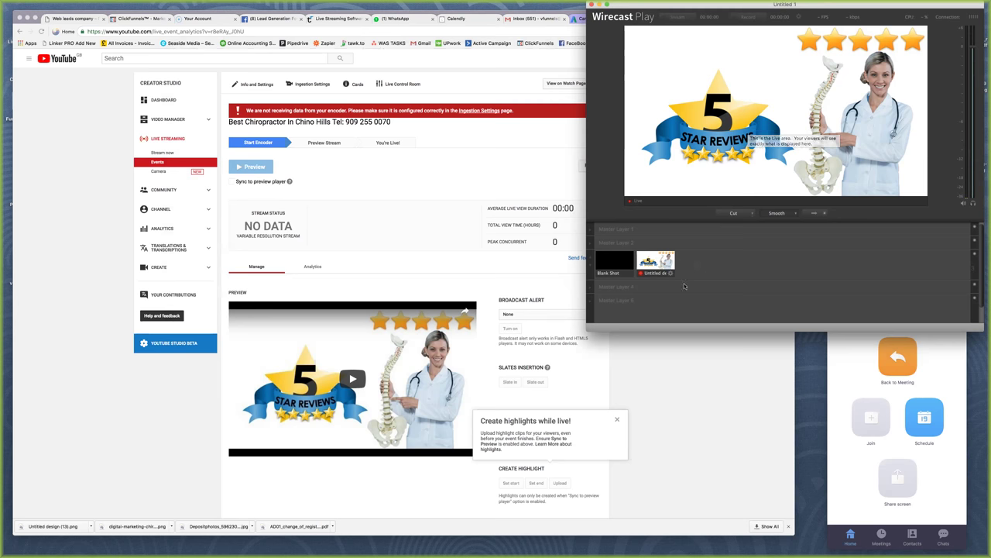
left_click(699, 258)
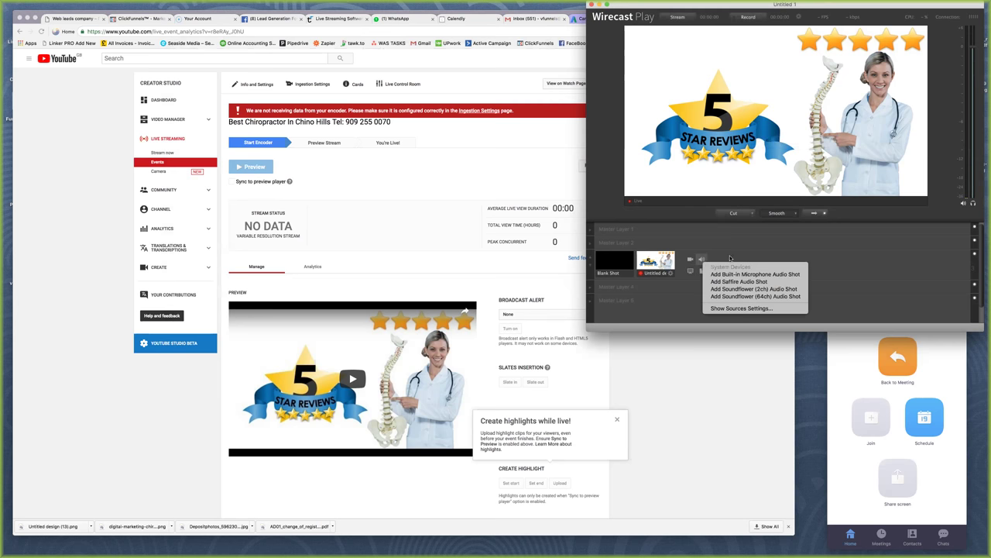
left_click(731, 258)
left_click(702, 271)
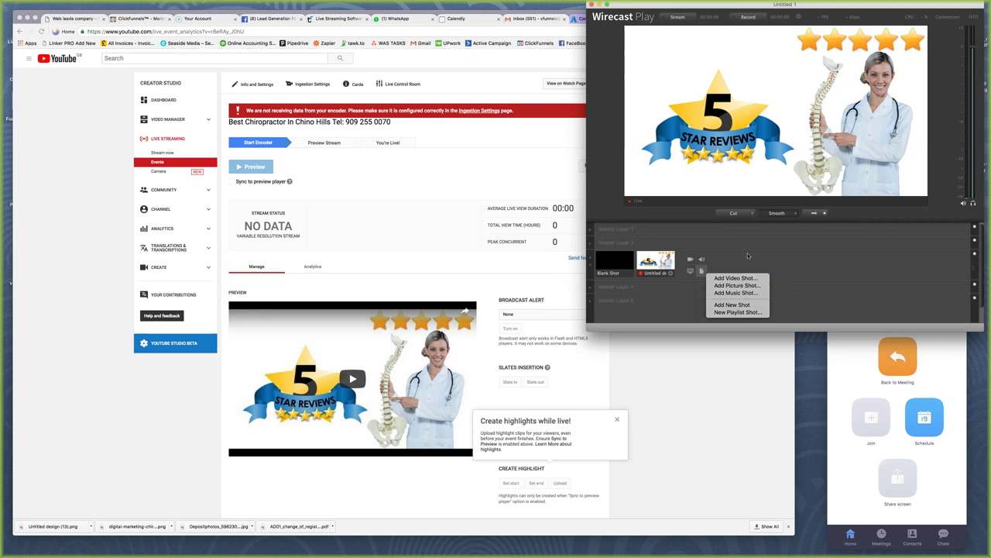
left_click(748, 255)
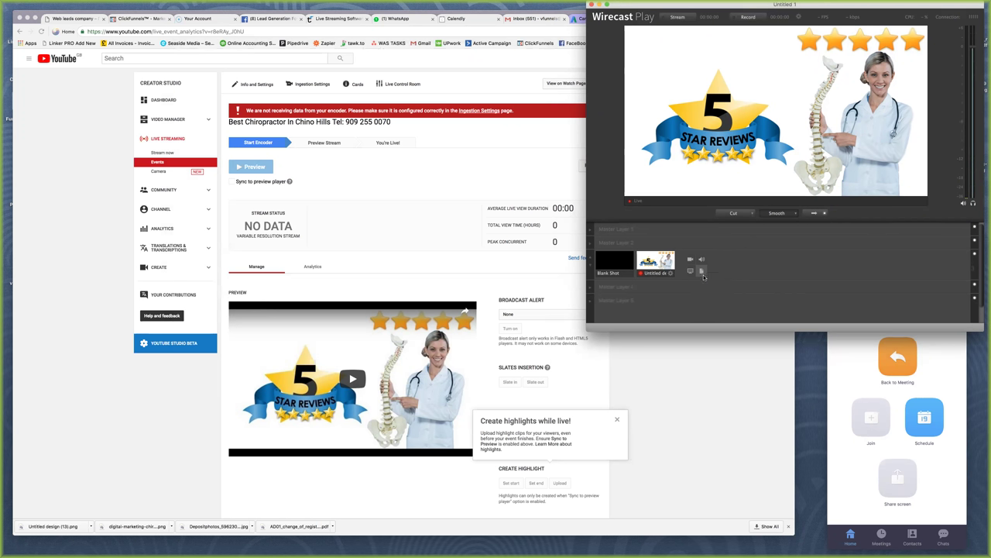
left_click(702, 272)
left_click(716, 285)
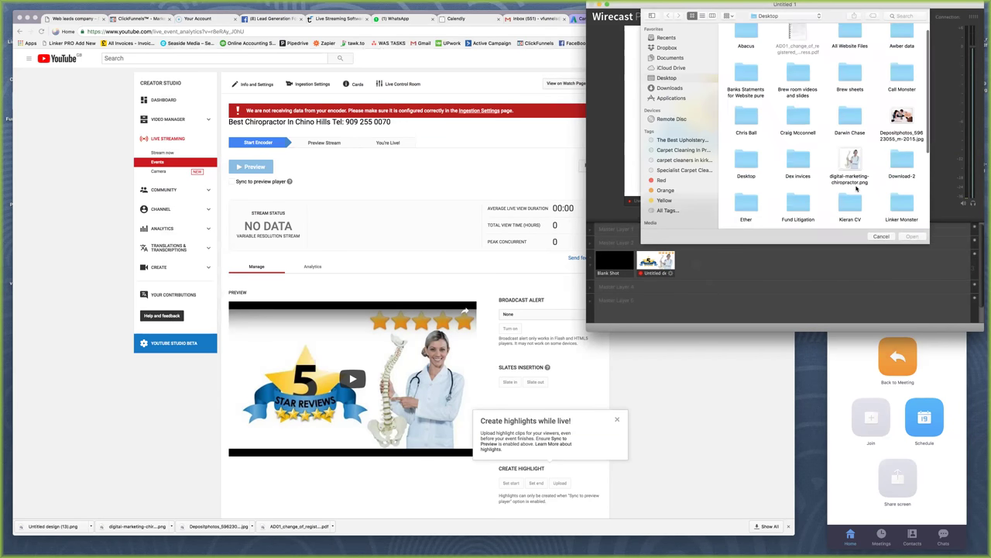
left_click(881, 235)
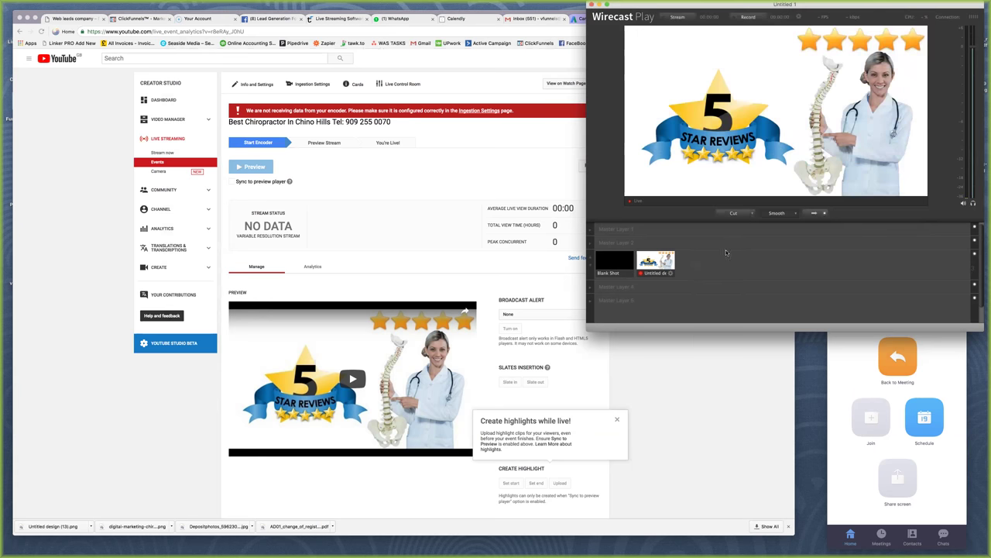
left_click(703, 271)
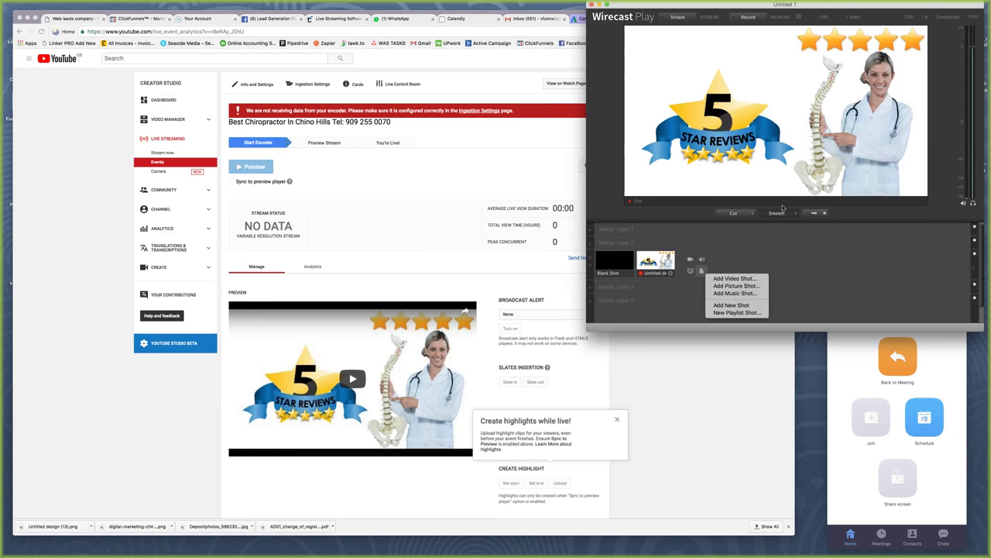
left_click(782, 243)
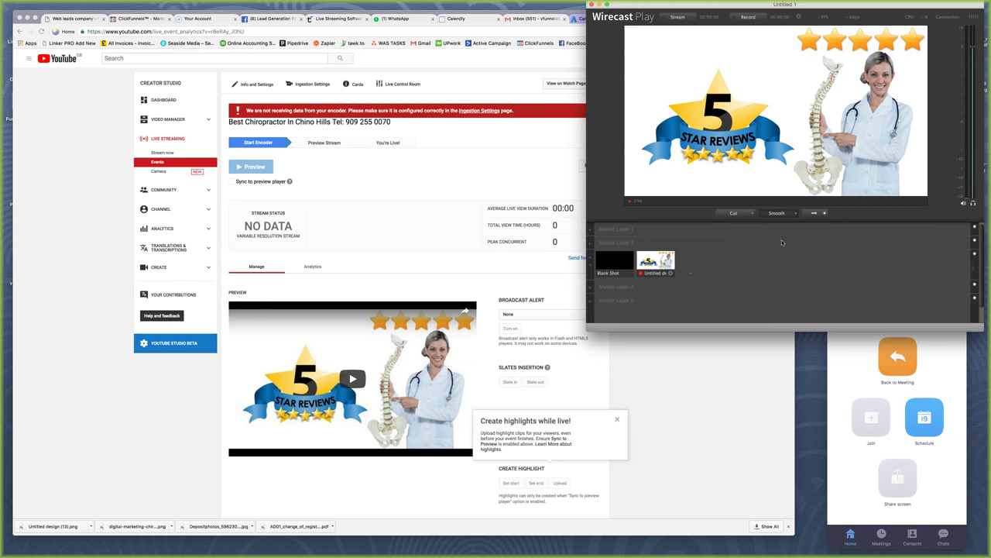
left_click(702, 271)
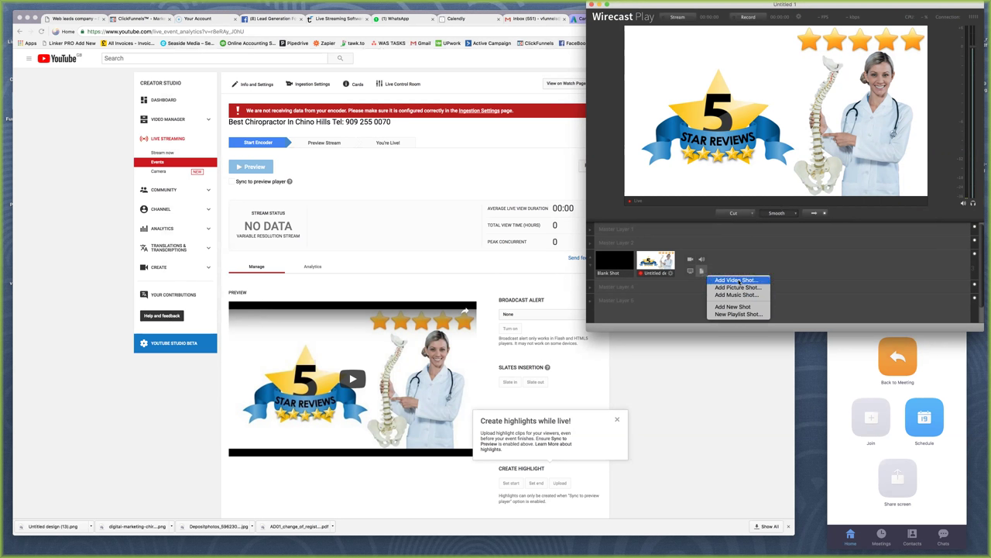
left_click(742, 281)
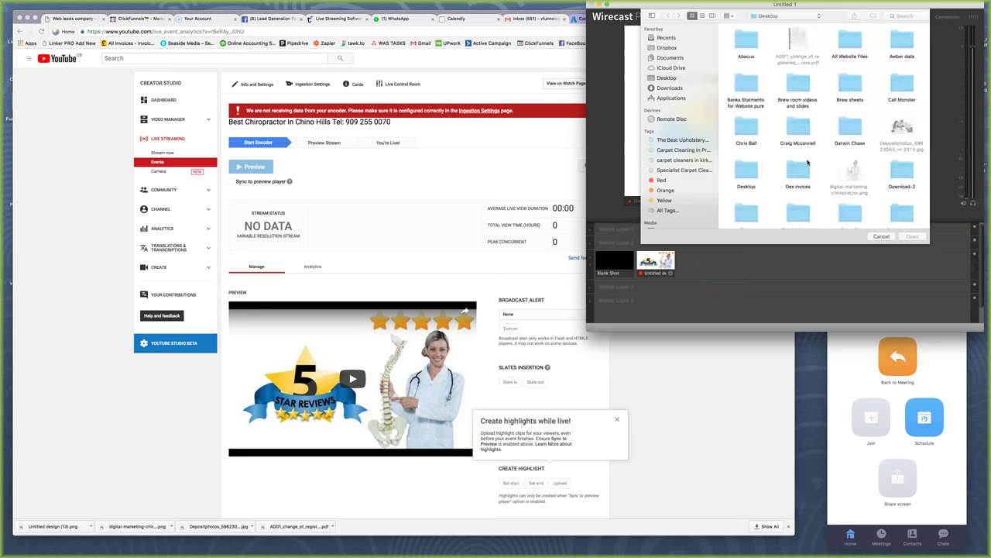
left_click(880, 236)
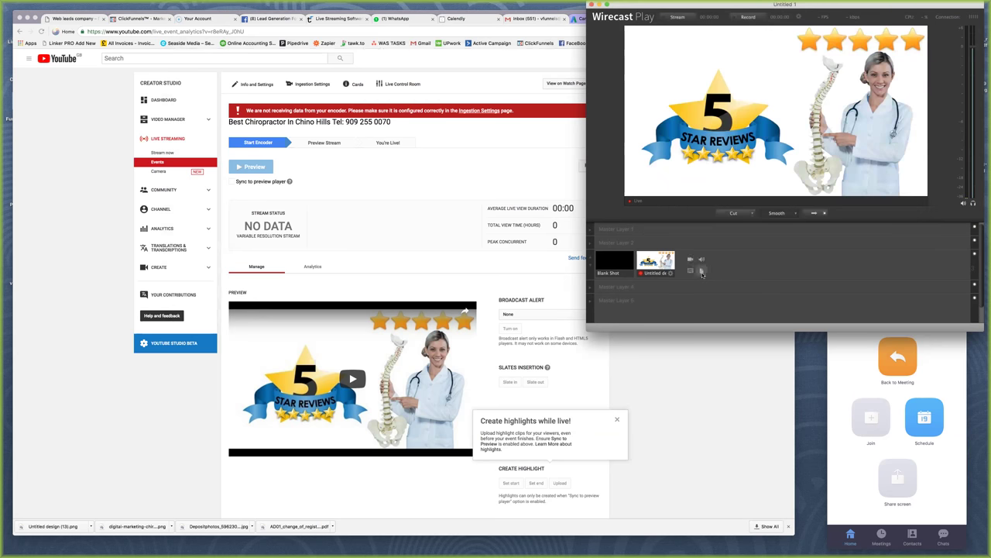
left_click(701, 271)
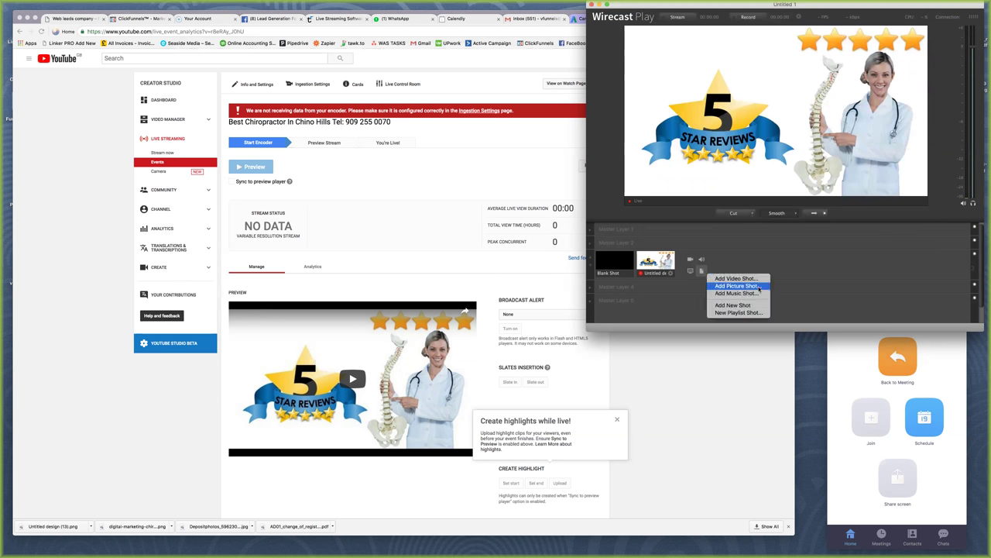
left_click(736, 286)
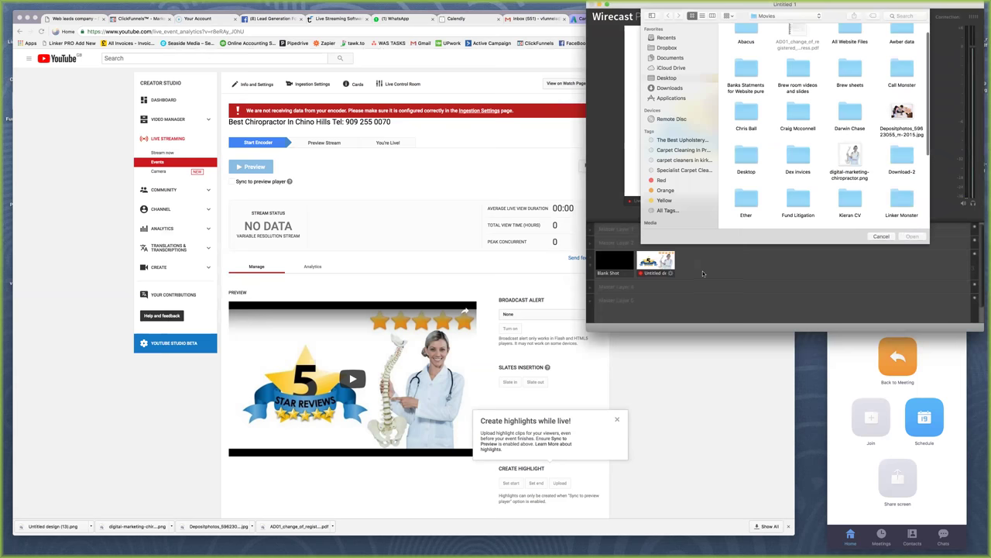
key("Escape")
left_click(702, 271)
left_click(749, 279)
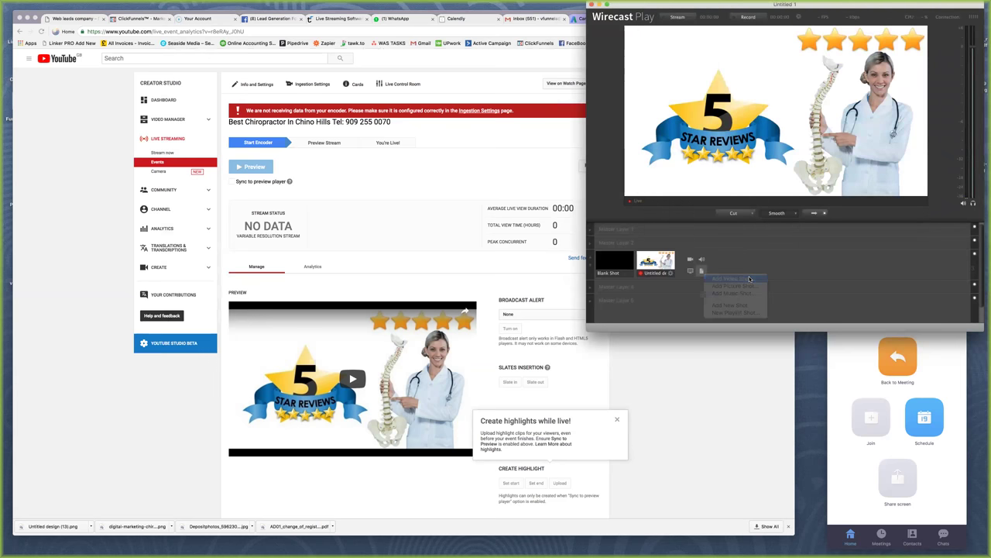
scroll(872, 124, "down", 5)
left_click(798, 163)
left_click(913, 237)
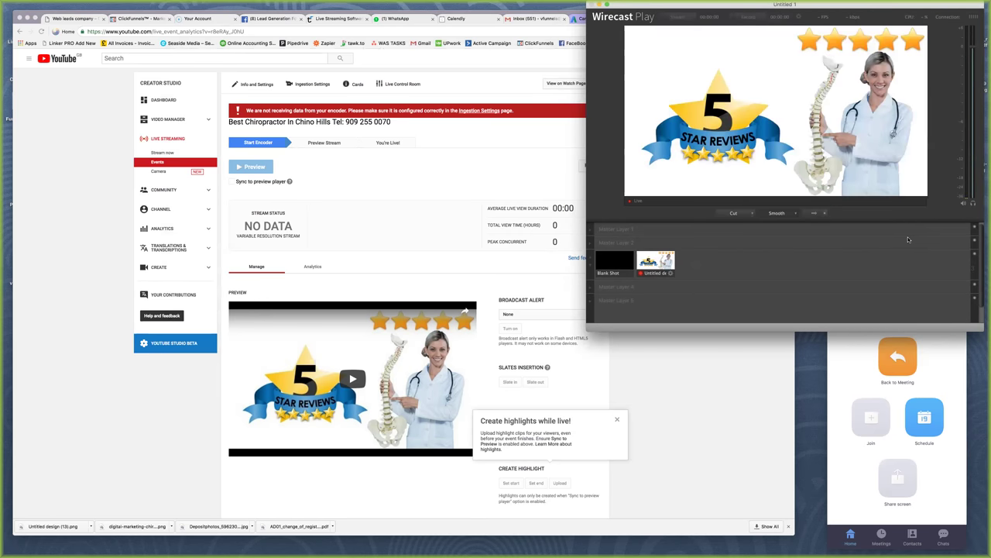
left_click(563, 184)
left_click(701, 271)
left_click(728, 276)
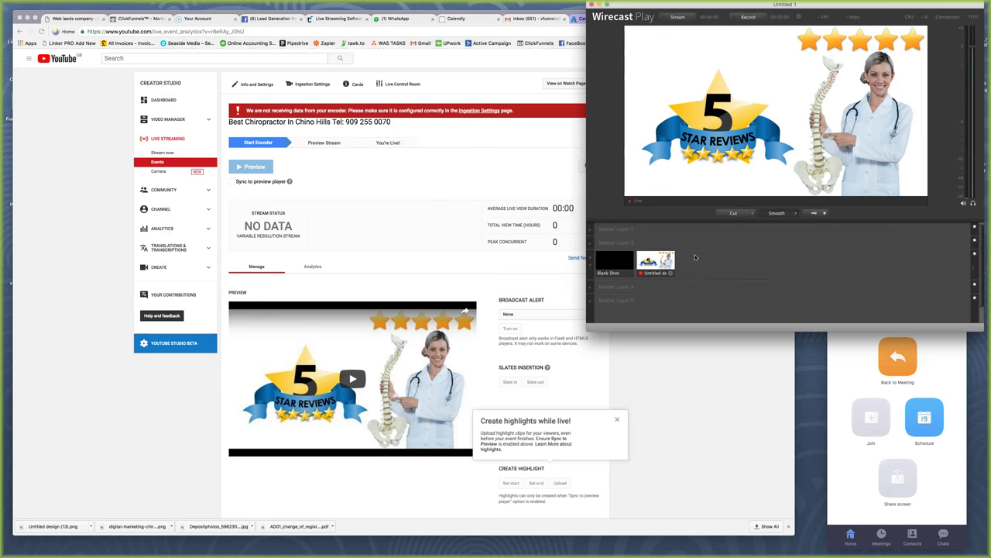
mouse_move(690, 265)
left_click(730, 394)
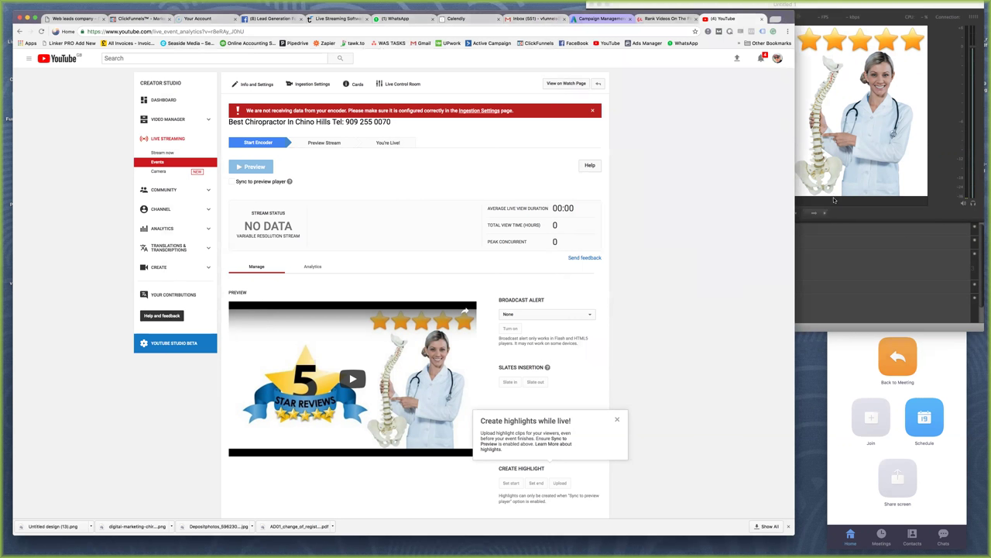
left_click(834, 200)
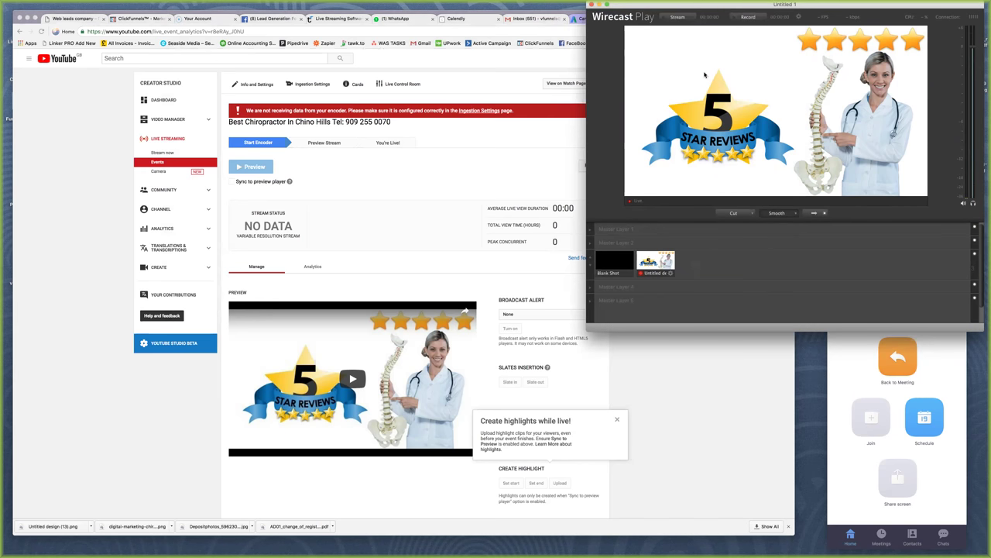
left_click(428, 174)
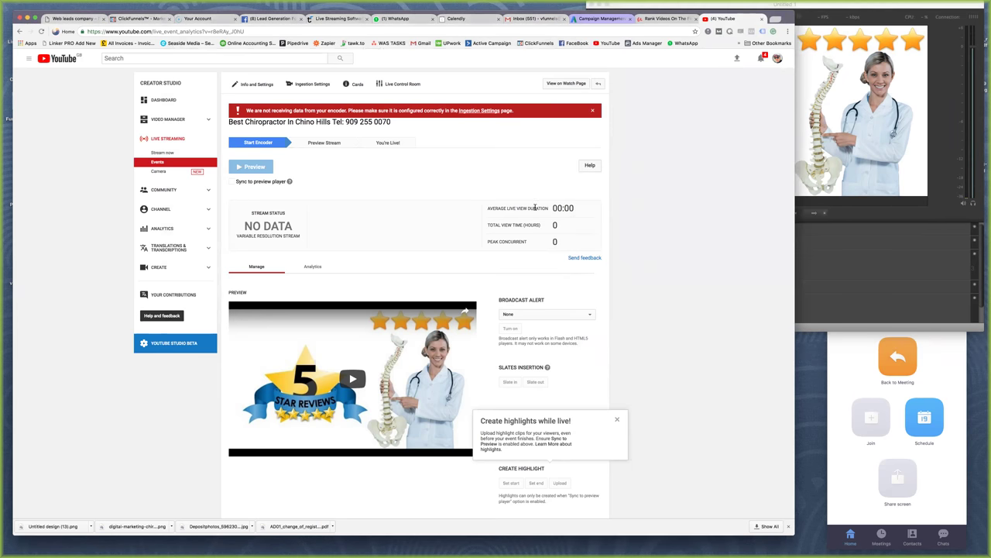
left_click(890, 271)
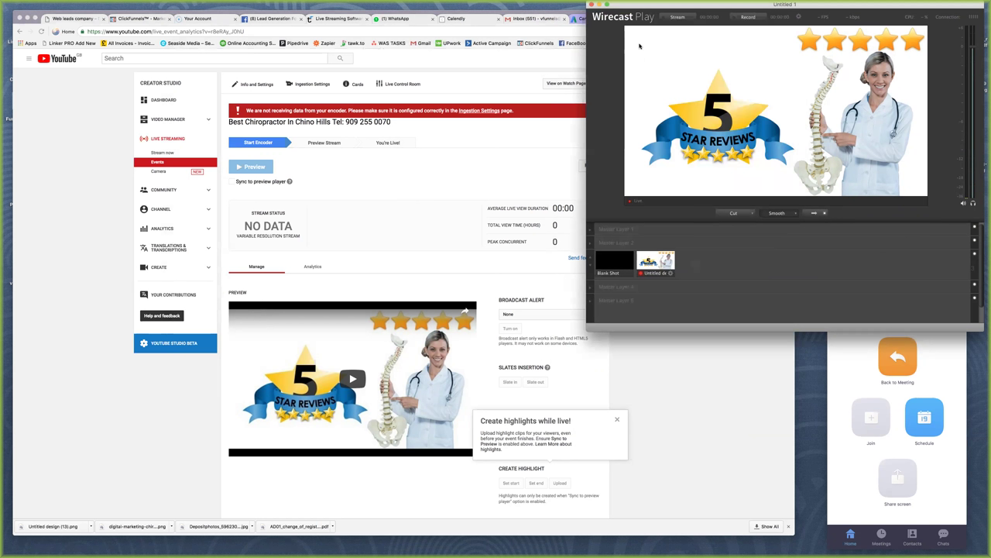
left_click(183, 5)
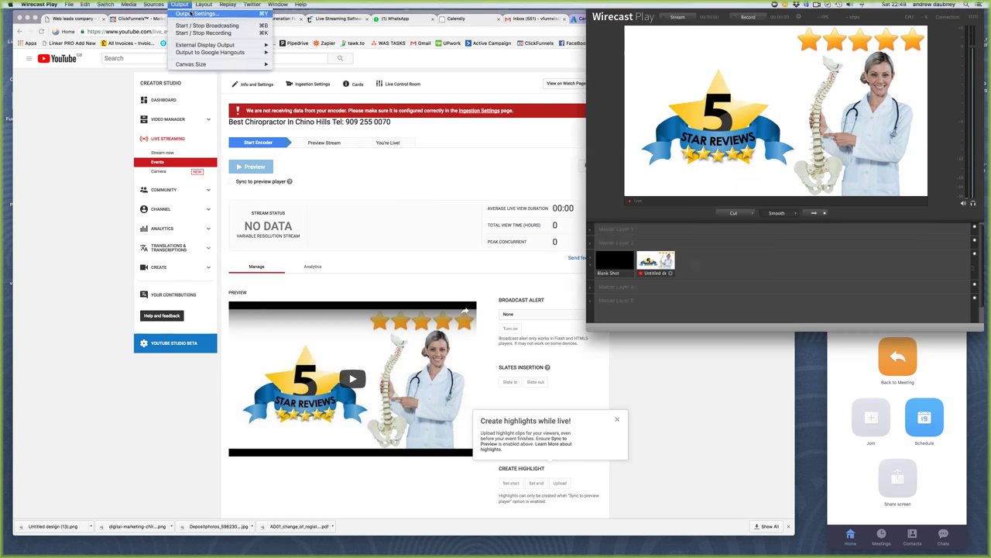
Authenticate Wirecast Play's YouTube output with the channel account and allow access
left_click(195, 14)
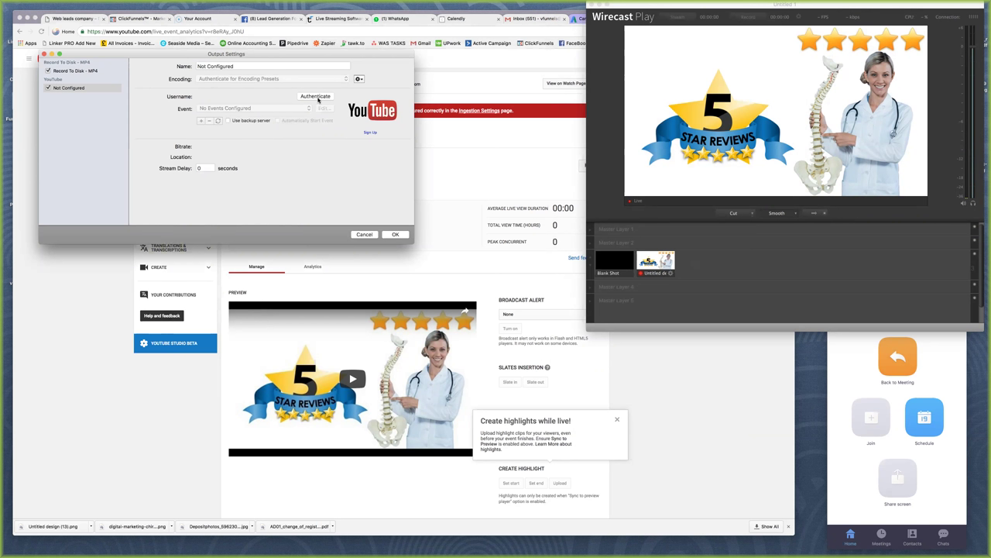
left_click(323, 97)
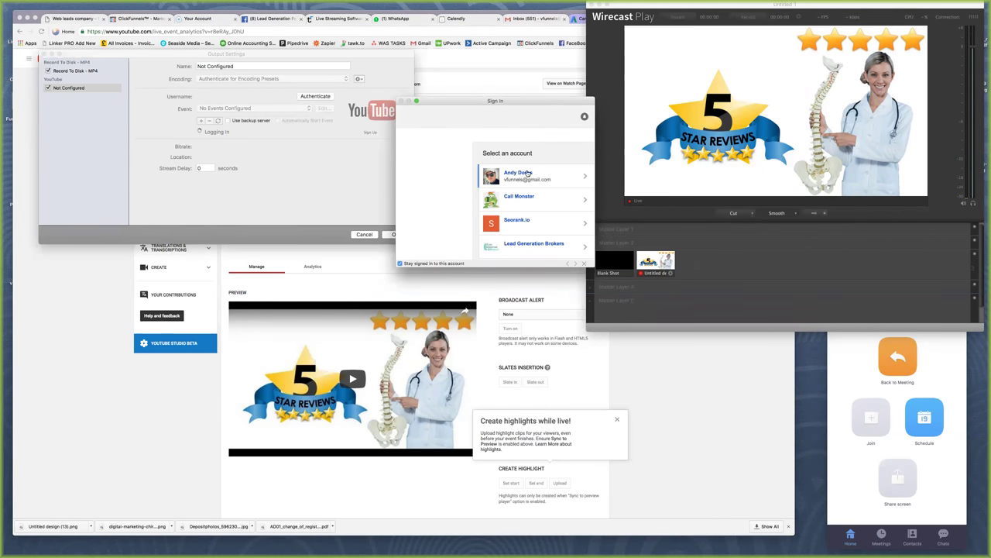
left_click(528, 174)
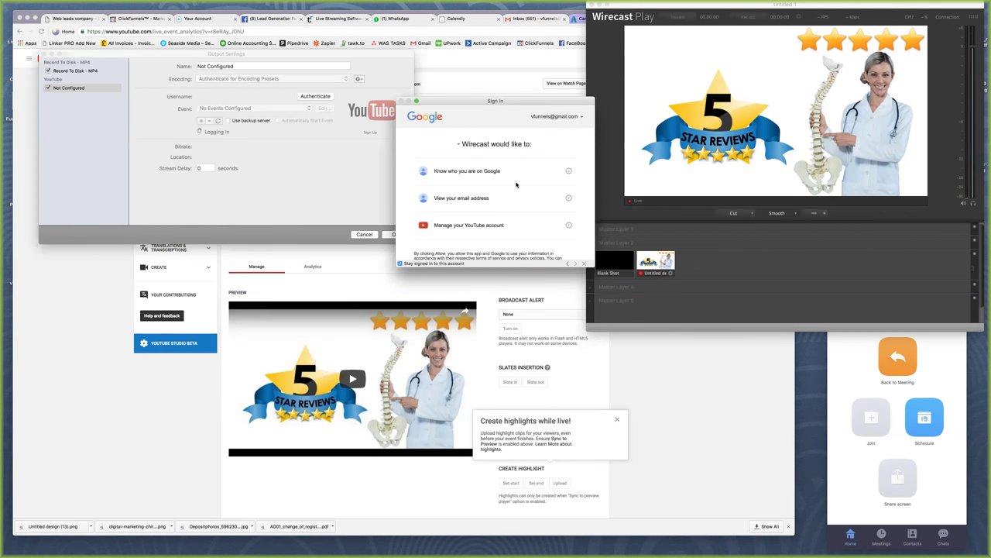
scroll(518, 186, "down", 5)
left_click(562, 241)
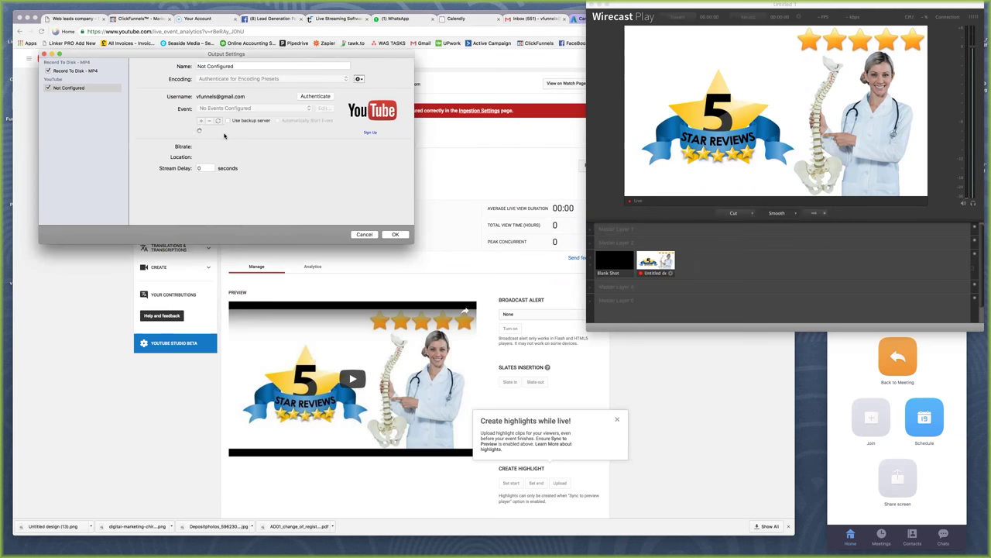
Bind the output to Best Chiropractor In Chino Hills with YouTube: 480p Recommended encoding
left_click(310, 108)
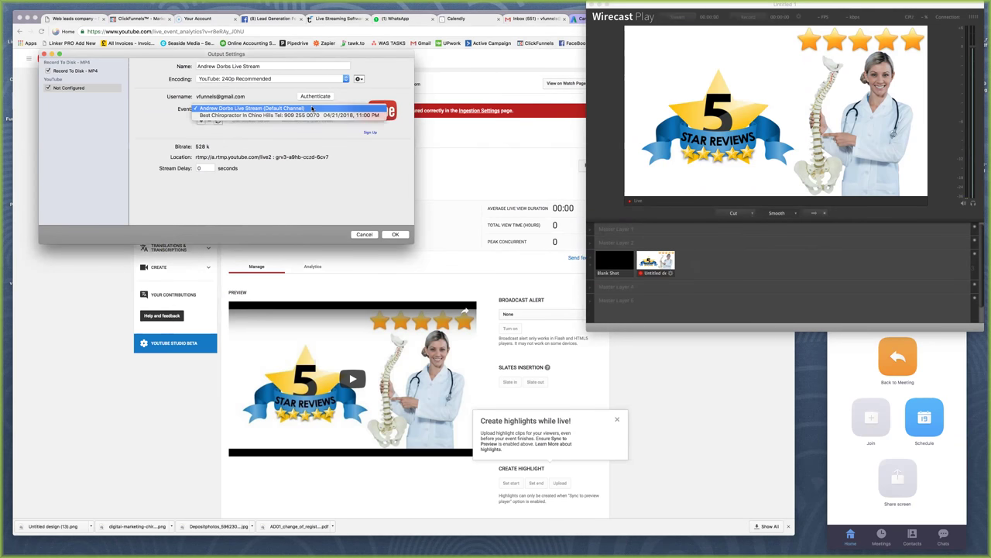
left_click(235, 115)
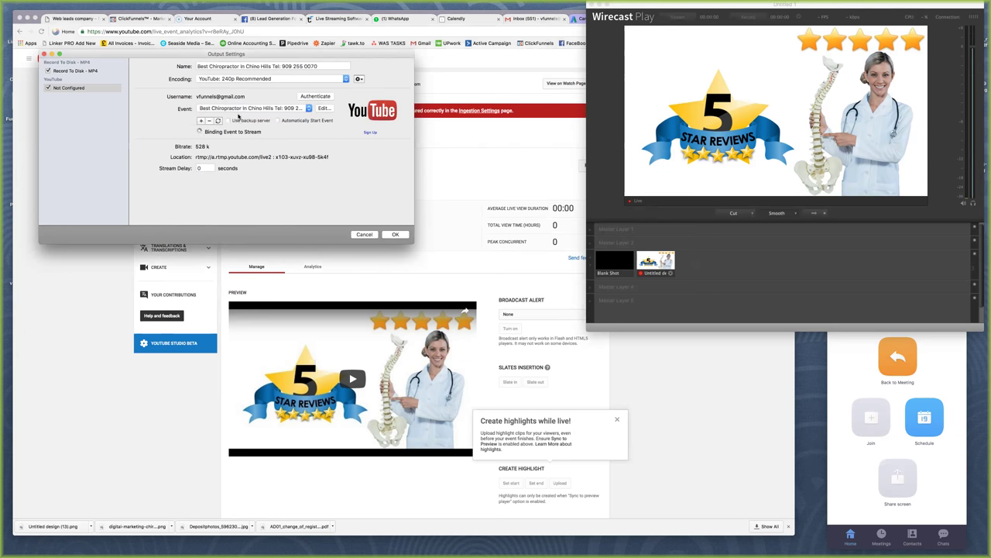
left_click(263, 79)
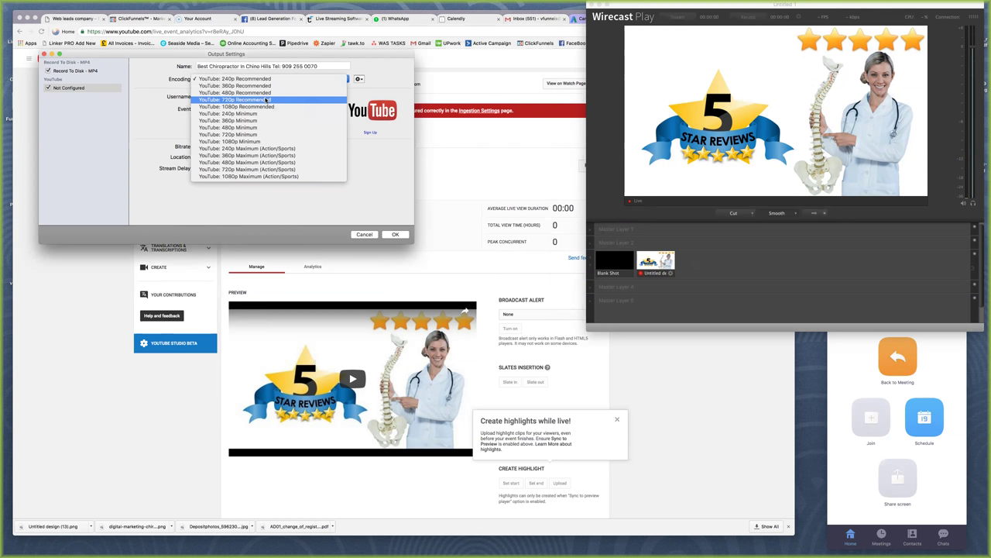
left_click(272, 92)
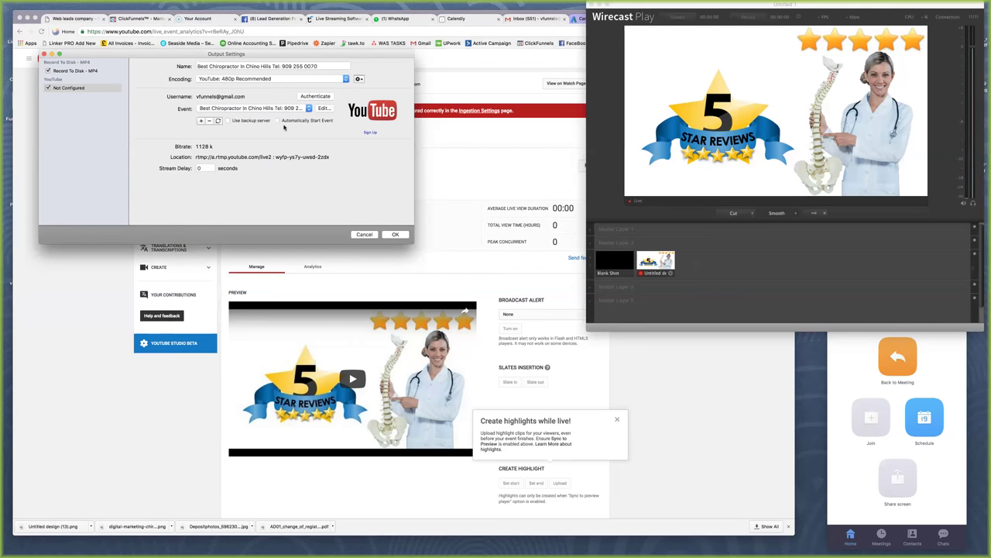
left_click(395, 234)
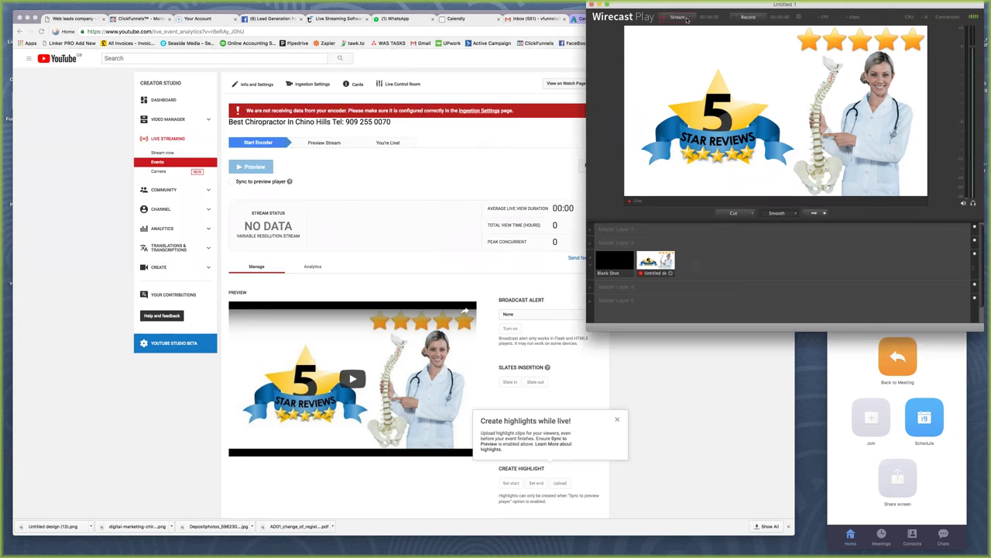
Dismiss YouTube's not-receiving-data warning and confirm starting the live stream preview
left_click(441, 157)
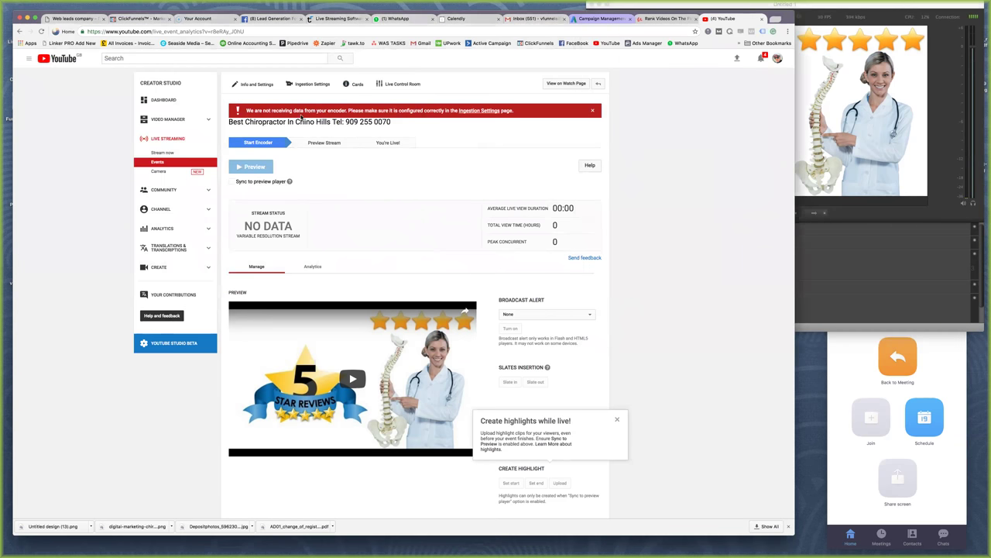
left_click(592, 111)
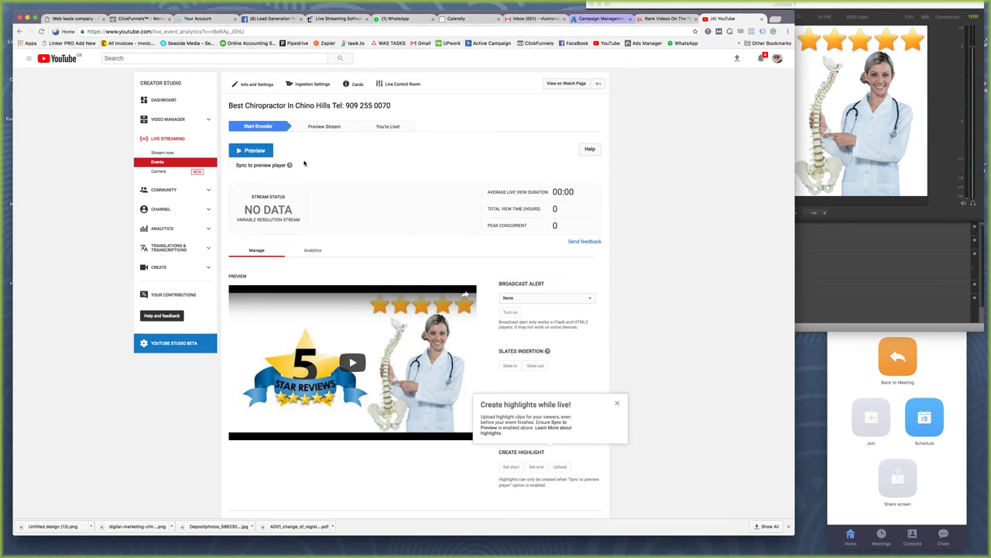
left_click(254, 150)
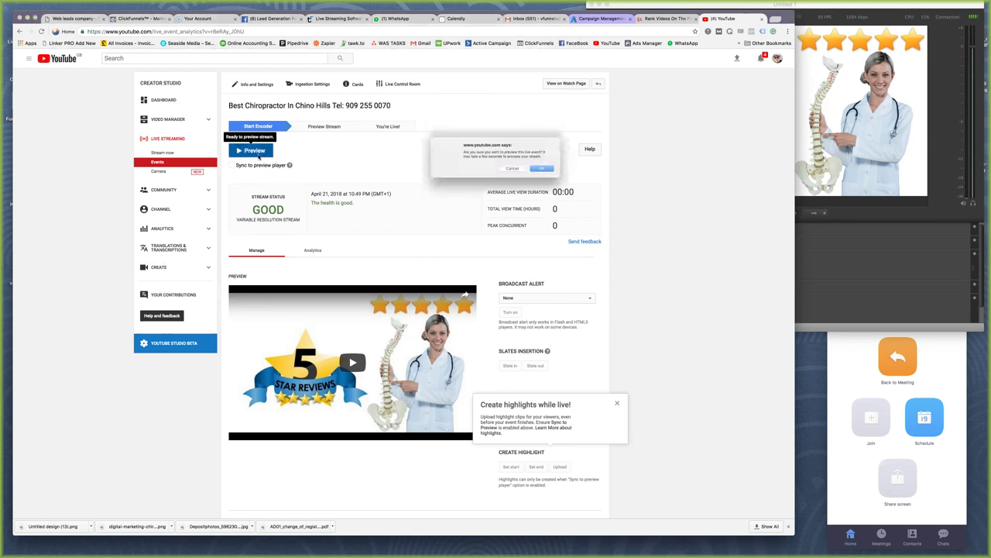
left_click(550, 172)
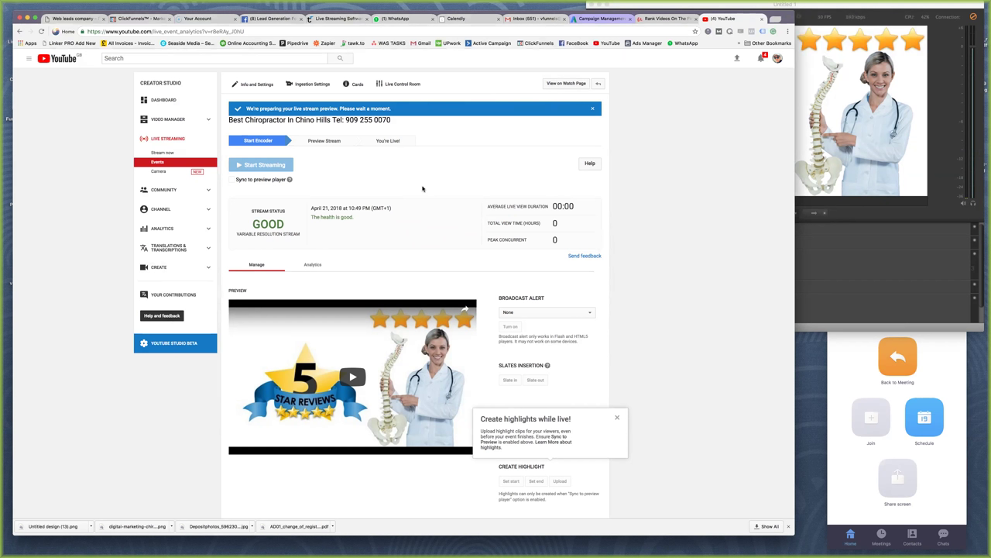
left_click(834, 218)
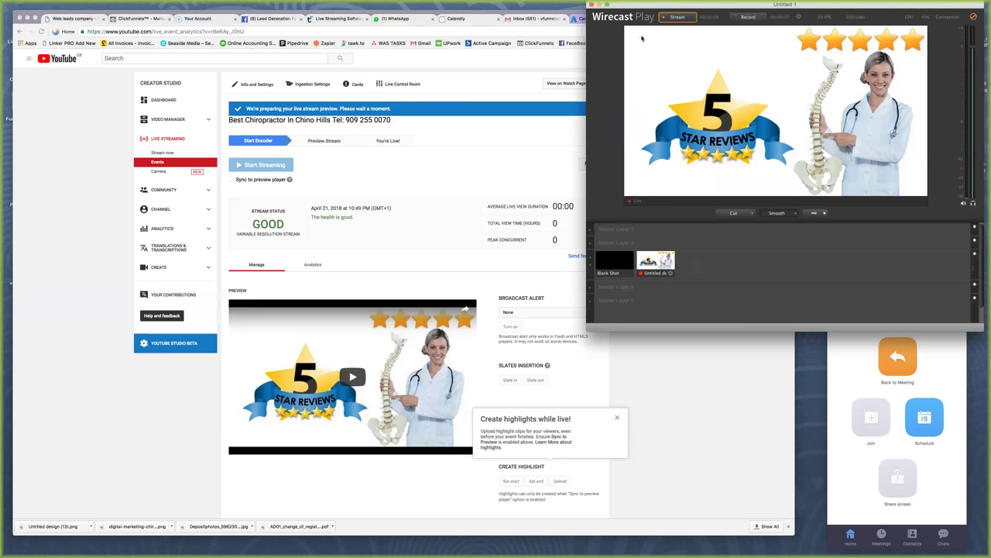
Reopen Wirecast's output settings, clear the warning, and re-authenticate the YouTube account
left_click(180, 5)
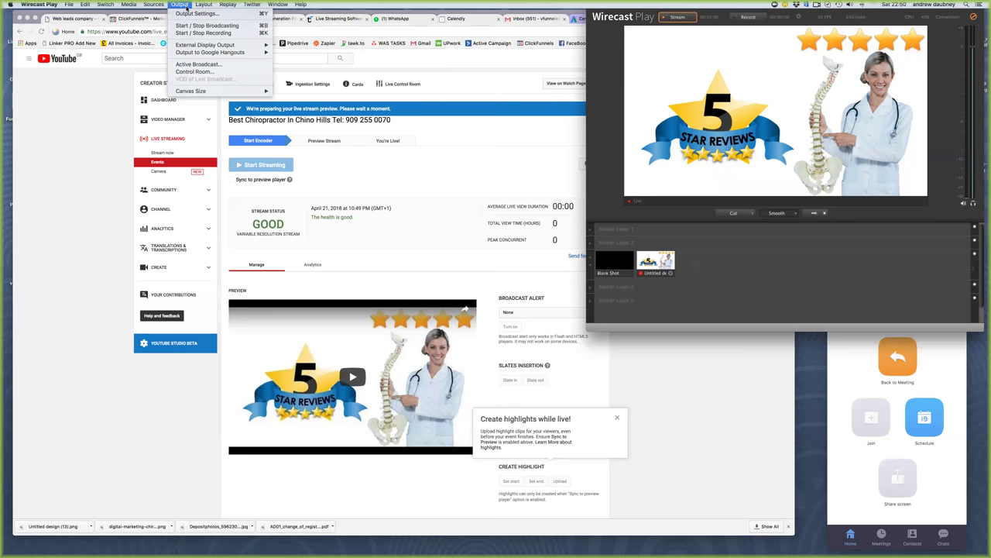
left_click(195, 15)
left_click(289, 107)
left_click(320, 93)
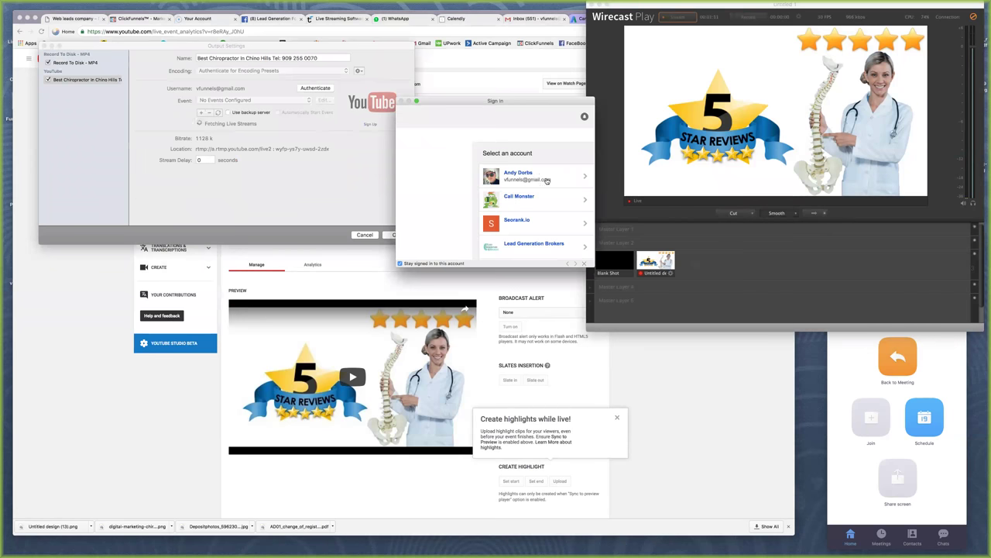
left_click(549, 183)
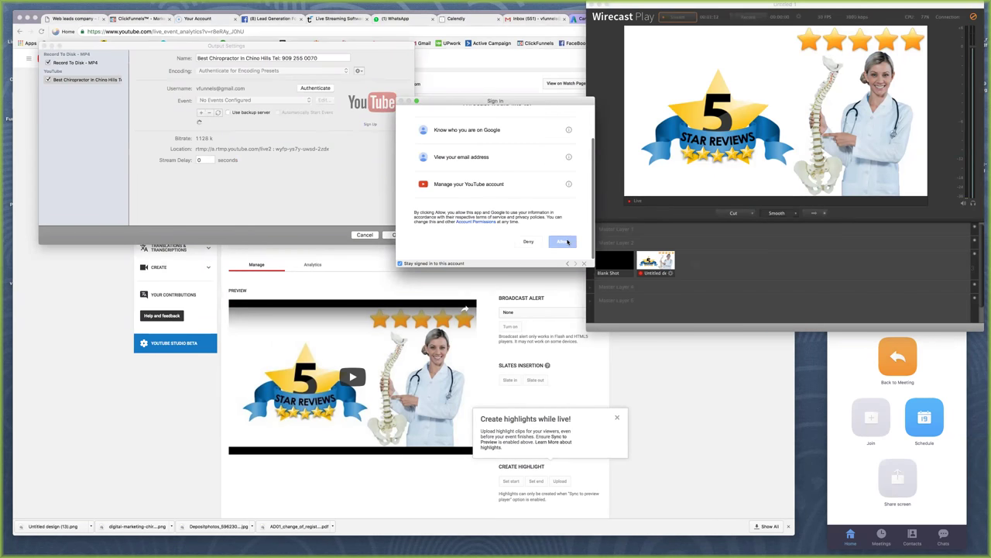
scroll(568, 243, "down", 2)
left_click(564, 248)
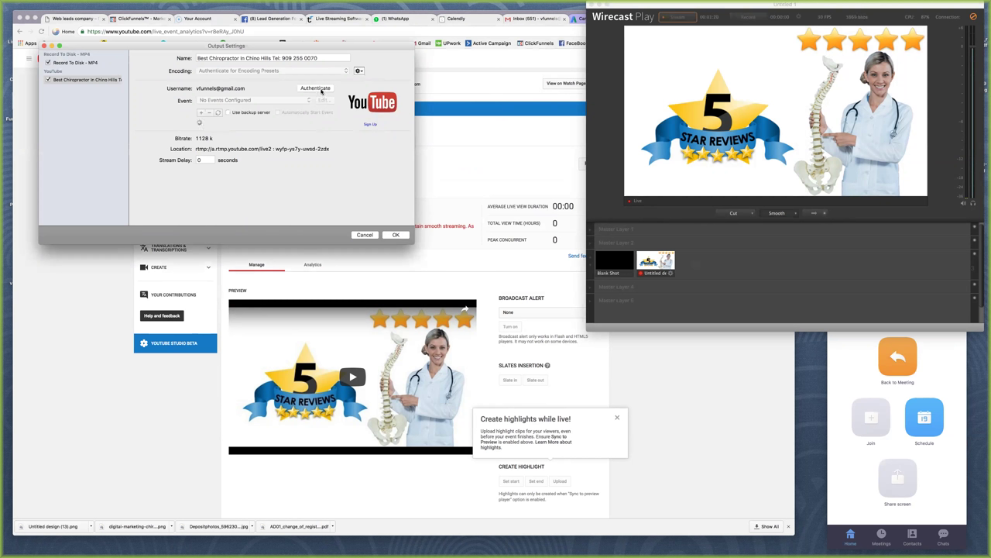
Set YouTube: 360p Recommended encoding for the Best Chiropractor In Chino Hills event and save
left_click(321, 89)
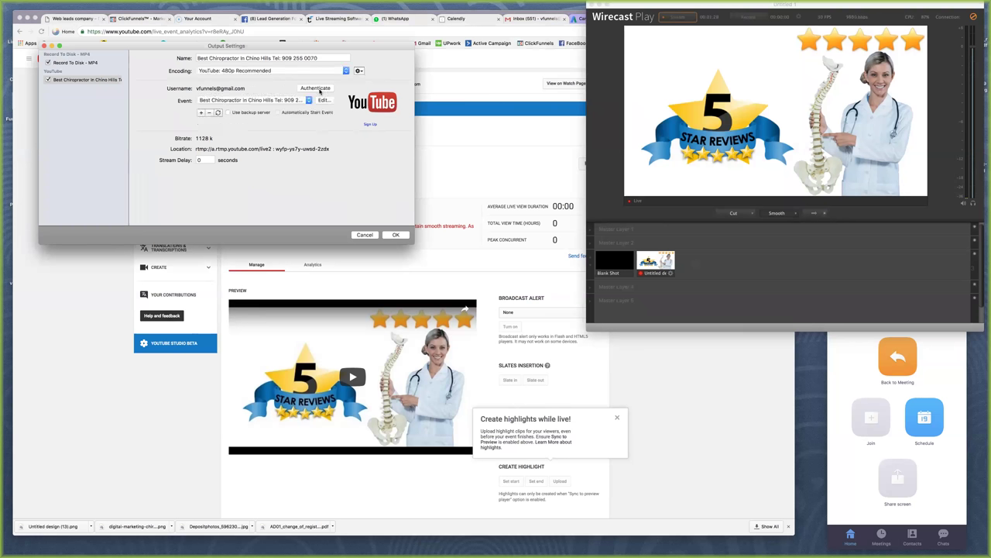
left_click(312, 71)
left_click(310, 63)
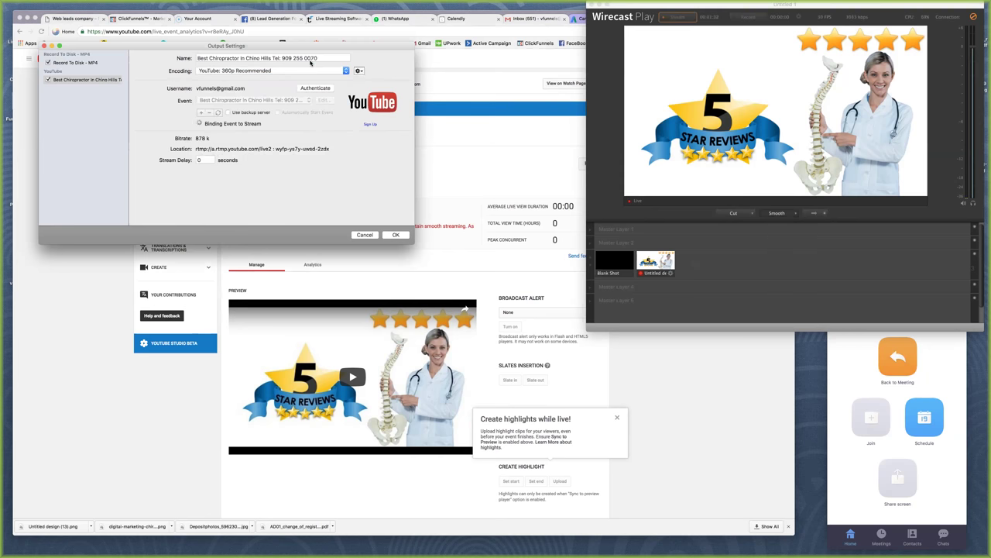
left_click(305, 100)
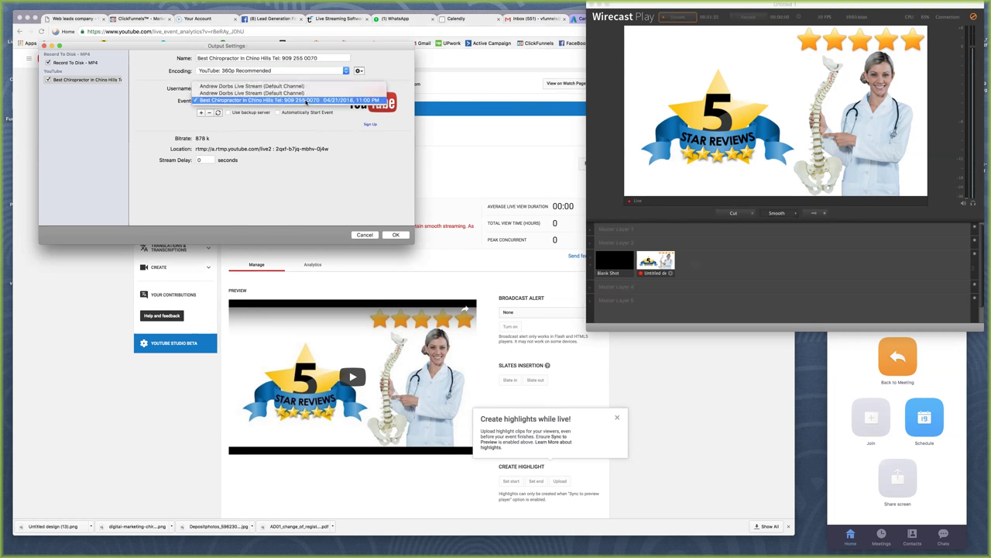
left_click(298, 100)
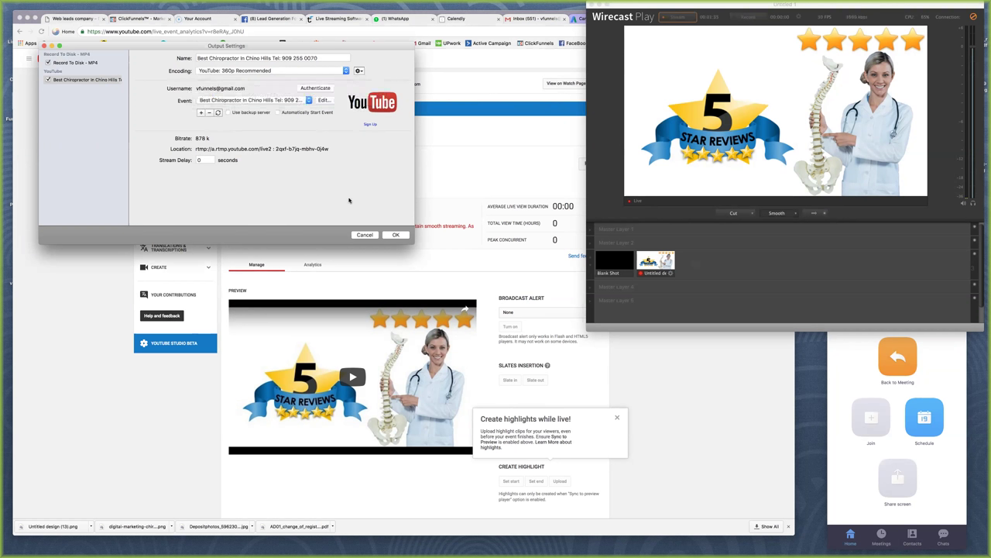
left_click(396, 235)
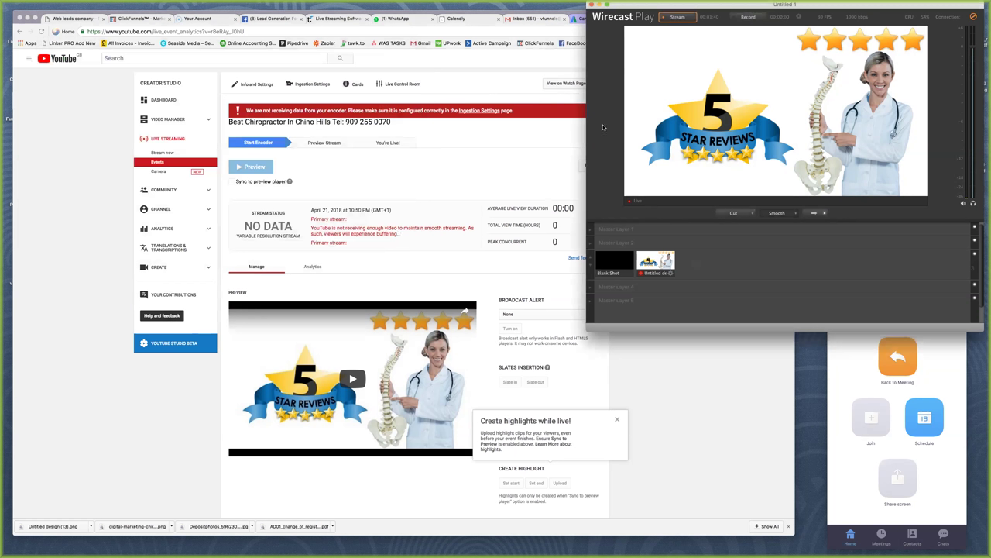
Start the Wirecast stream, then check the event's stream settings and clear YouTube's encoder warning
left_click(677, 16)
left_click(331, 179)
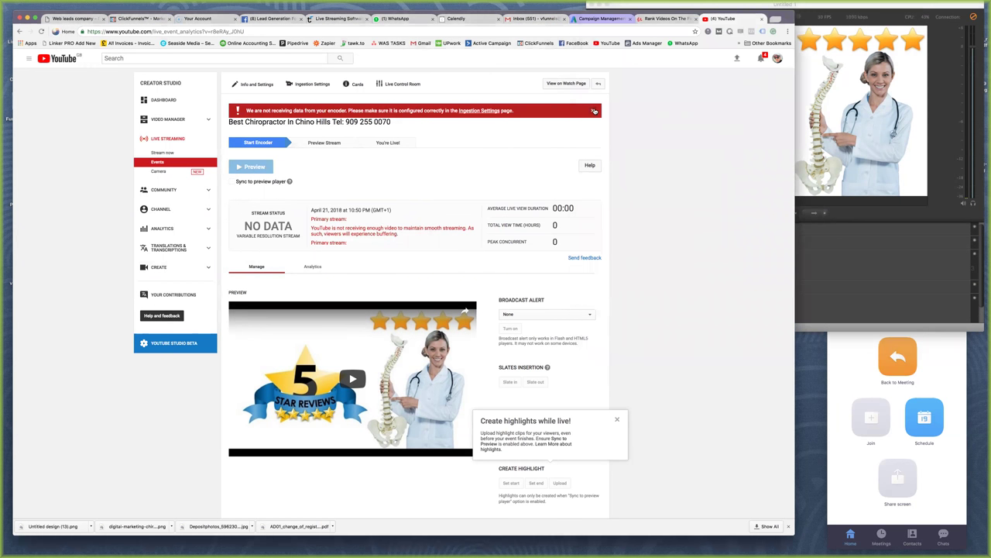
left_click(594, 110)
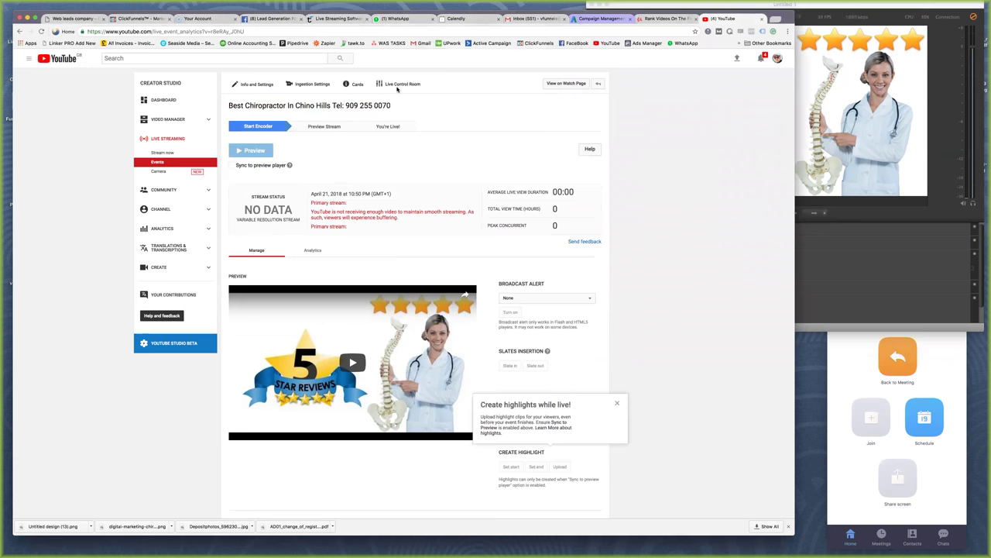
left_click(312, 84)
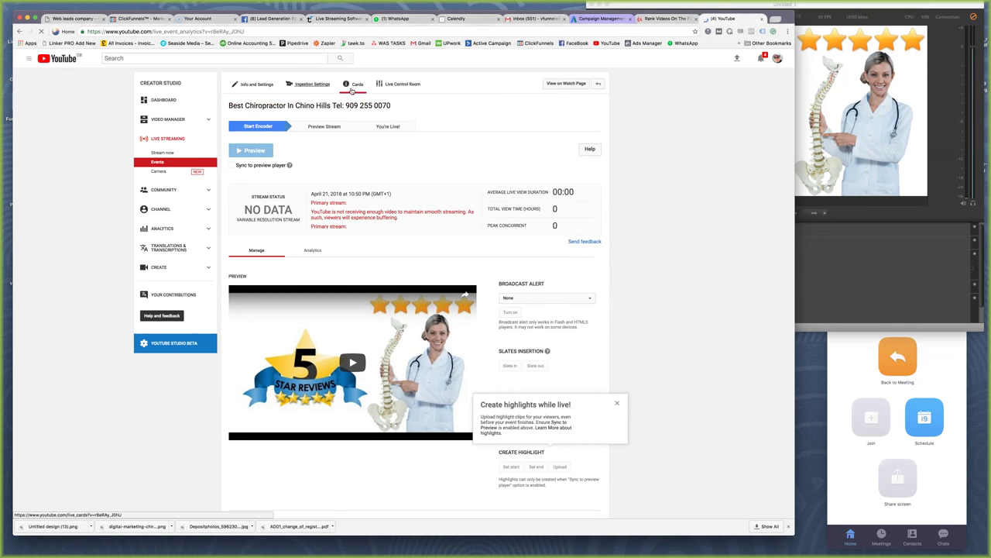
left_click(401, 83)
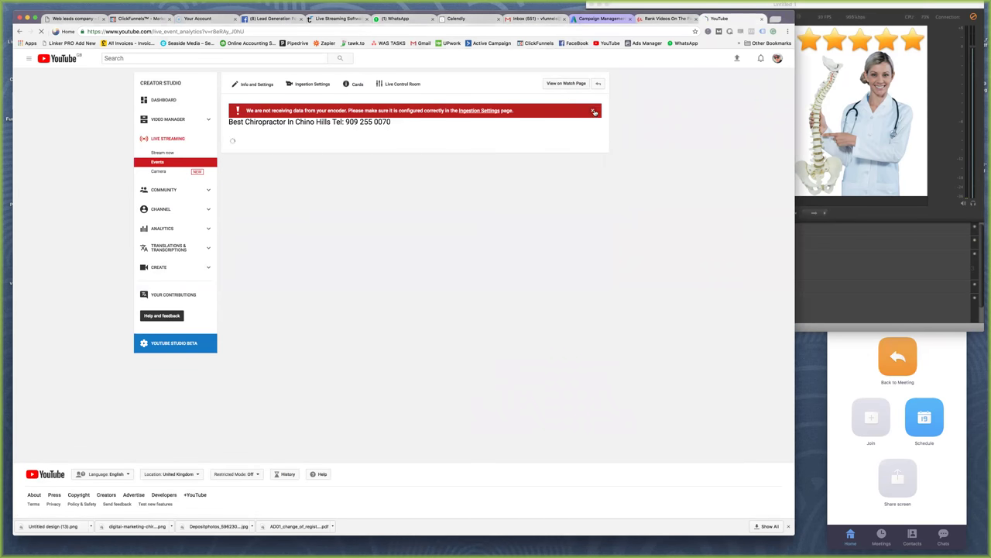
left_click(594, 112)
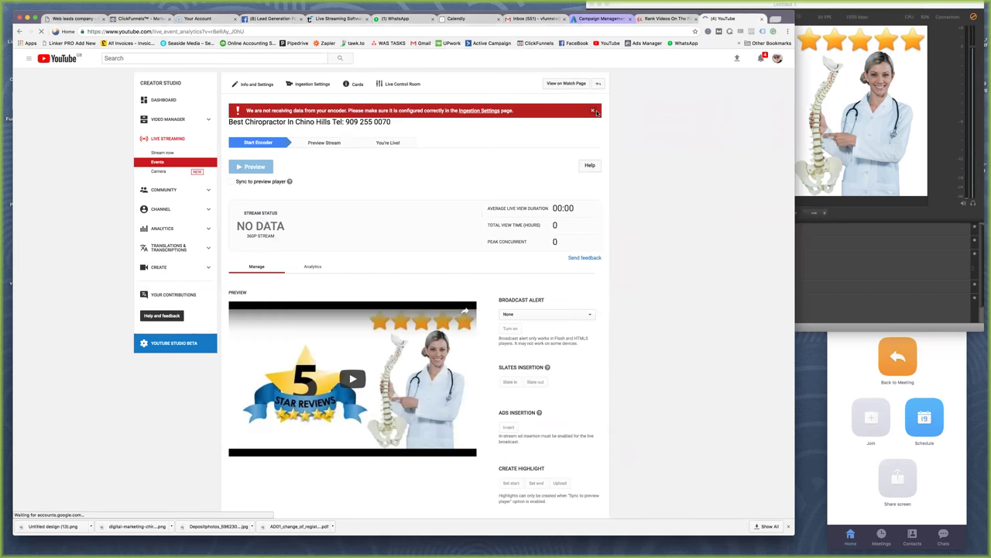
left_click(864, 10)
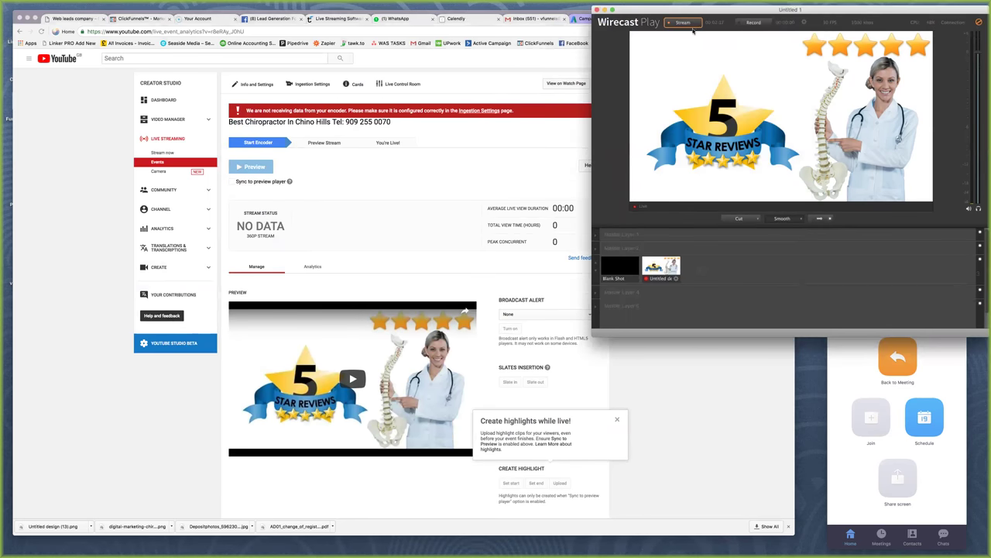
Retry the stream, then re-authenticate Wirecast's YouTube output with the channel account
left_click(591, 113)
left_click(794, 24)
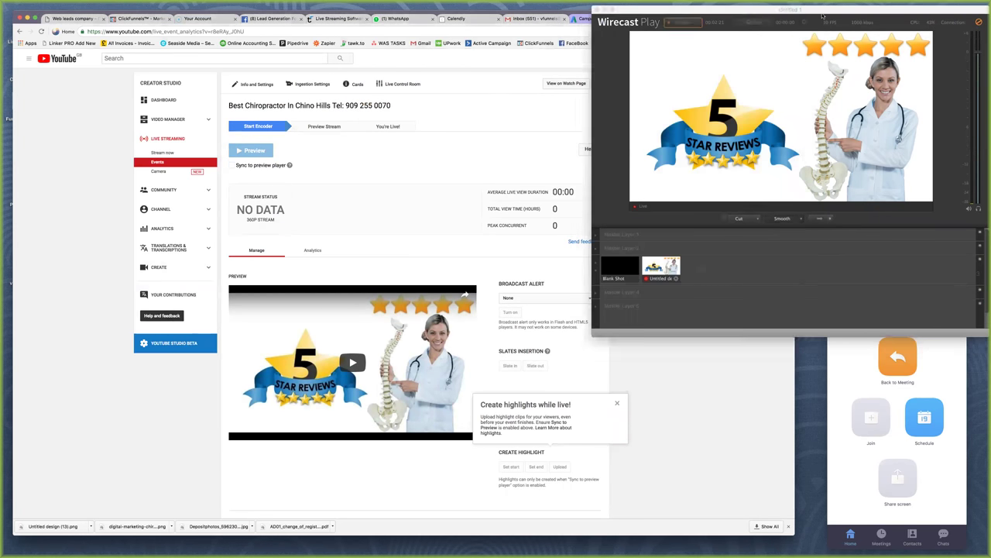
left_click(687, 24)
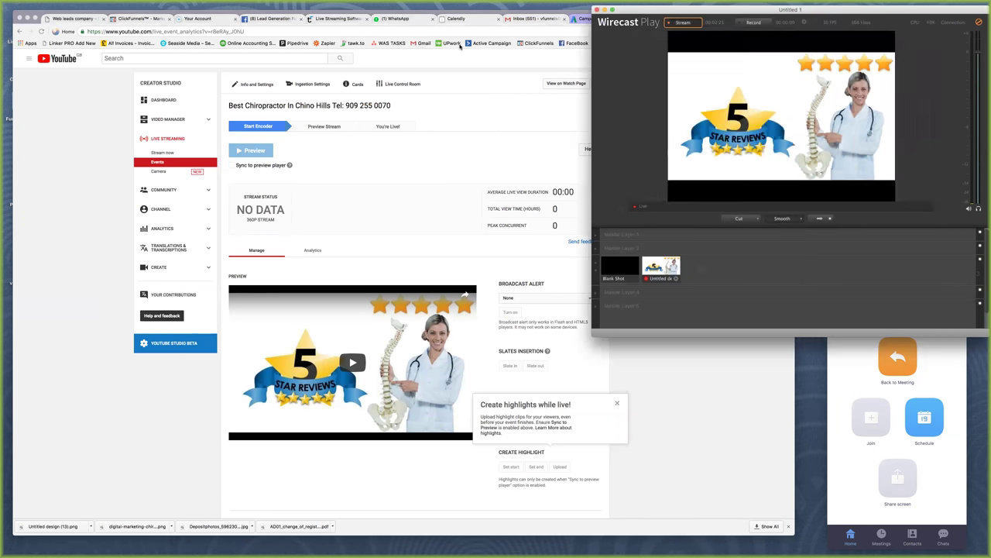
left_click(180, 4)
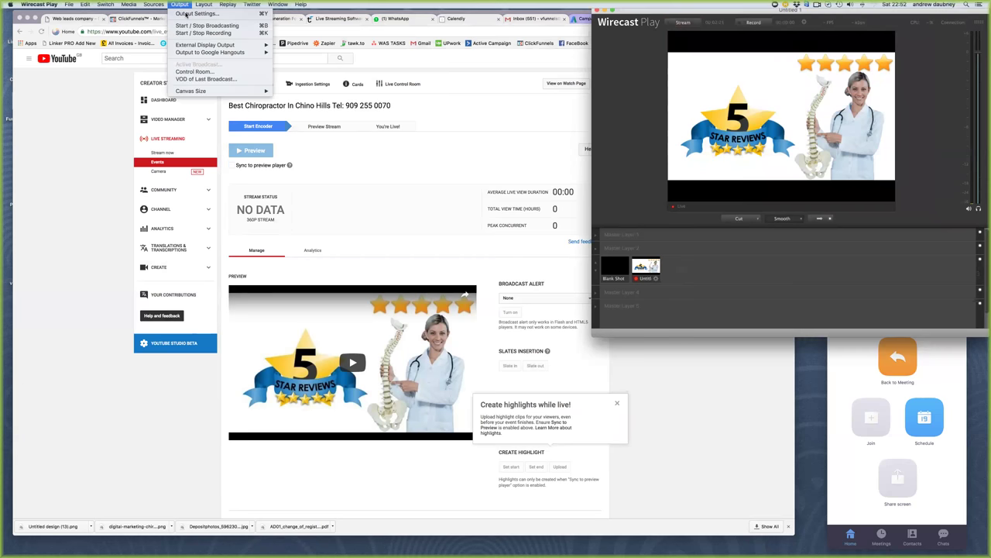
key("super+y")
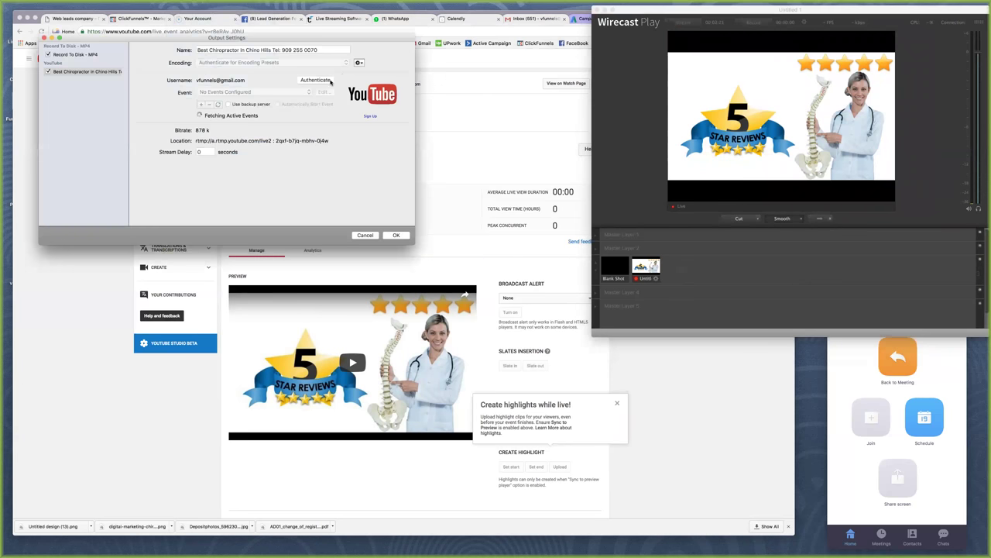
left_click(329, 81)
left_click(532, 184)
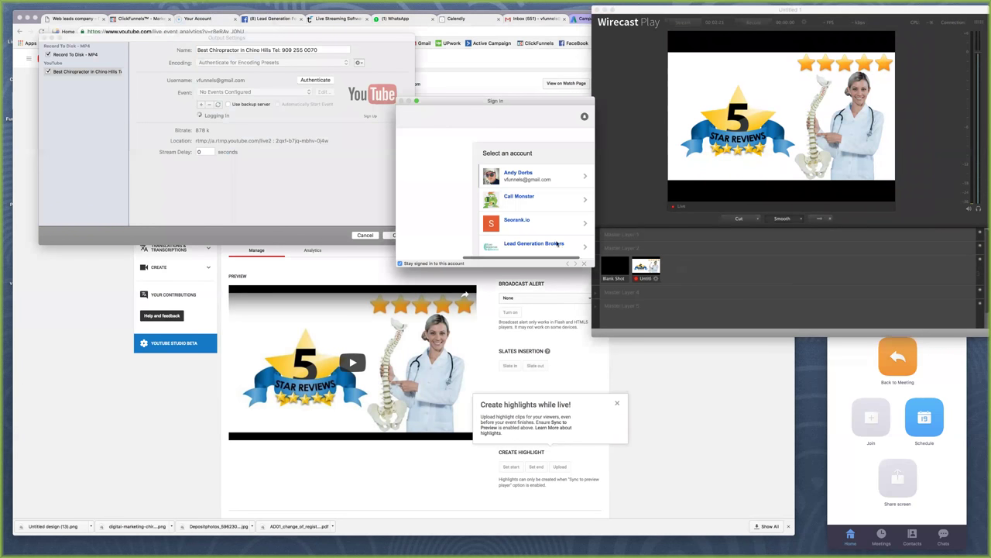
scroll(559, 246, "down", 2)
left_click(563, 247)
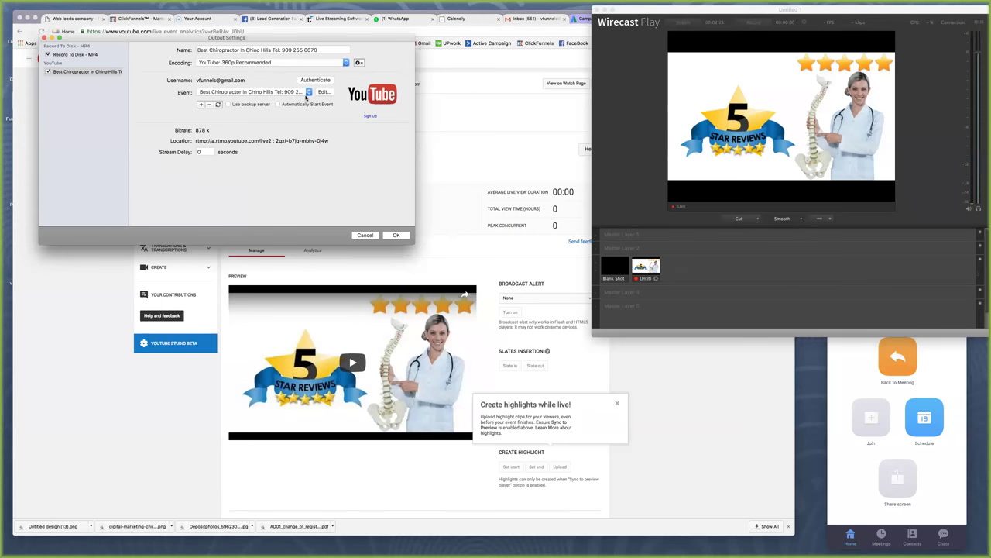
Keep the Best Chiropractor event, switch to YouTube: 240p Recommended encoding, and start streaming
left_click(307, 93)
left_click(310, 92)
left_click(327, 62)
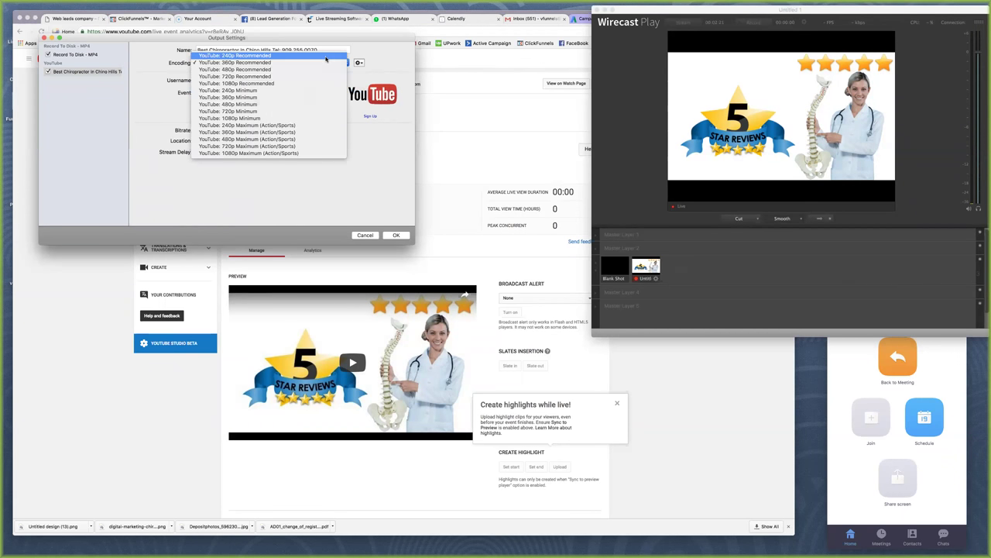
left_click(329, 116)
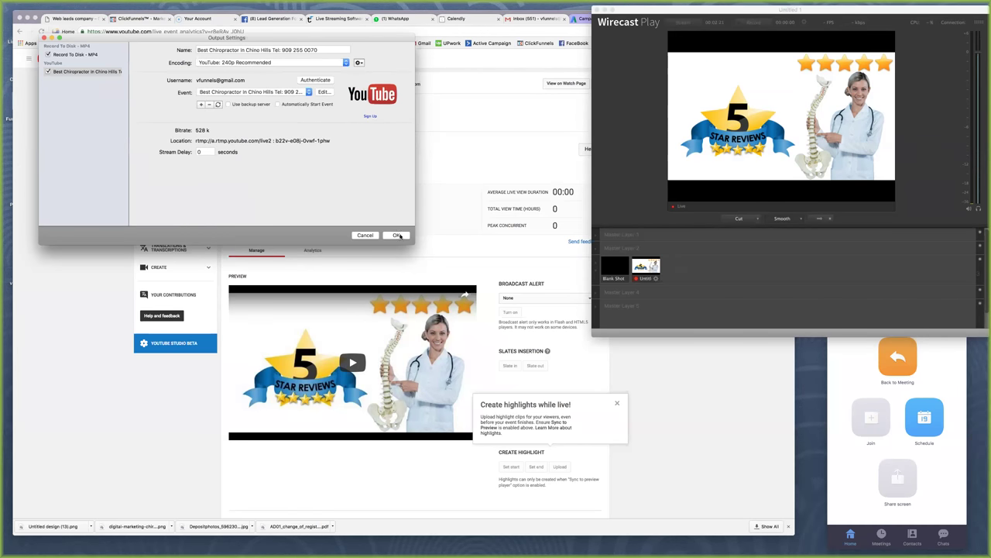
left_click(396, 236)
left_click(683, 24)
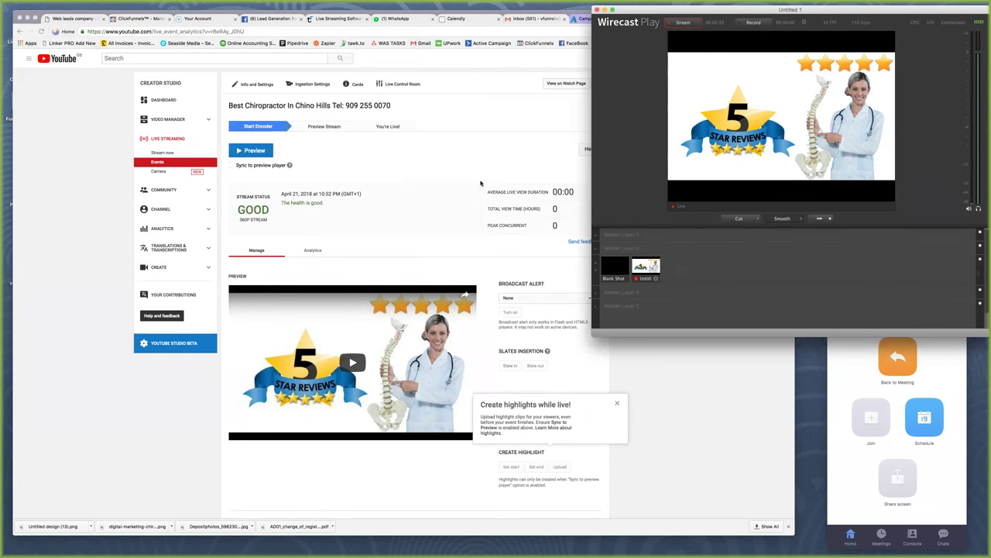
Preview the incoming stream, then start the public live broadcast and confirm going live
left_click(481, 184)
left_click(250, 150)
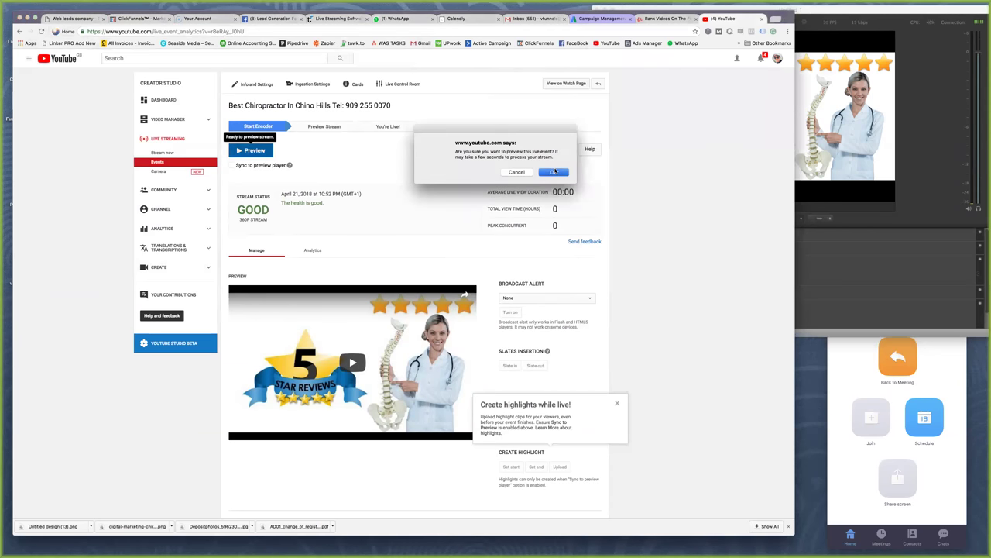
left_click(554, 171)
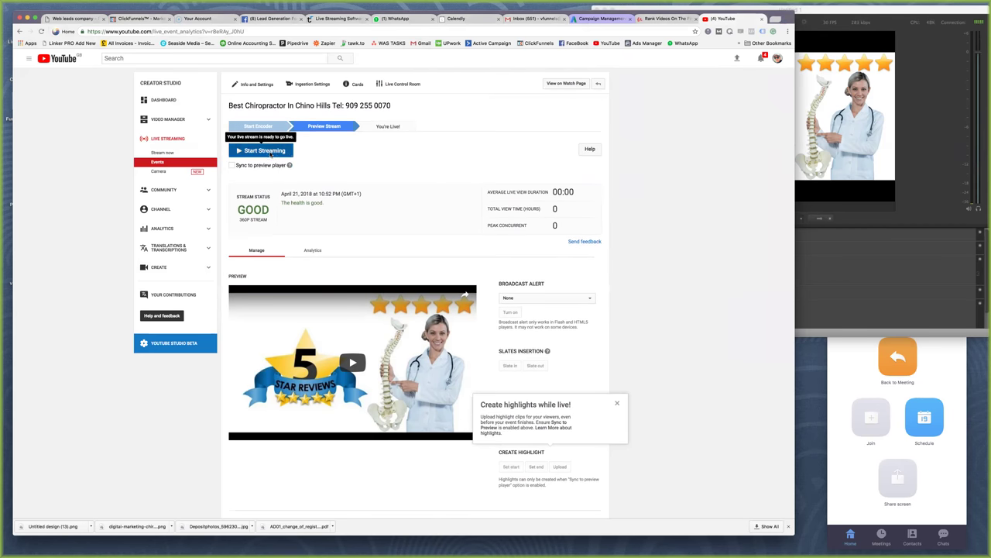
left_click(273, 151)
left_click(563, 176)
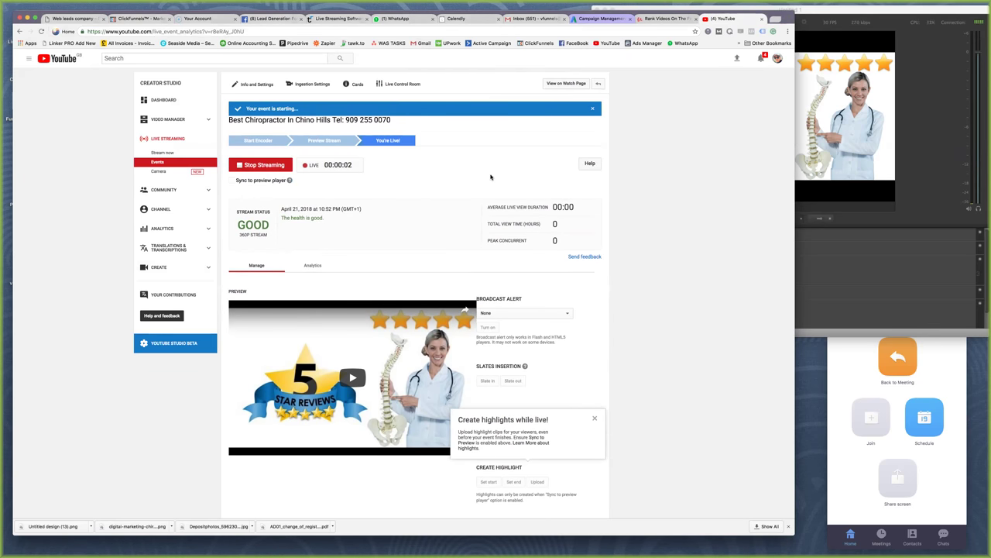
Copy the title text 'Best Chiropractor In Chino Hills' from the event page
left_click_drag(229, 120, 324, 122)
right_click(324, 122)
left_click(338, 136)
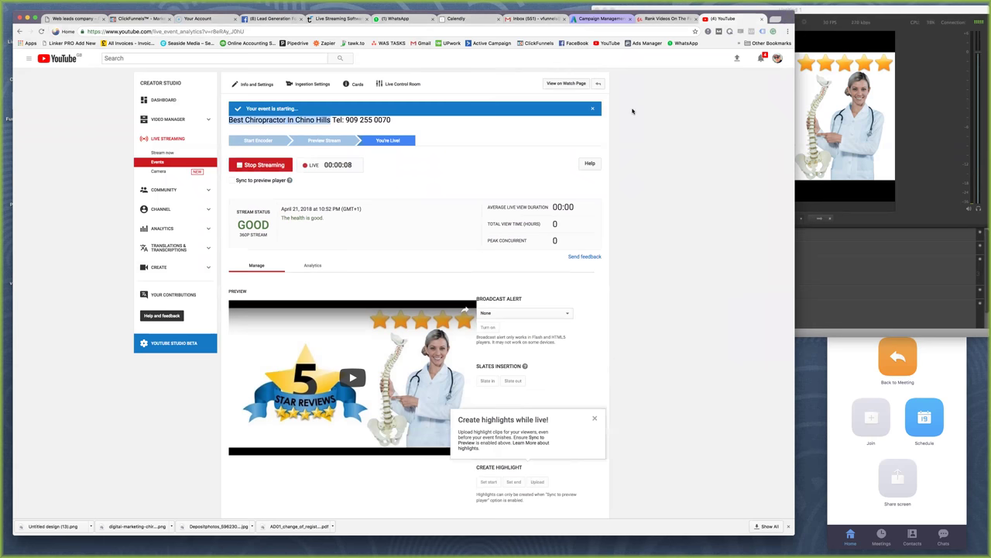
left_click(787, 33)
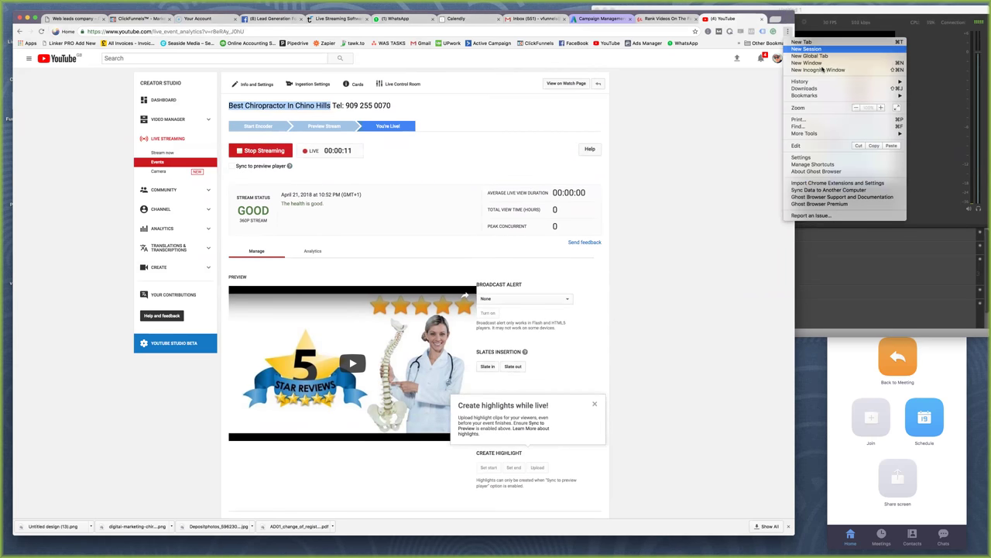
In a private window, search Google for the pasted title 'Best Chiropractor In Chino Hills'
key("Escape")
key("super+shift+n")
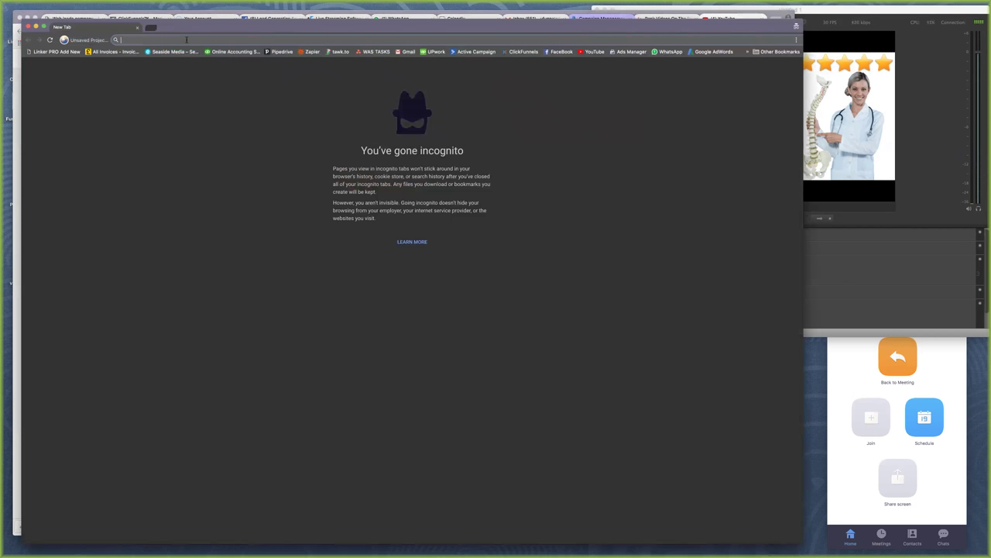
type("google")
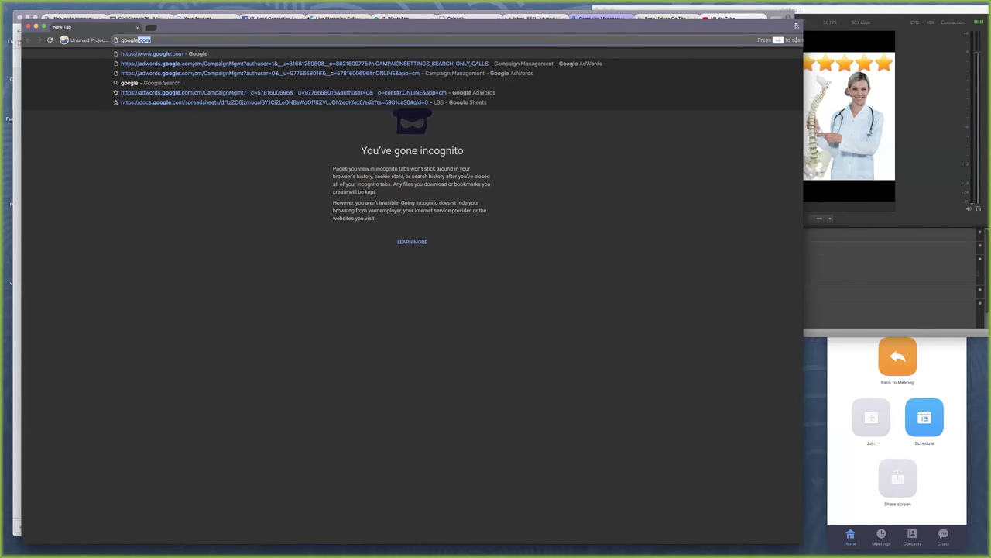
key("Return")
right_click(323, 191)
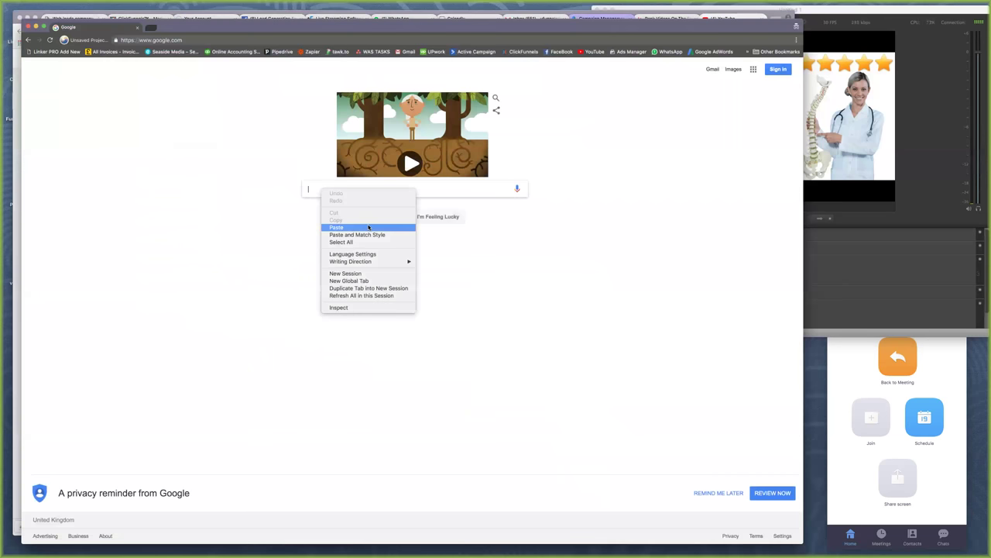
left_click(369, 227)
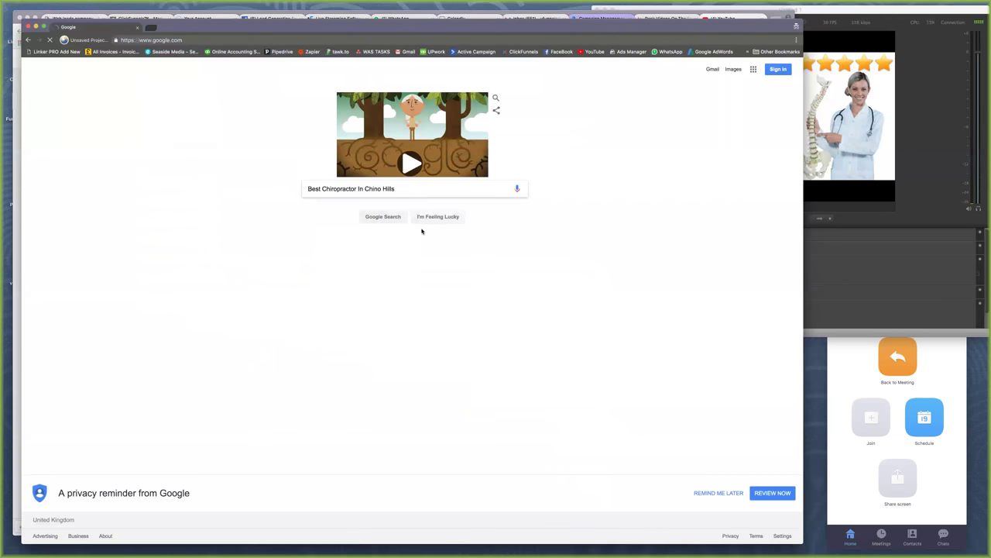
key("Return")
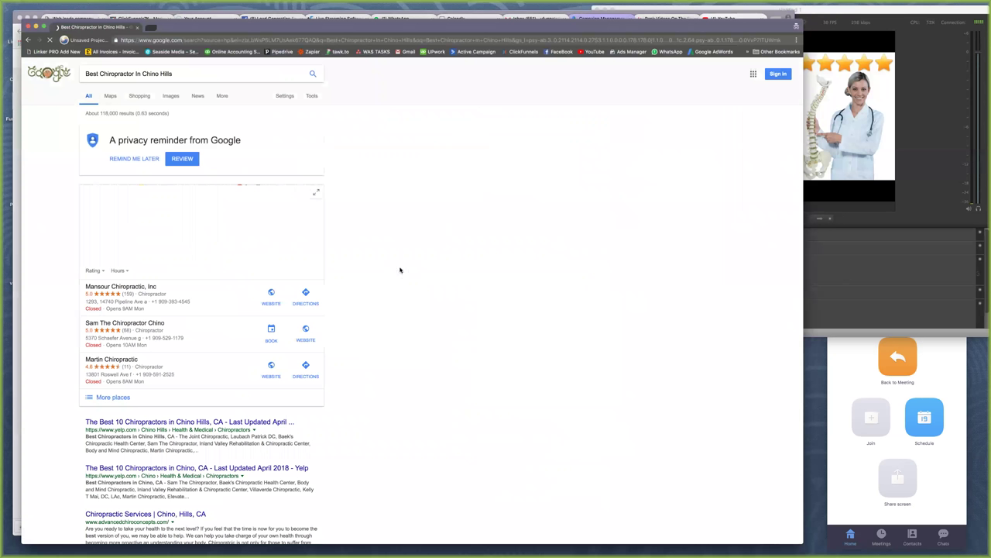
scroll(401, 270, "down", 6)
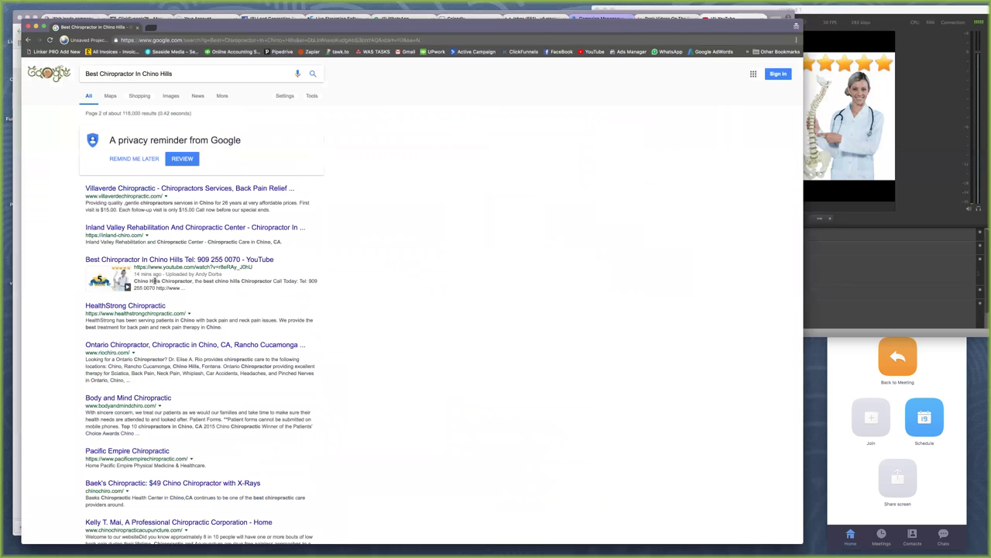
Highlight the YouTube result's description in the search results, then switch to the Maps view
left_click_drag(133, 281, 272, 282)
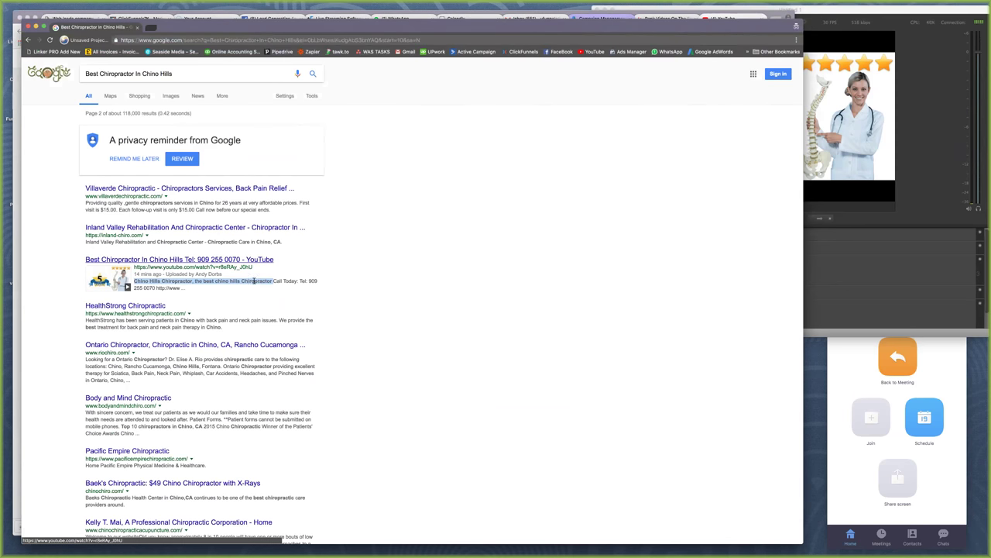
left_click(269, 289)
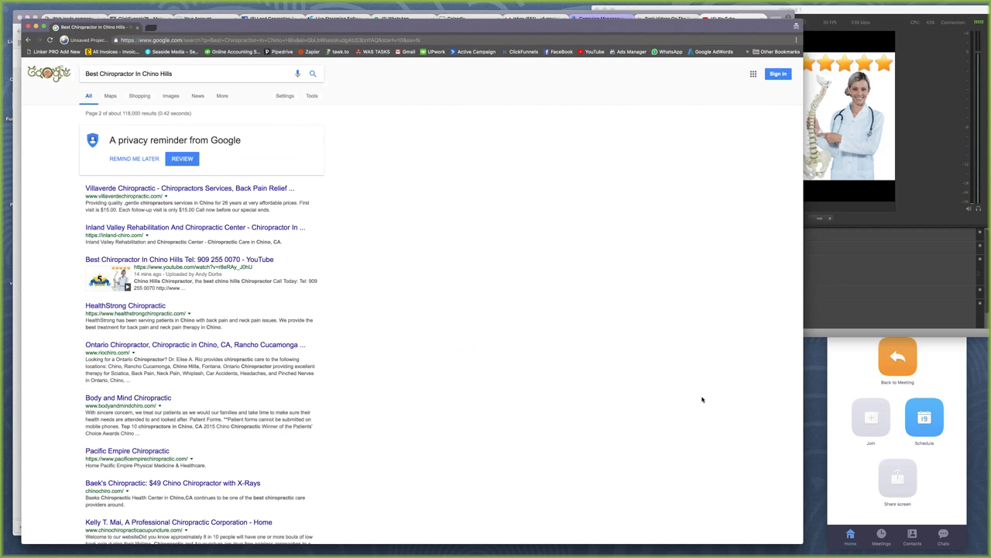
scroll(702, 399, "down", 1)
scroll(703, 399, "up", 2)
left_click_drag(754, 26, 864, 51)
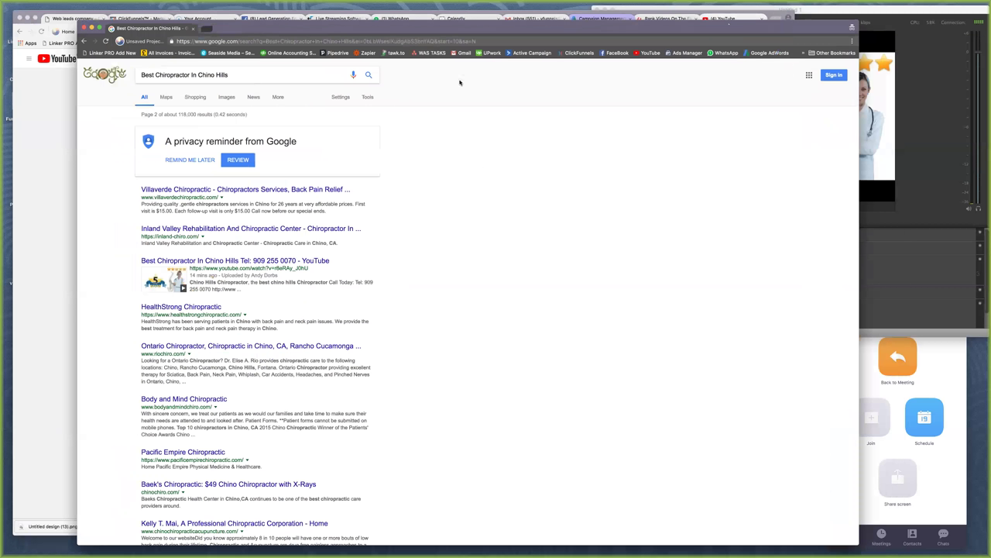
left_click(167, 97)
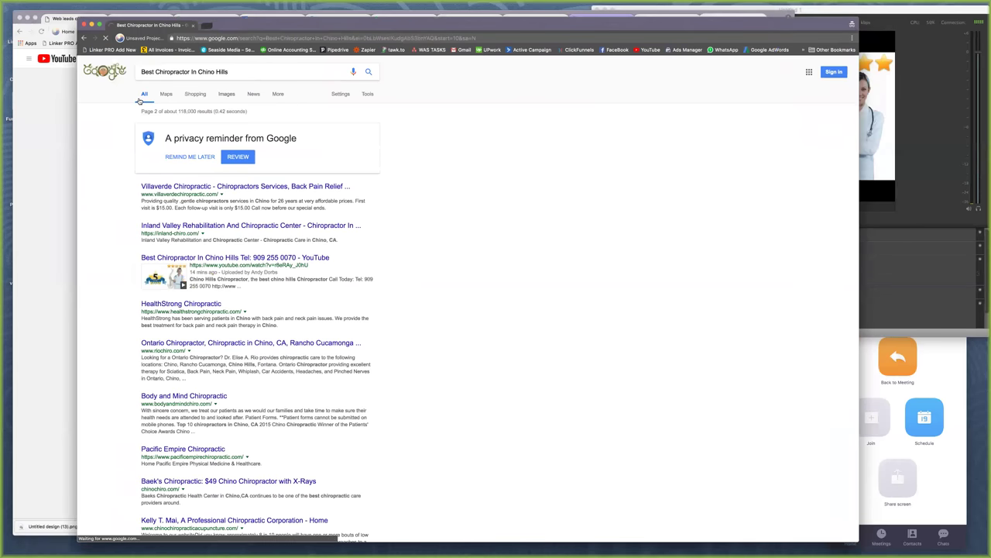